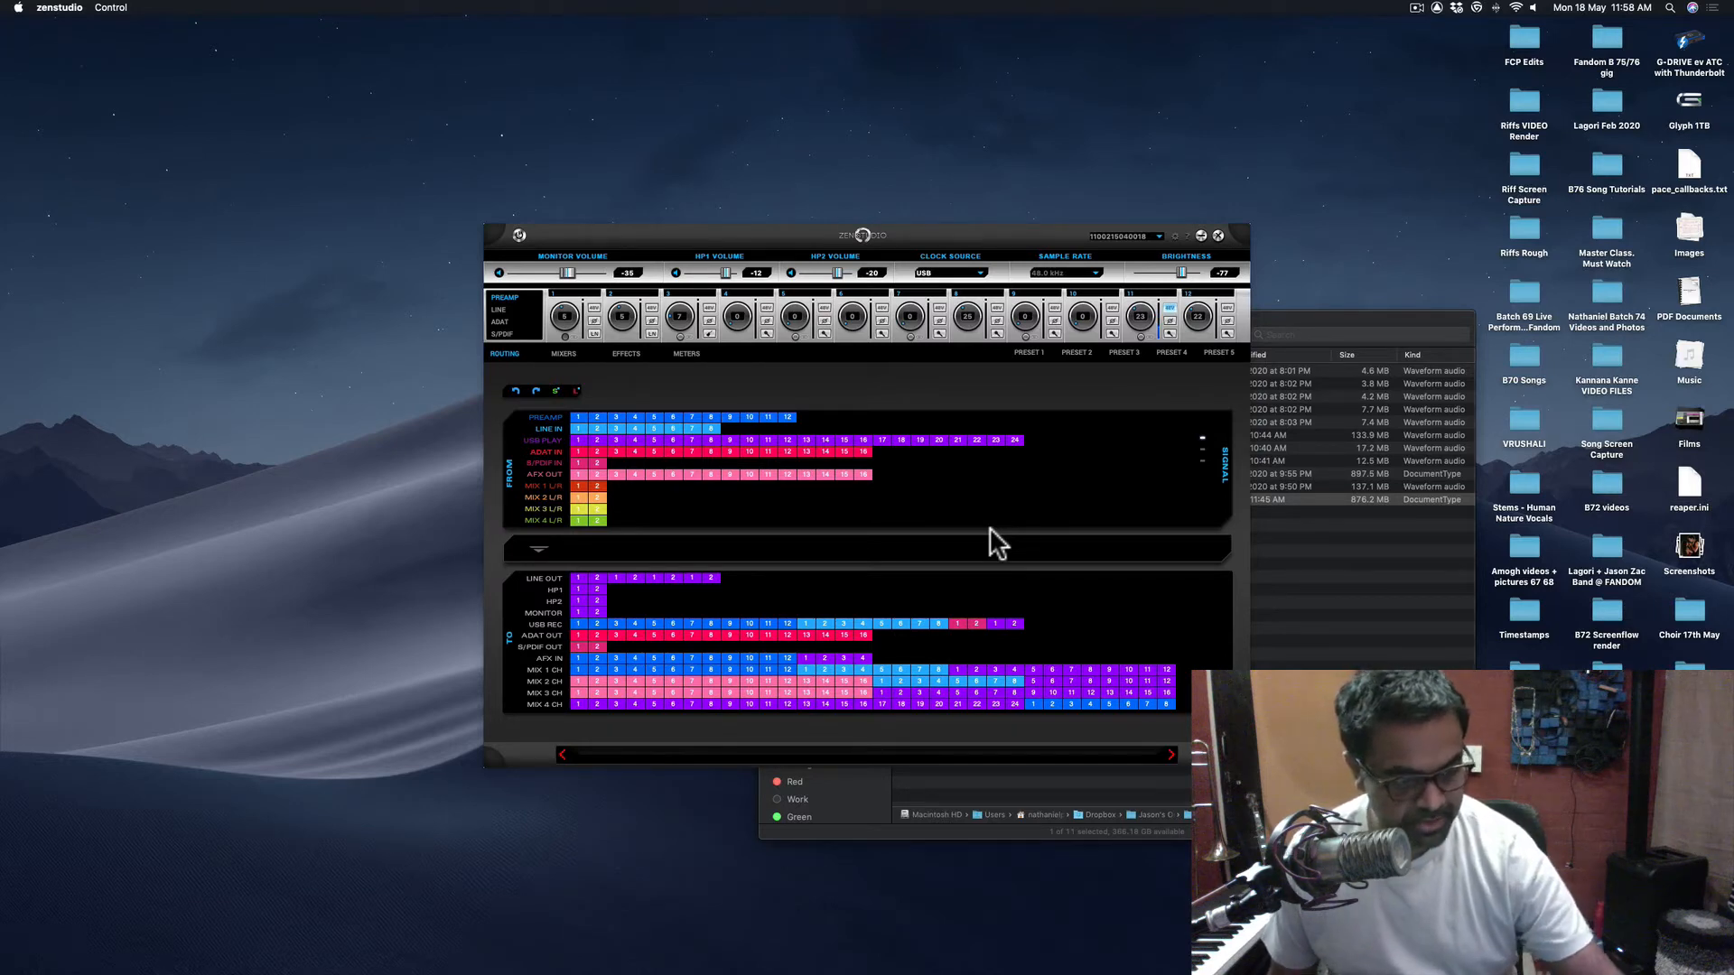
- Launch REAPER and start a new project that ignores the default template
{"action": "mouse_move", "coordinate": [750, 971]}
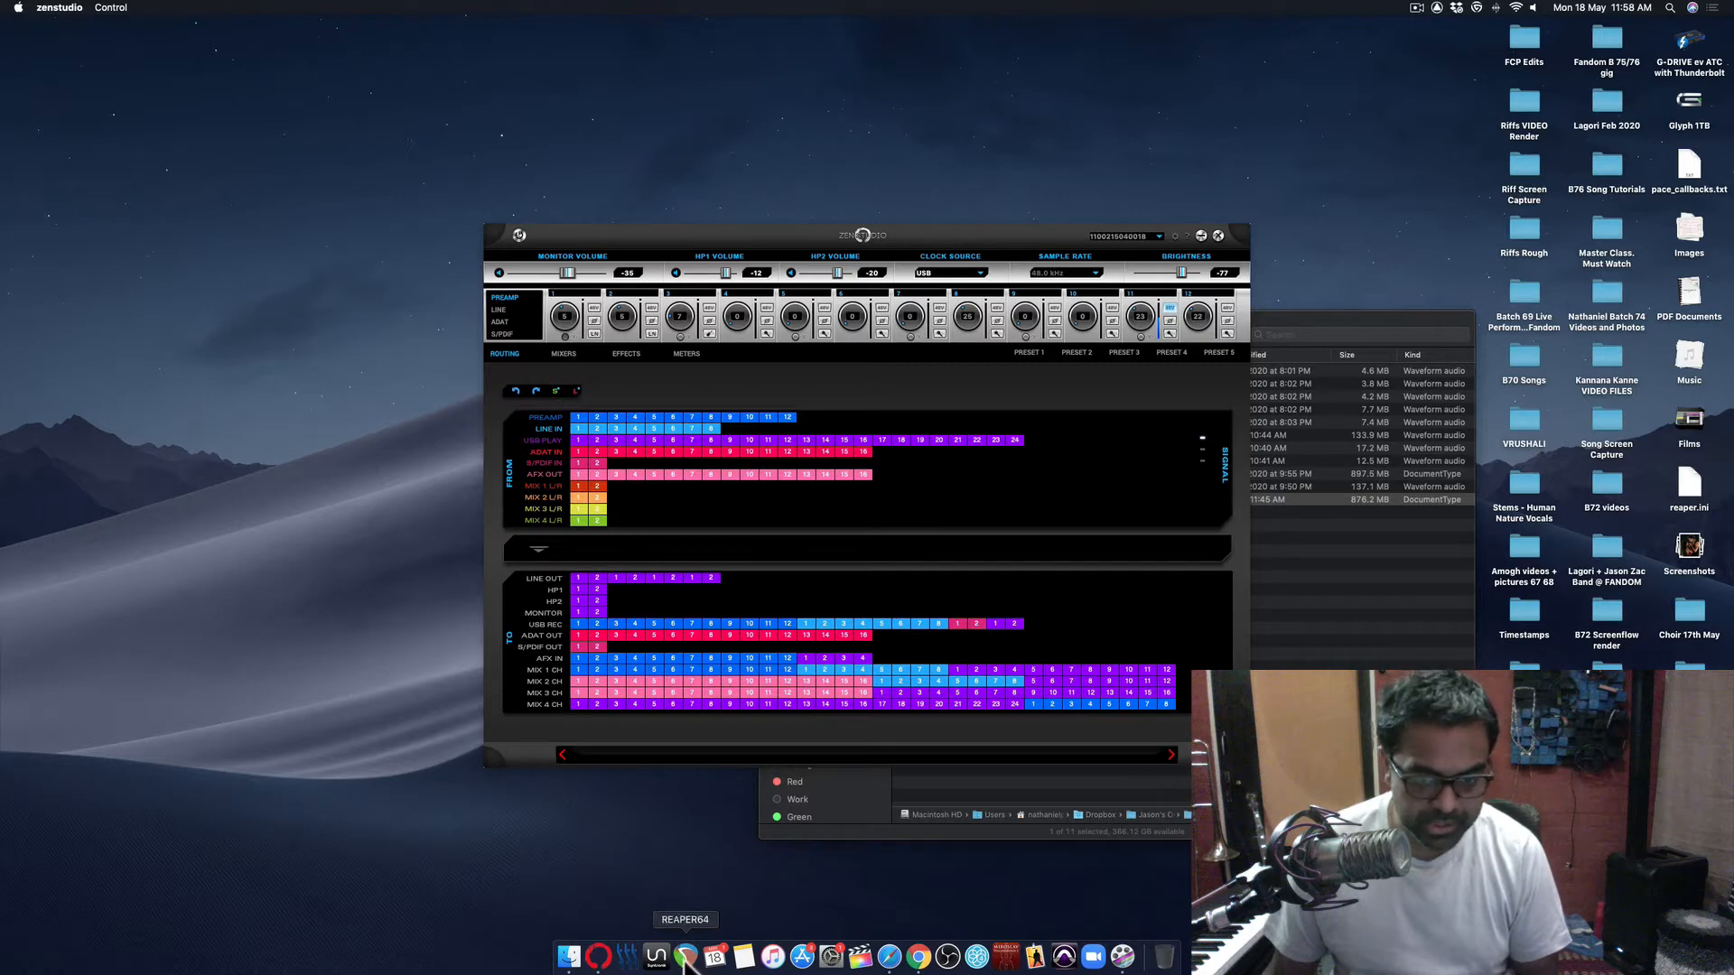
{"action": "left_click", "coordinate": [830, 957]}
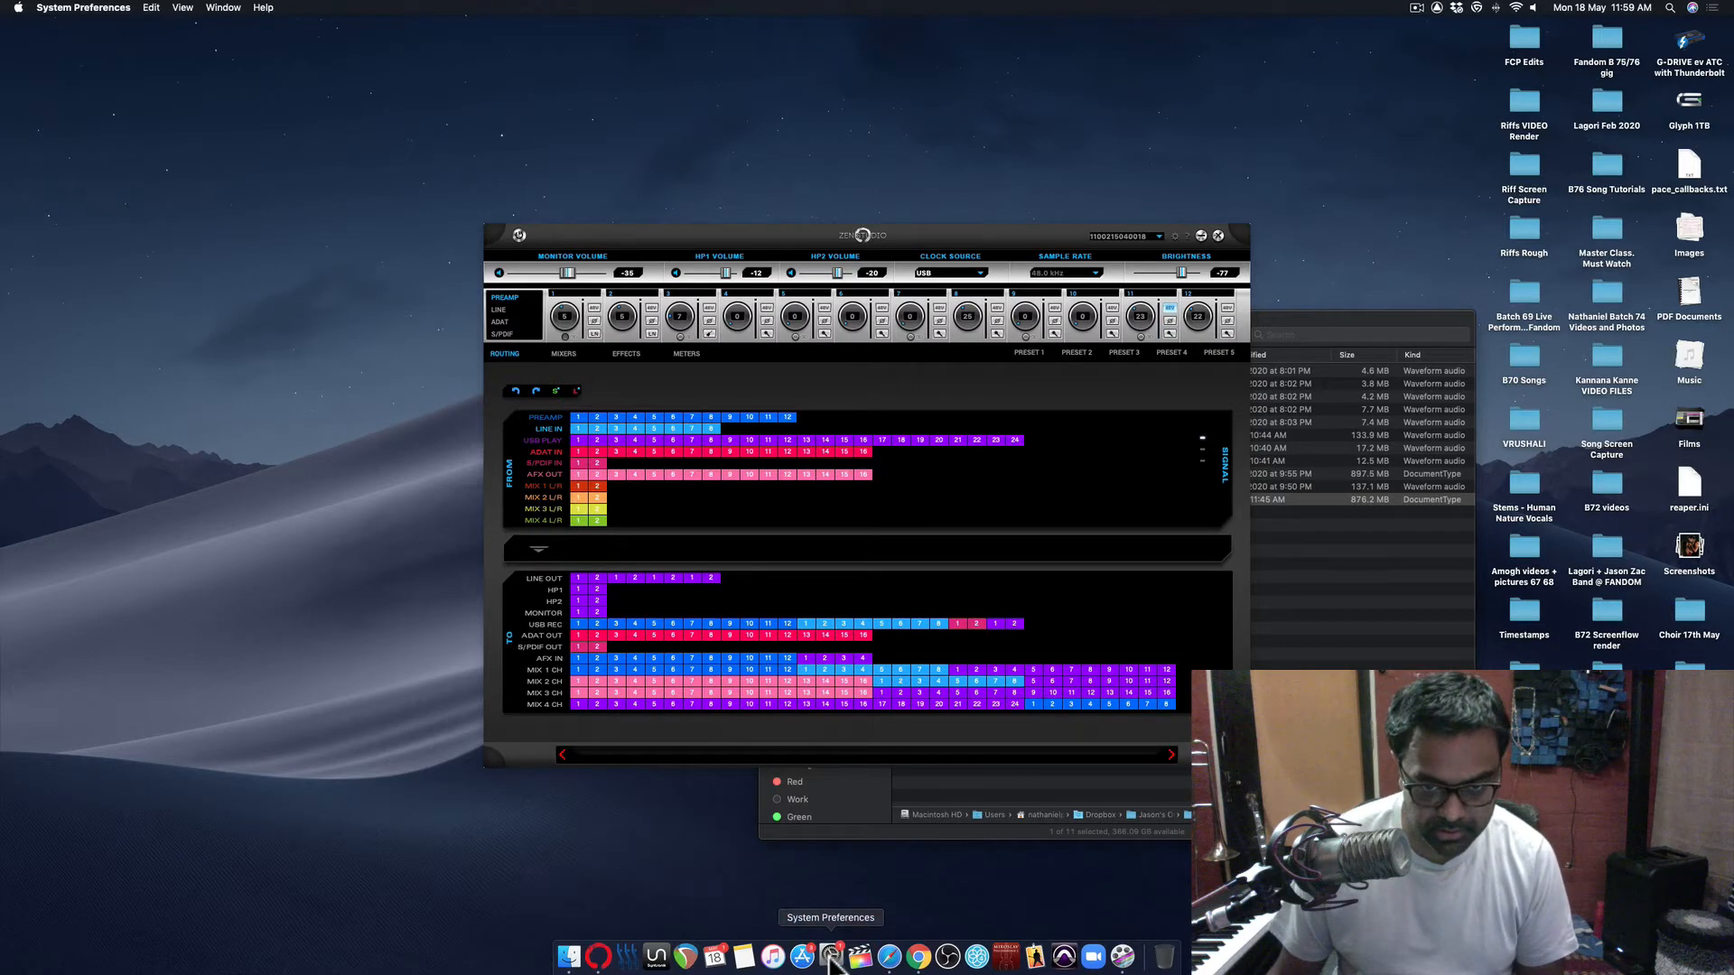
{"action": "left_click", "coordinate": [688, 959]}
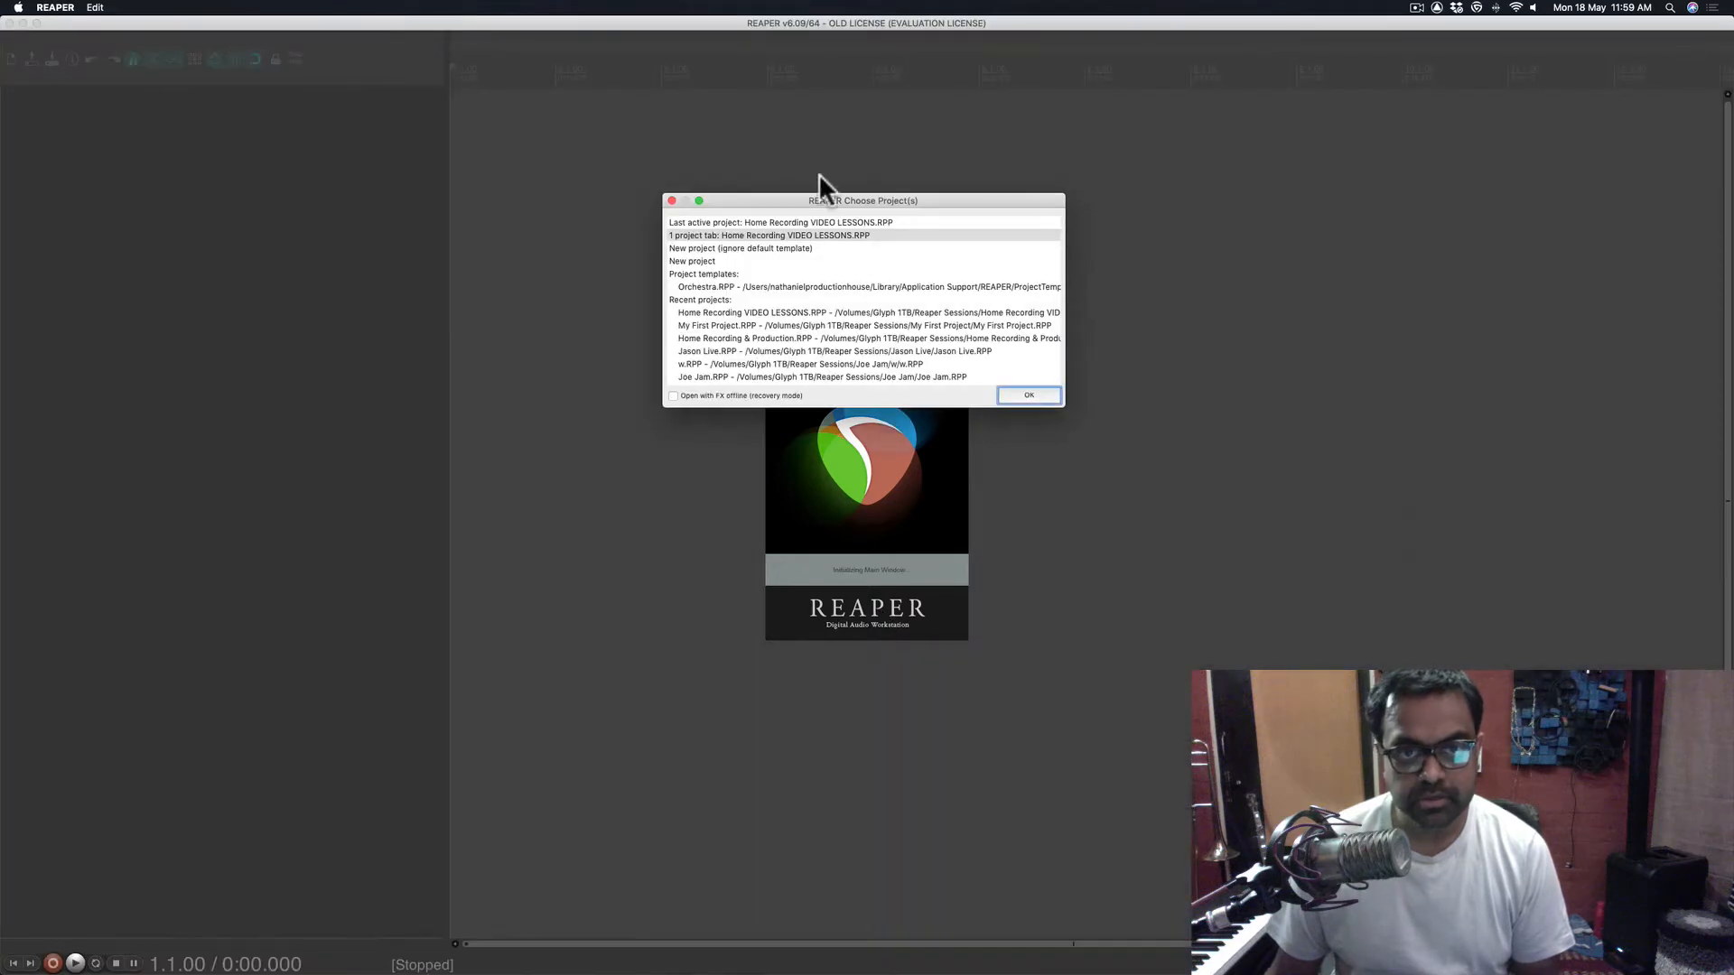
{"action": "left_click", "coordinate": [723, 249]}
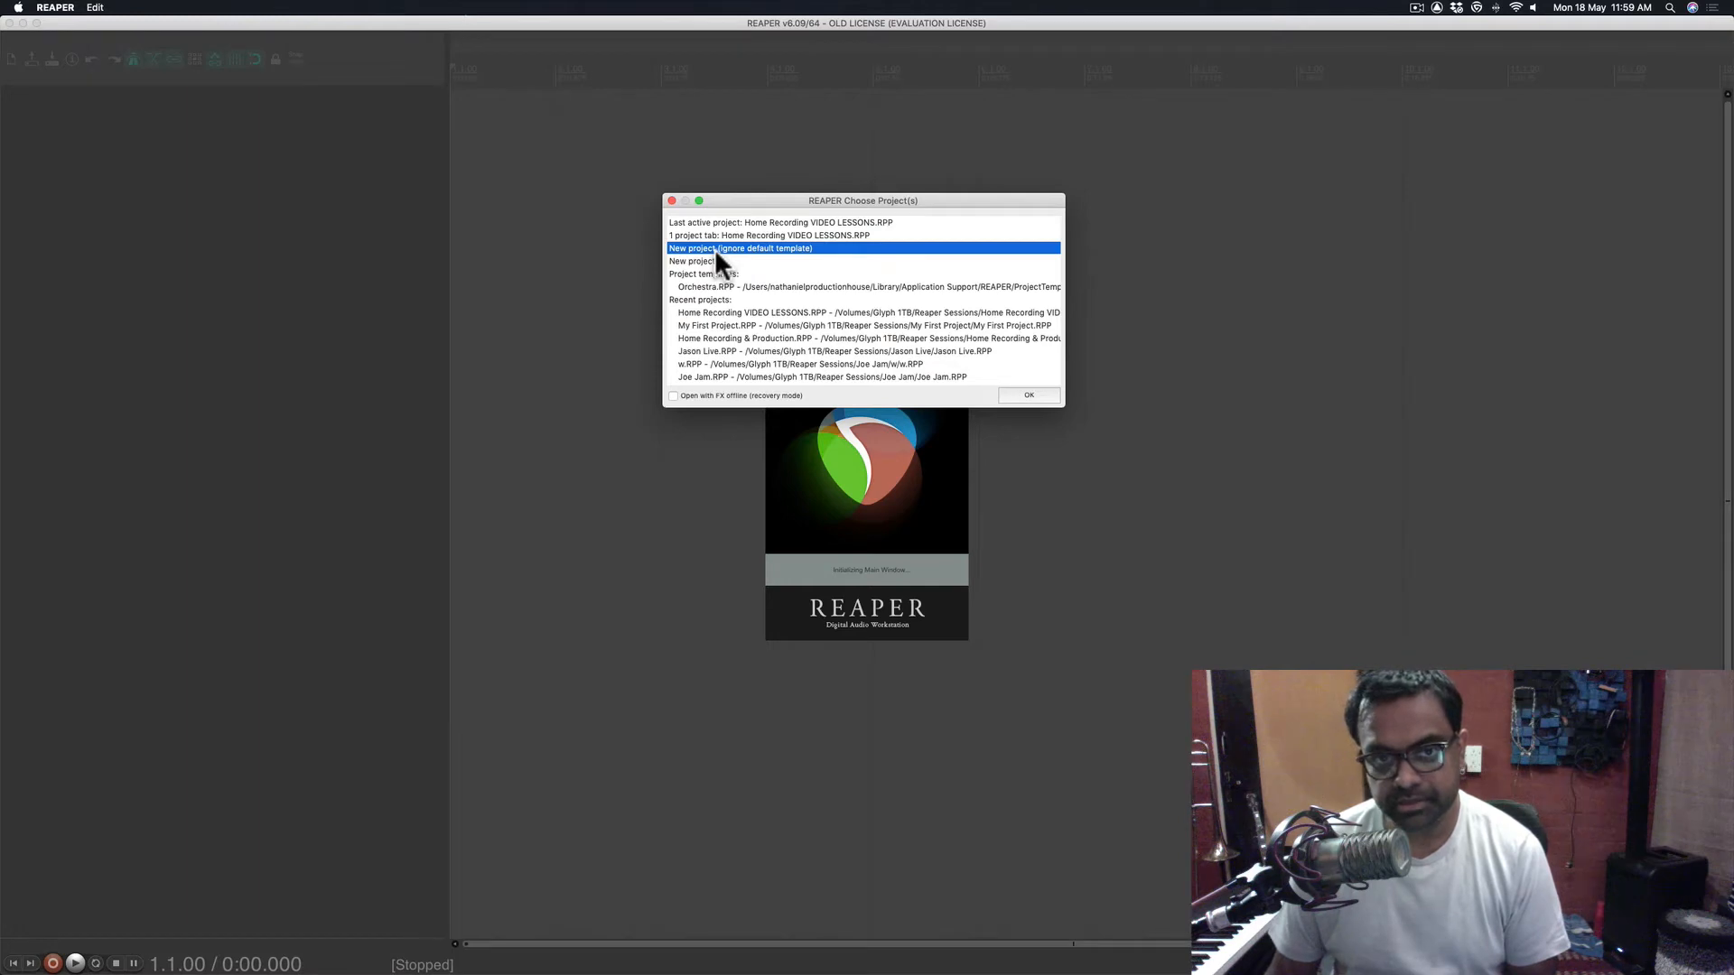
{"action": "double_click", "coordinate": [713, 247]}
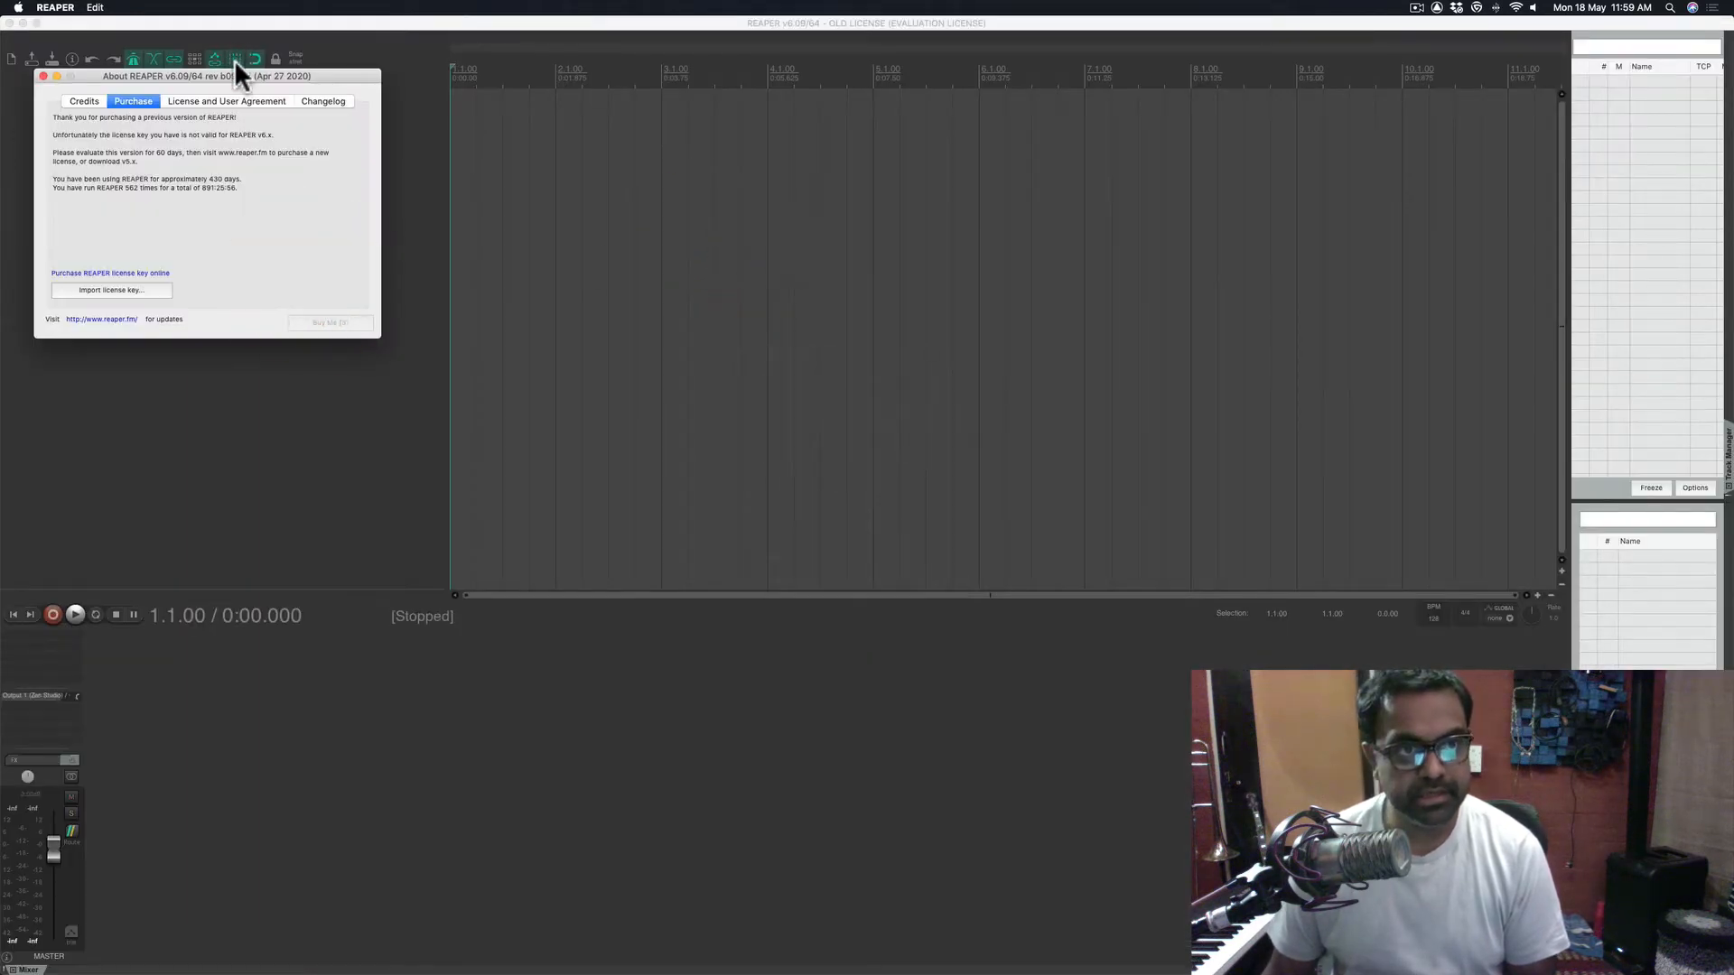
- Dismiss the evaluation notice by choosing Still Evaluating
{"action": "left_click_drag", "start_coordinate": [235, 72], "coordinate": [460, 87]}
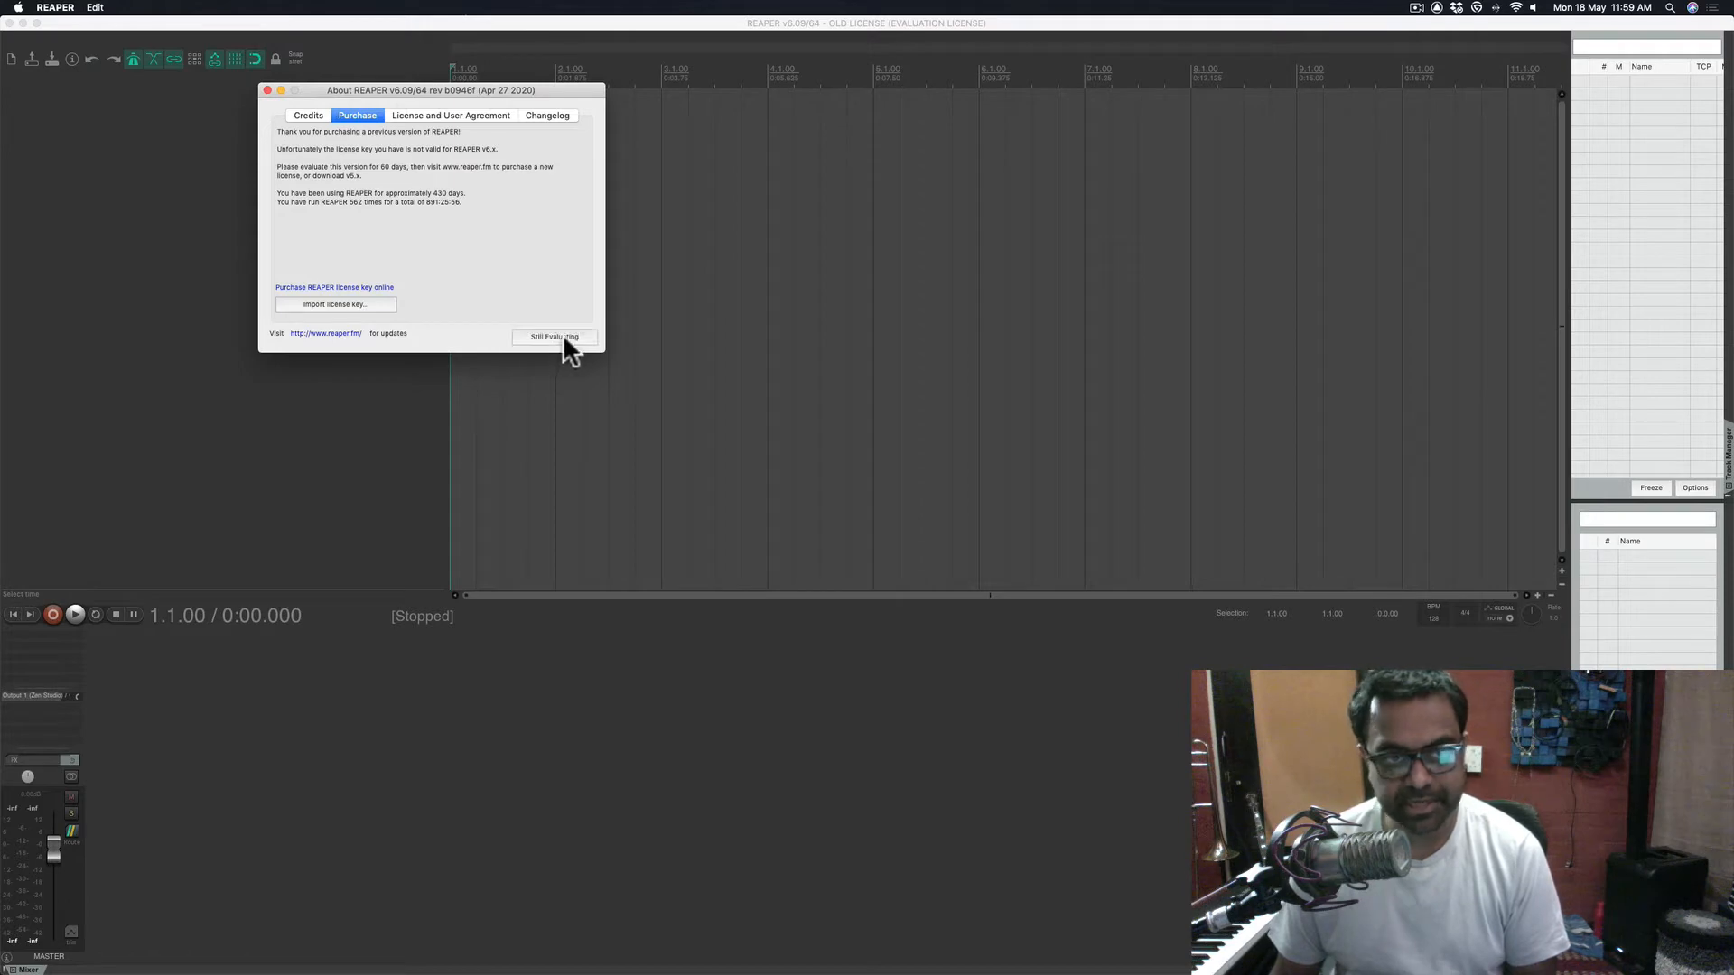
{"action": "left_click", "coordinate": [563, 337]}
{"action": "left_click", "coordinate": [277, 339]}
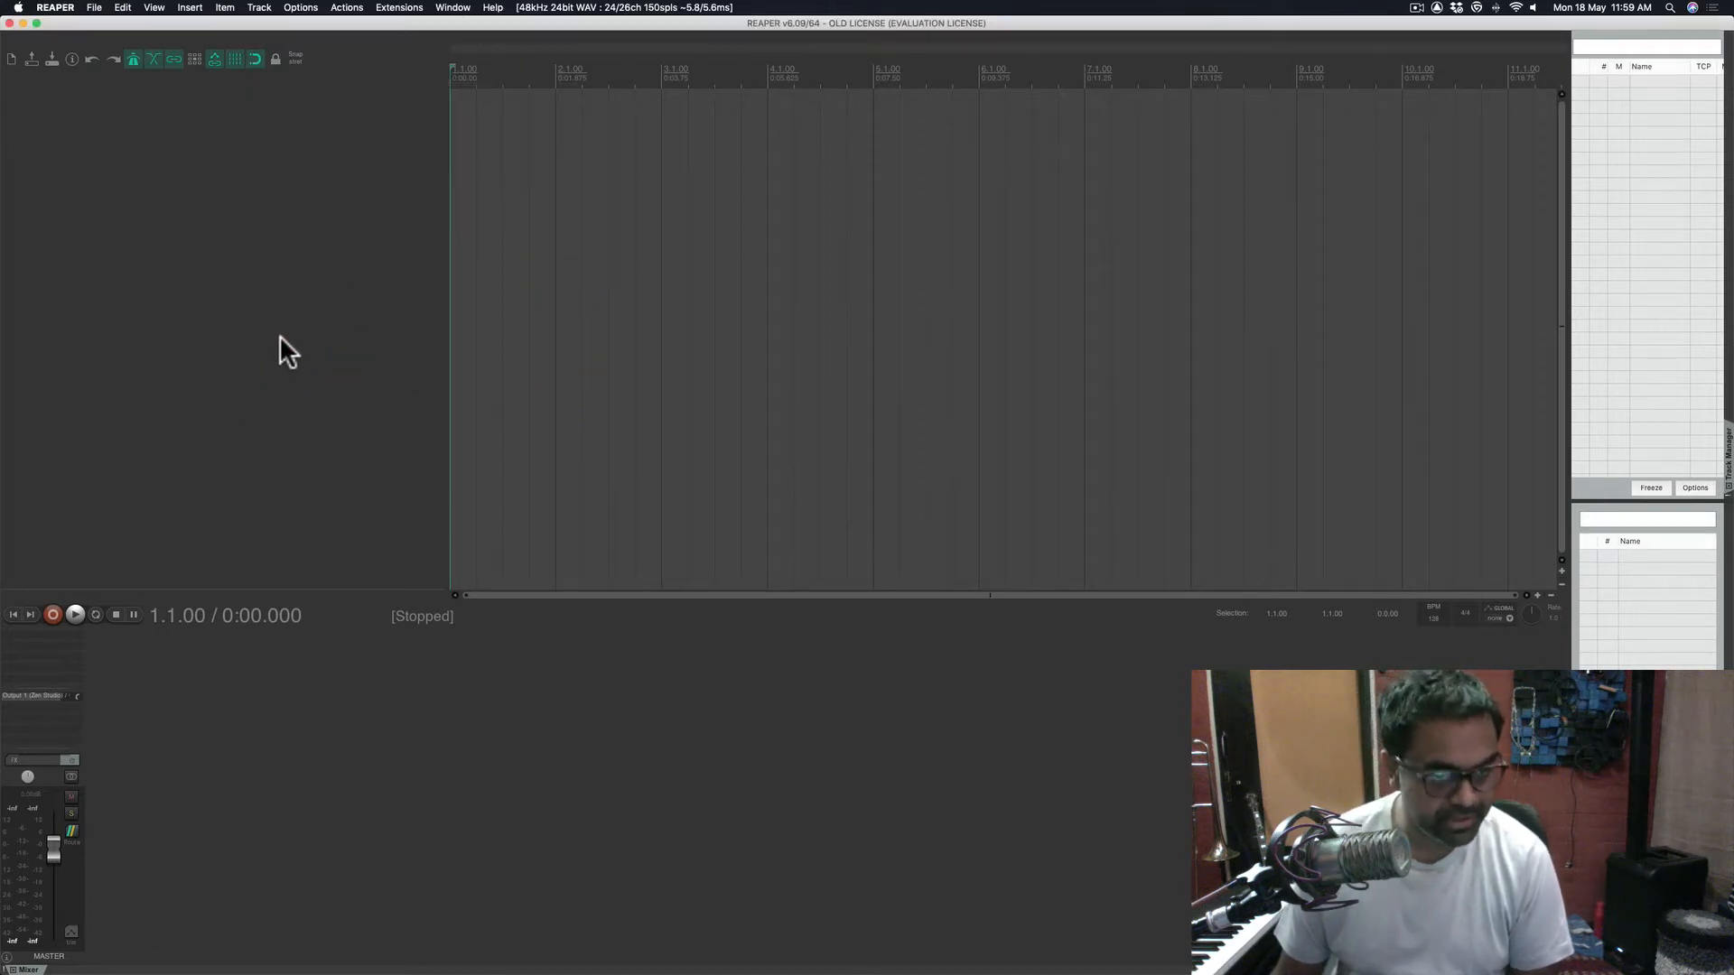
- Open REAPER Preferences at Audio > Device, showing 48000 sample rate and block size 150
{"action": "left_click", "coordinate": [1158, 769]}
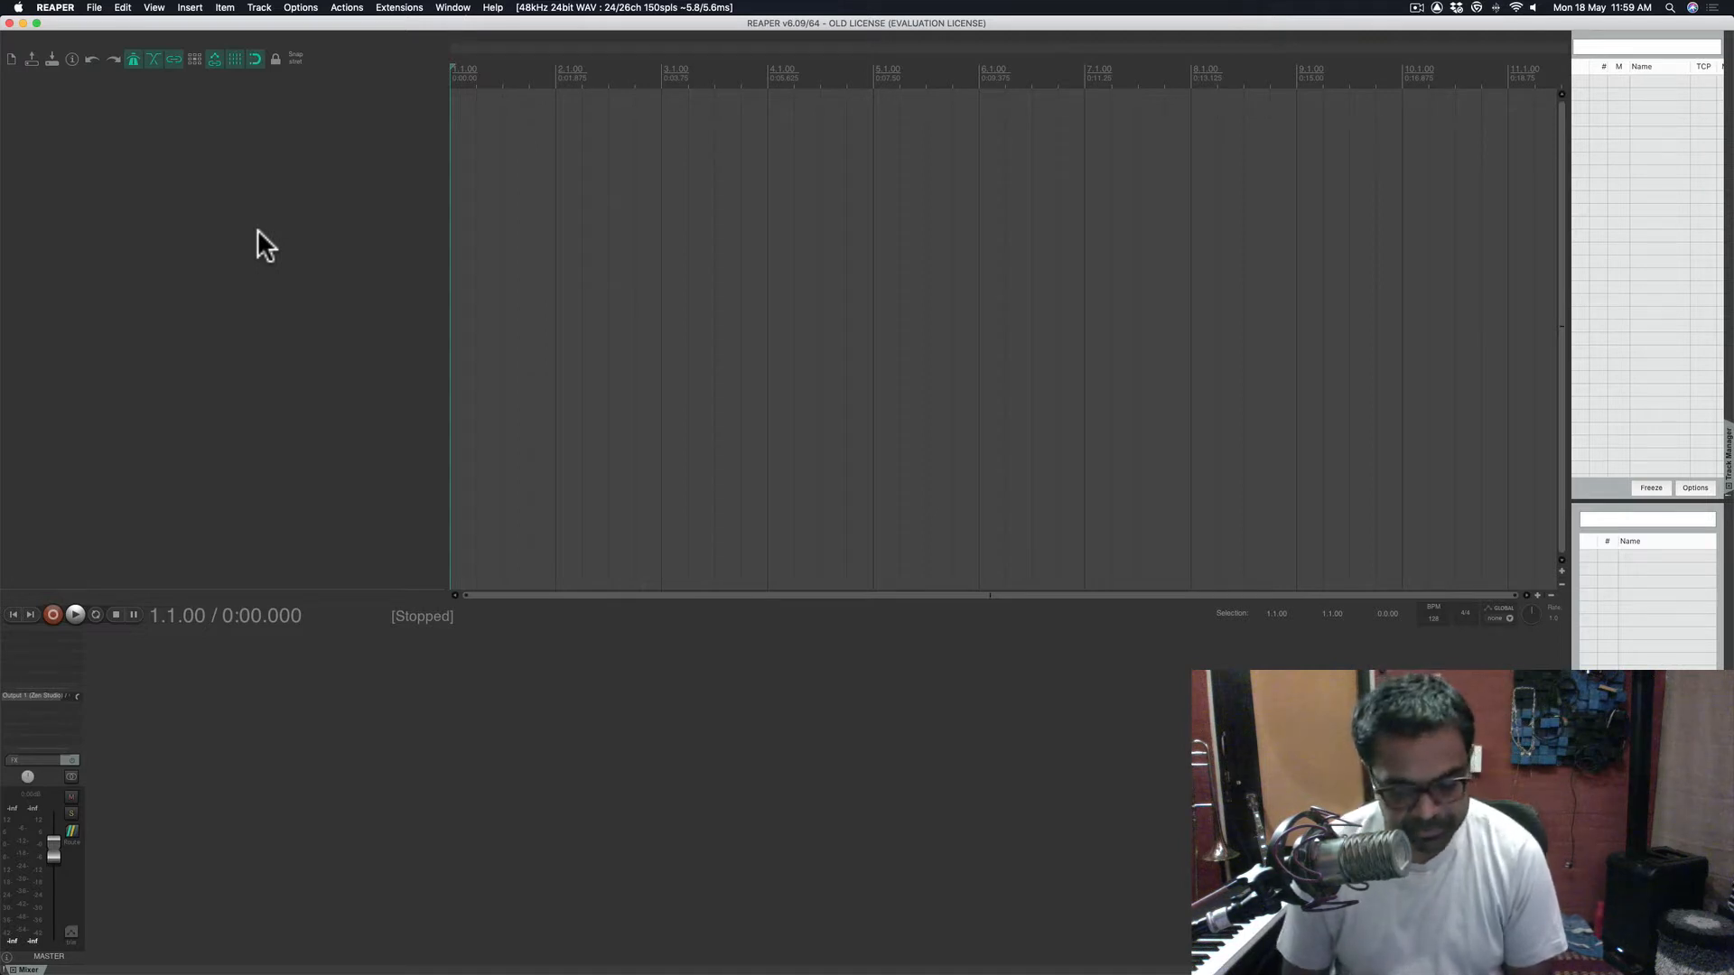
{"action": "key", "text": "super+comma"}
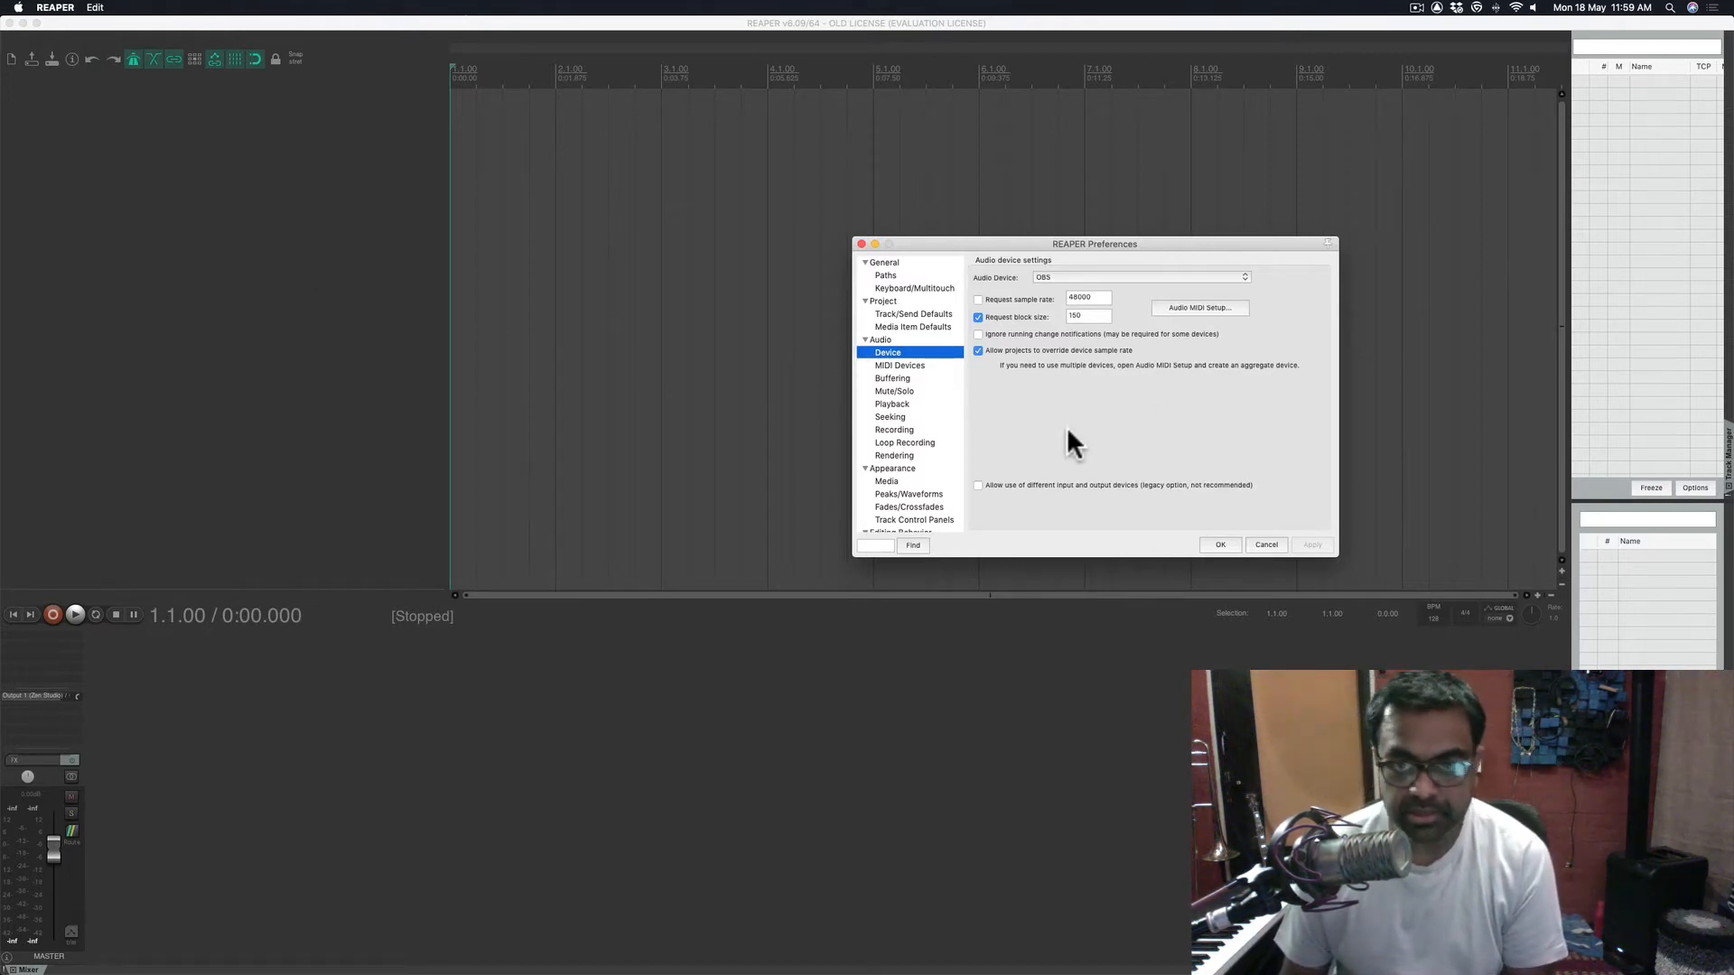
- In General preferences, keep 'Open project(s) on startup' on Prompt, then go to Paths
{"action": "left_click", "coordinate": [892, 258]}
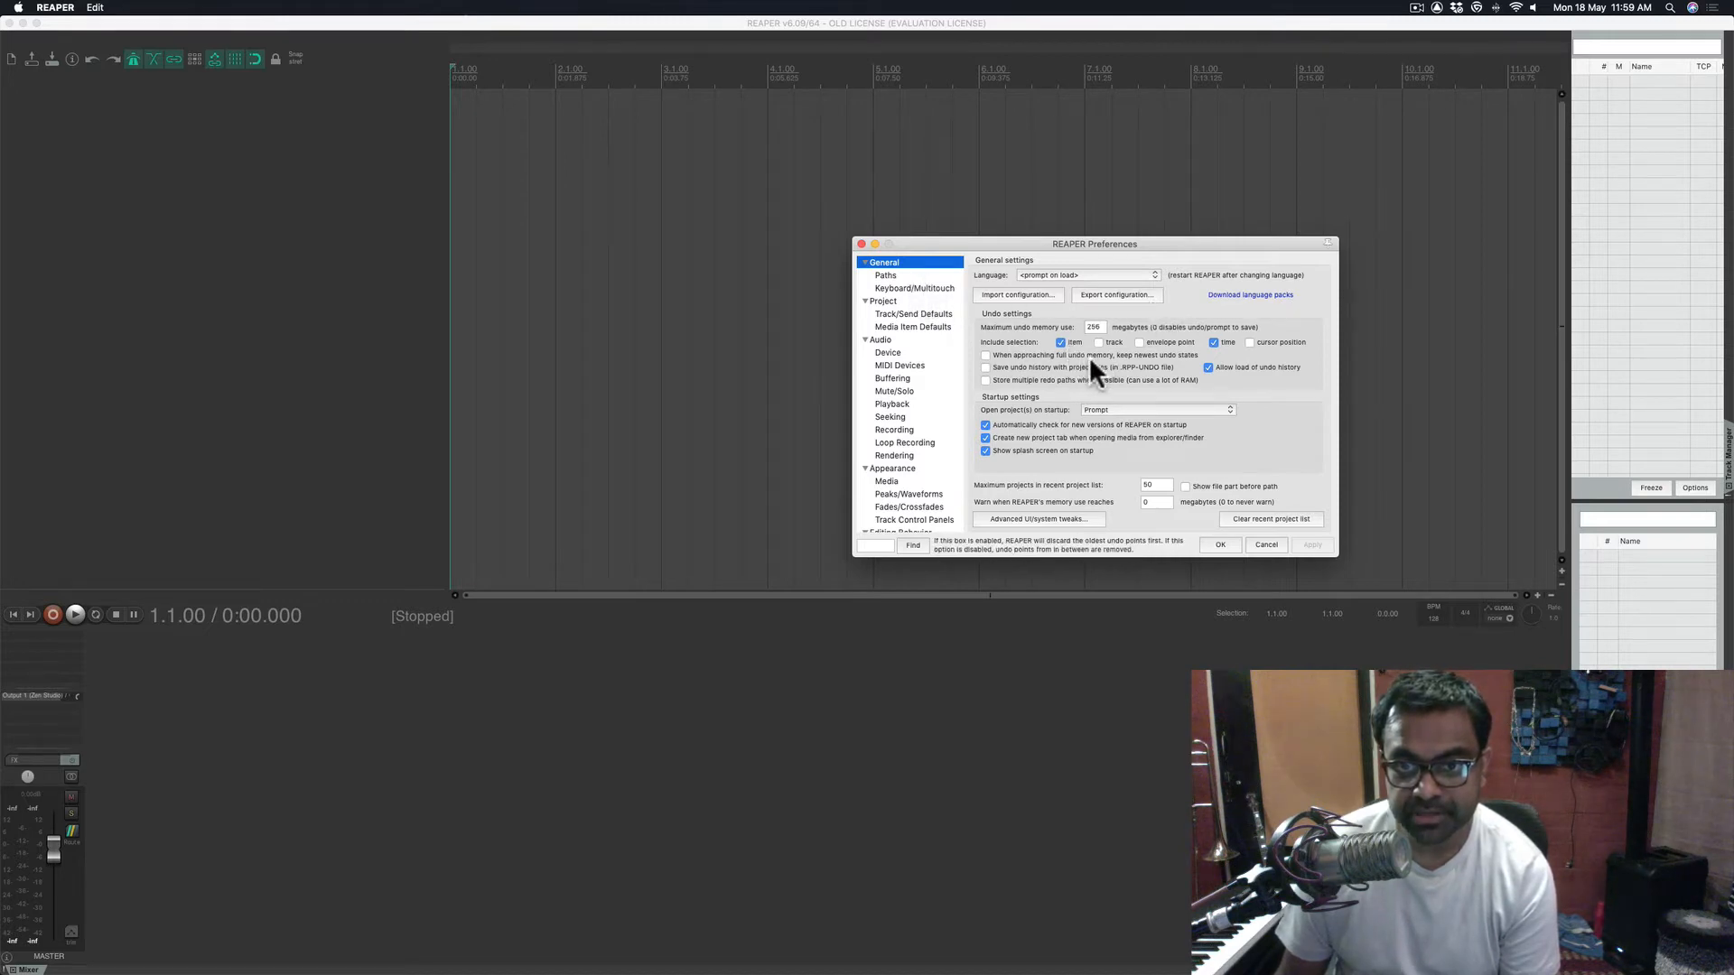
{"action": "scroll", "coordinate": [934, 332], "scroll_direction": "down", "scroll_amount": 3}
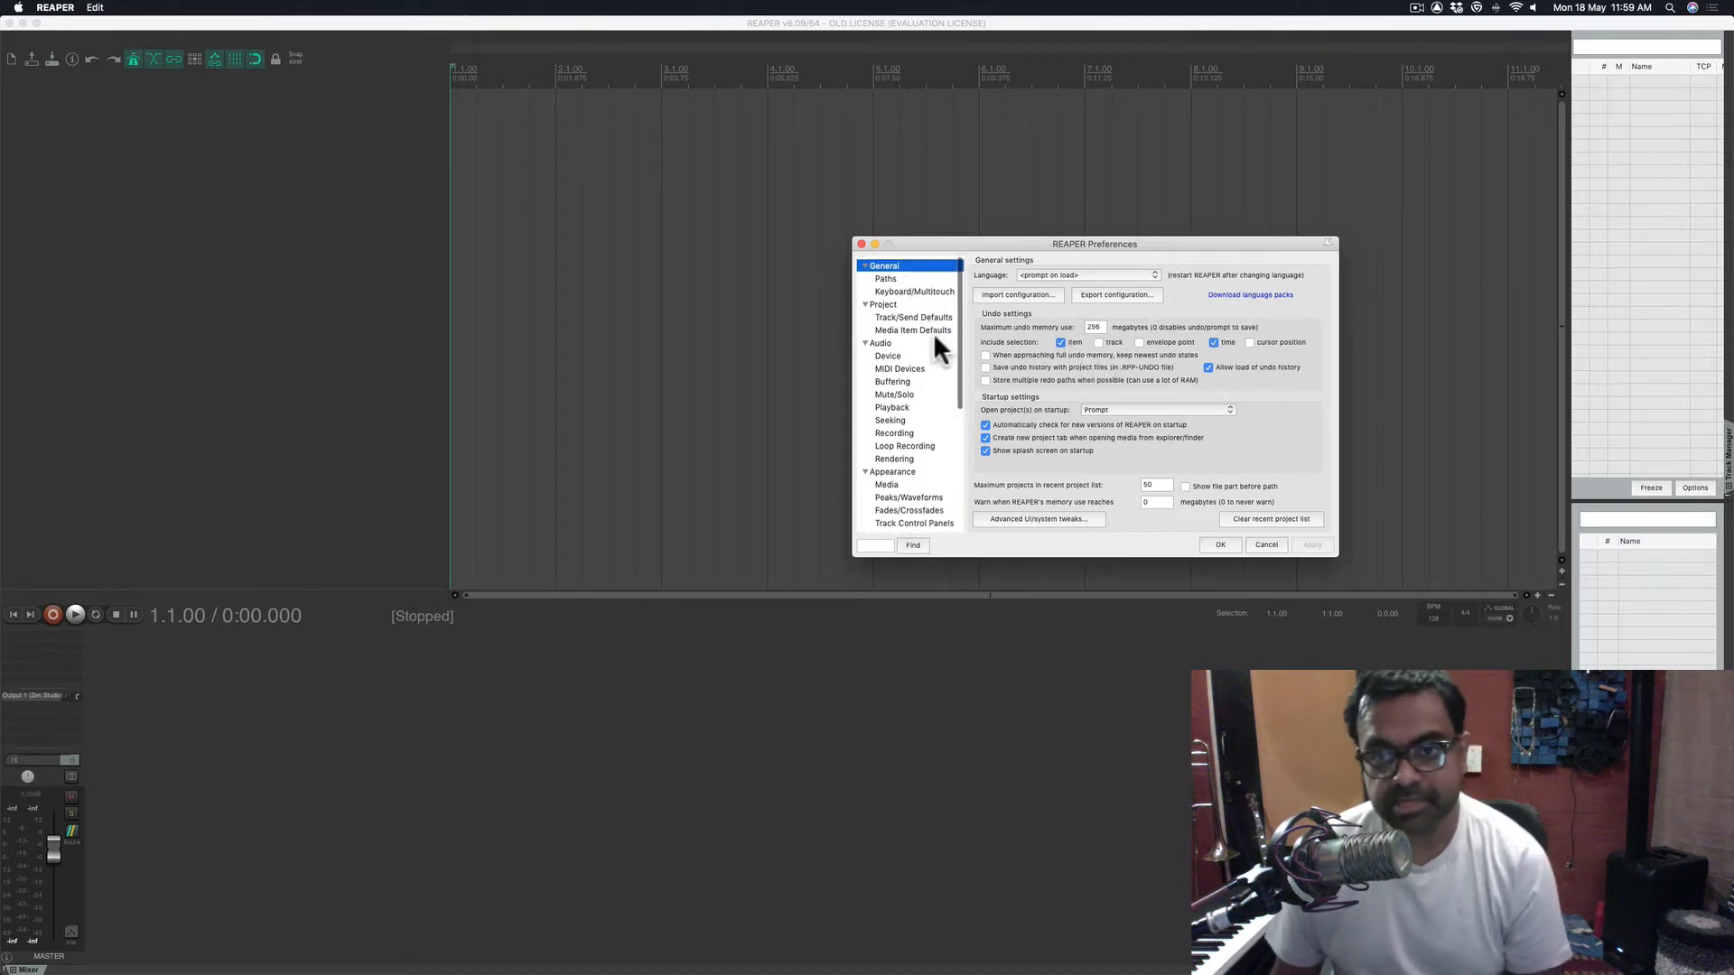
{"action": "scroll", "coordinate": [912, 307], "scroll_direction": "up", "scroll_amount": 3}
{"action": "scroll", "coordinate": [899, 361], "scroll_direction": "down", "scroll_amount": 3}
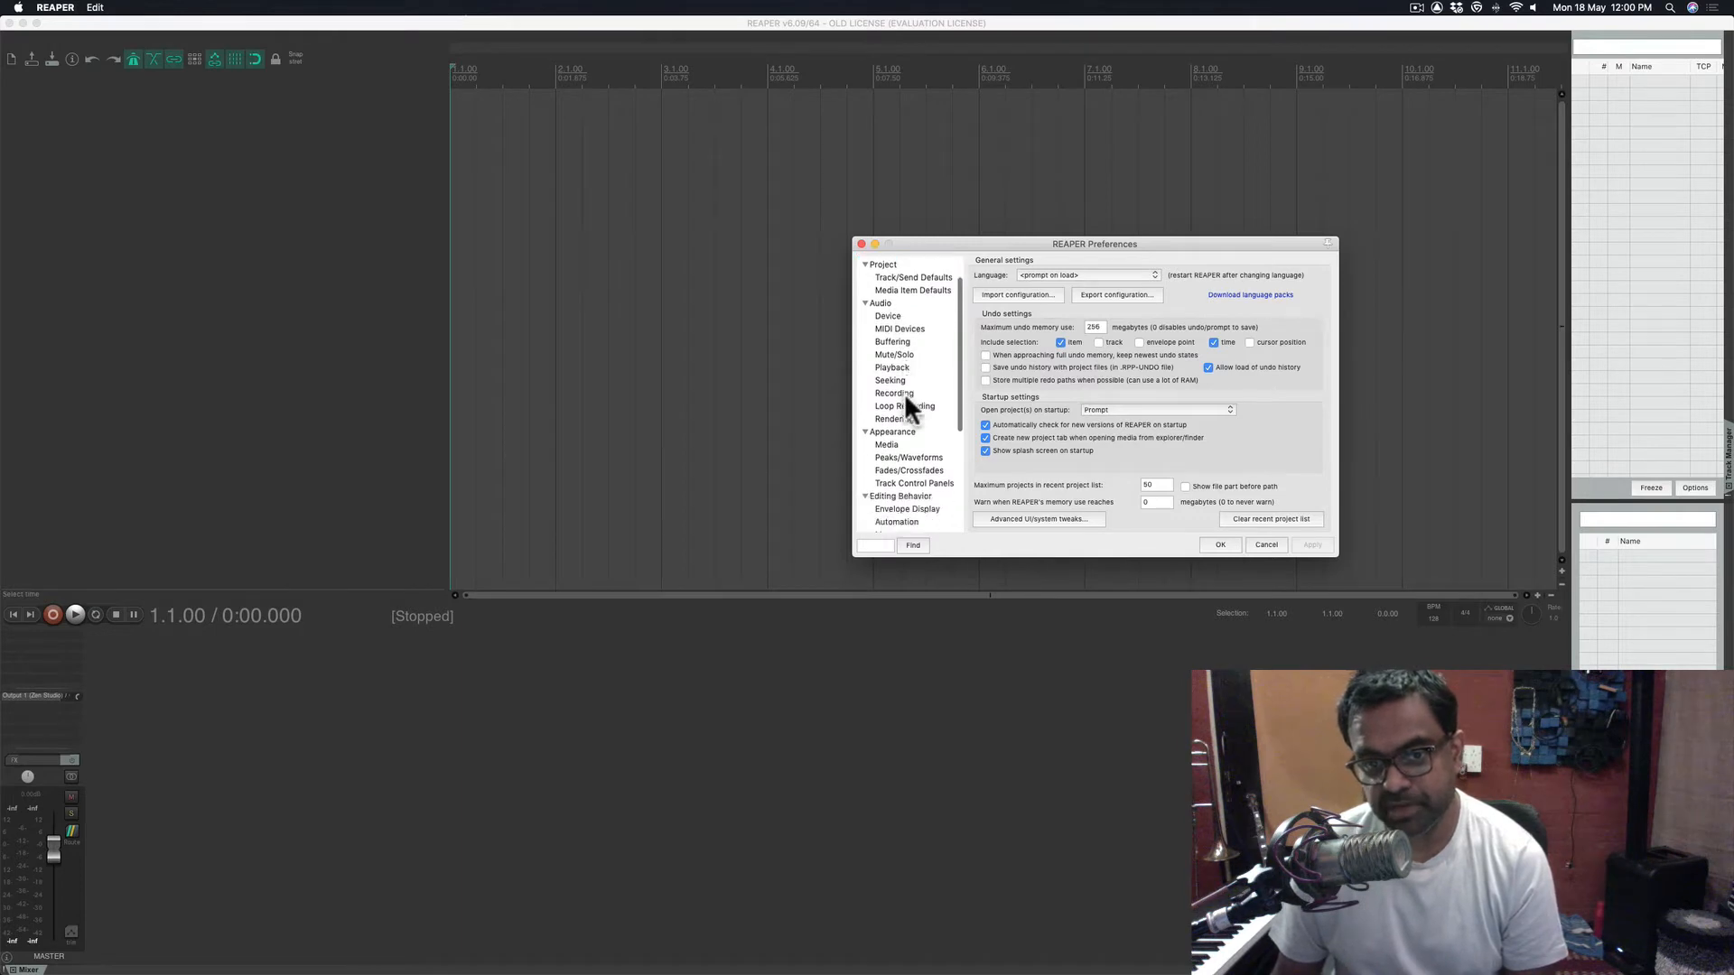
{"action": "scroll", "coordinate": [903, 397], "scroll_direction": "up", "scroll_amount": 5}
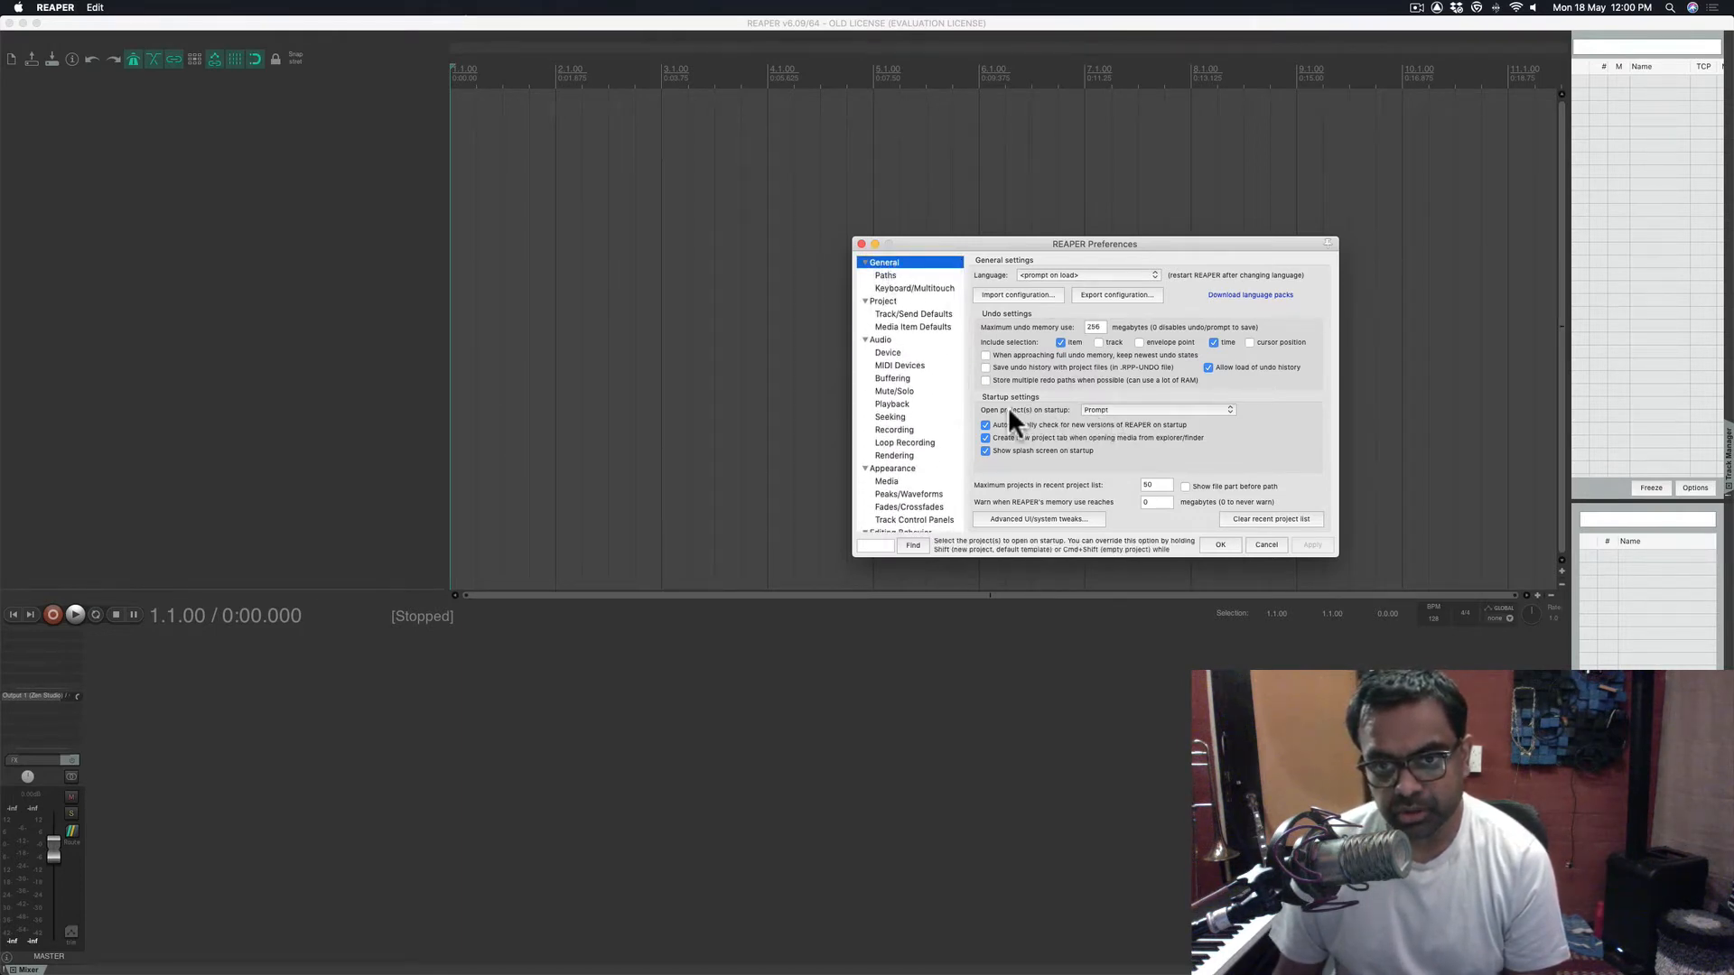
{"action": "left_click", "coordinate": [1124, 409]}
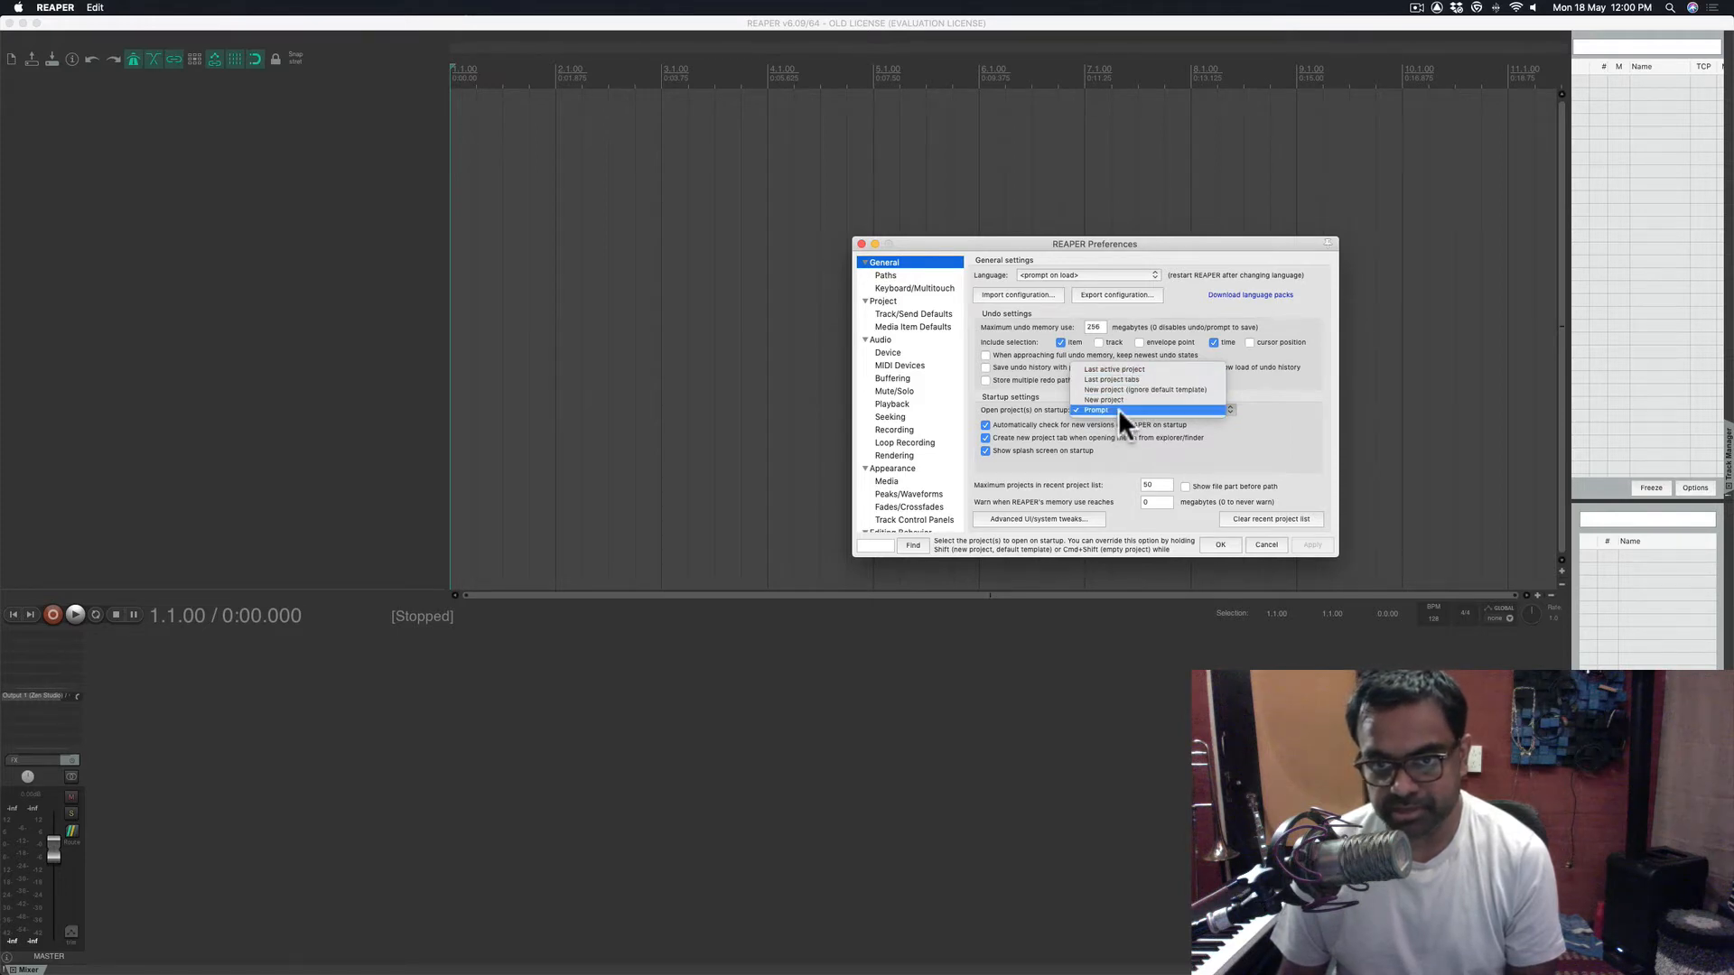
{"action": "left_click", "coordinate": [1116, 409]}
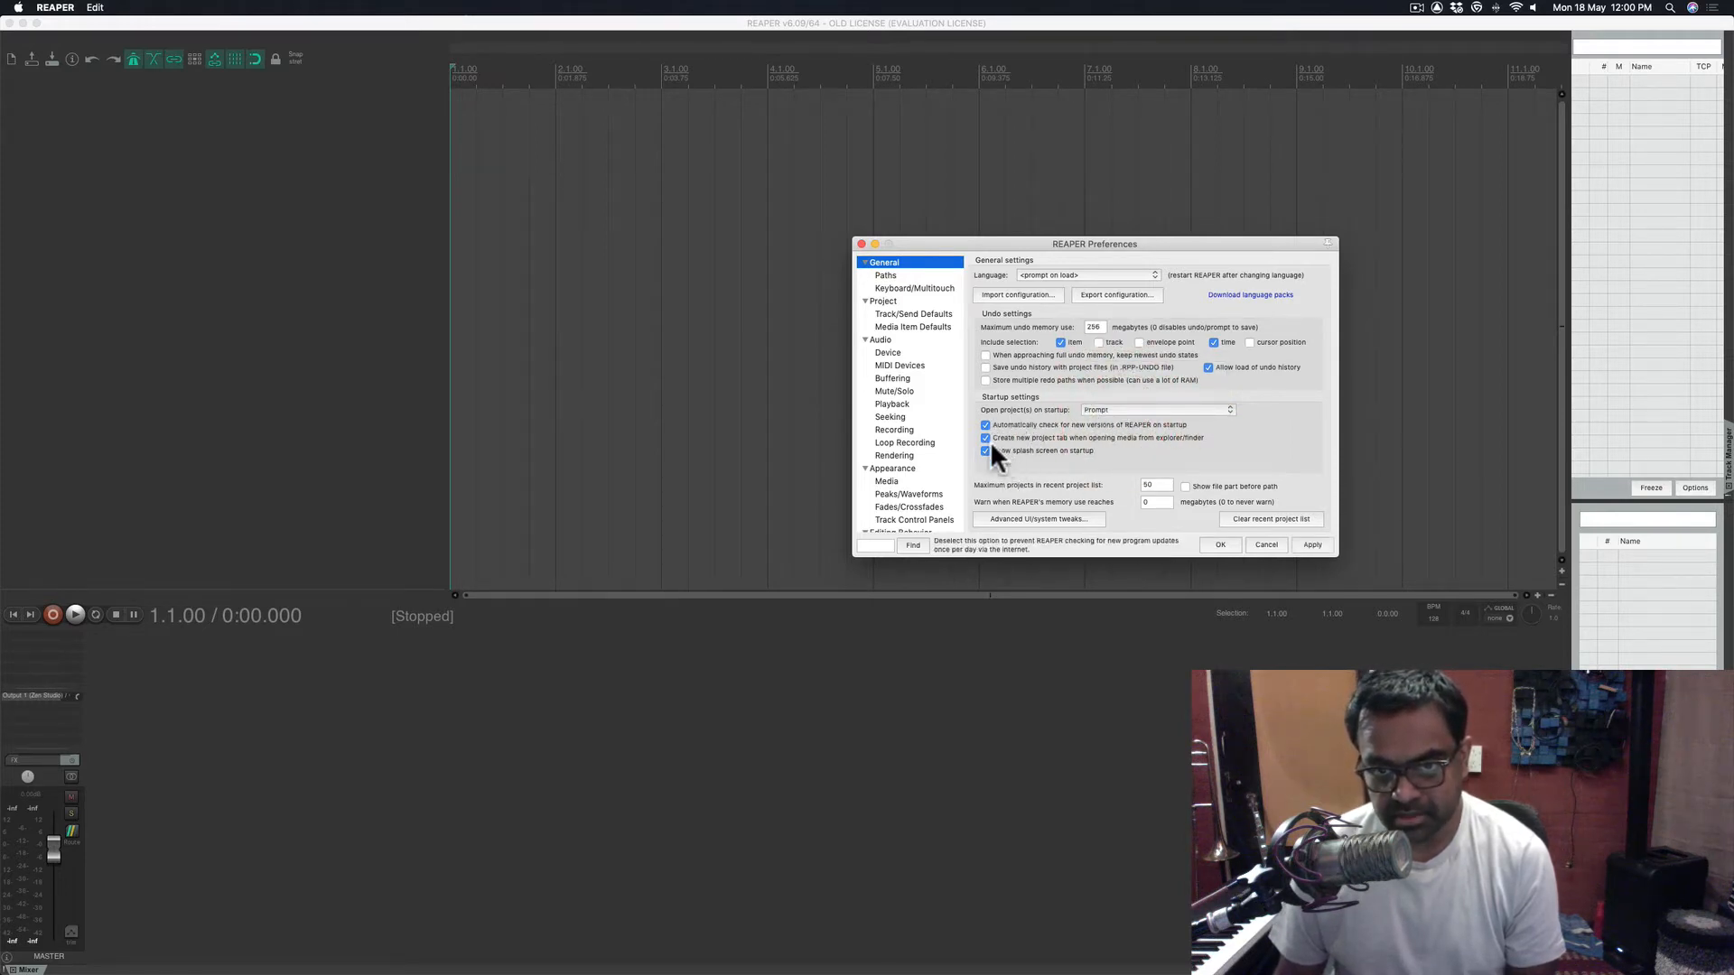
{"action": "left_click", "coordinate": [887, 274]}
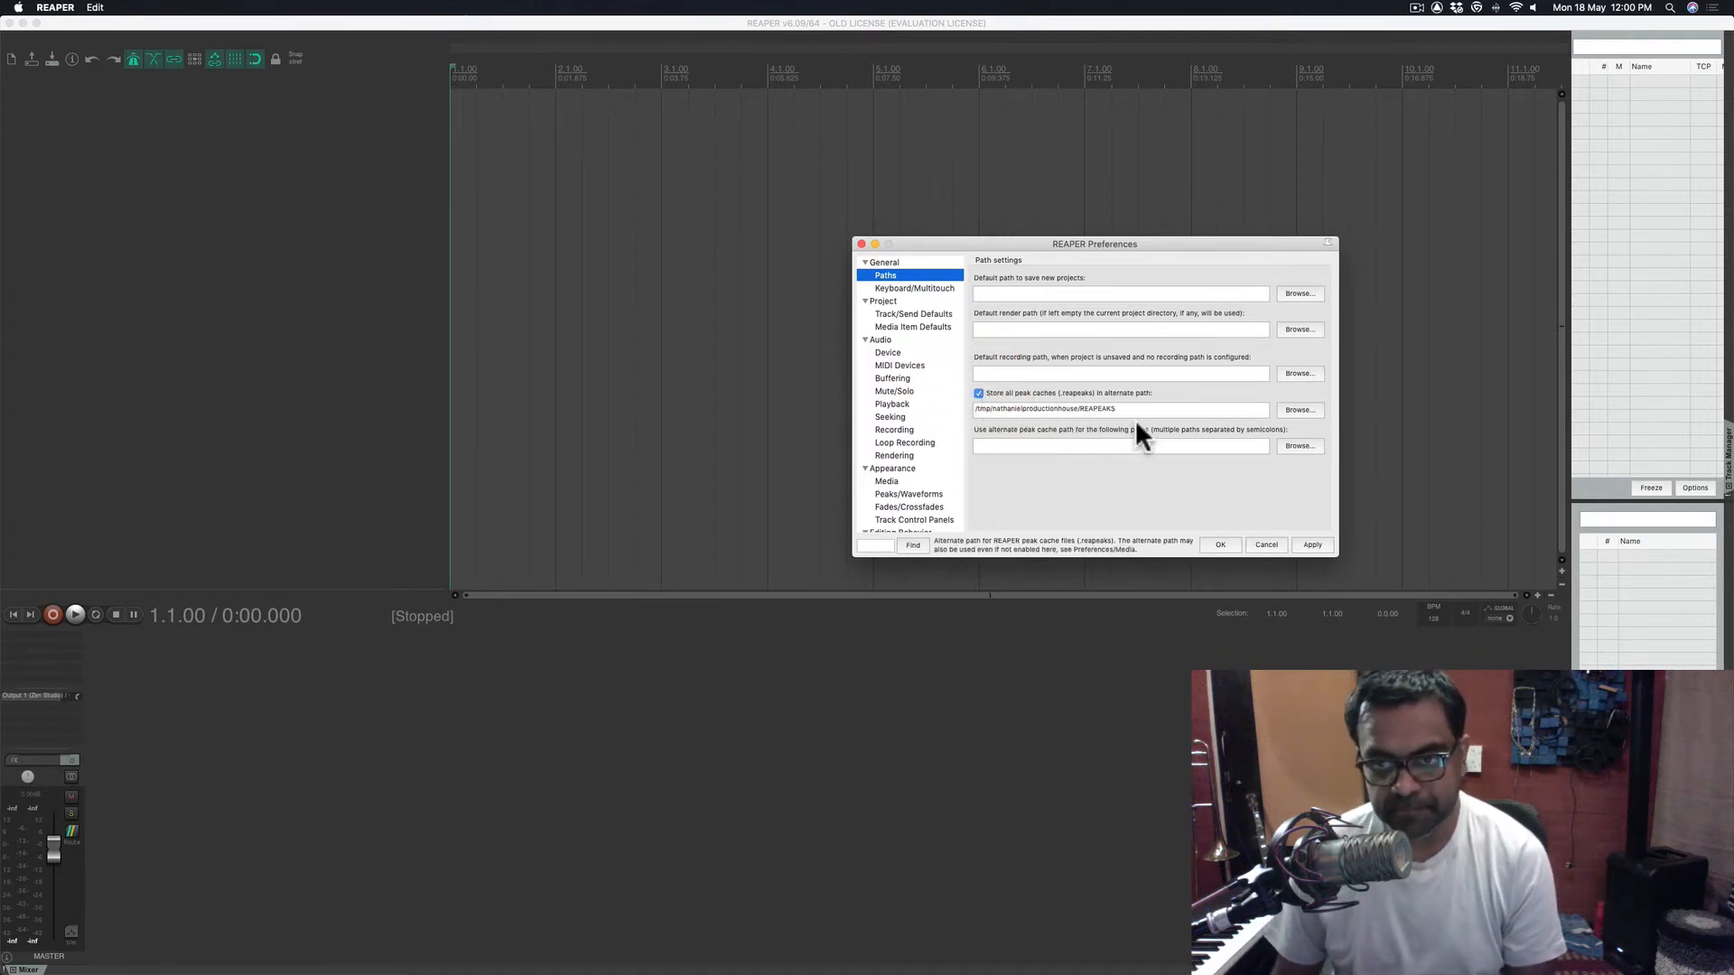
- Enable 'Store all peak caches (.reapeaks) in alternate path', leaving the folder unchanged
{"action": "left_click", "coordinate": [1300, 409]}
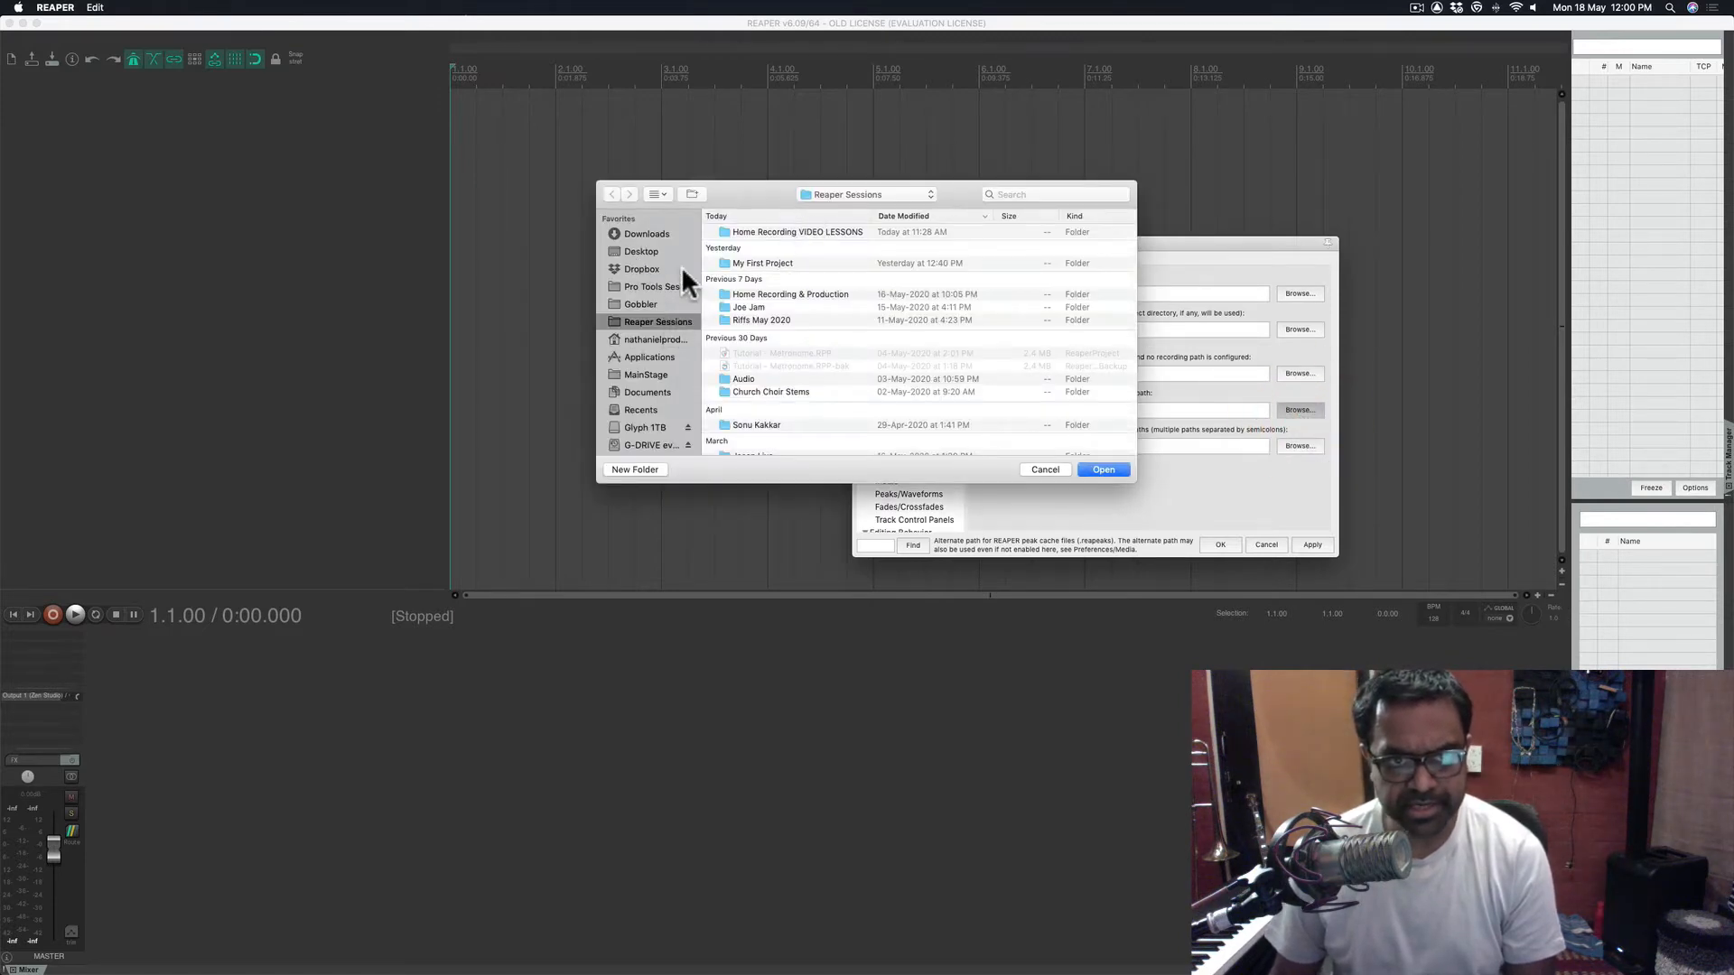
{"action": "left_click", "coordinate": [653, 249]}
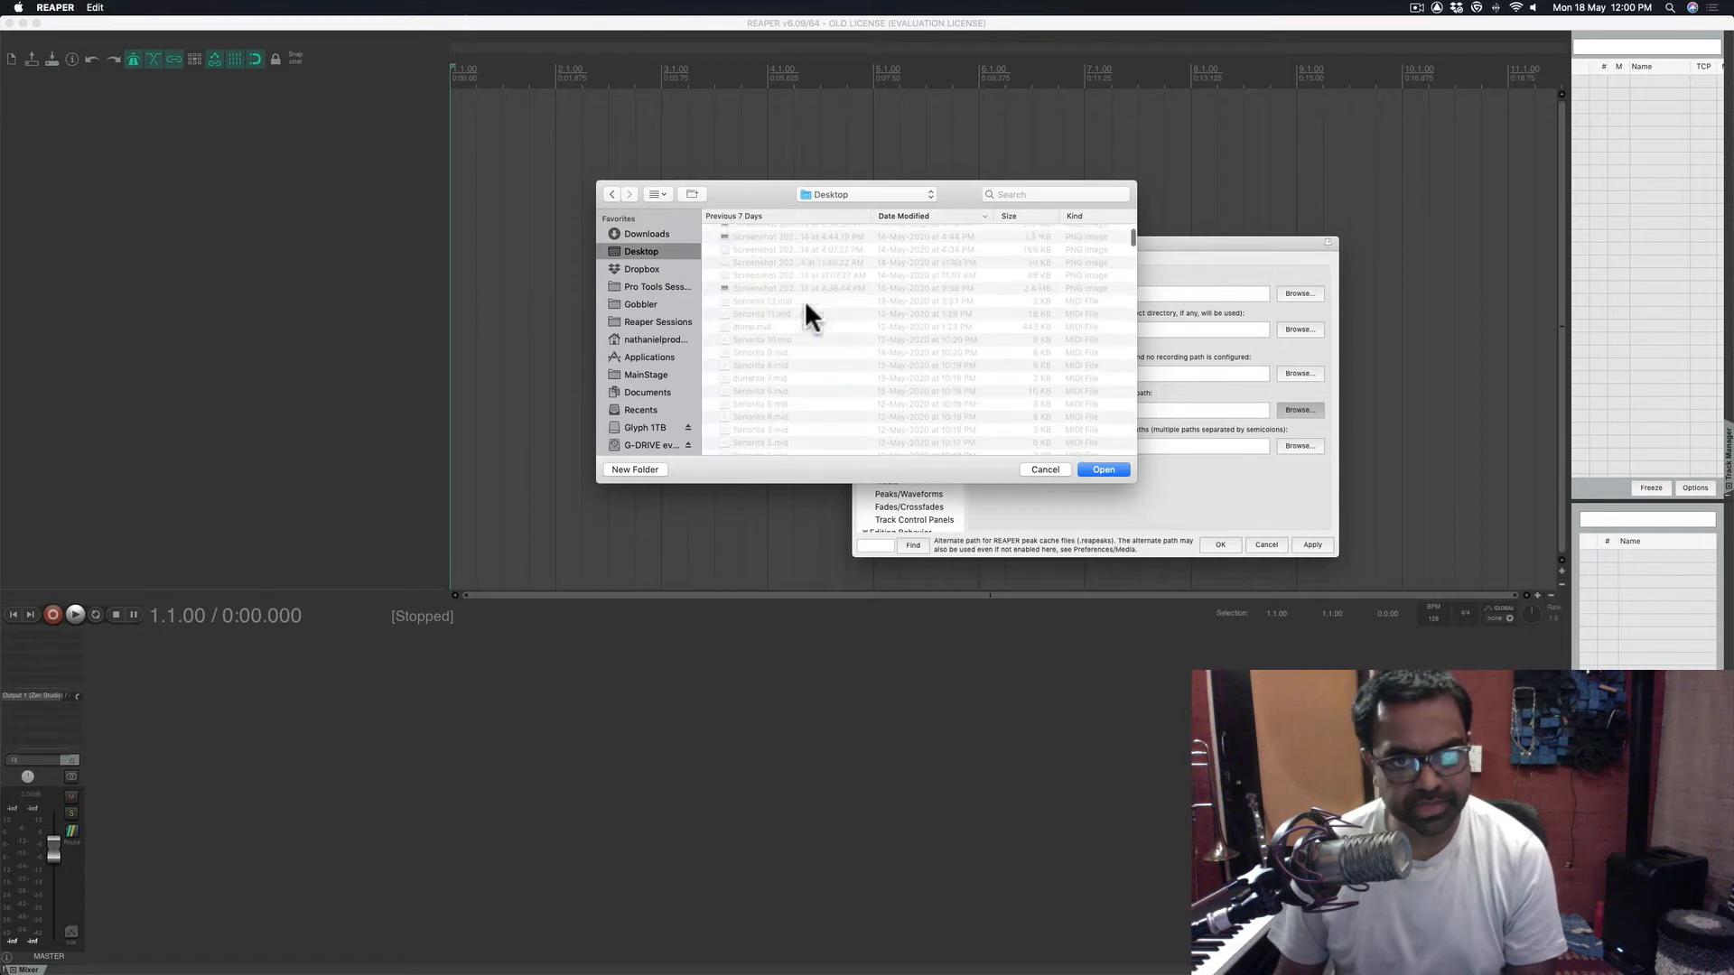
{"action": "scroll", "coordinate": [805, 300], "scroll_direction": "down", "scroll_amount": 15}
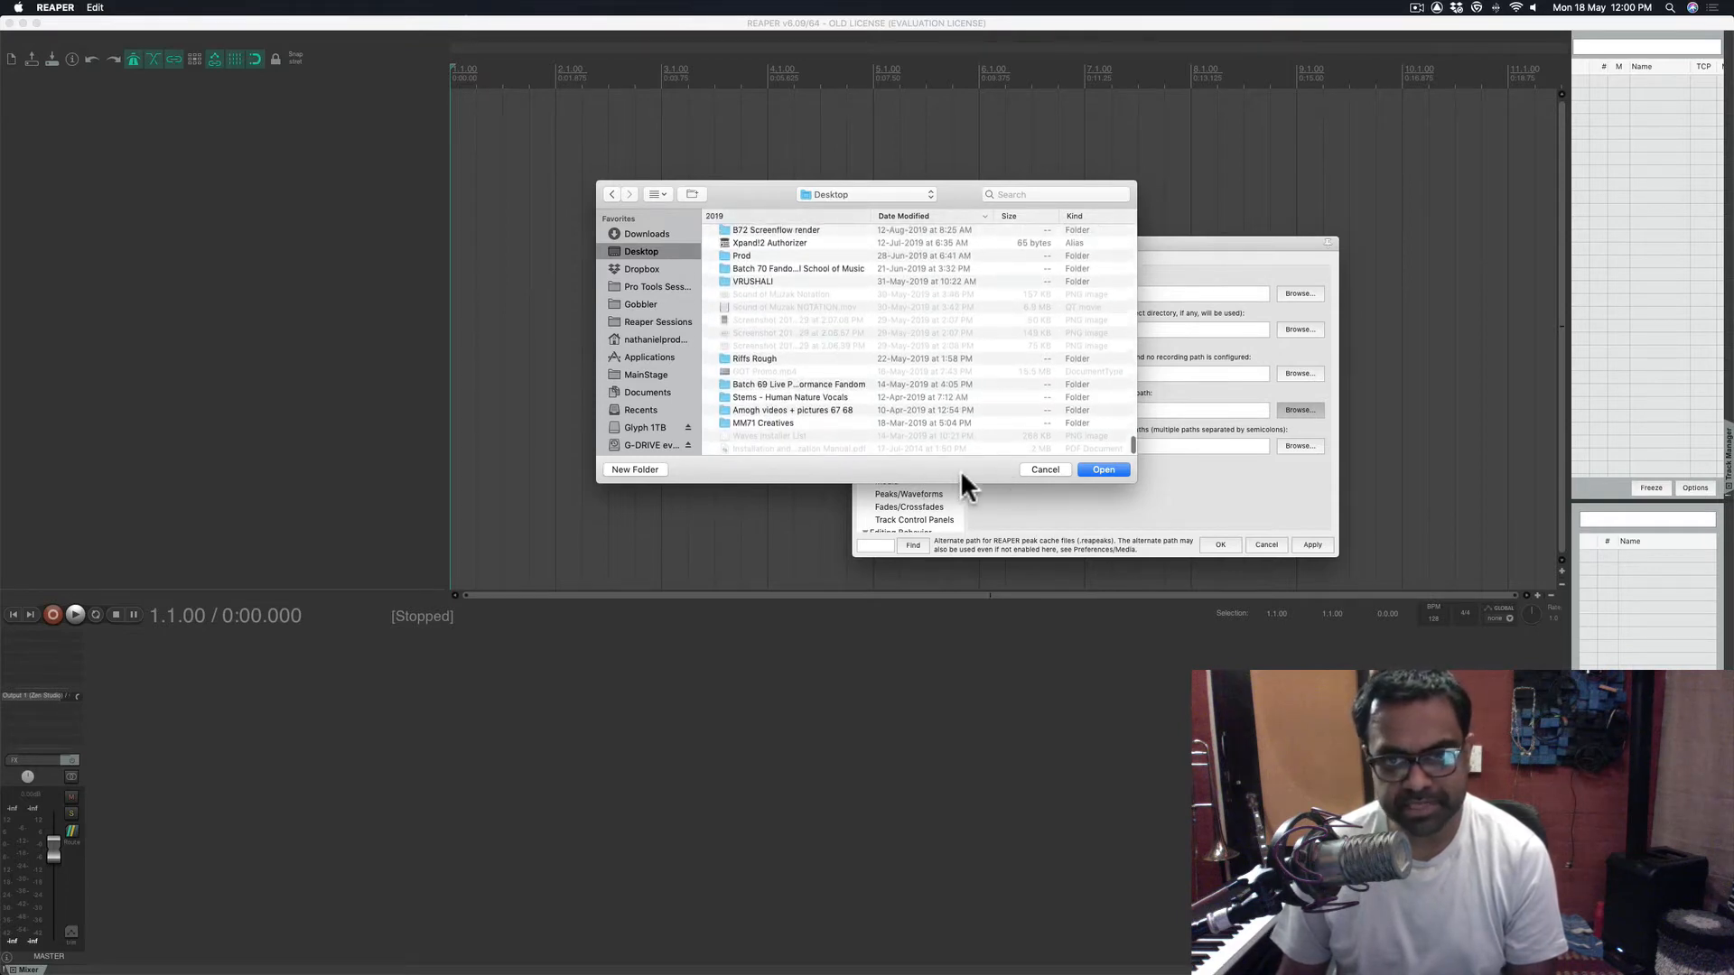
{"action": "left_click", "coordinate": [1047, 469]}
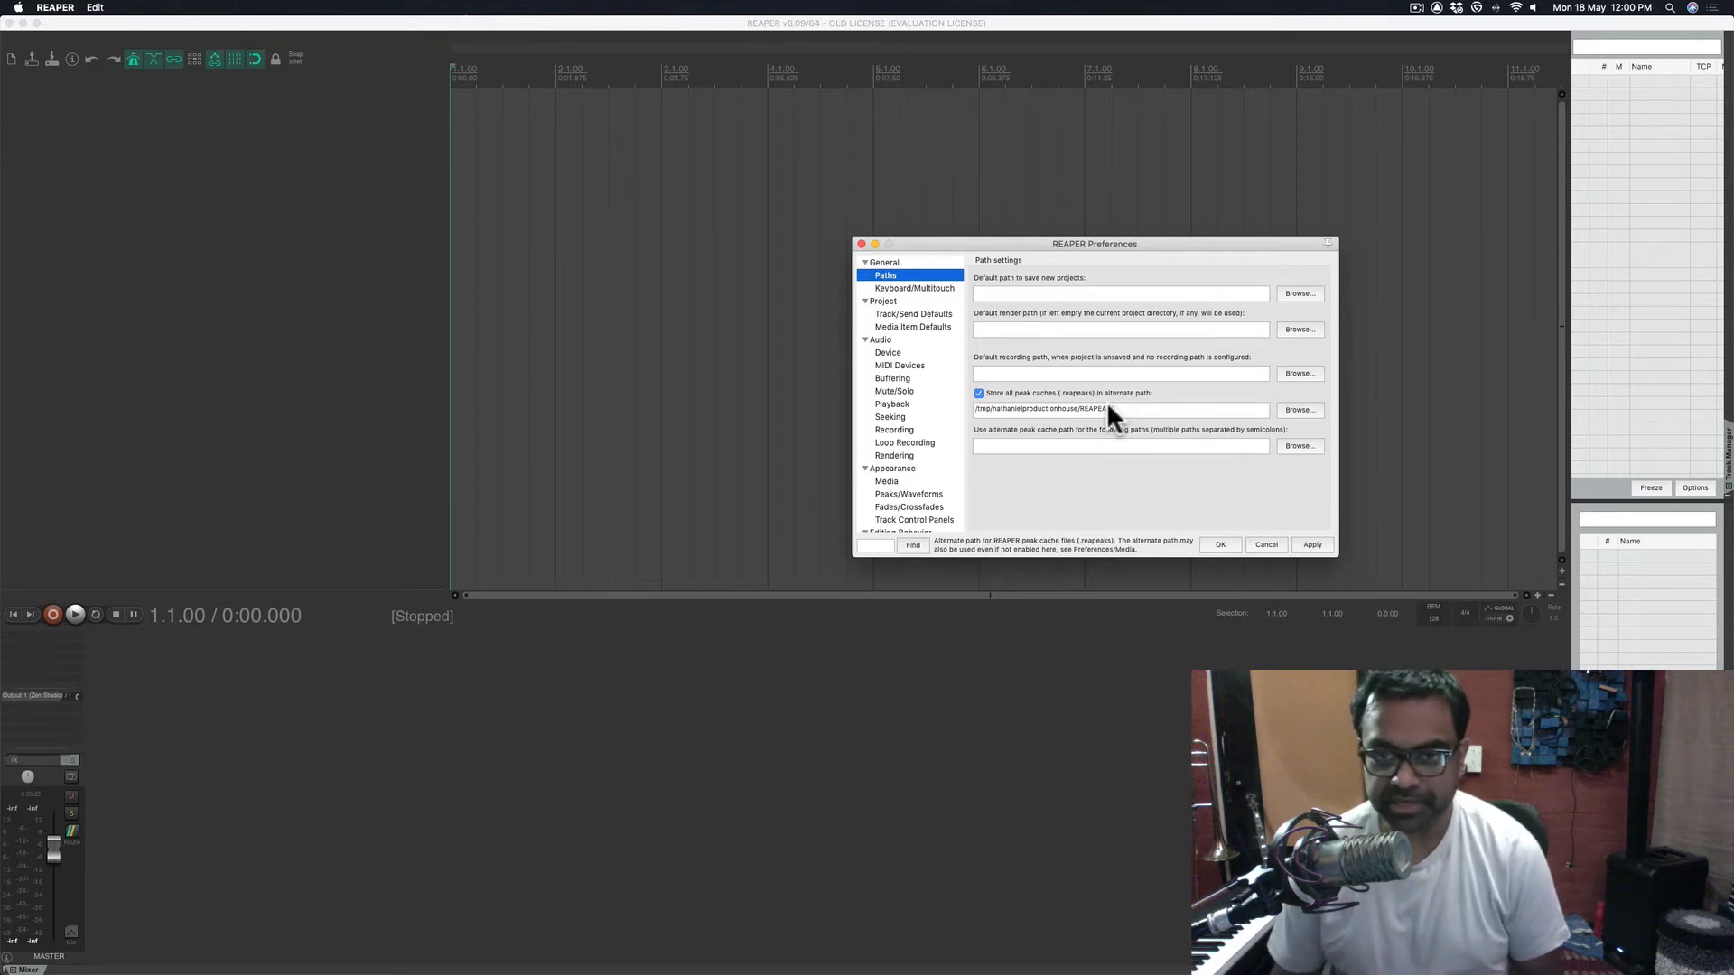
{"action": "left_click", "coordinate": [979, 393]}
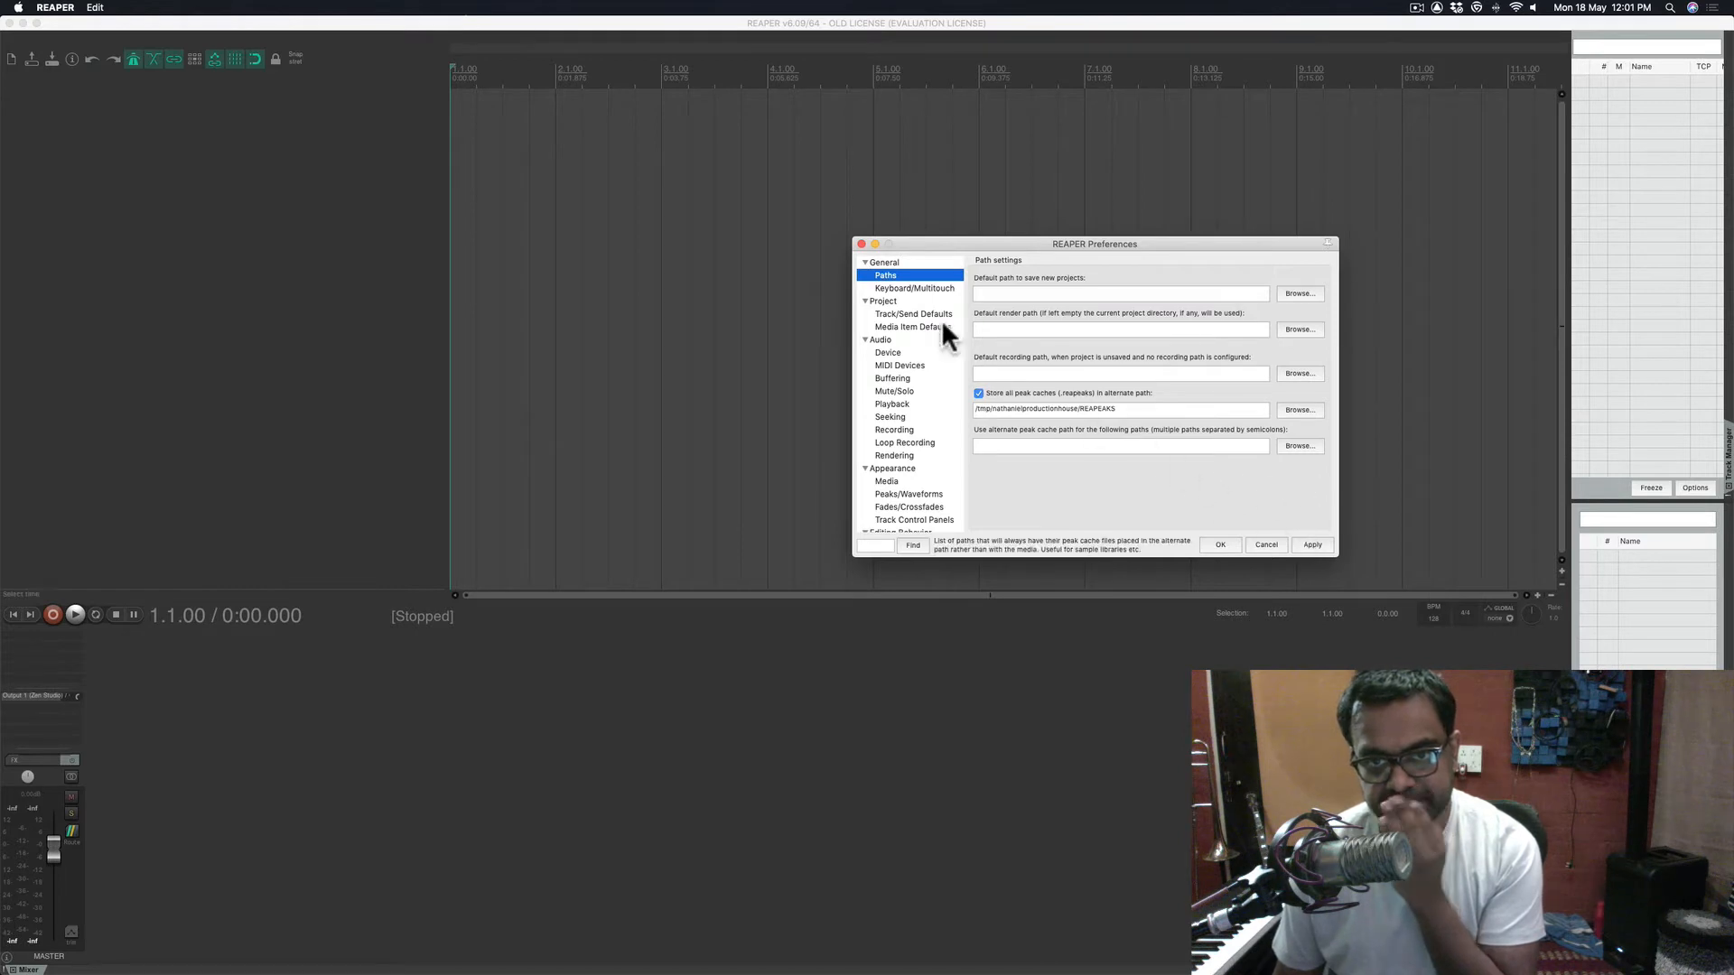
- View the Keyboard/Multitouch page, then the Project preferences page
{"action": "left_click", "coordinate": [898, 285]}
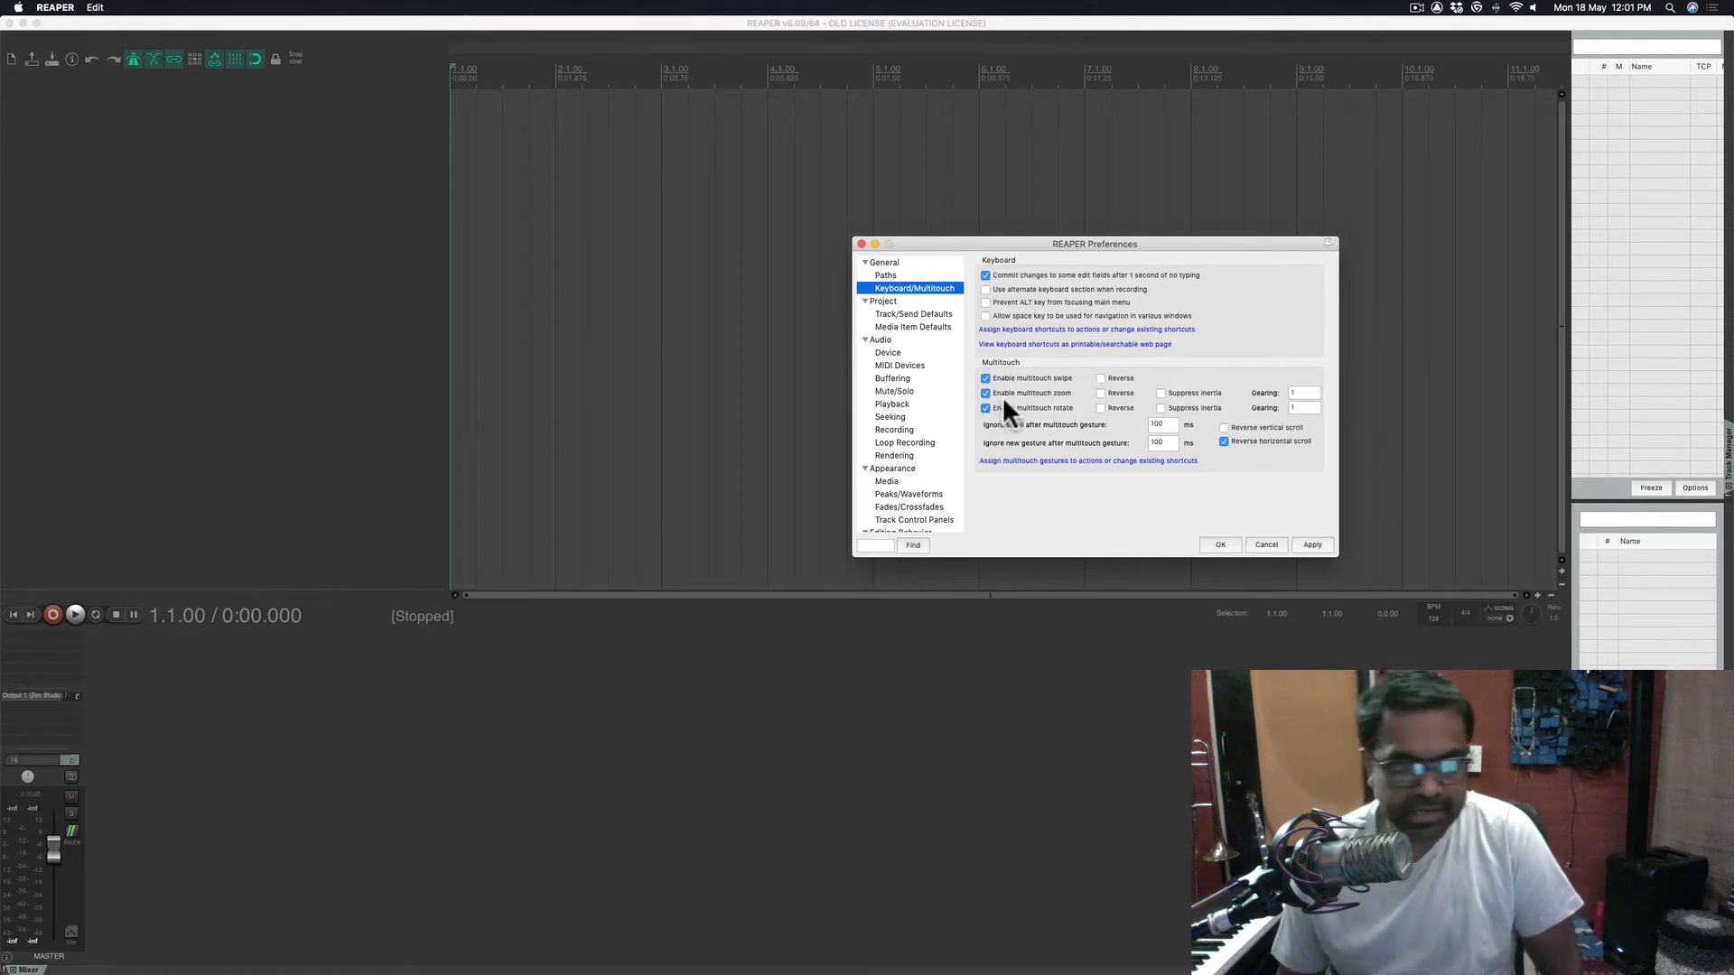
{"action": "left_click", "coordinate": [885, 301]}
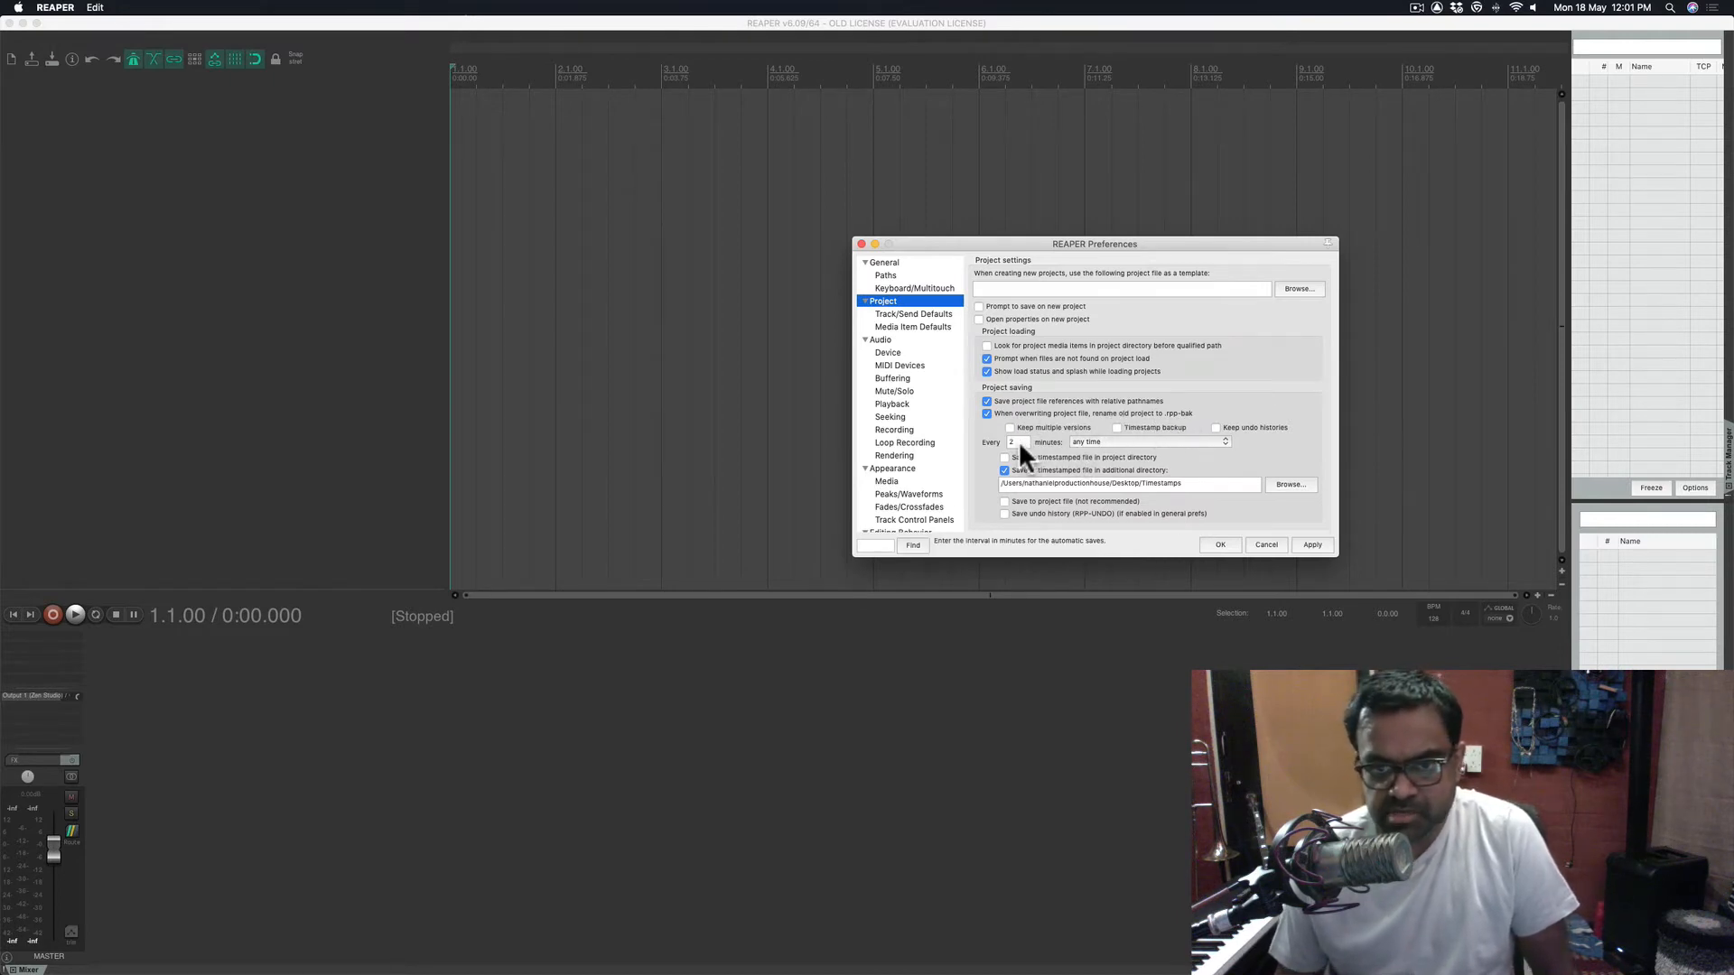
- Turn on timestamp backups autosaving every 2 minutes, at any time
{"action": "left_click", "coordinate": [1116, 427]}
{"action": "left_click", "coordinate": [1116, 427]}
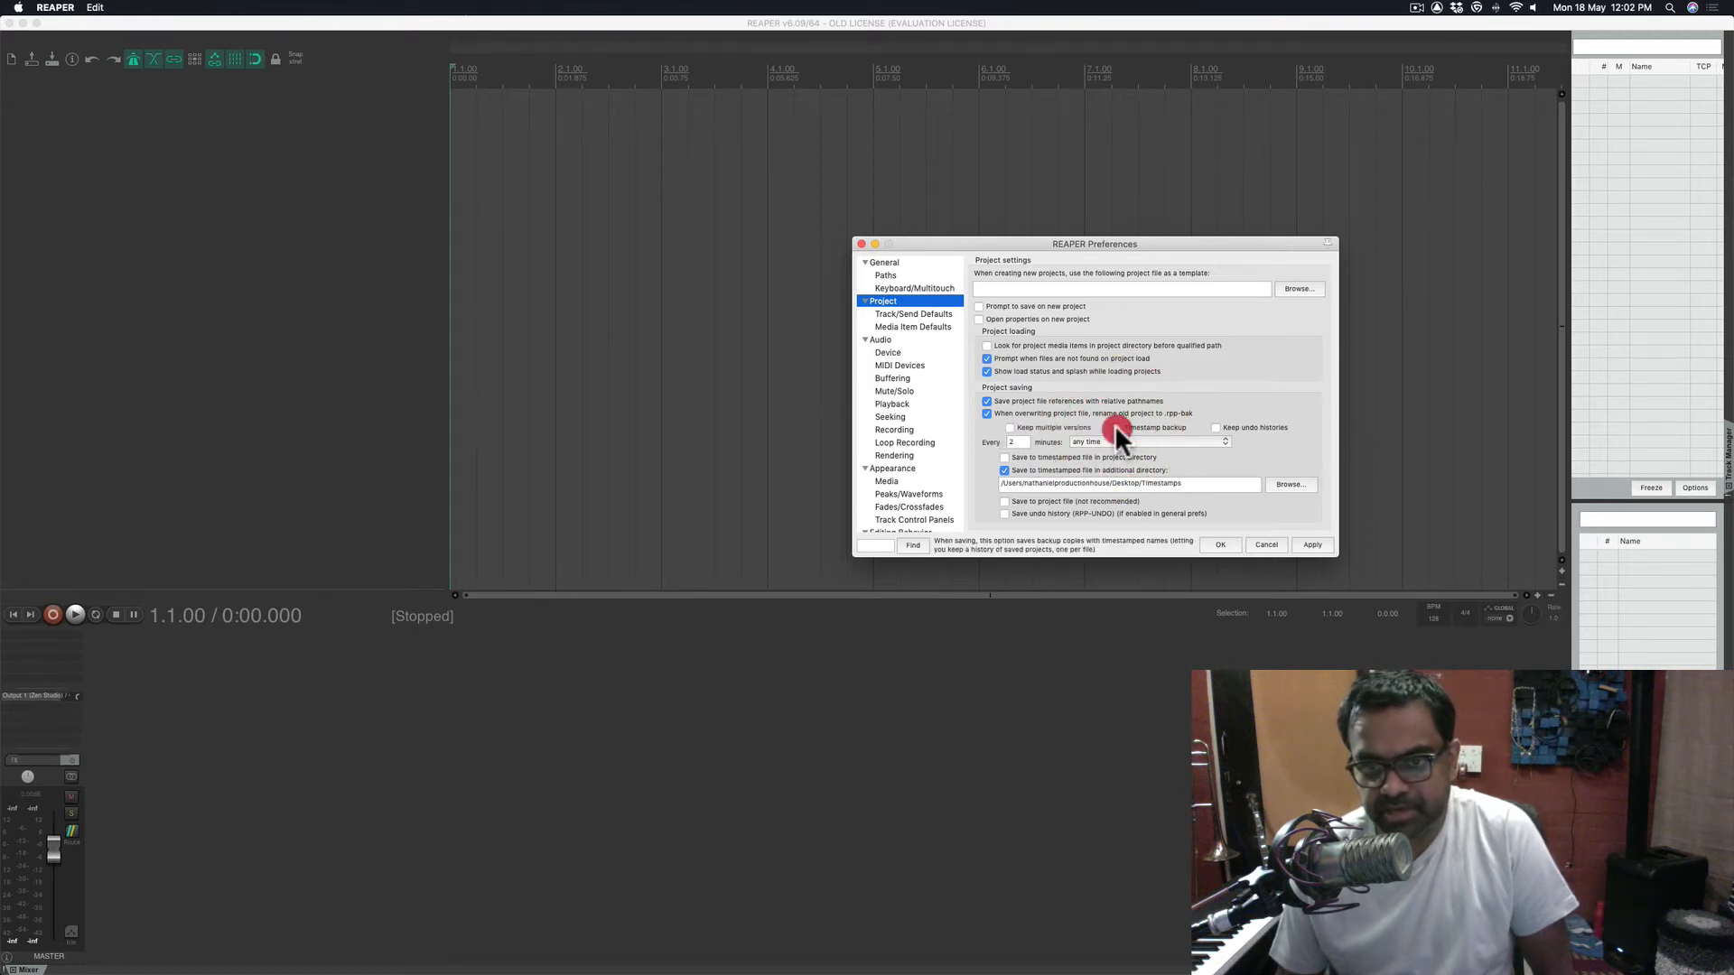
{"action": "left_click", "coordinate": [1116, 427]}
{"action": "left_click", "coordinate": [1114, 426]}
{"action": "left_click", "coordinate": [1114, 425]}
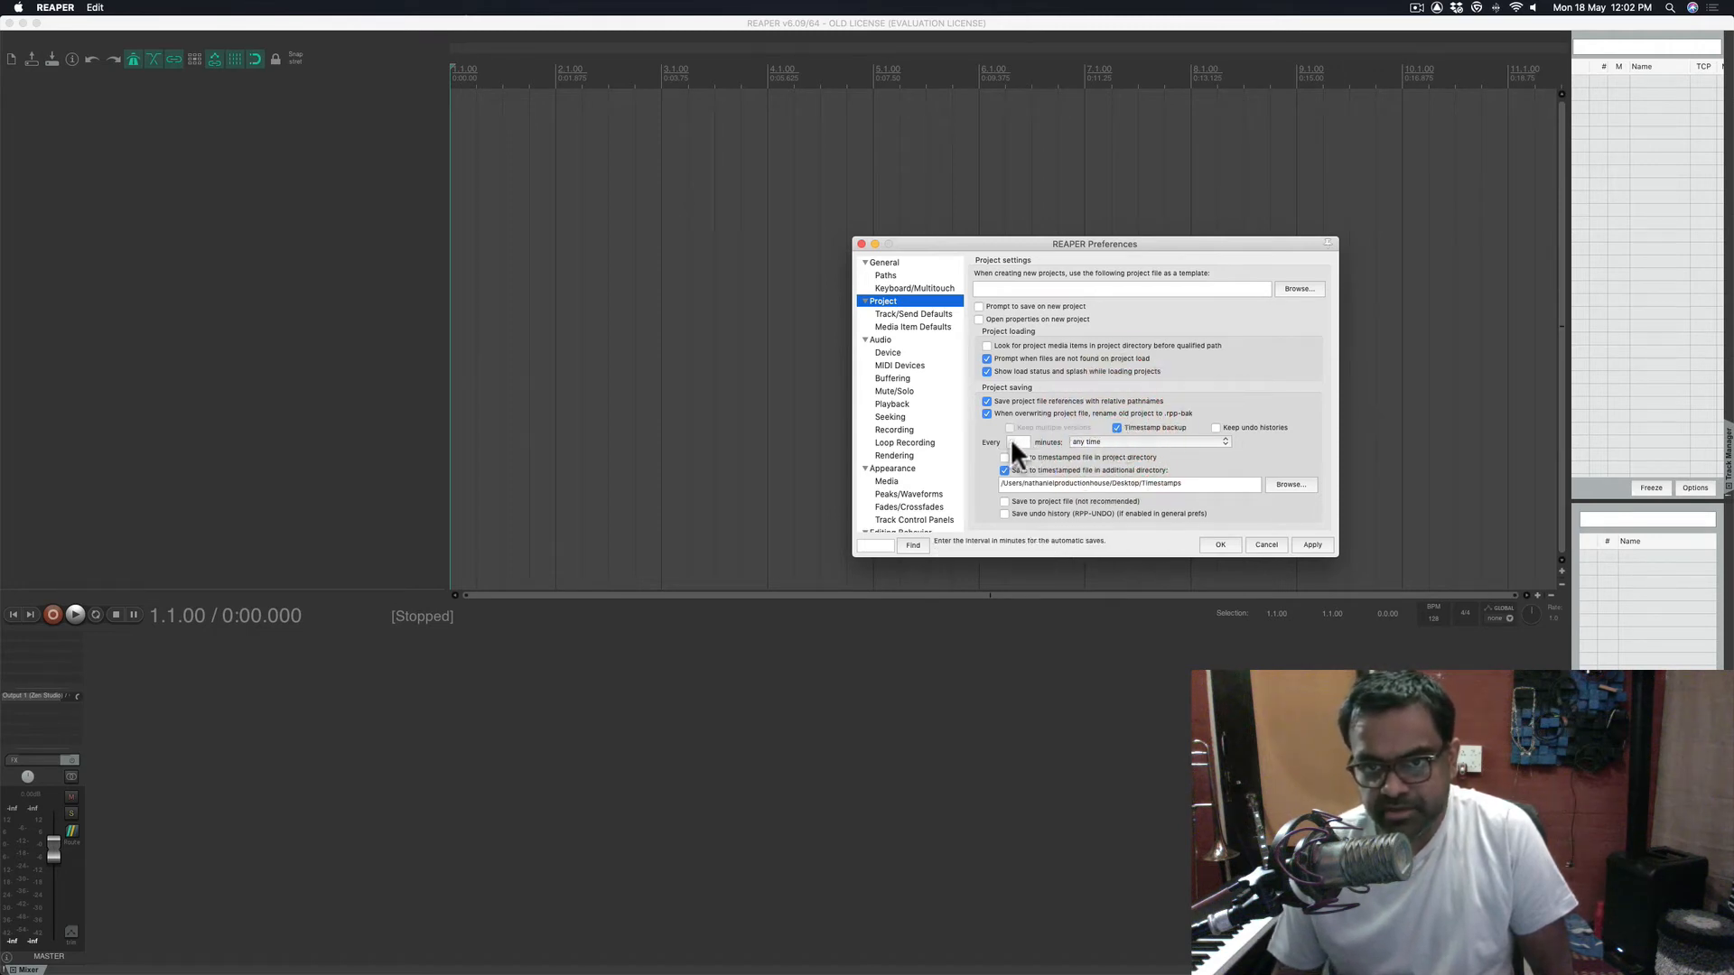
{"action": "left_click", "coordinate": [1085, 441]}
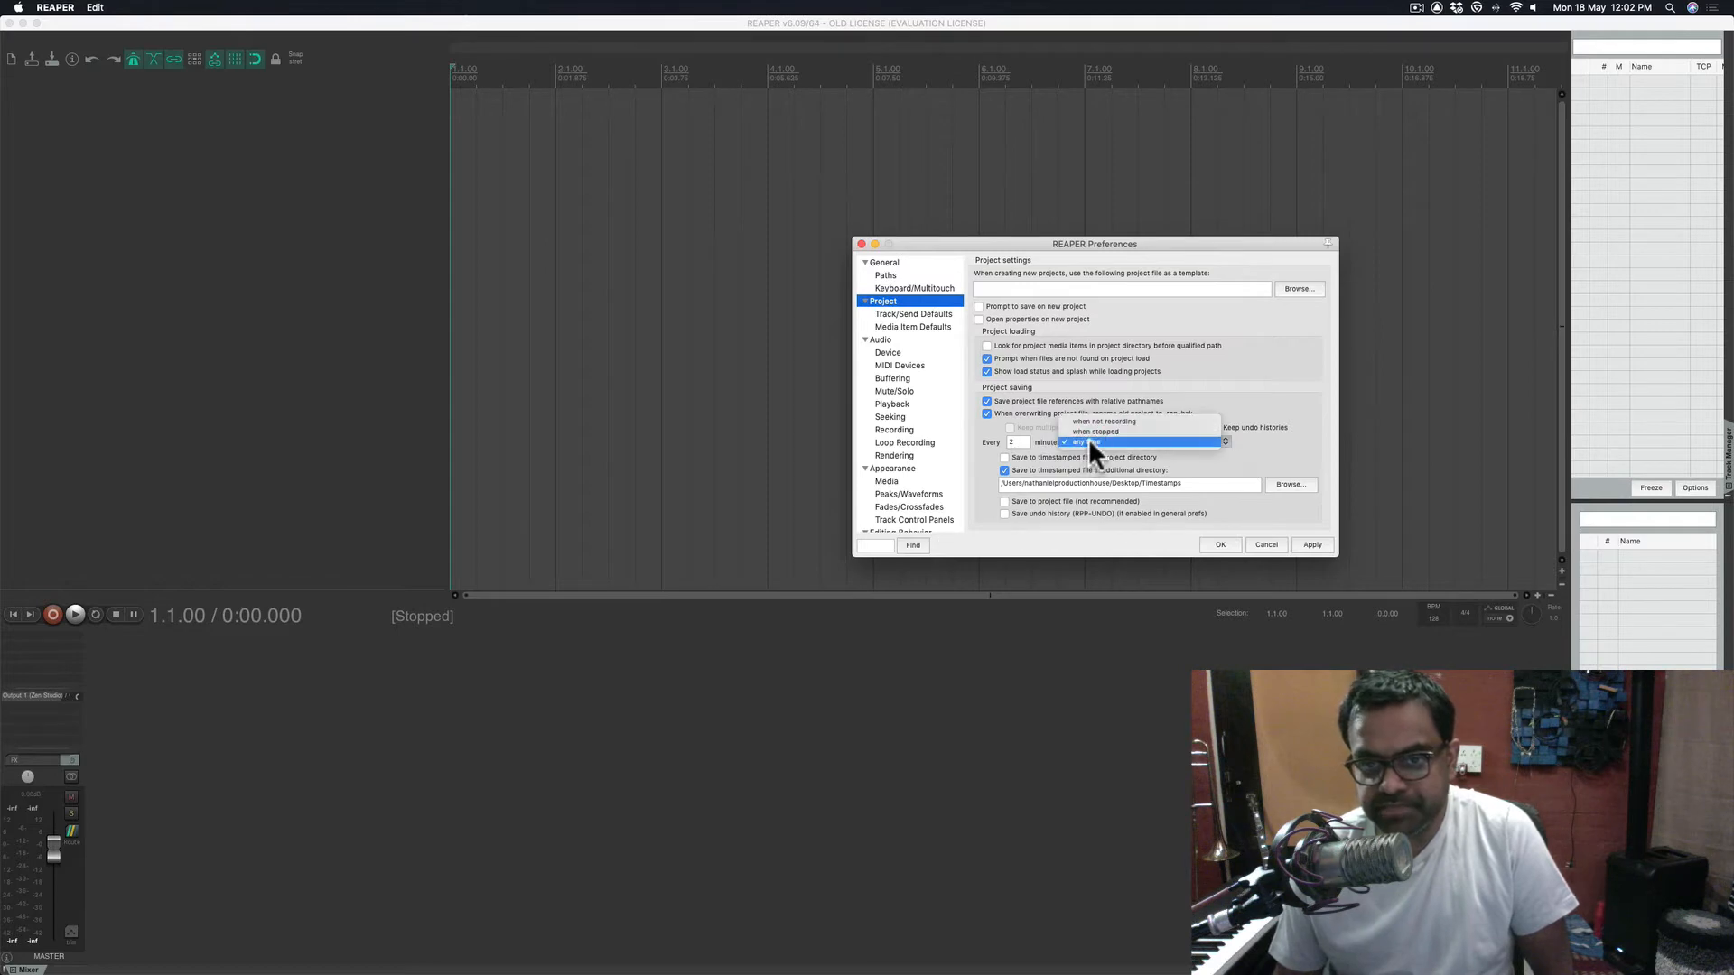
{"action": "left_click", "coordinate": [1031, 453]}
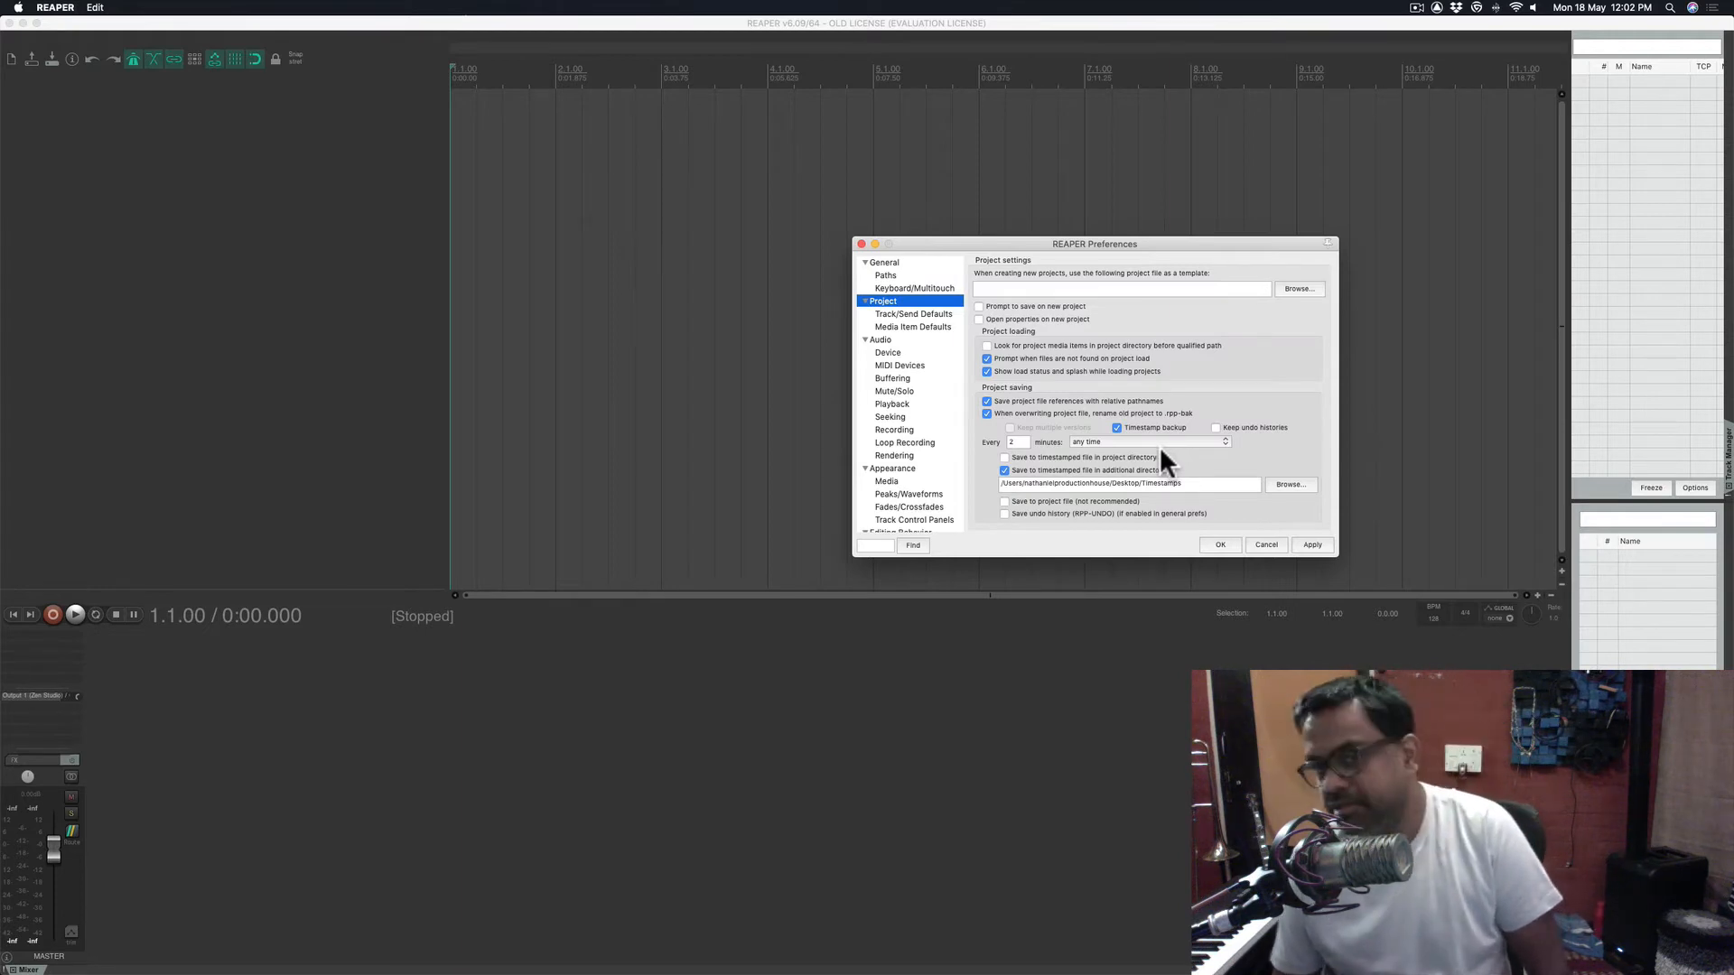
- Set the additional backup folder to Desktop Timestamps and apply the changes
{"action": "left_click", "coordinate": [1197, 484]}
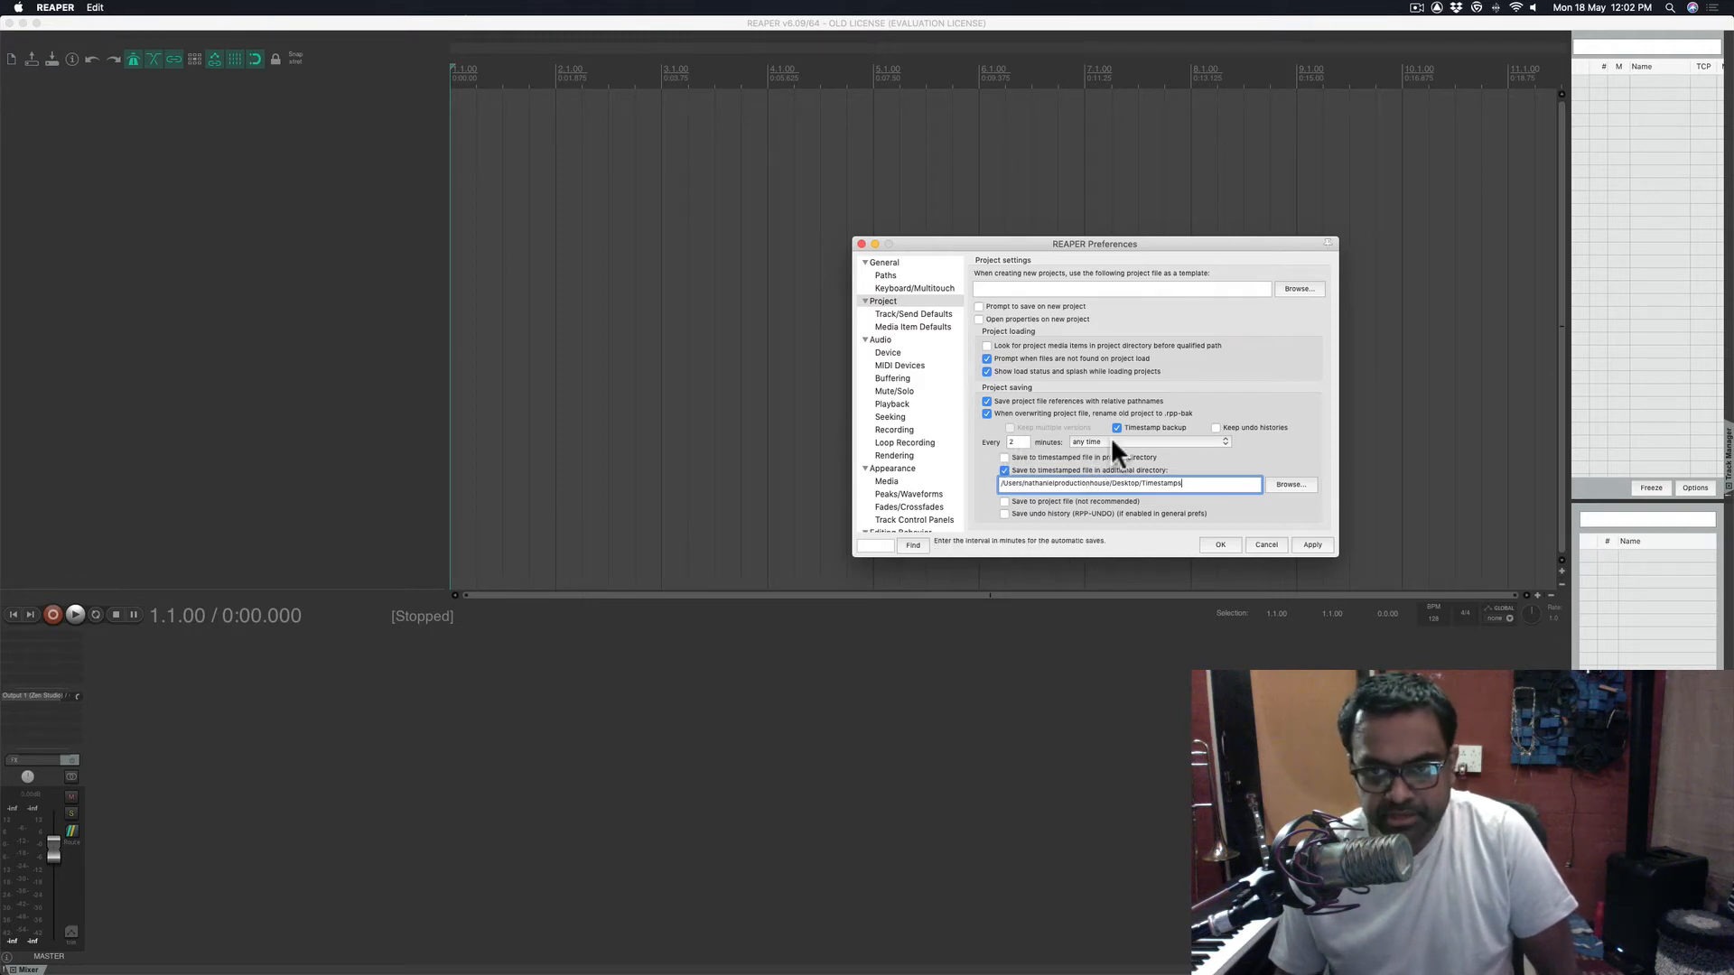
{"action": "left_click", "coordinate": [1261, 516]}
{"action": "left_click", "coordinate": [1308, 543]}
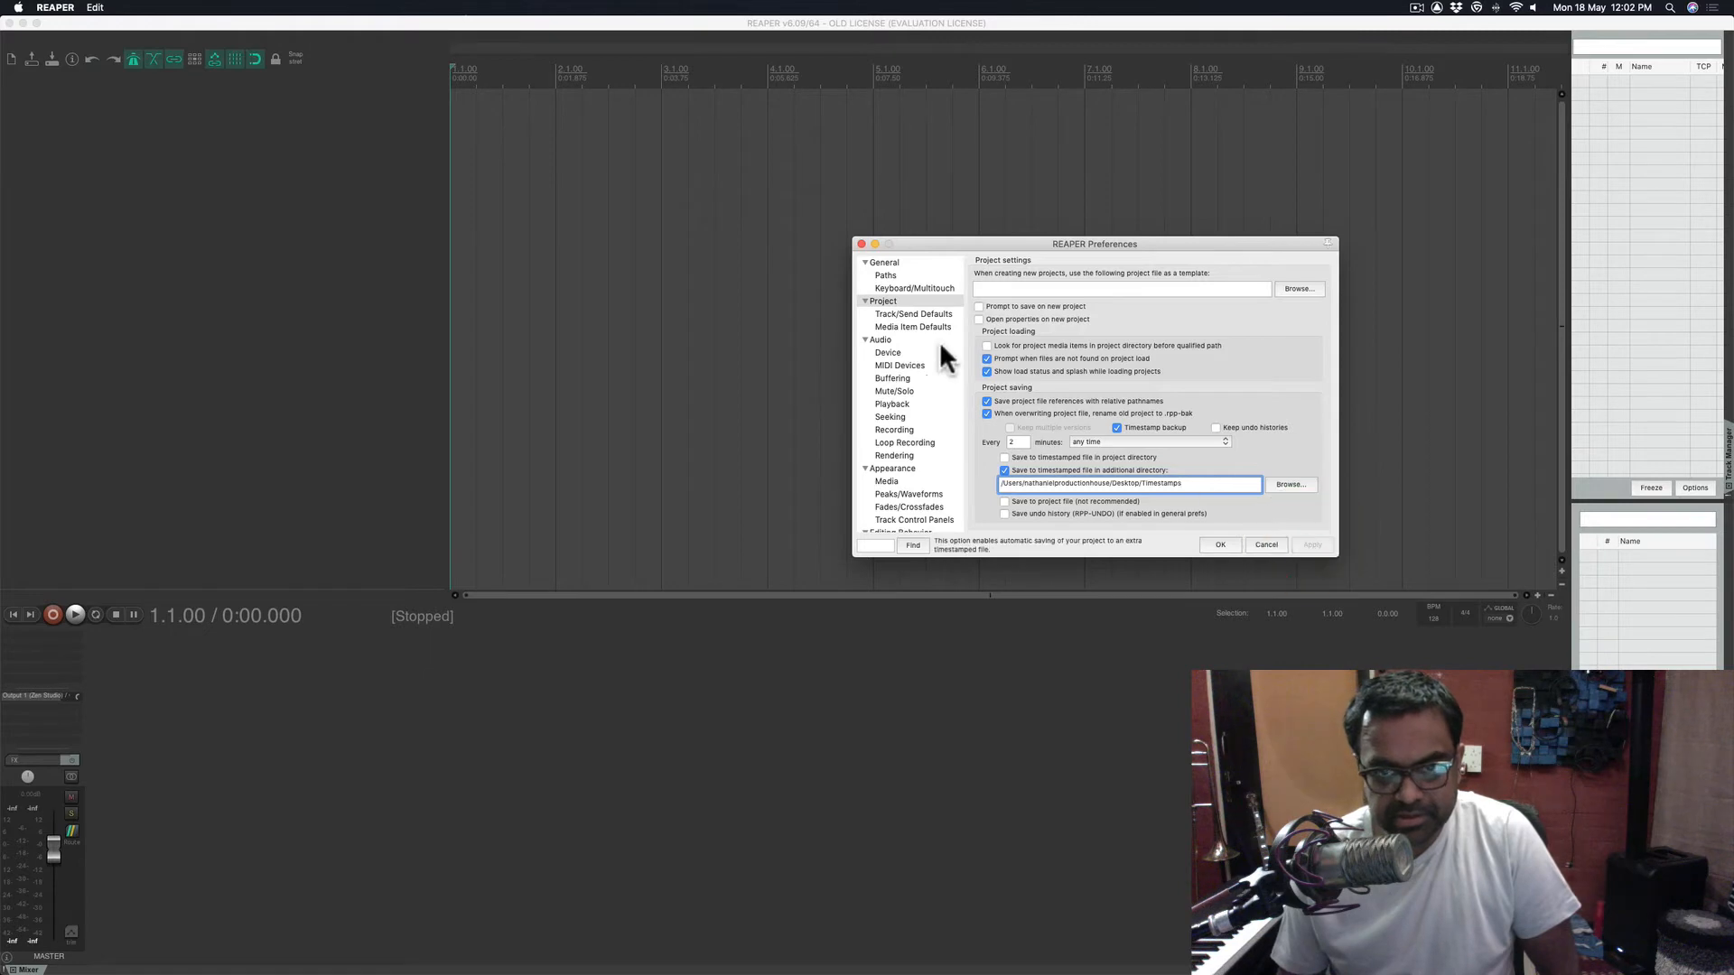
{"action": "left_click", "coordinate": [914, 313]}
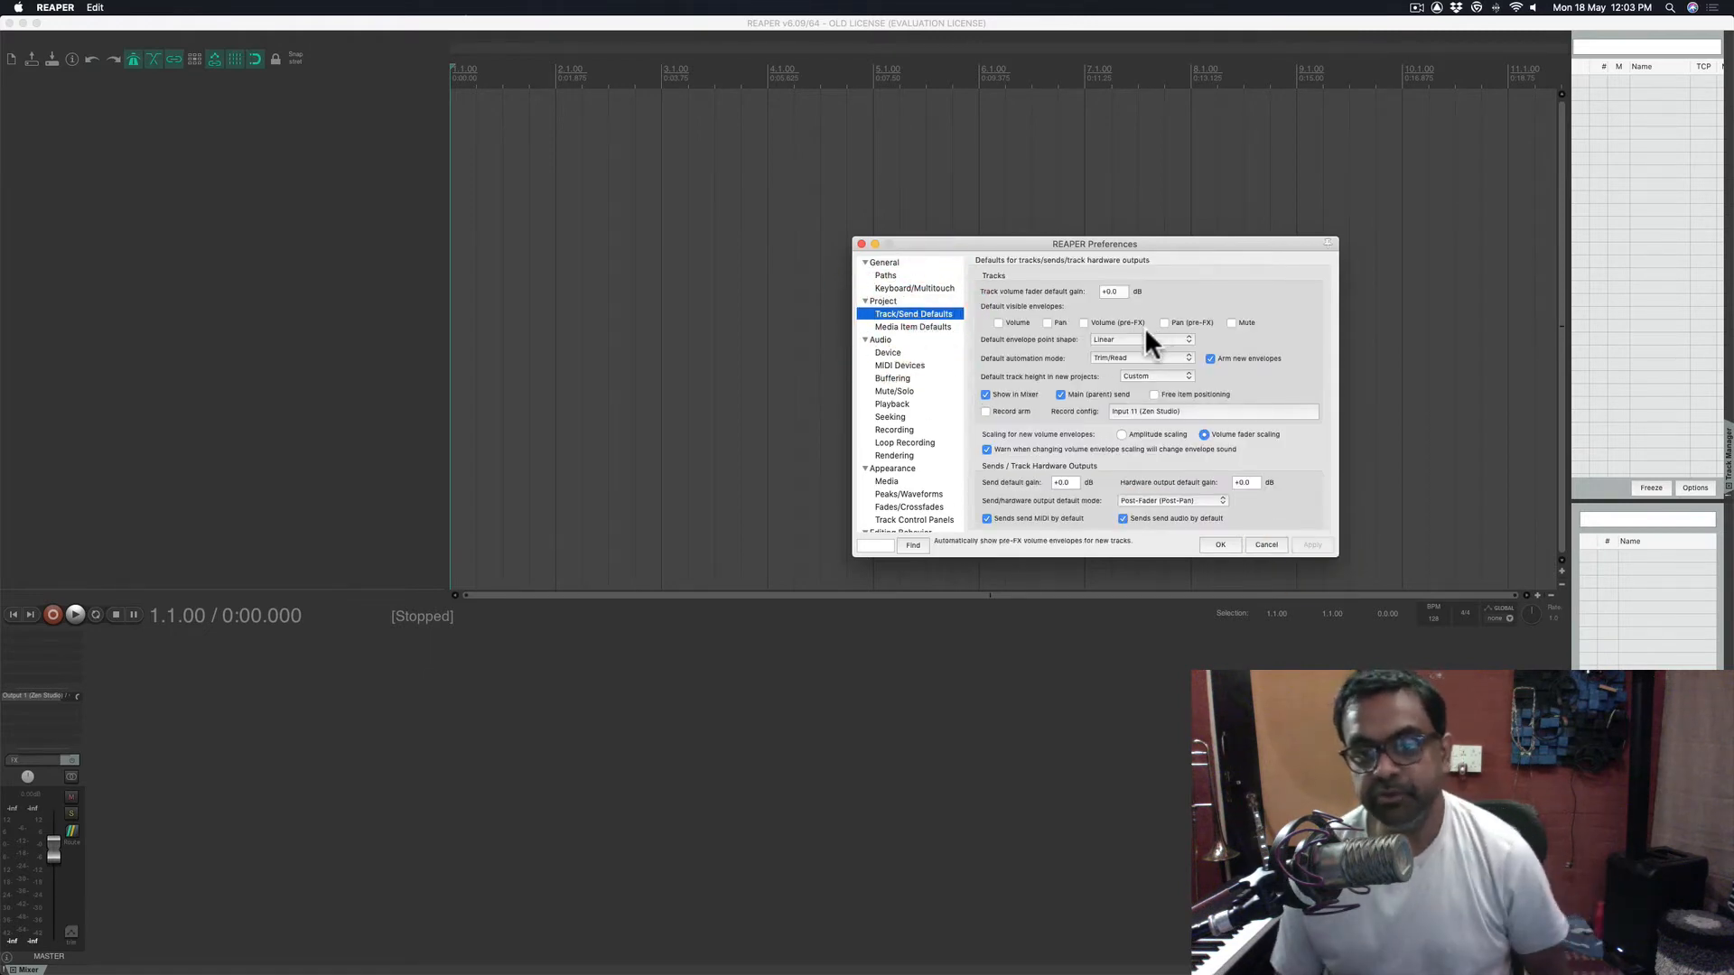
{"action": "left_click", "coordinate": [1150, 408]}
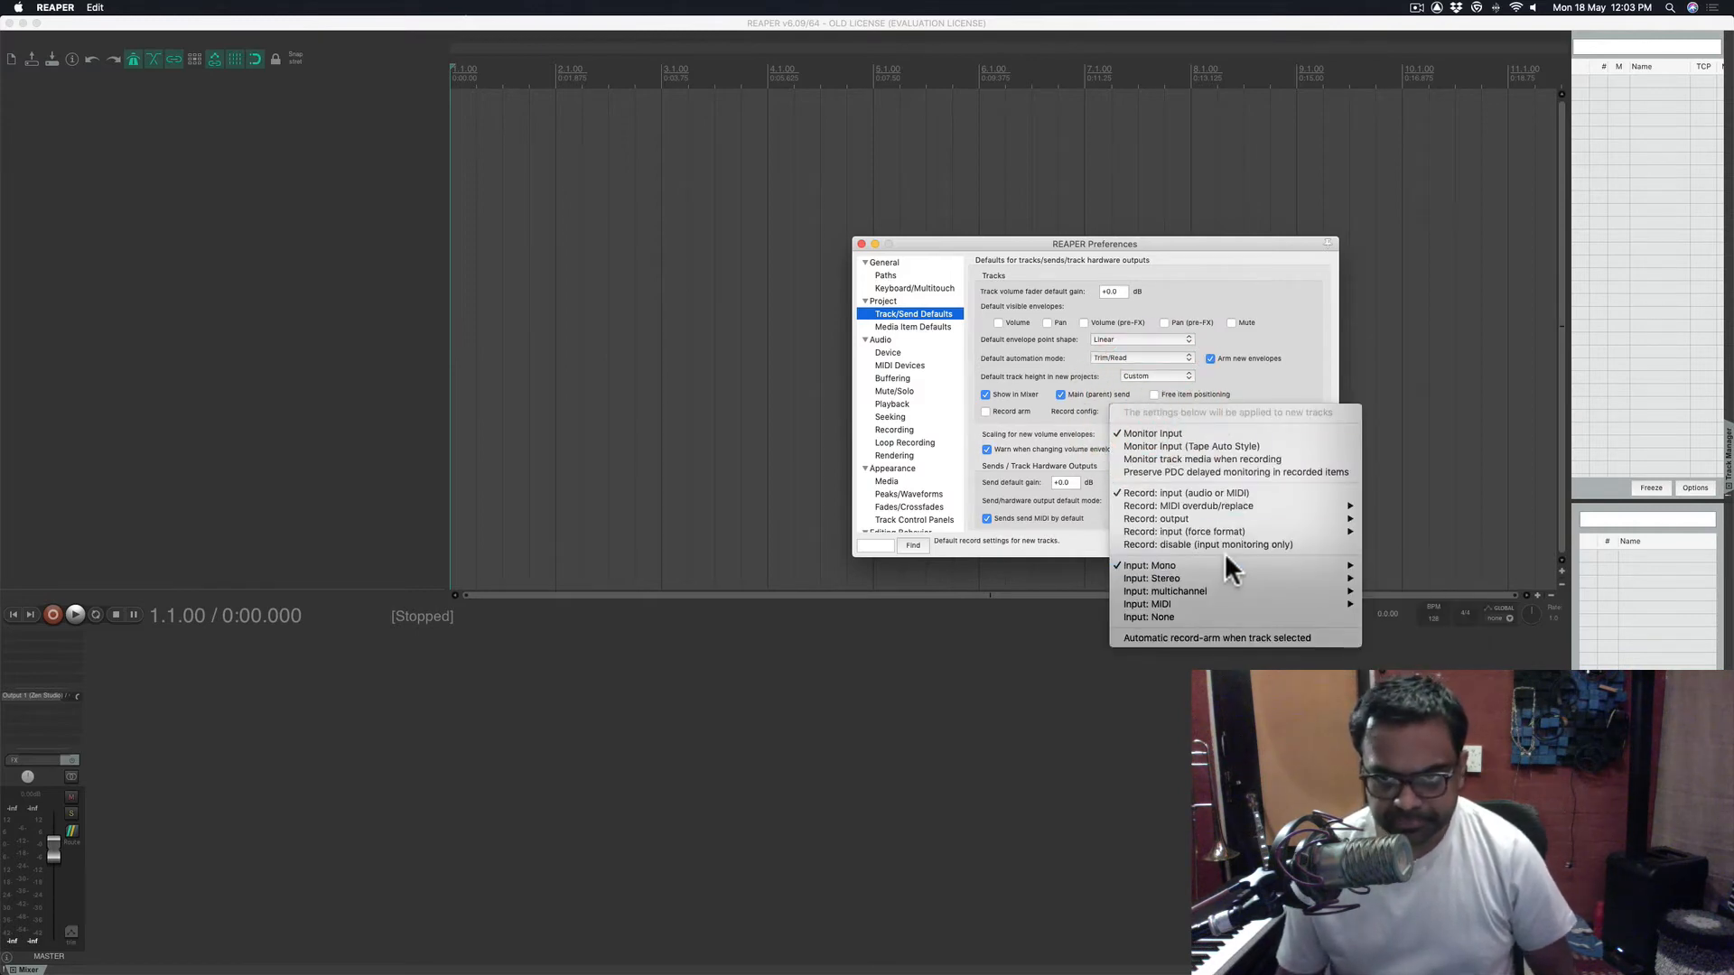
{"action": "left_click", "coordinate": [1217, 389]}
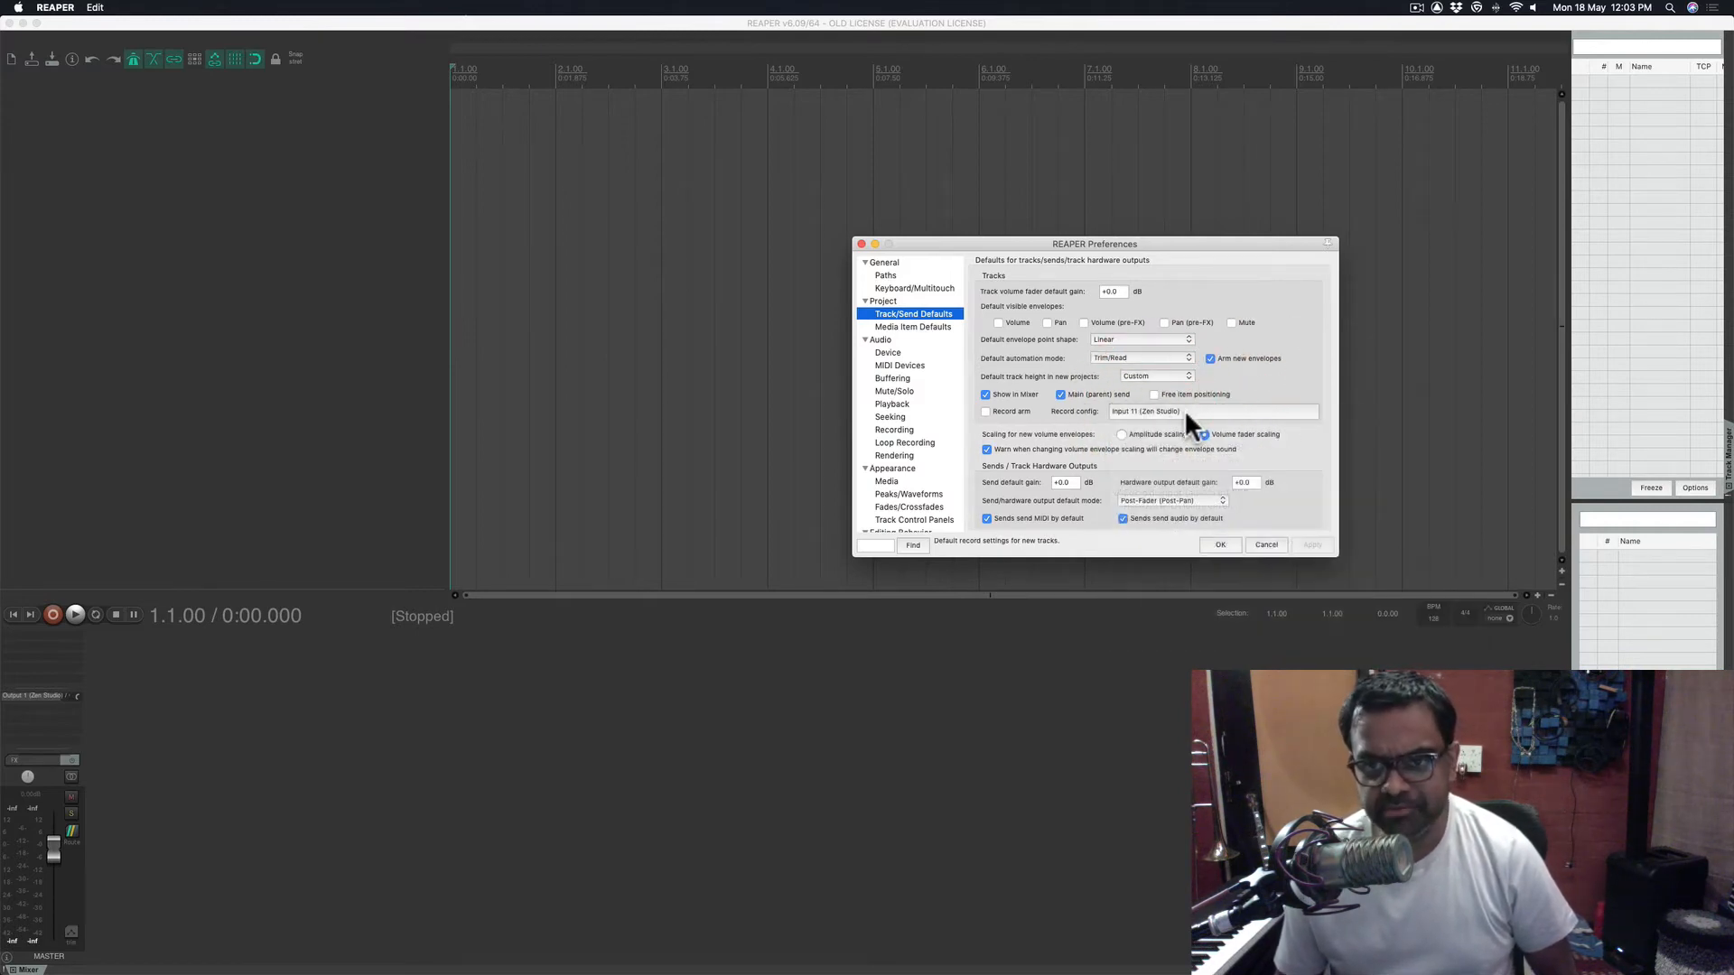
{"action": "left_click", "coordinate": [1184, 412]}
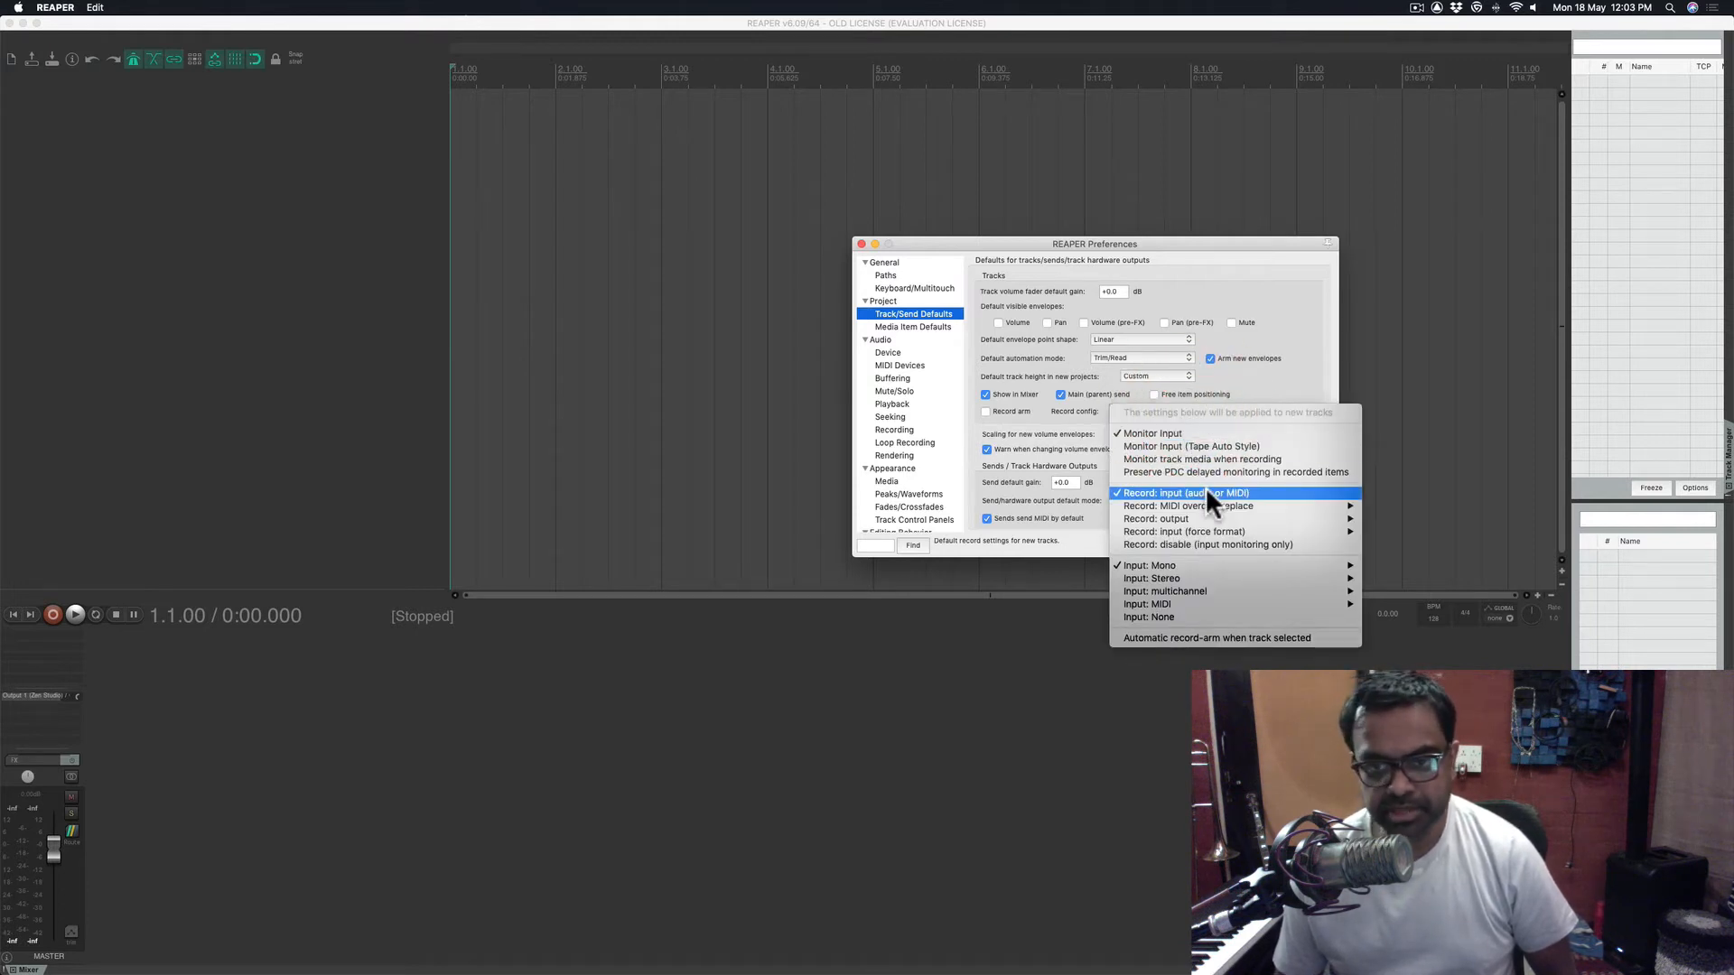
{"action": "mouse_move", "coordinate": [1238, 565]}
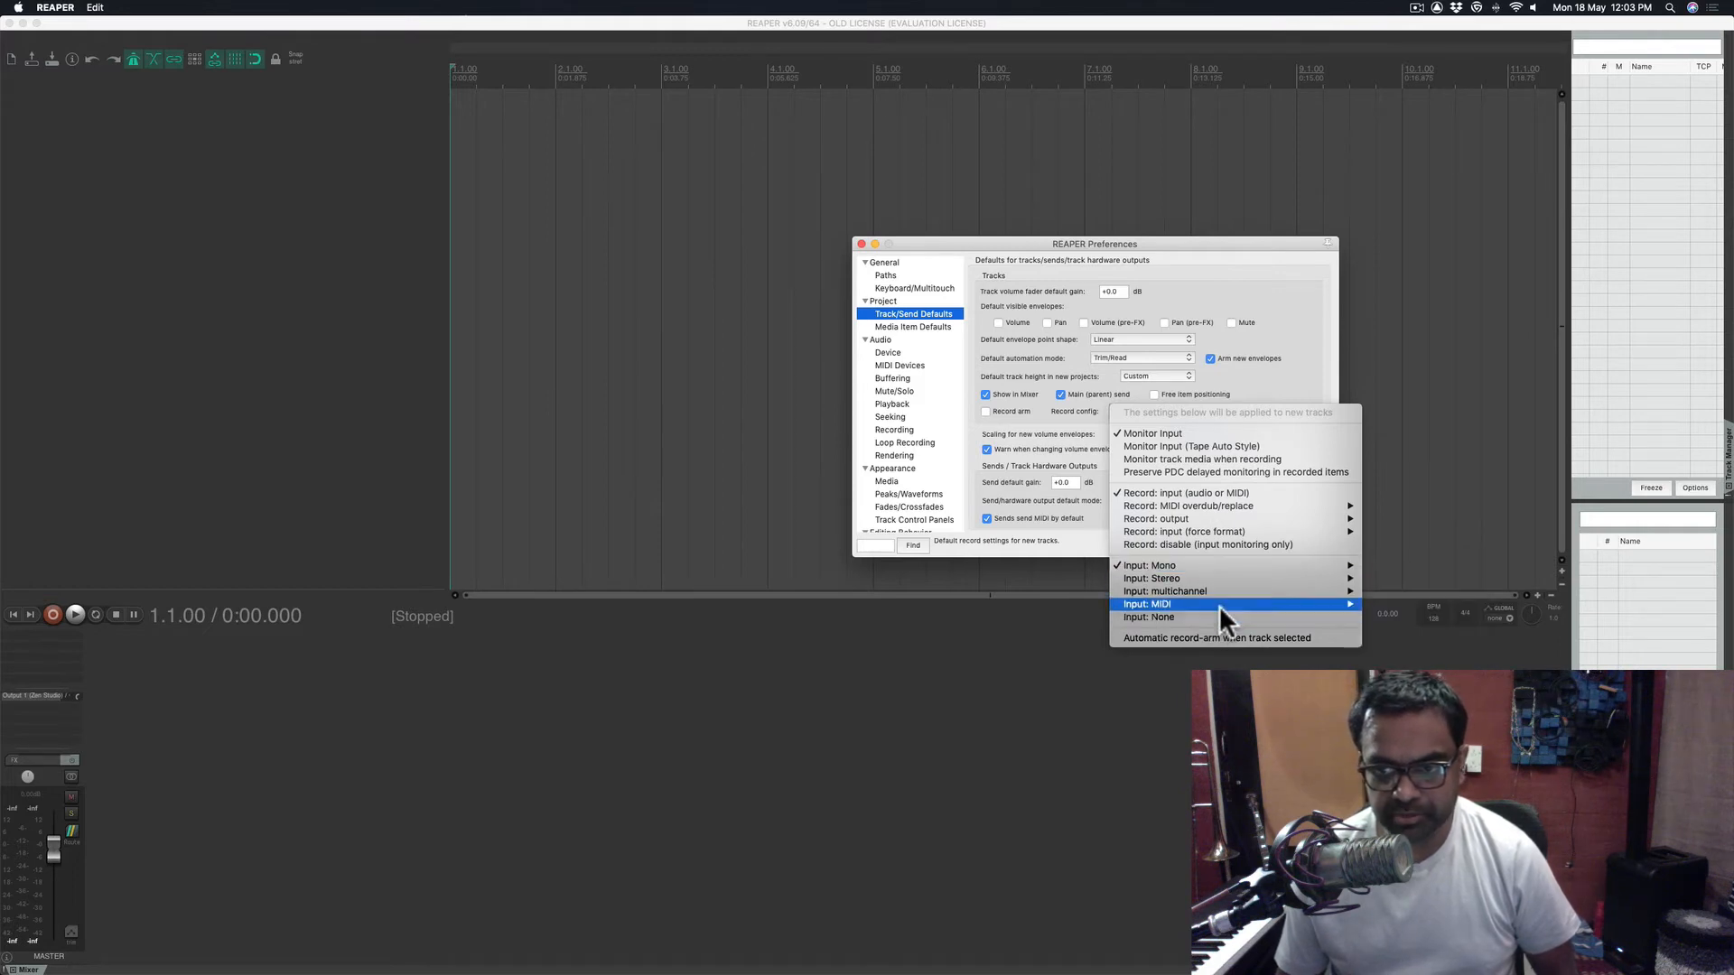
{"action": "mouse_move", "coordinate": [1247, 607]}
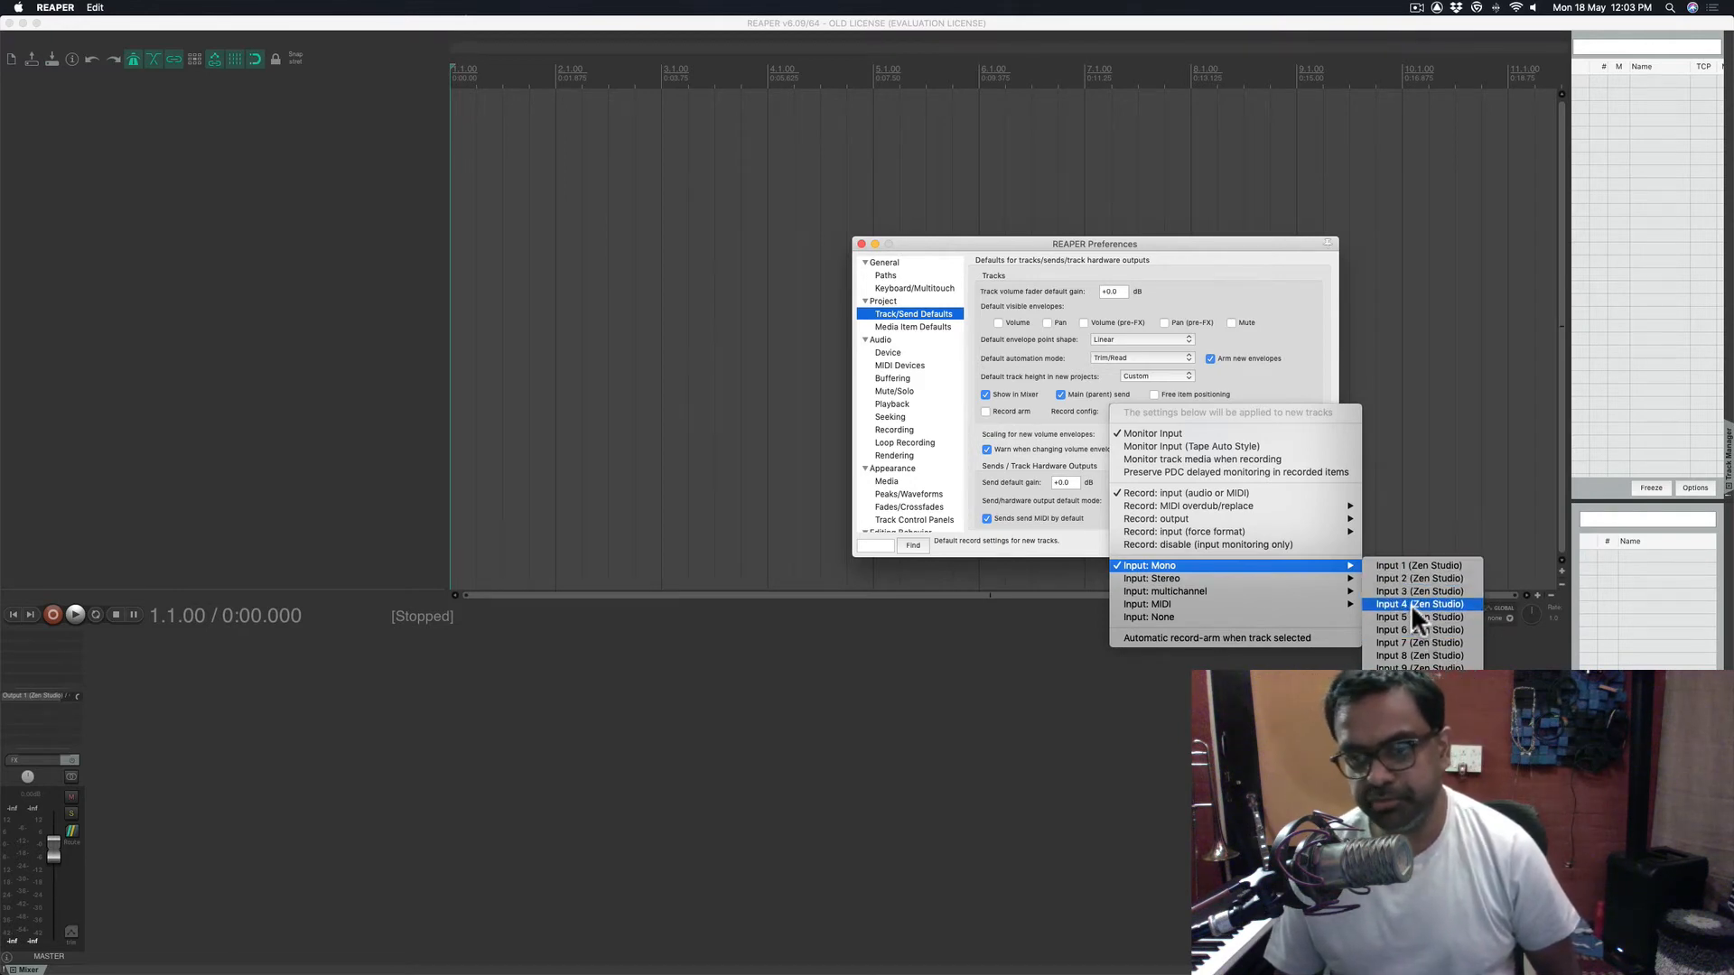
{"action": "left_click", "coordinate": [1253, 379]}
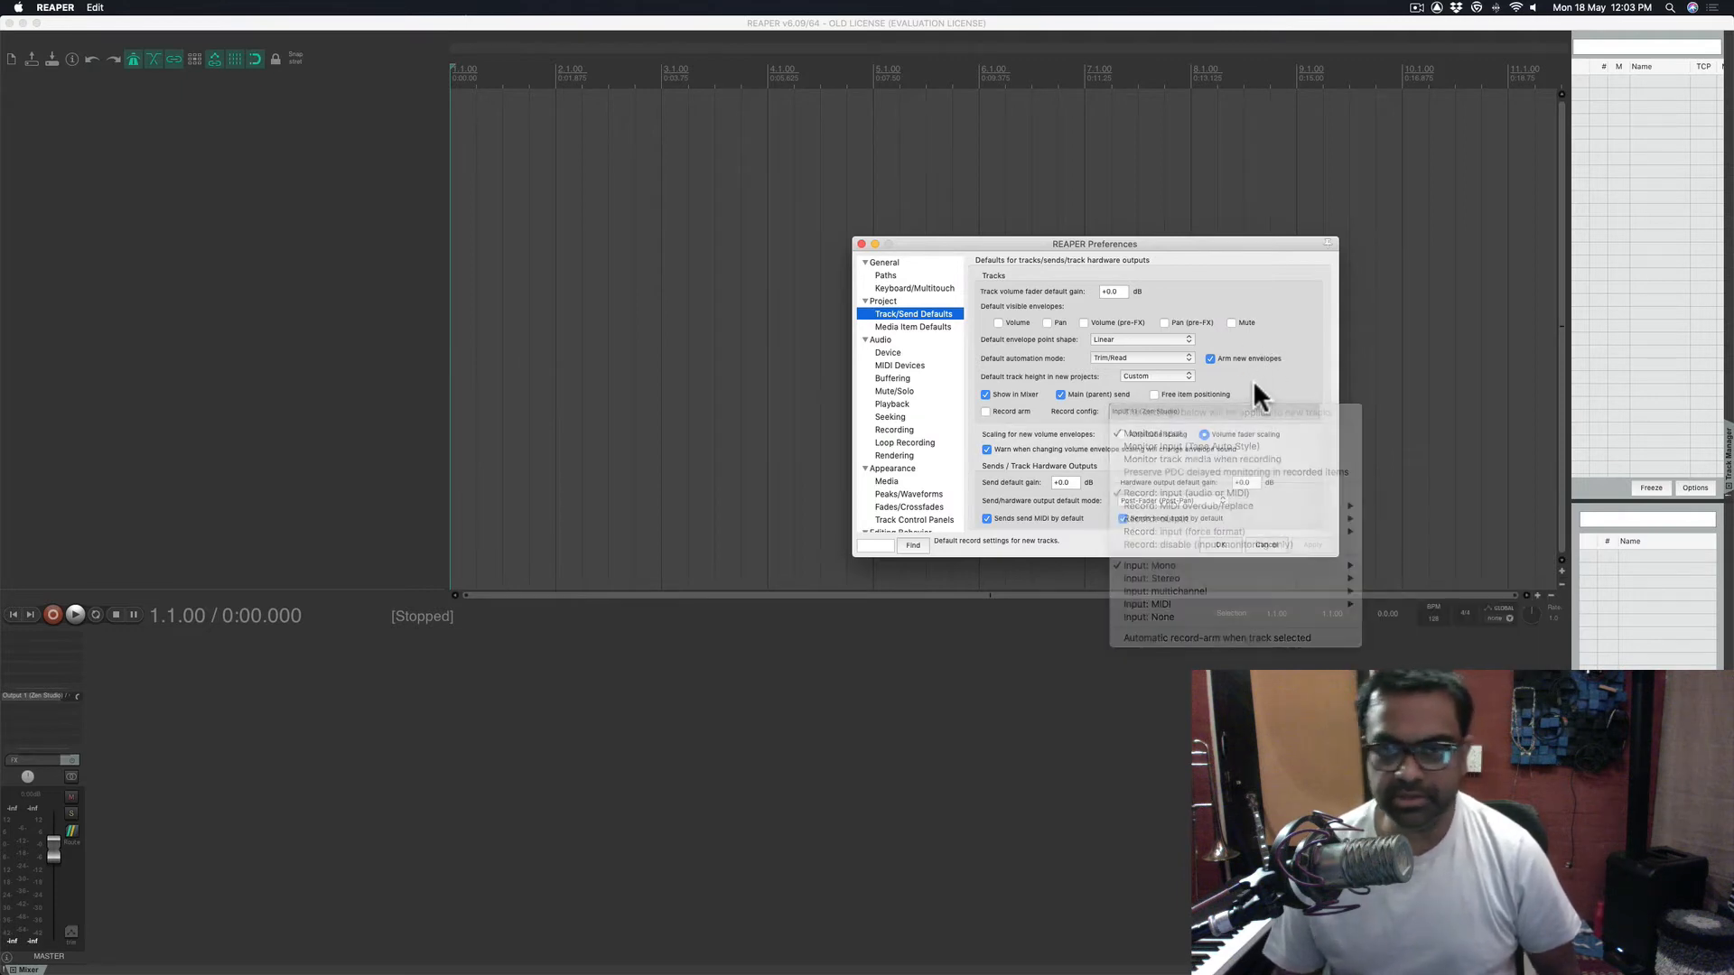
- Look over the Media Item Defaults page, then switch to the Audio page
{"action": "left_click", "coordinate": [910, 327]}
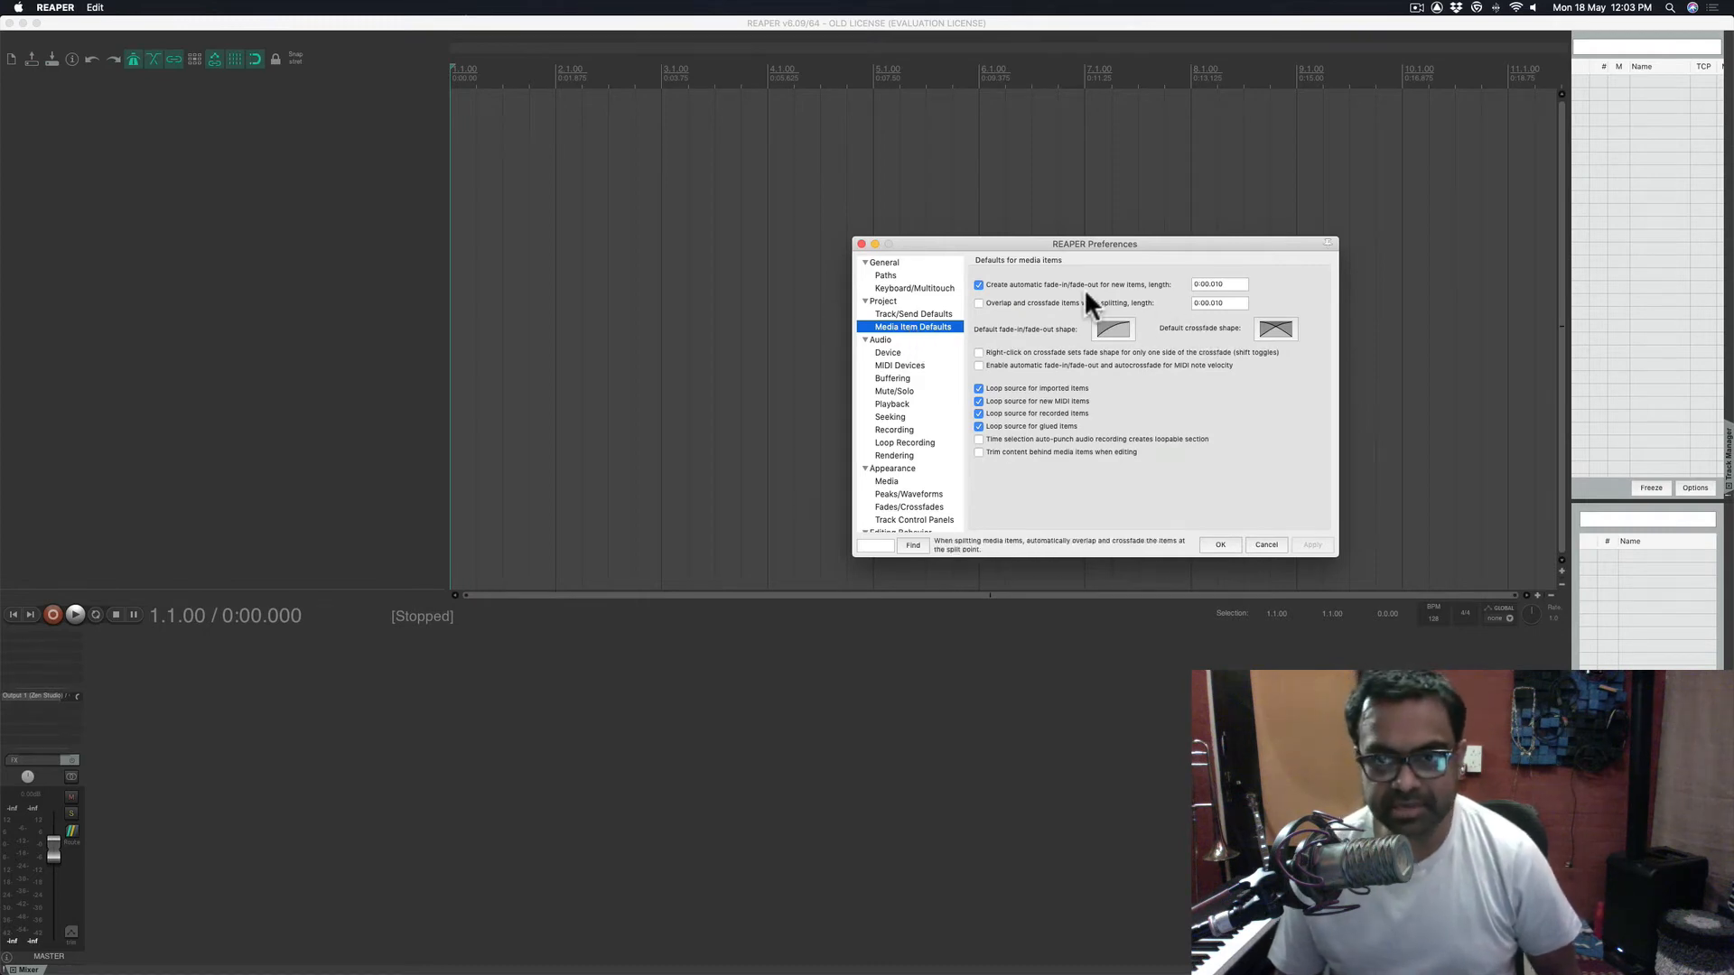
{"action": "mouse_move", "coordinate": [1088, 283]}
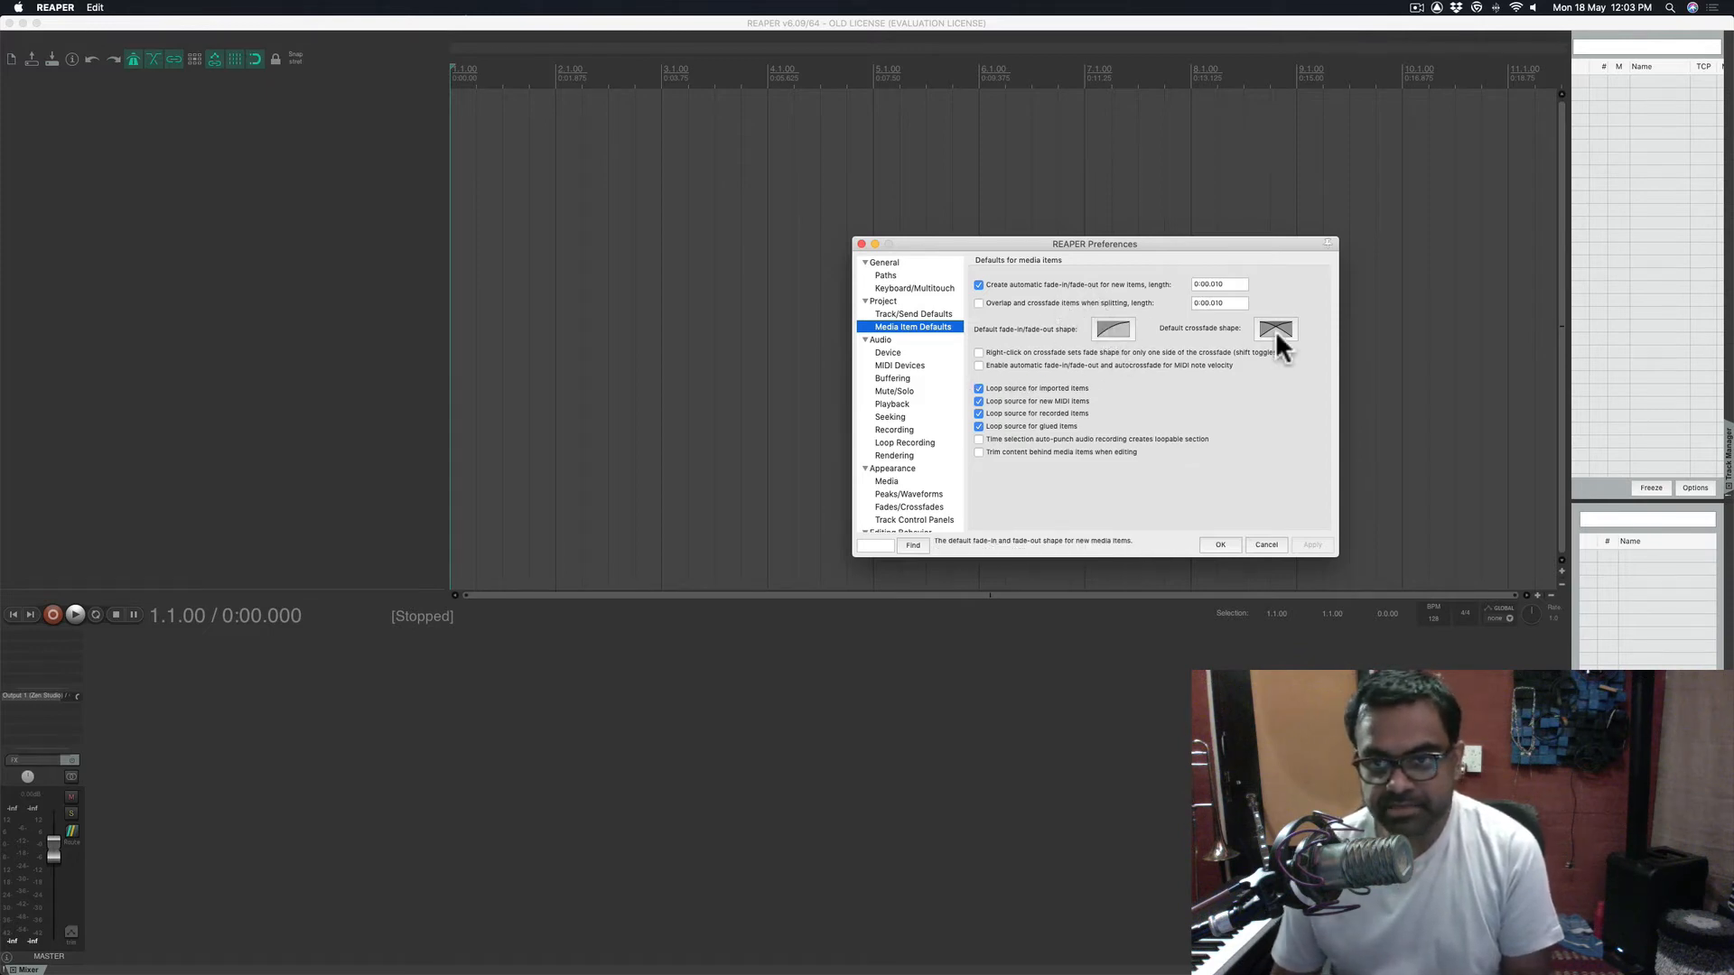
{"action": "mouse_move", "coordinate": [1004, 365]}
{"action": "left_click", "coordinate": [899, 340]}
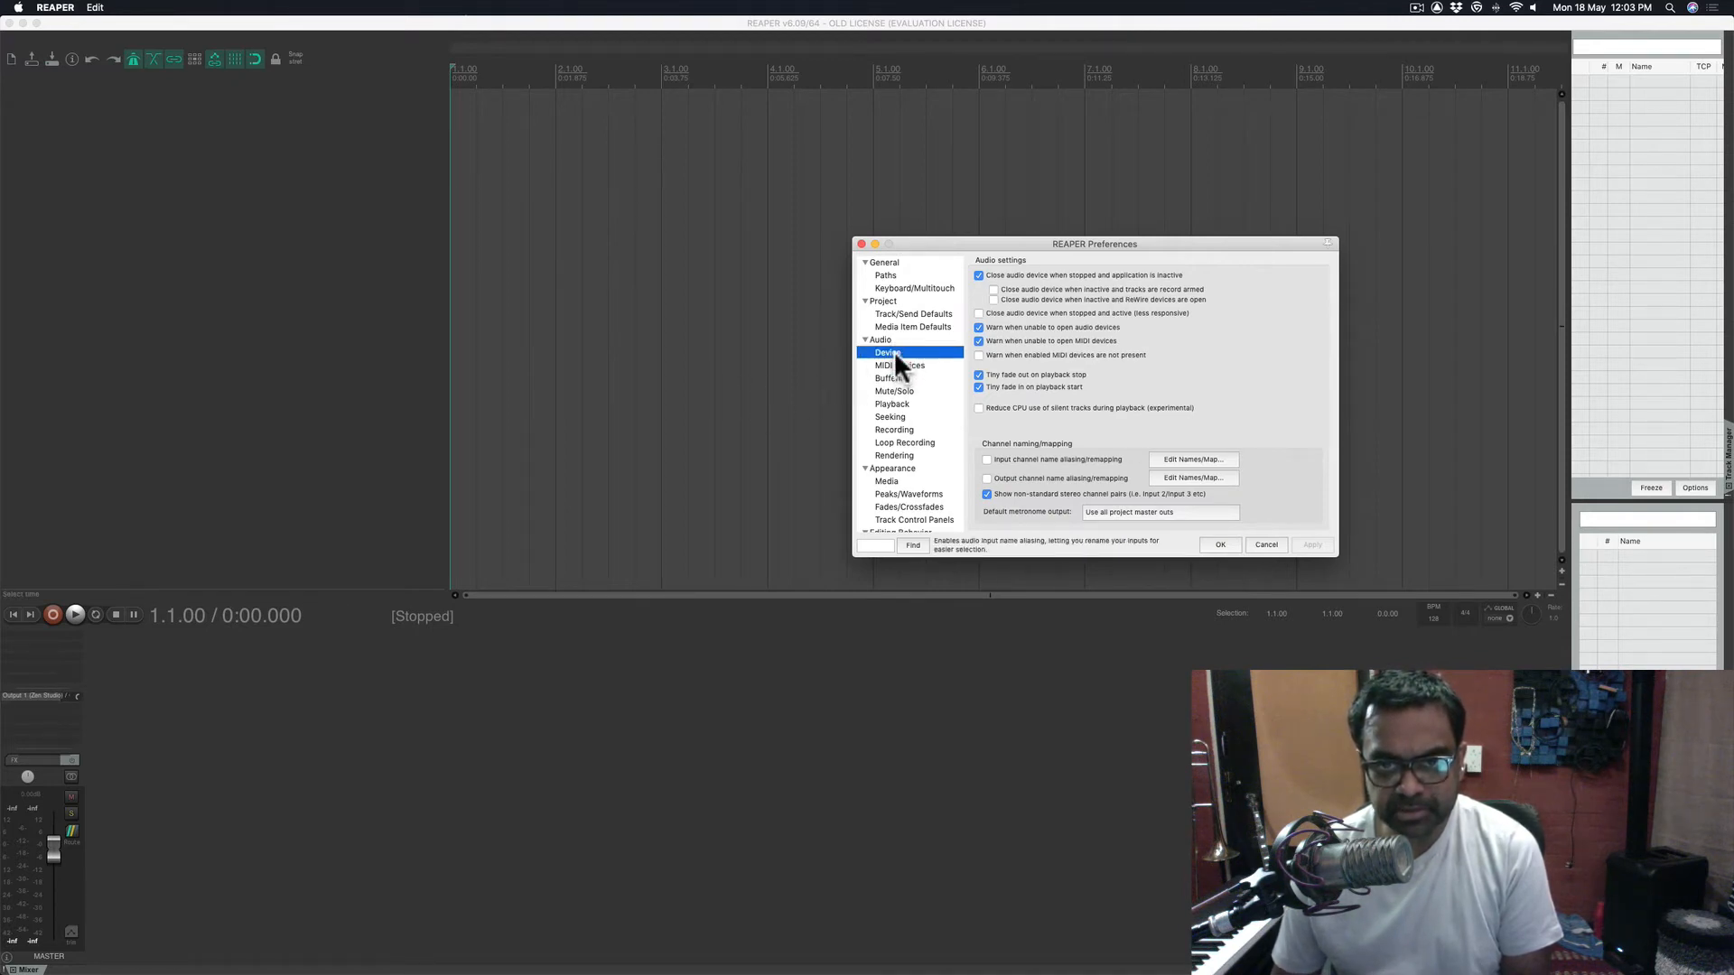
- On Audio > Device, check the device list and keep OBS as the audio device
{"action": "left_click", "coordinate": [894, 351]}
{"action": "left_click", "coordinate": [1052, 276]}
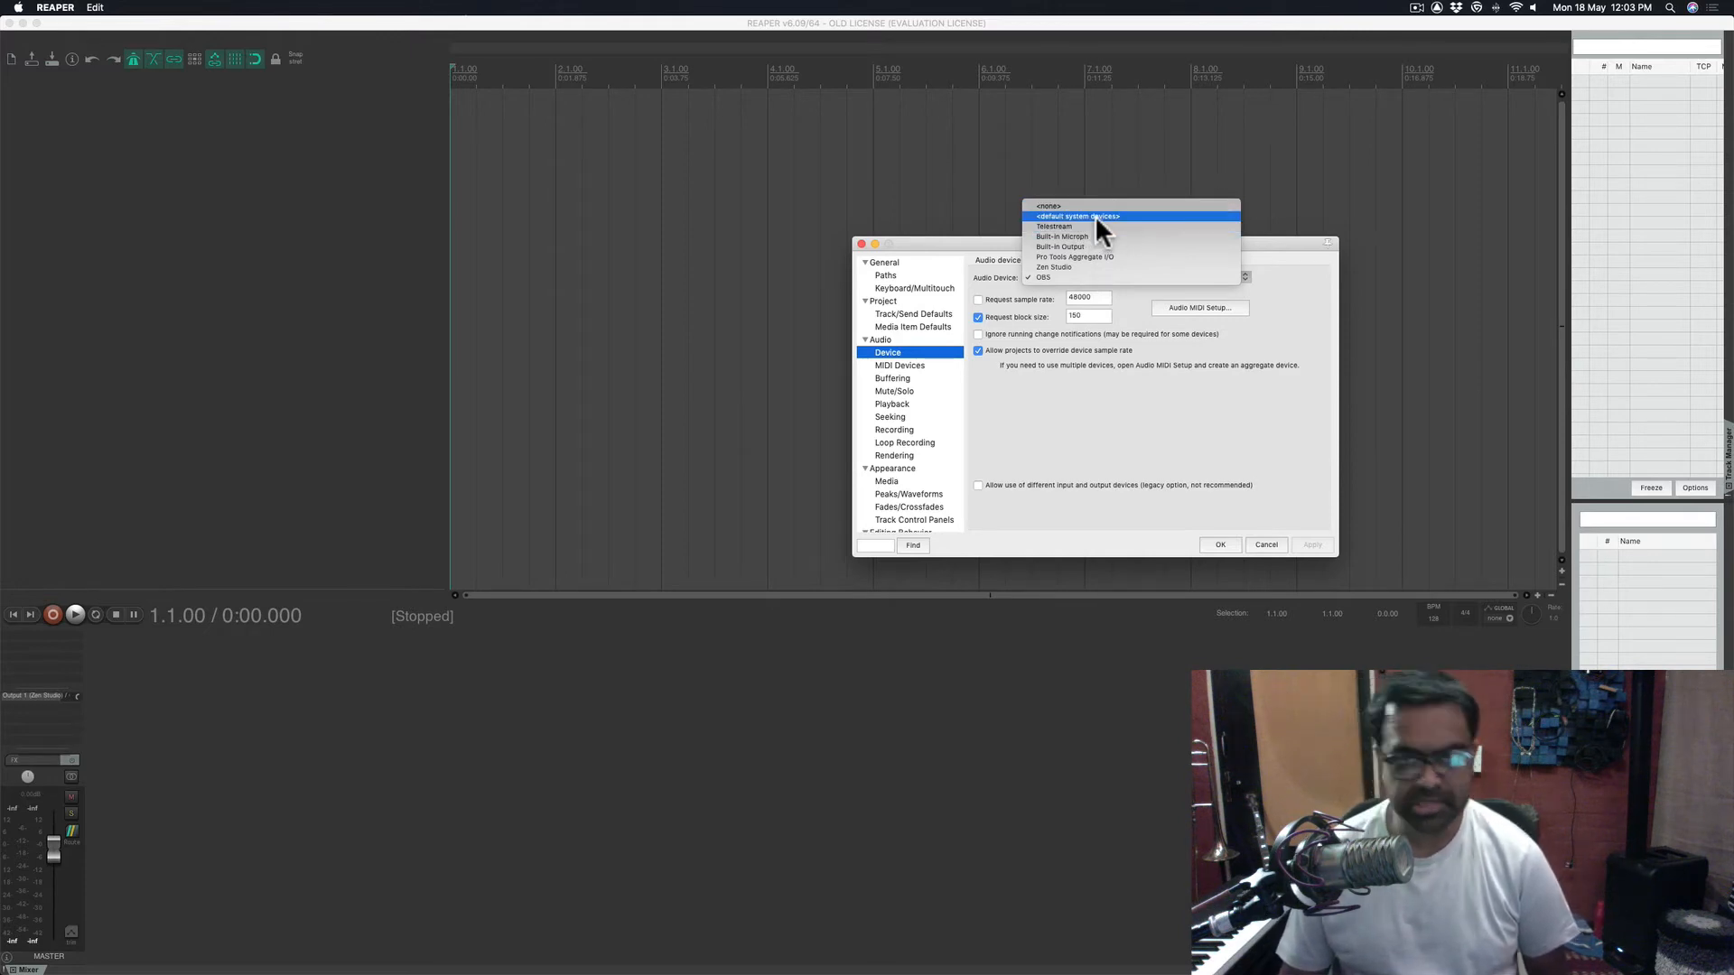
{"action": "left_click", "coordinate": [1172, 447]}
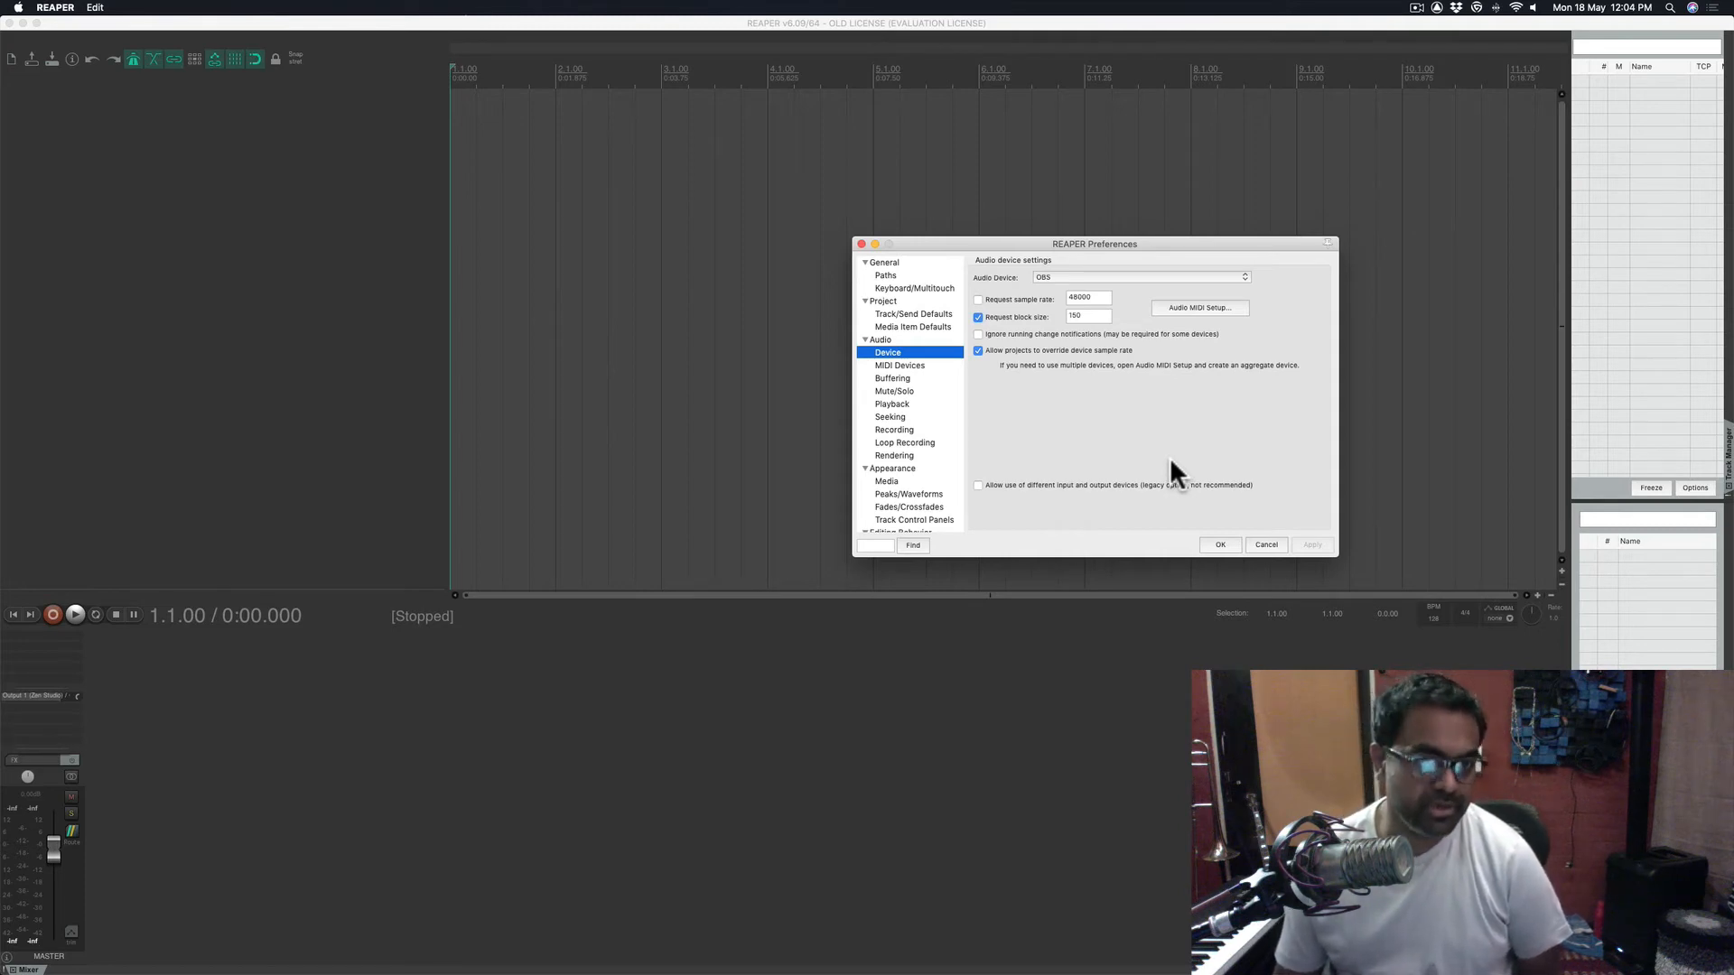
{"action": "left_click", "coordinate": [1047, 277]}
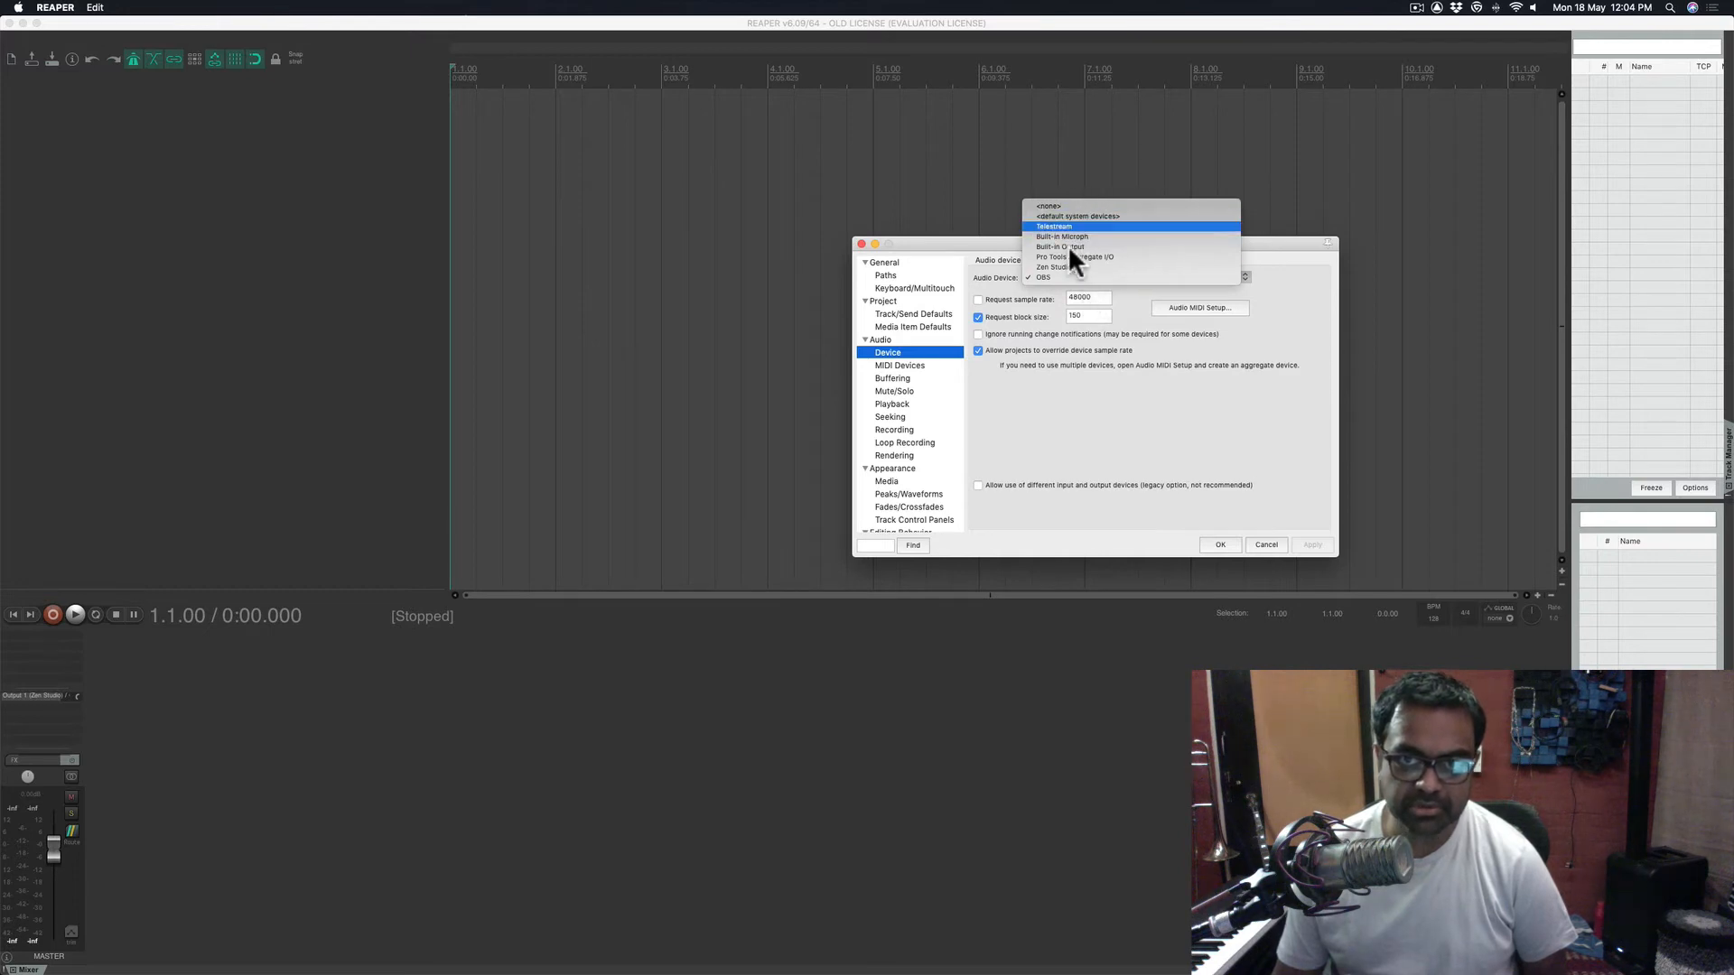
{"action": "left_click", "coordinate": [1103, 404]}
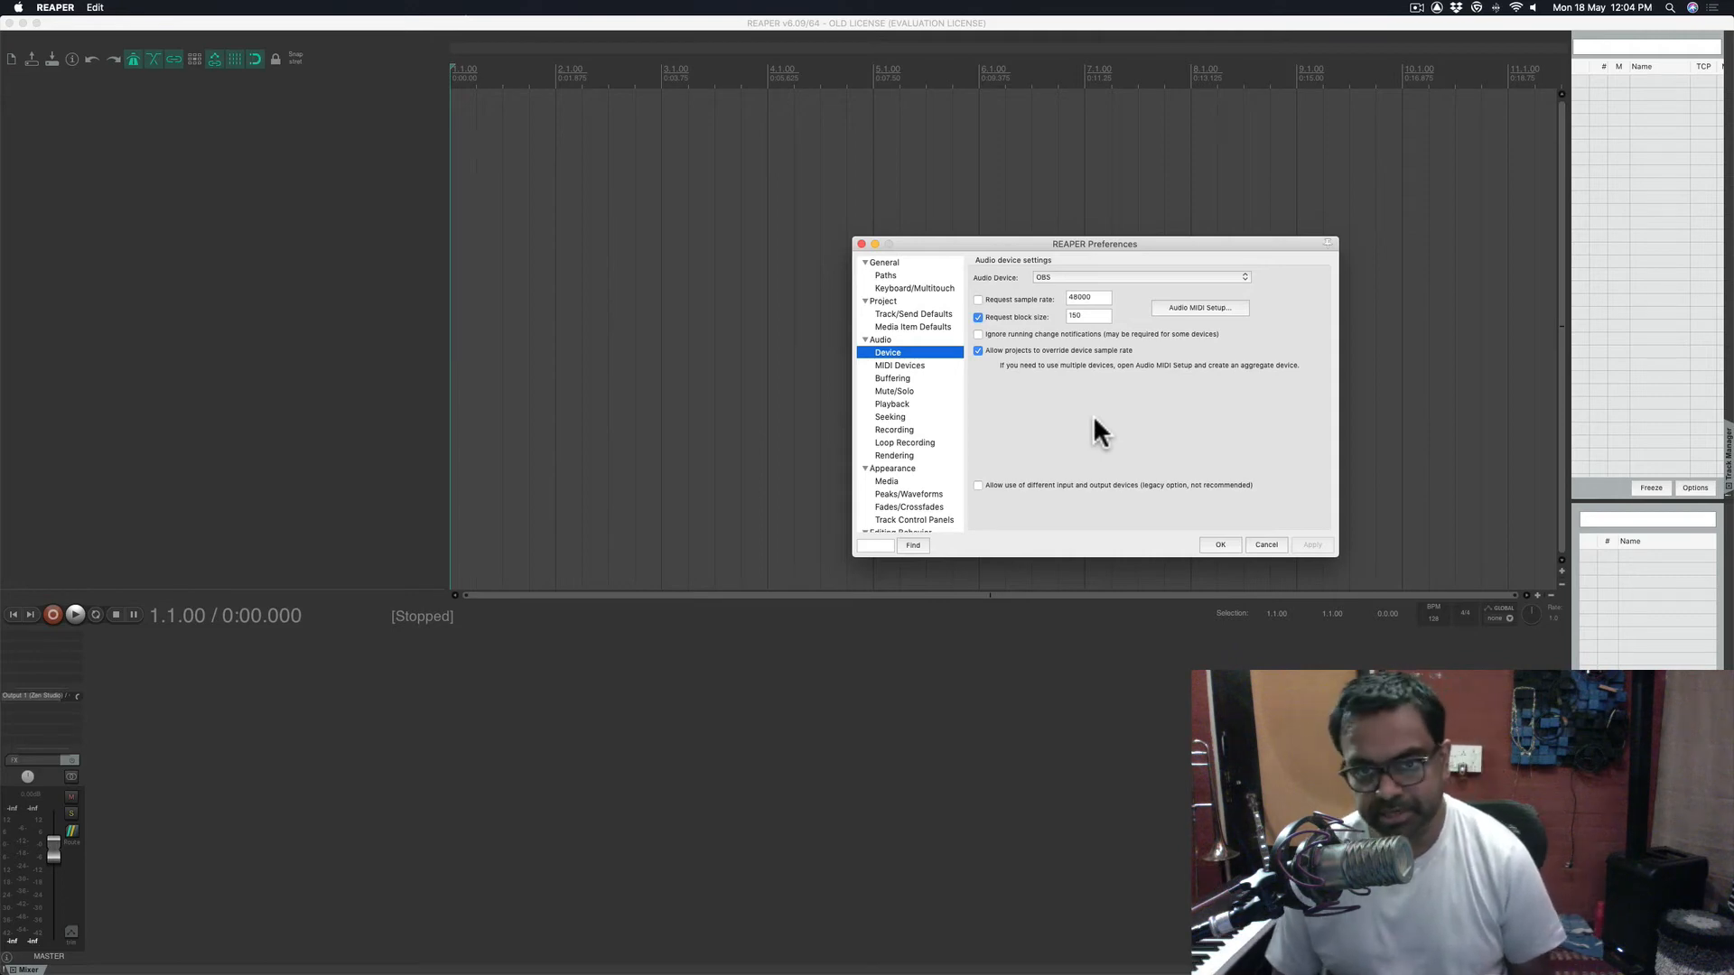
- In MIDI Devices, enable input from STUDIOLOGIC - SL STUDIO - Port 1
{"action": "left_click", "coordinate": [895, 363]}
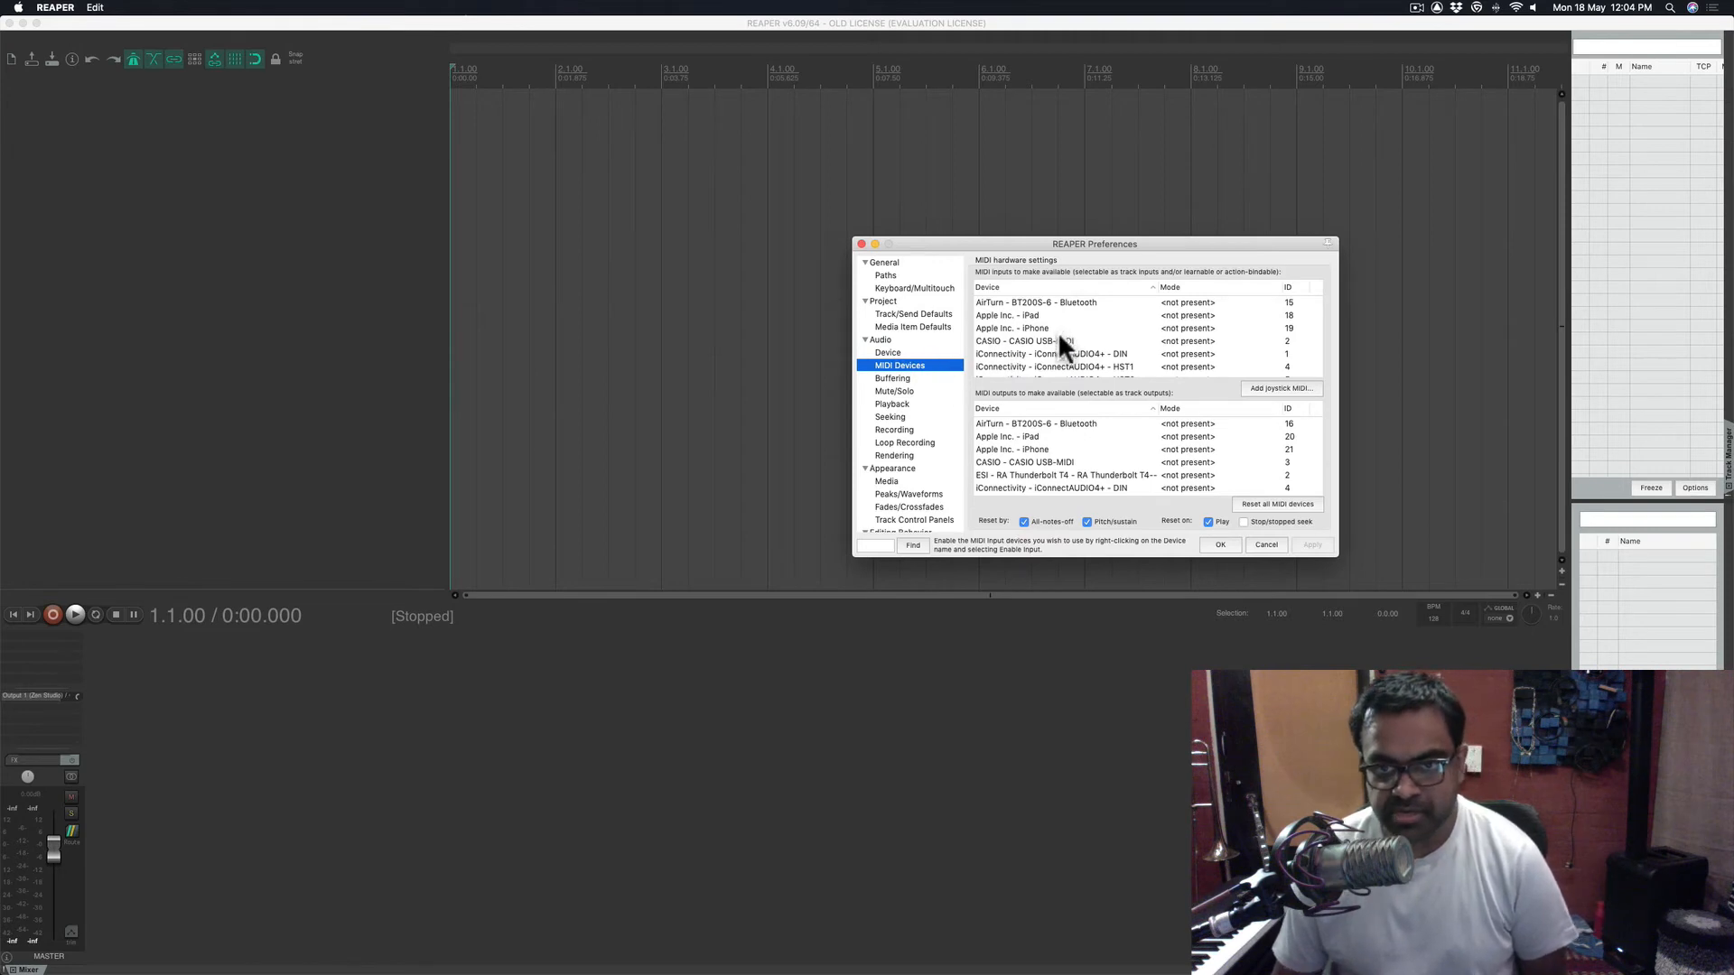
{"action": "scroll", "coordinate": [1060, 334], "scroll_direction": "down", "scroll_amount": 5}
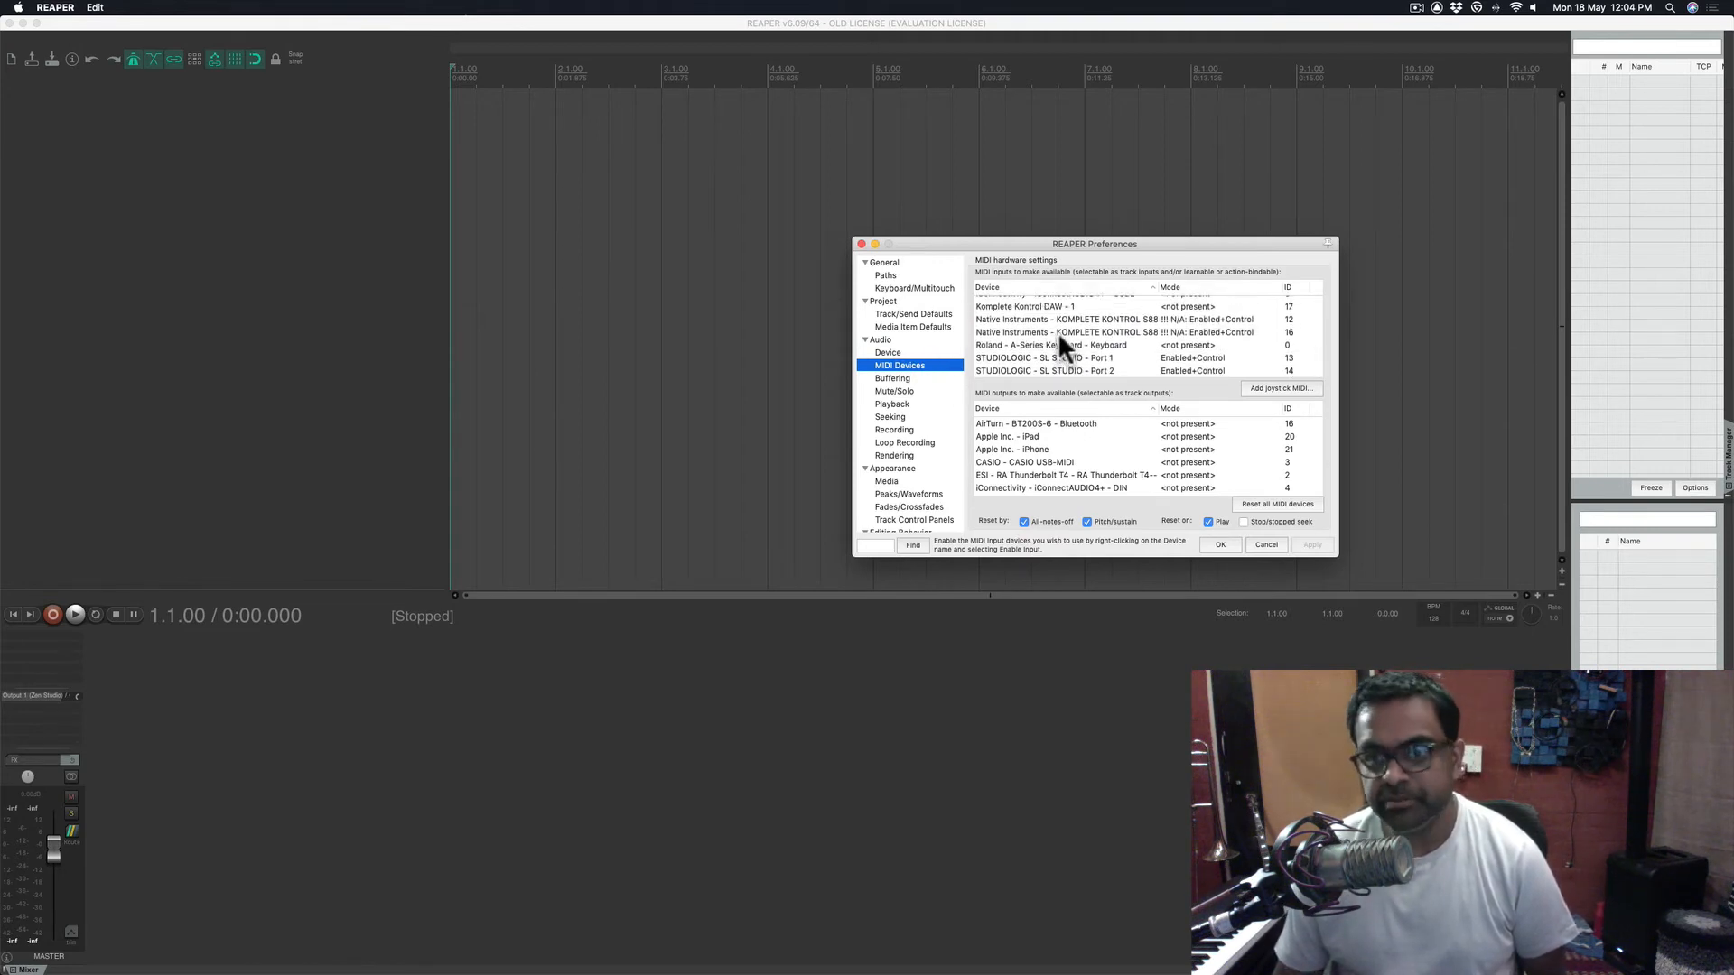
{"action": "scroll", "coordinate": [1058, 332], "scroll_direction": "up", "scroll_amount": 5}
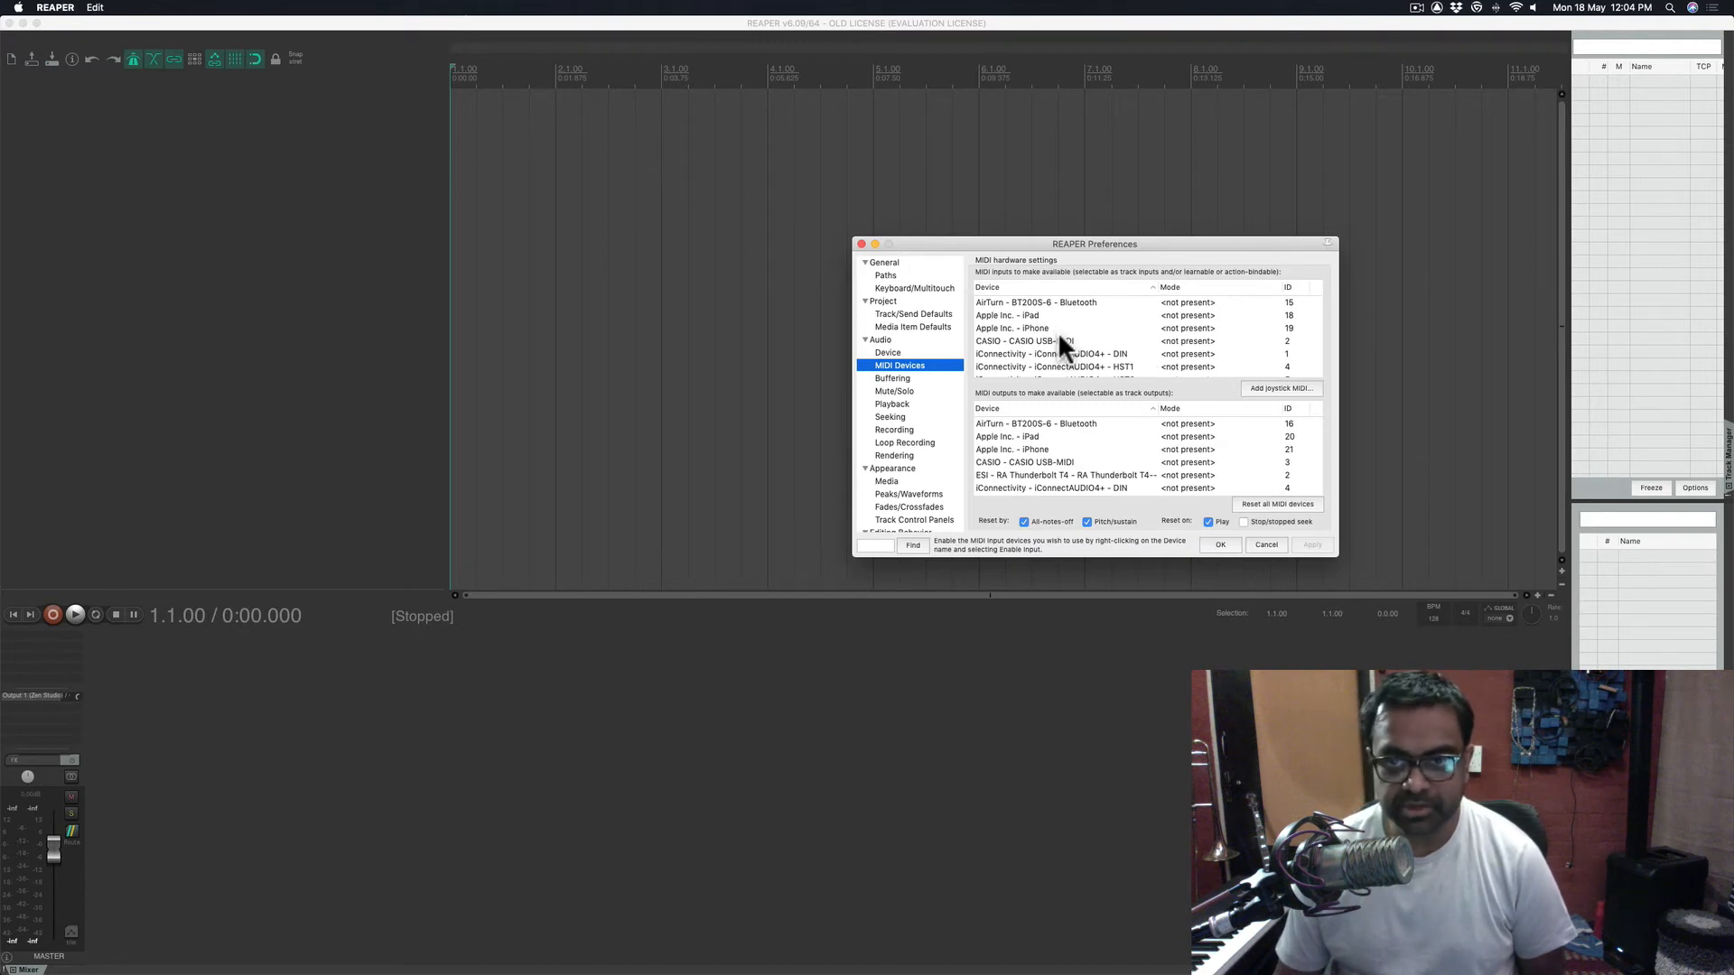
{"action": "scroll", "coordinate": [1054, 338], "scroll_direction": "down", "scroll_amount": 5}
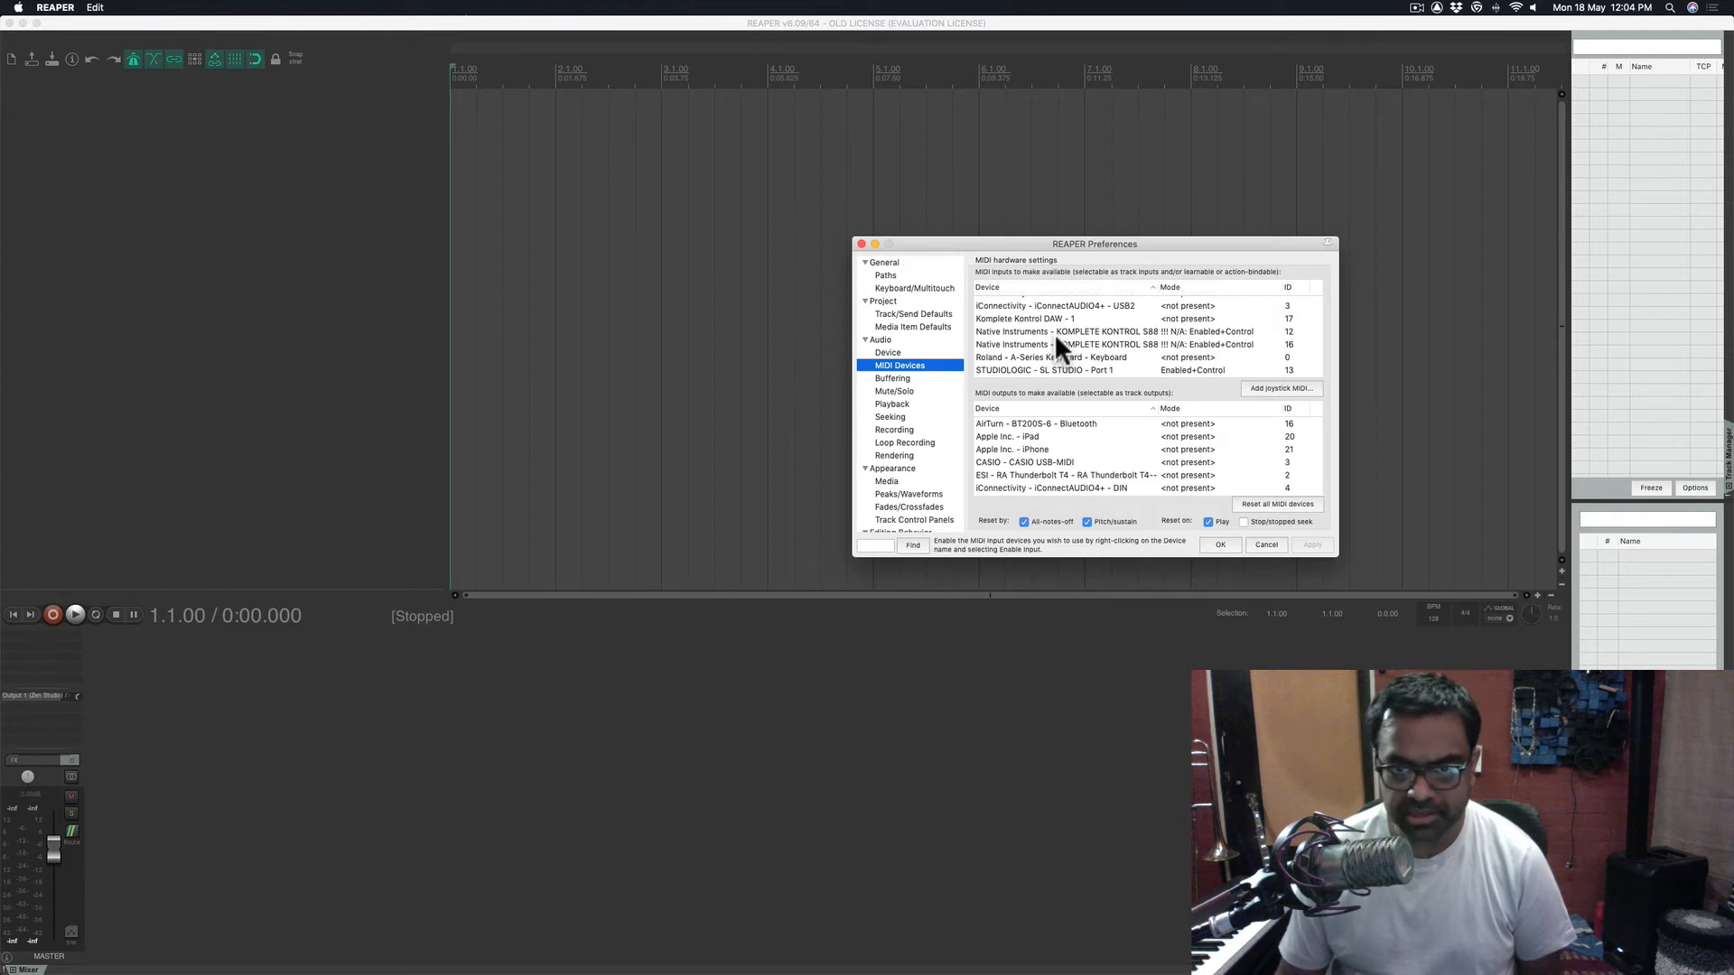
{"action": "scroll", "coordinate": [1054, 333], "scroll_direction": "down", "scroll_amount": 2}
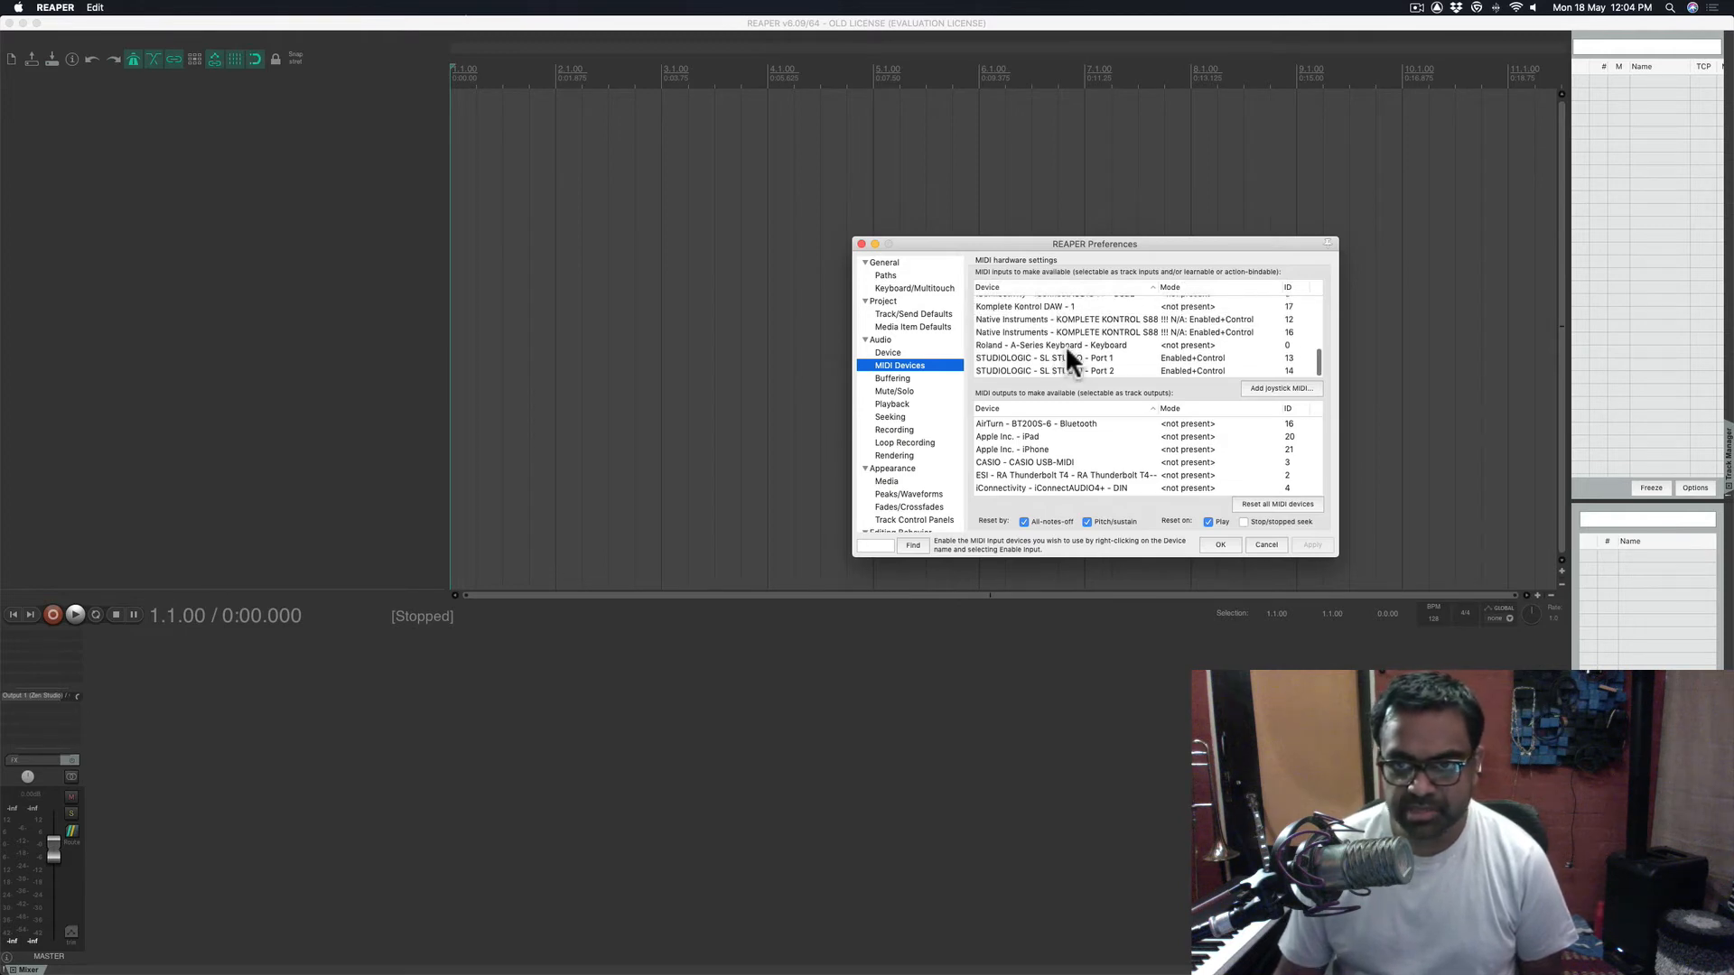
{"action": "left_click", "coordinate": [1020, 345]}
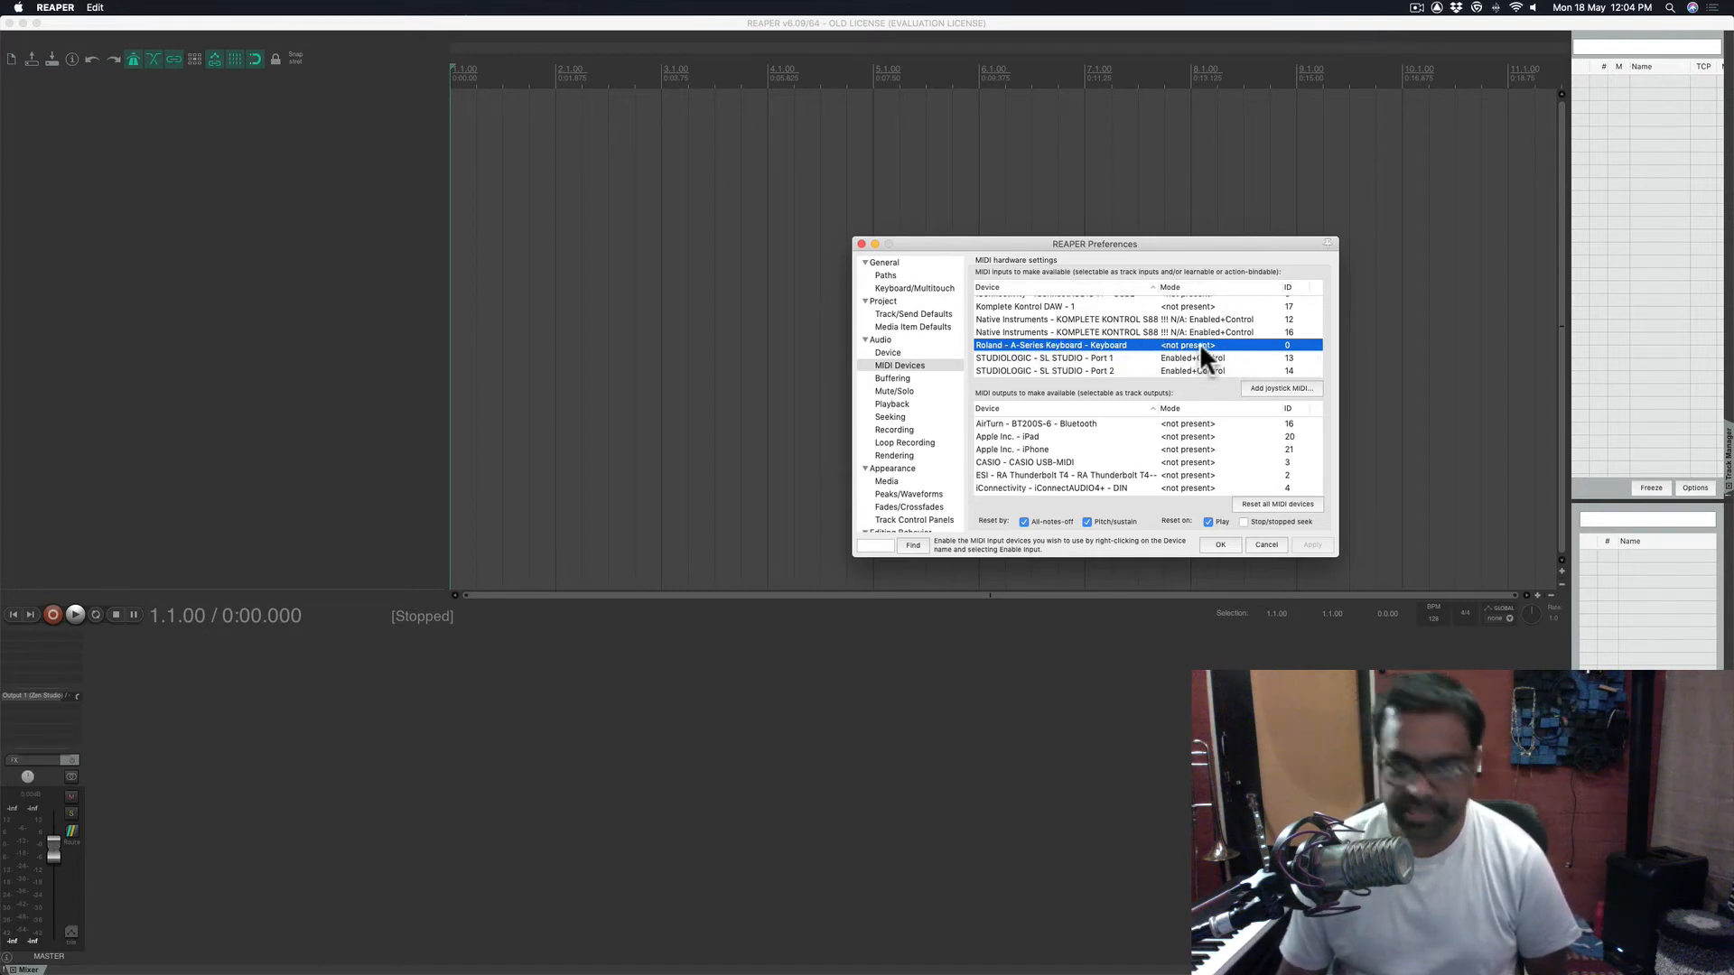
{"action": "left_click", "coordinate": [1181, 358]}
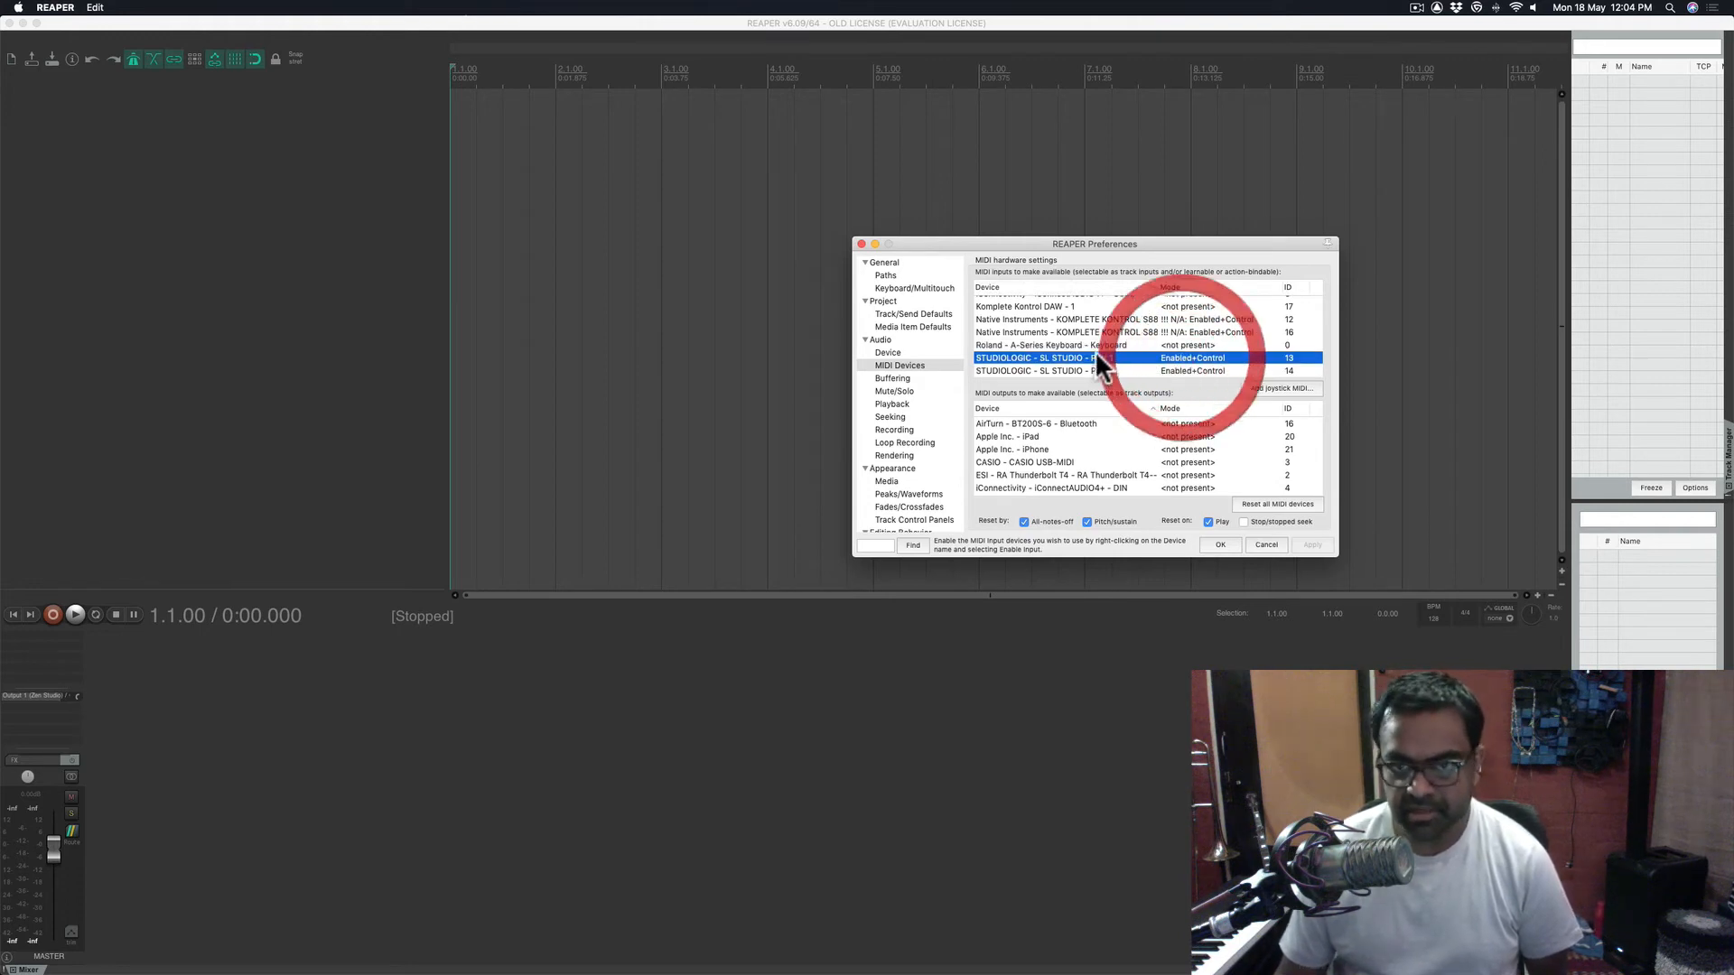
{"action": "double_click", "coordinate": [1187, 356]}
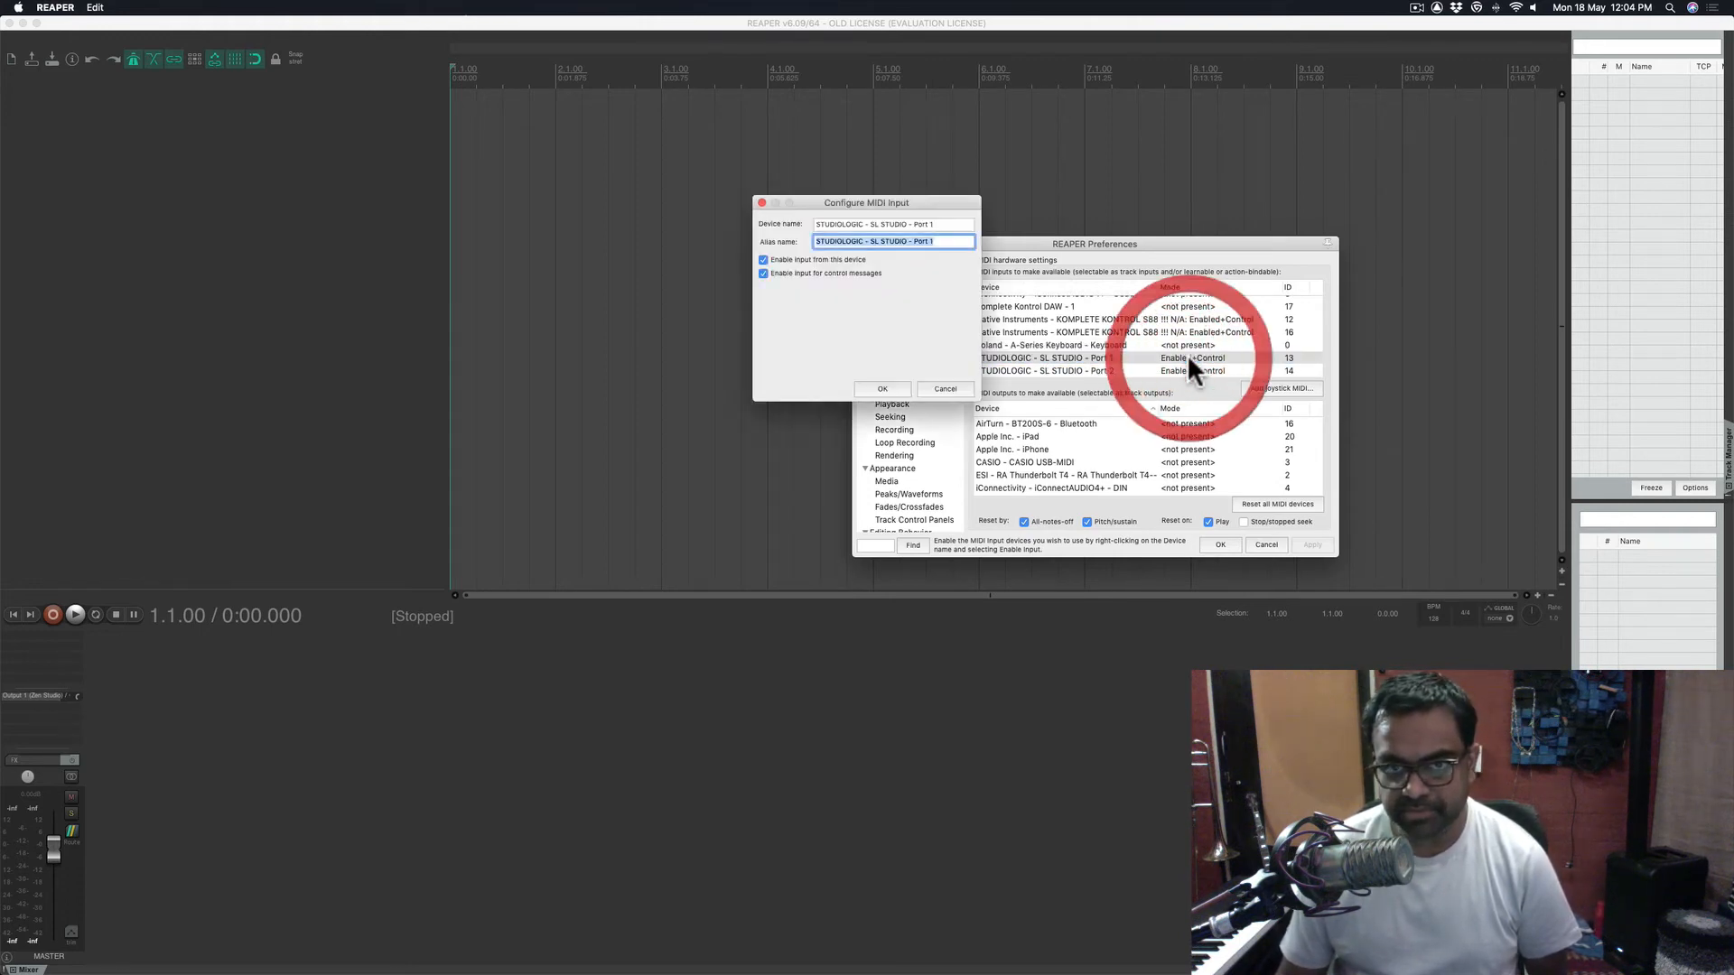
{"action": "left_click", "coordinate": [774, 272]}
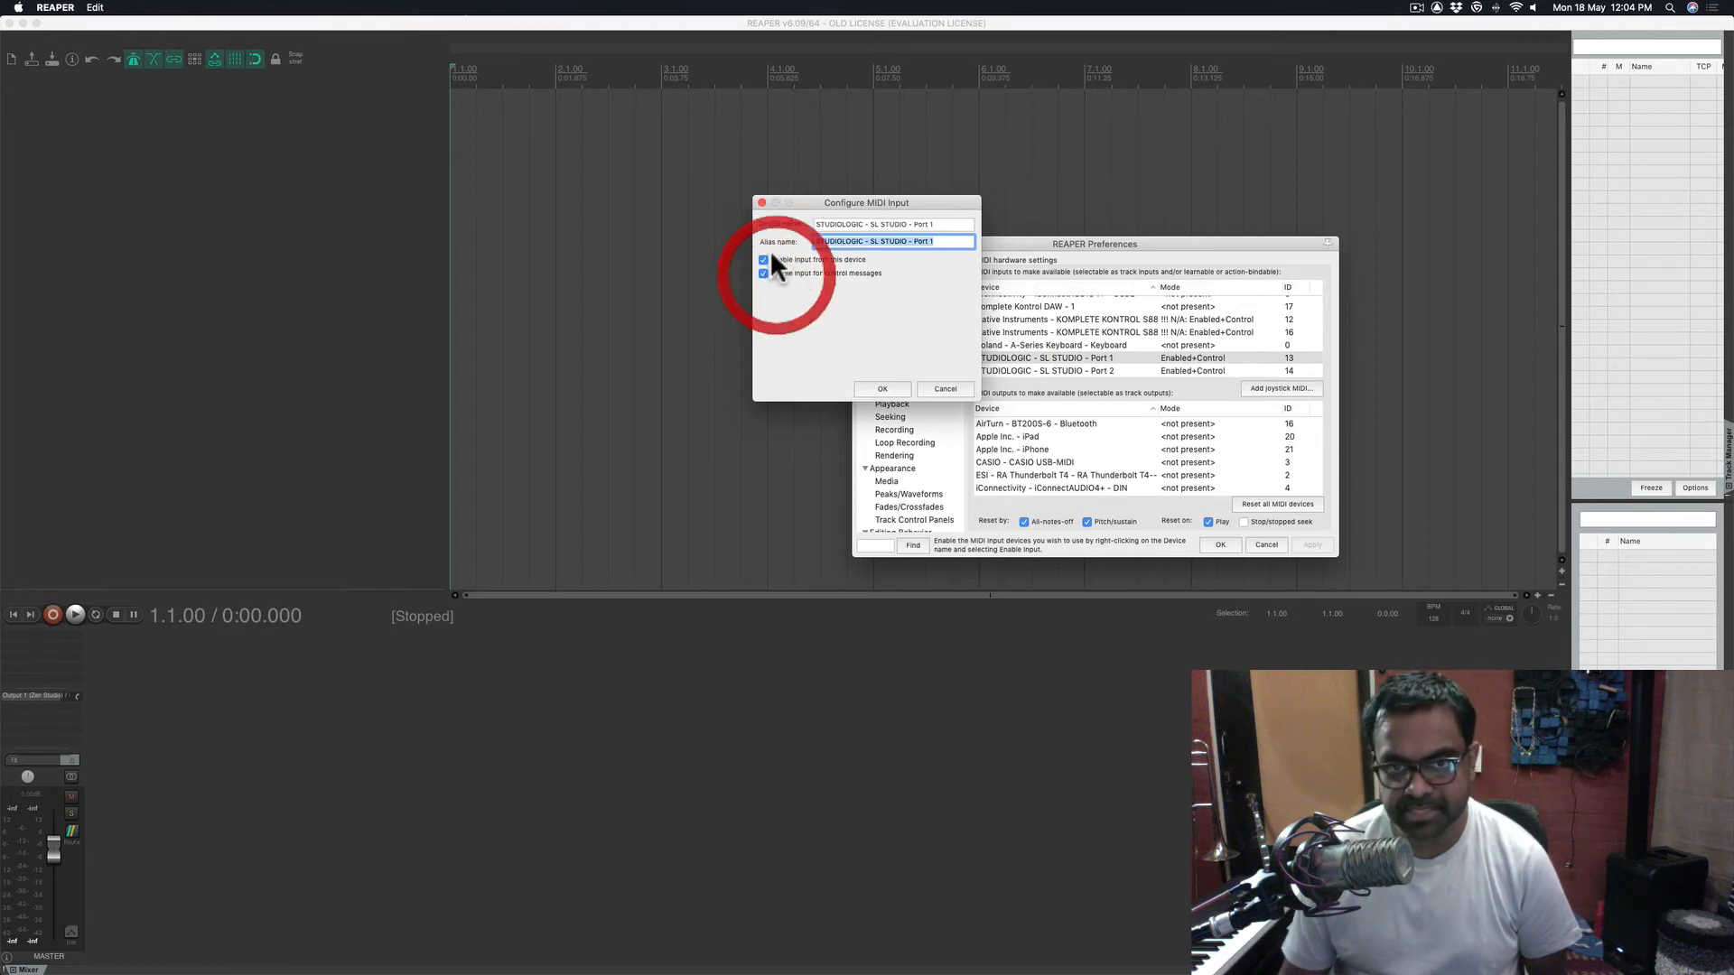
{"action": "left_click", "coordinate": [883, 388]}
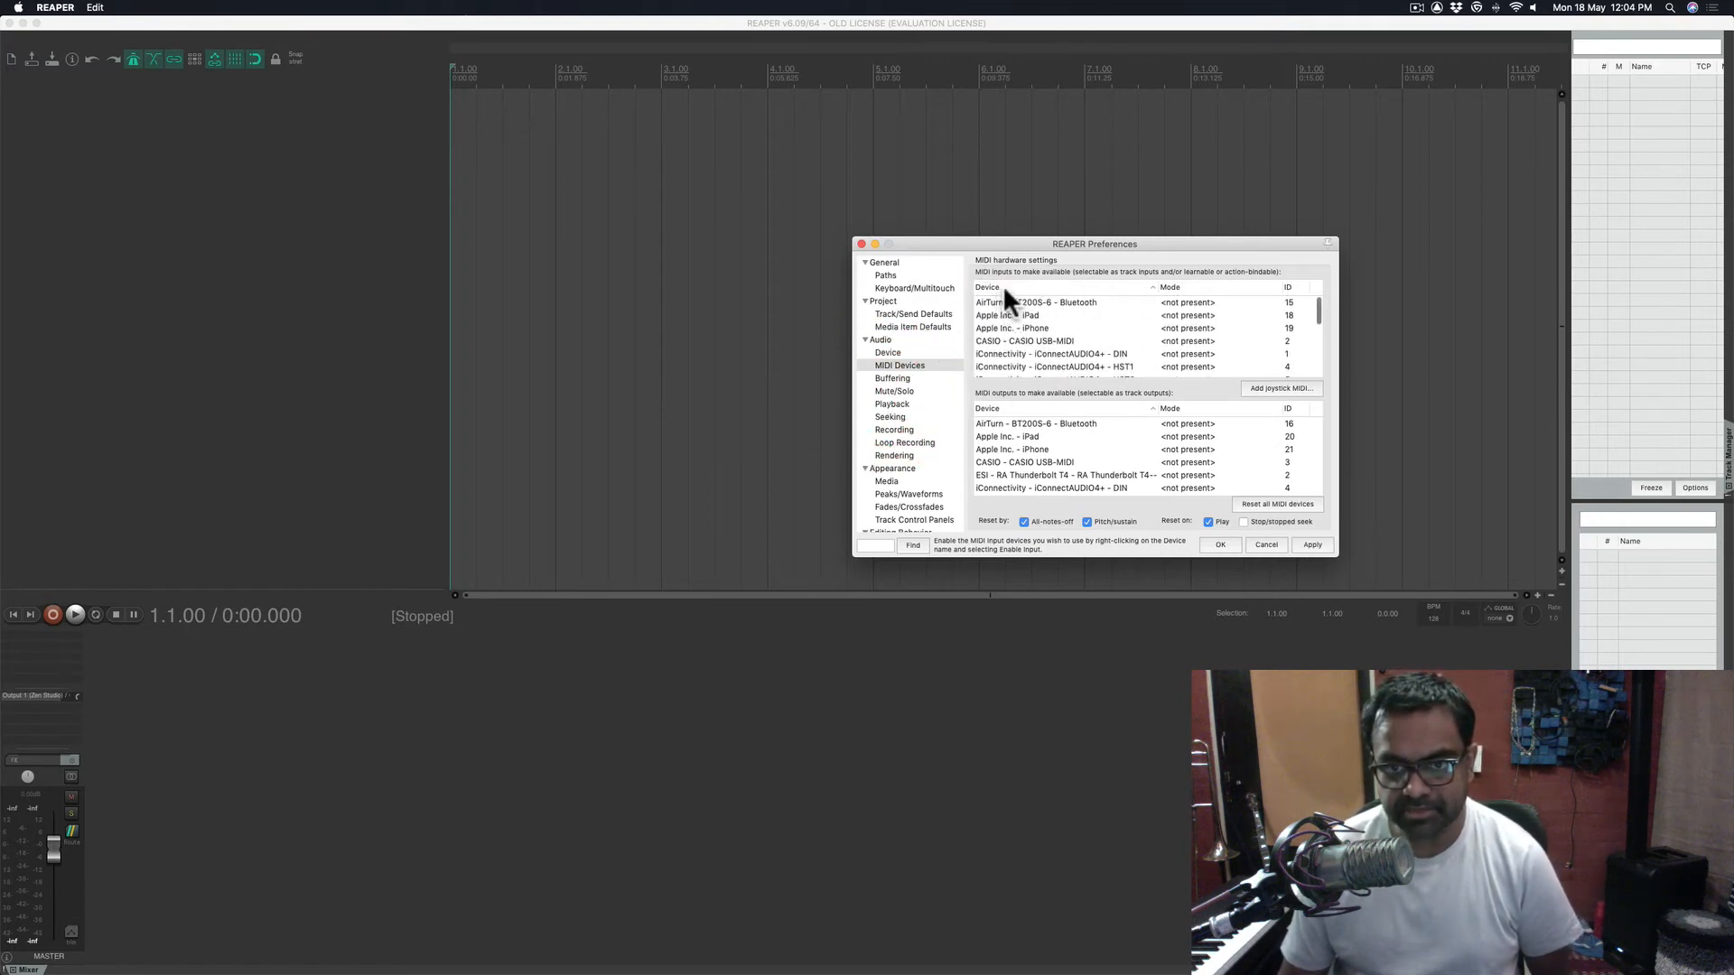
- Go to the Audio > Buffering page with its 1200 ms media buffer
{"action": "scroll", "coordinate": [1080, 431], "scroll_direction": "down", "scroll_amount": 5}
{"action": "scroll", "coordinate": [1071, 480], "scroll_direction": "up", "scroll_amount": 5}
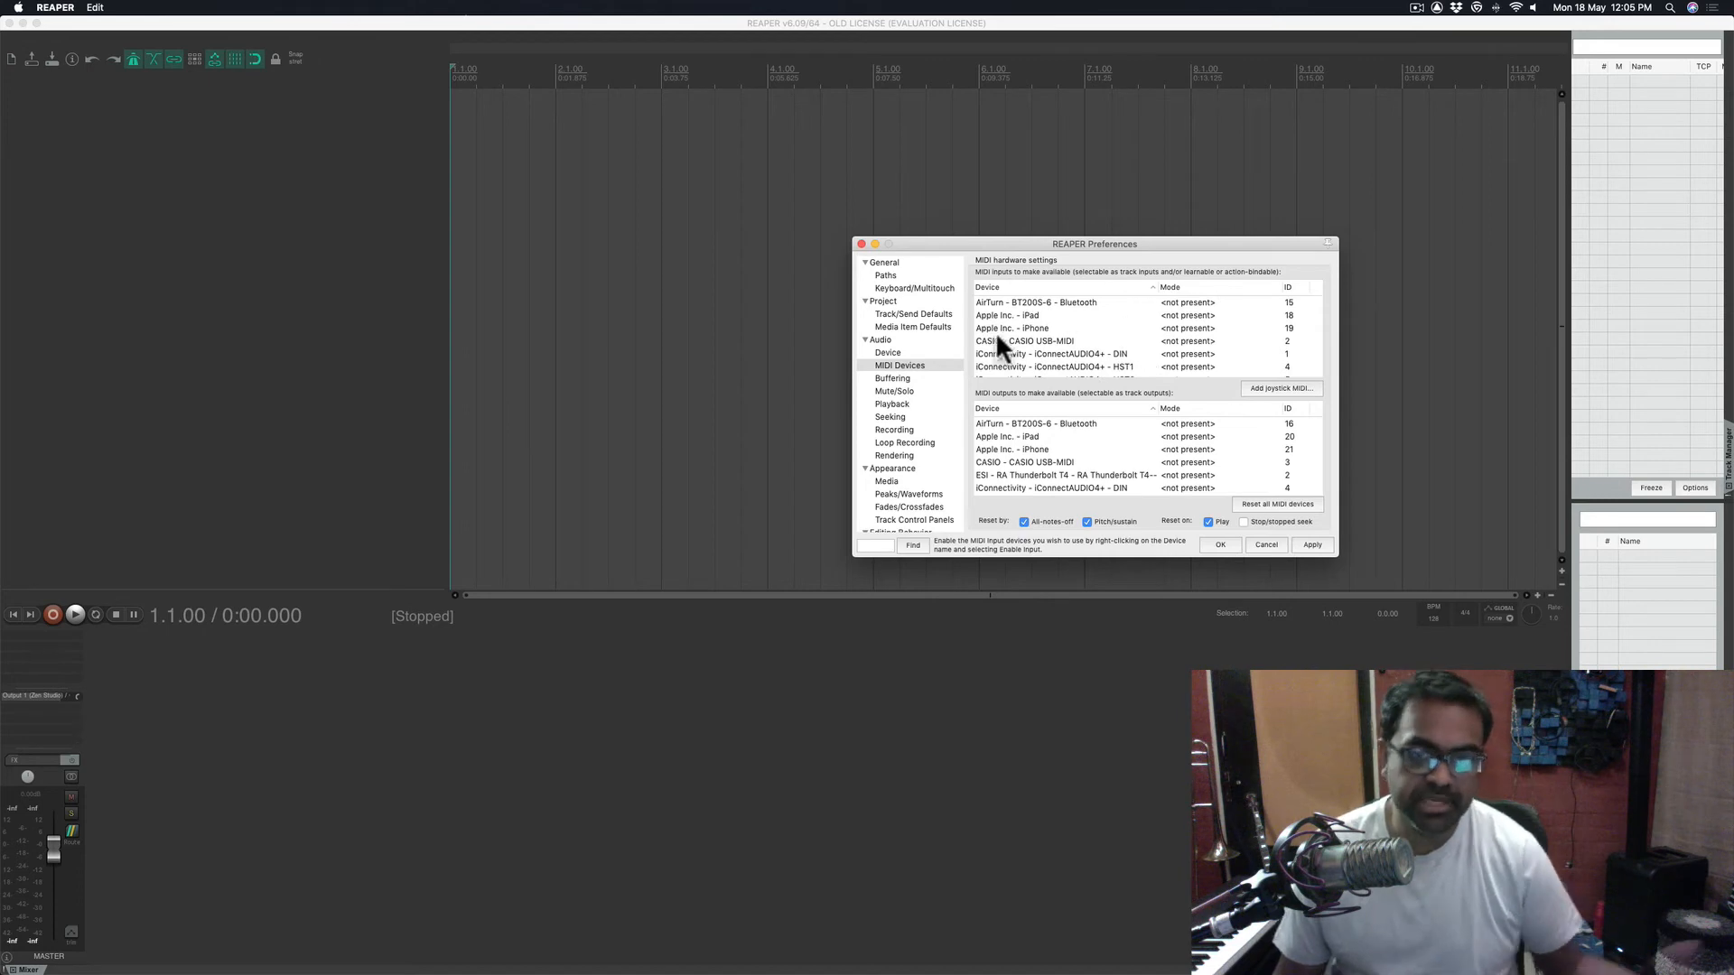
{"action": "left_click", "coordinate": [916, 379]}
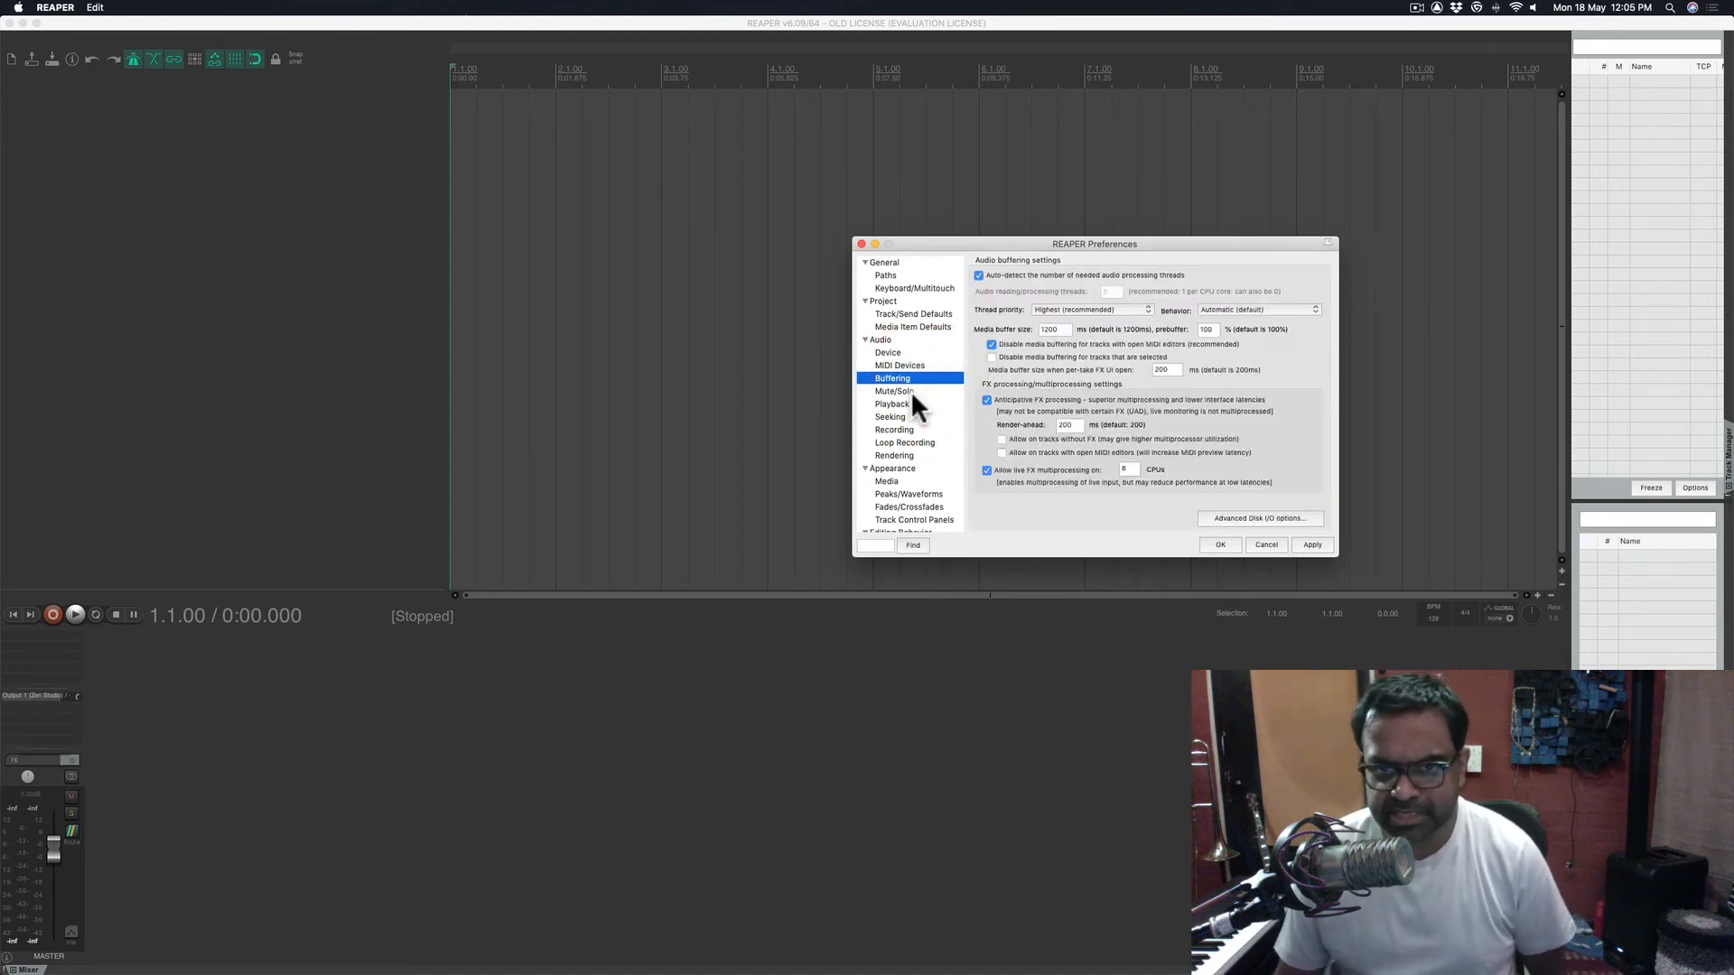
- Review the Mute/Solo, Playback, Seeking, Recording, Loop Recording and Rendering pages, then Appearance
{"action": "left_click", "coordinate": [910, 391]}
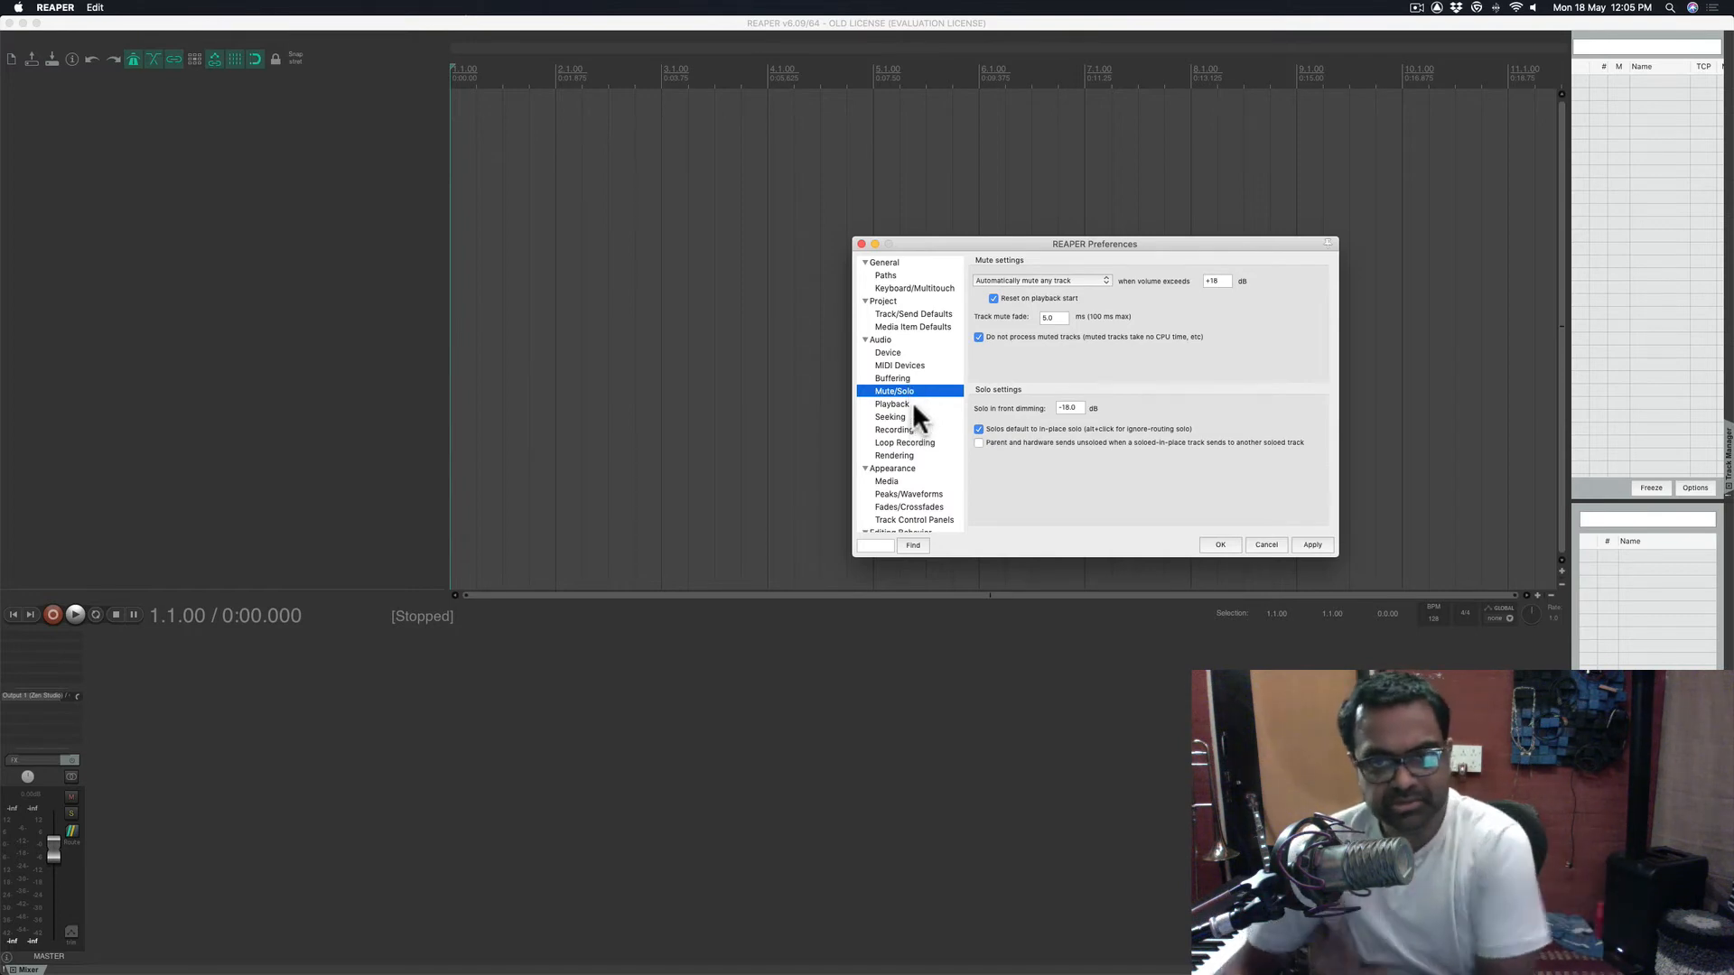
{"action": "left_click", "coordinate": [921, 403]}
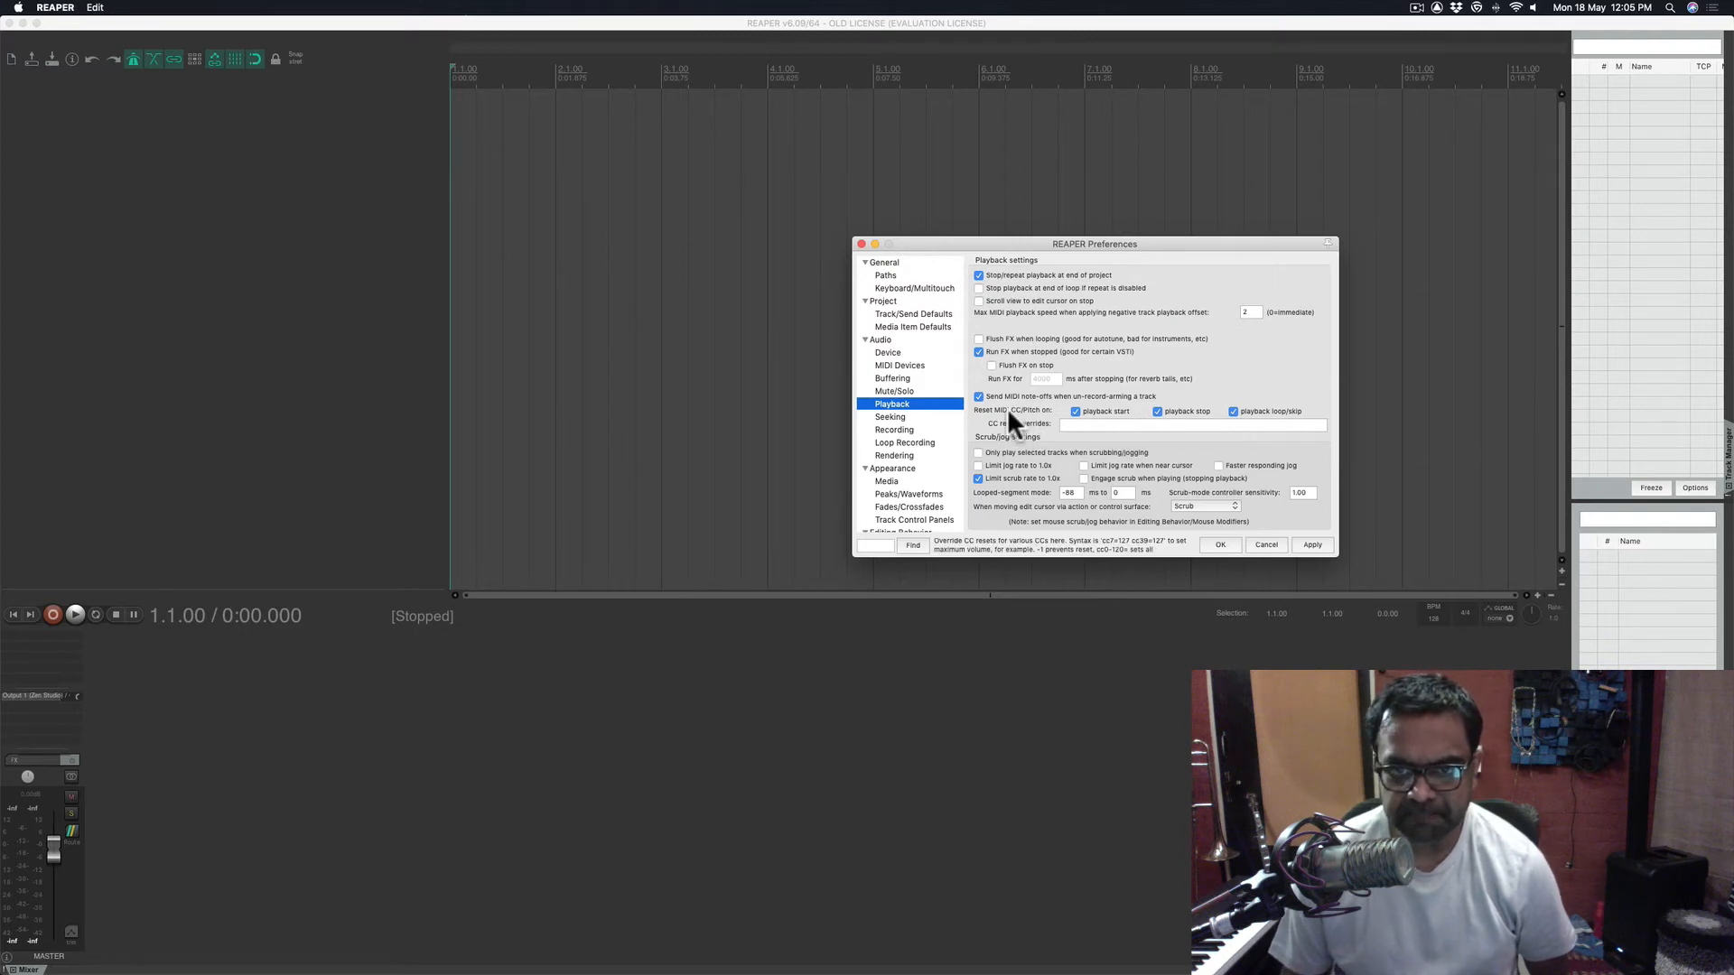
{"action": "left_click", "coordinate": [905, 416]}
{"action": "left_click", "coordinate": [899, 430]}
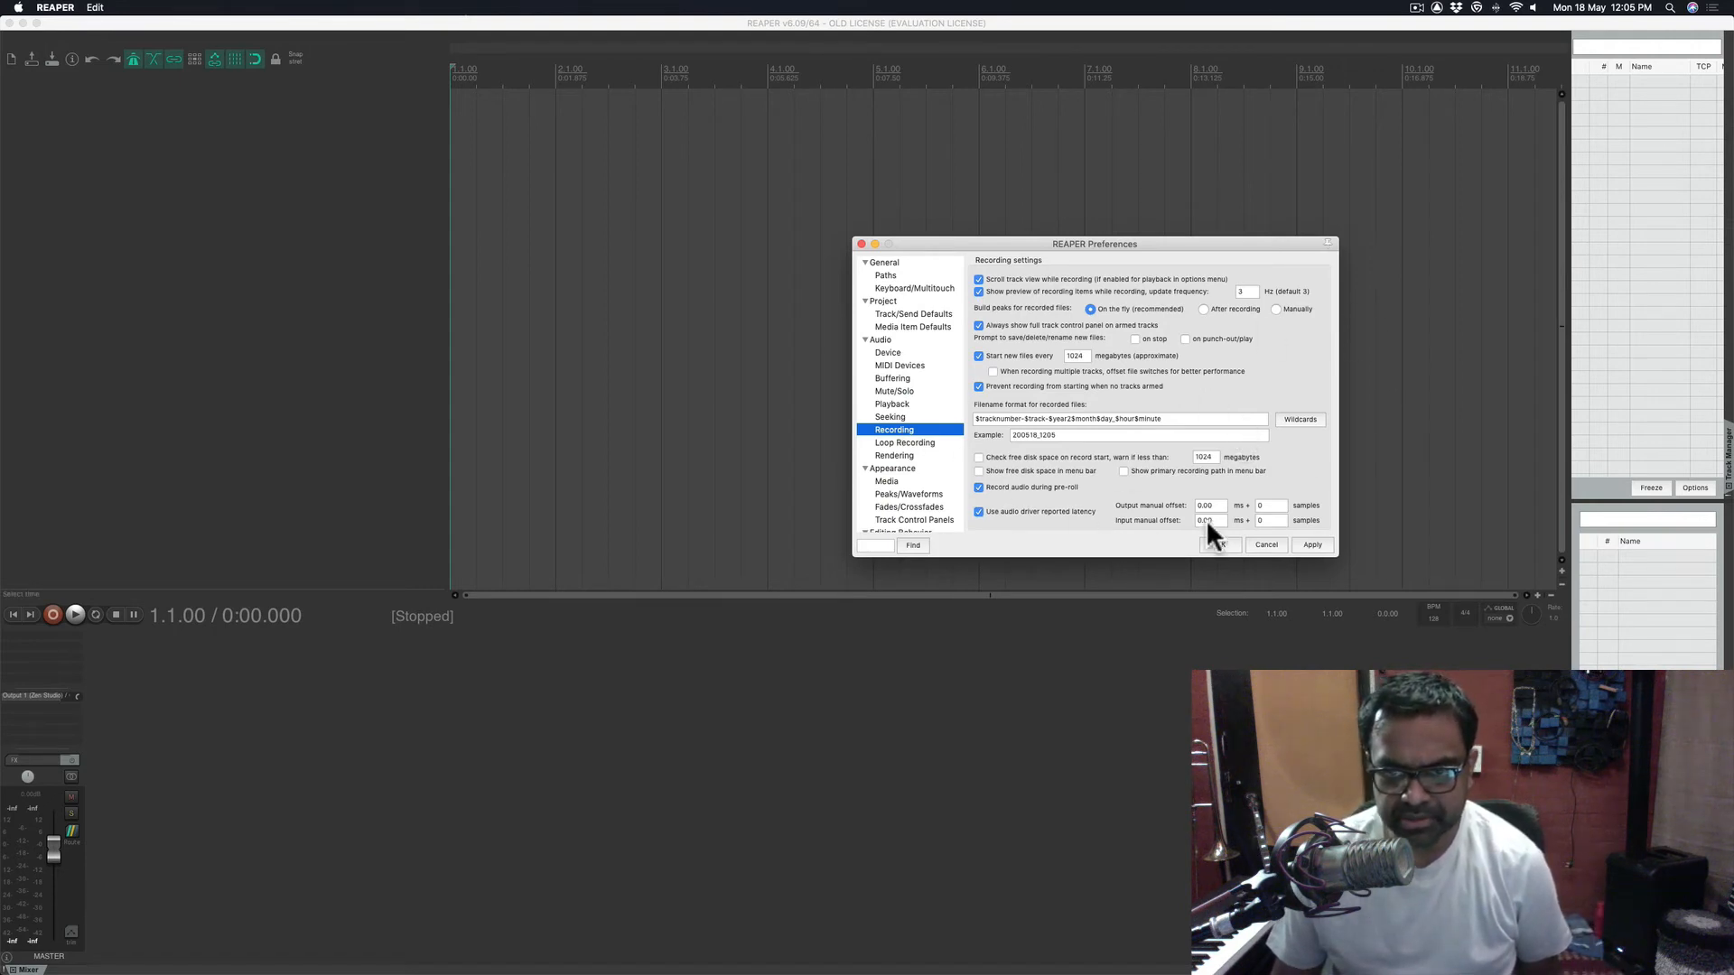
{"action": "left_click", "coordinate": [918, 443]}
{"action": "left_click", "coordinate": [909, 455]}
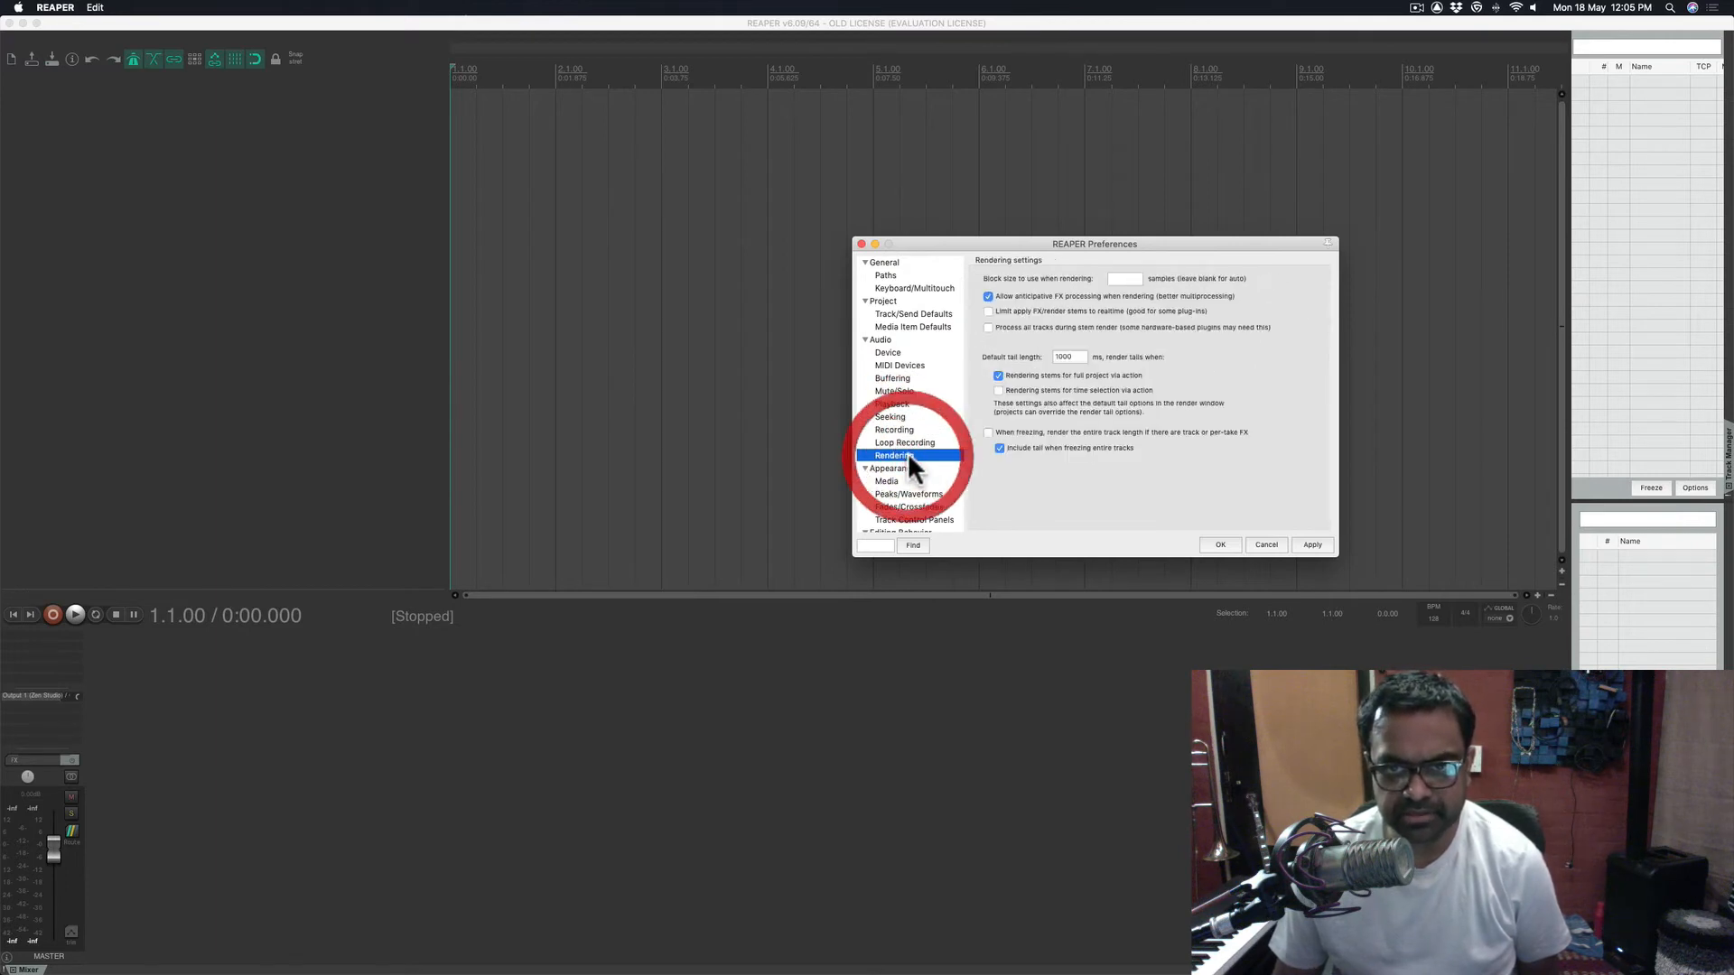
{"action": "scroll", "coordinate": [907, 451], "scroll_direction": "down", "scroll_amount": 4}
{"action": "left_click", "coordinate": [905, 317]}
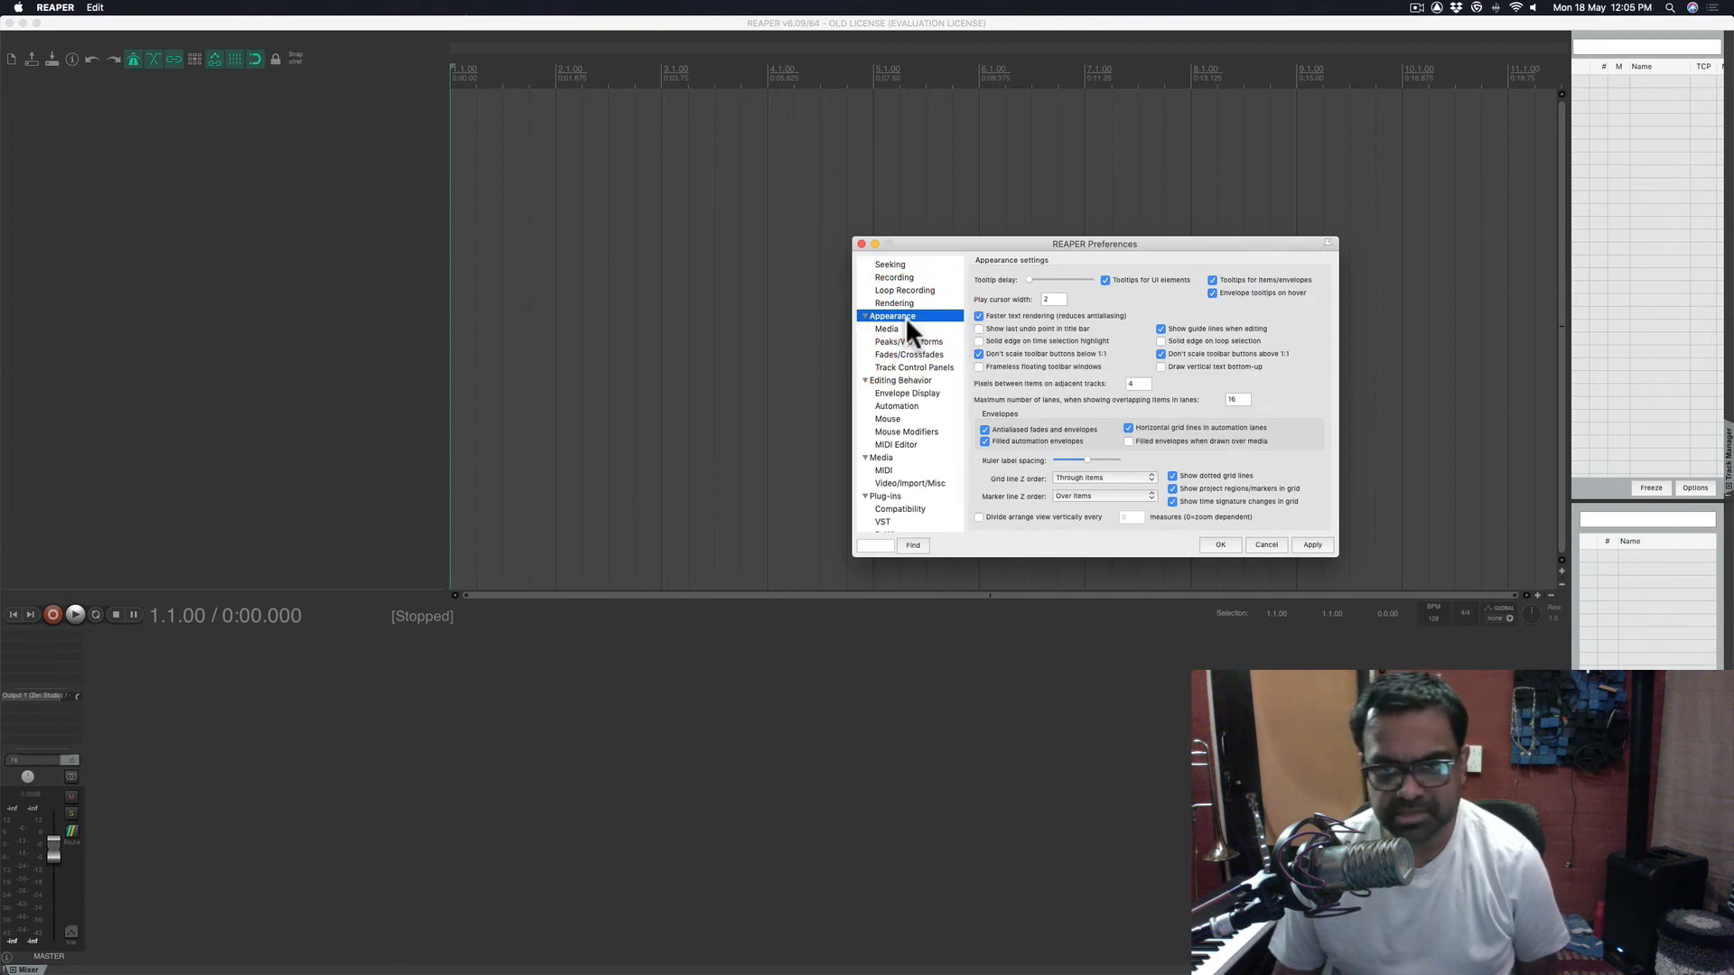
- Browse the Appearance pages for media items, peaks and fades, ending on Track Control Panels
{"action": "left_click", "coordinate": [901, 328]}
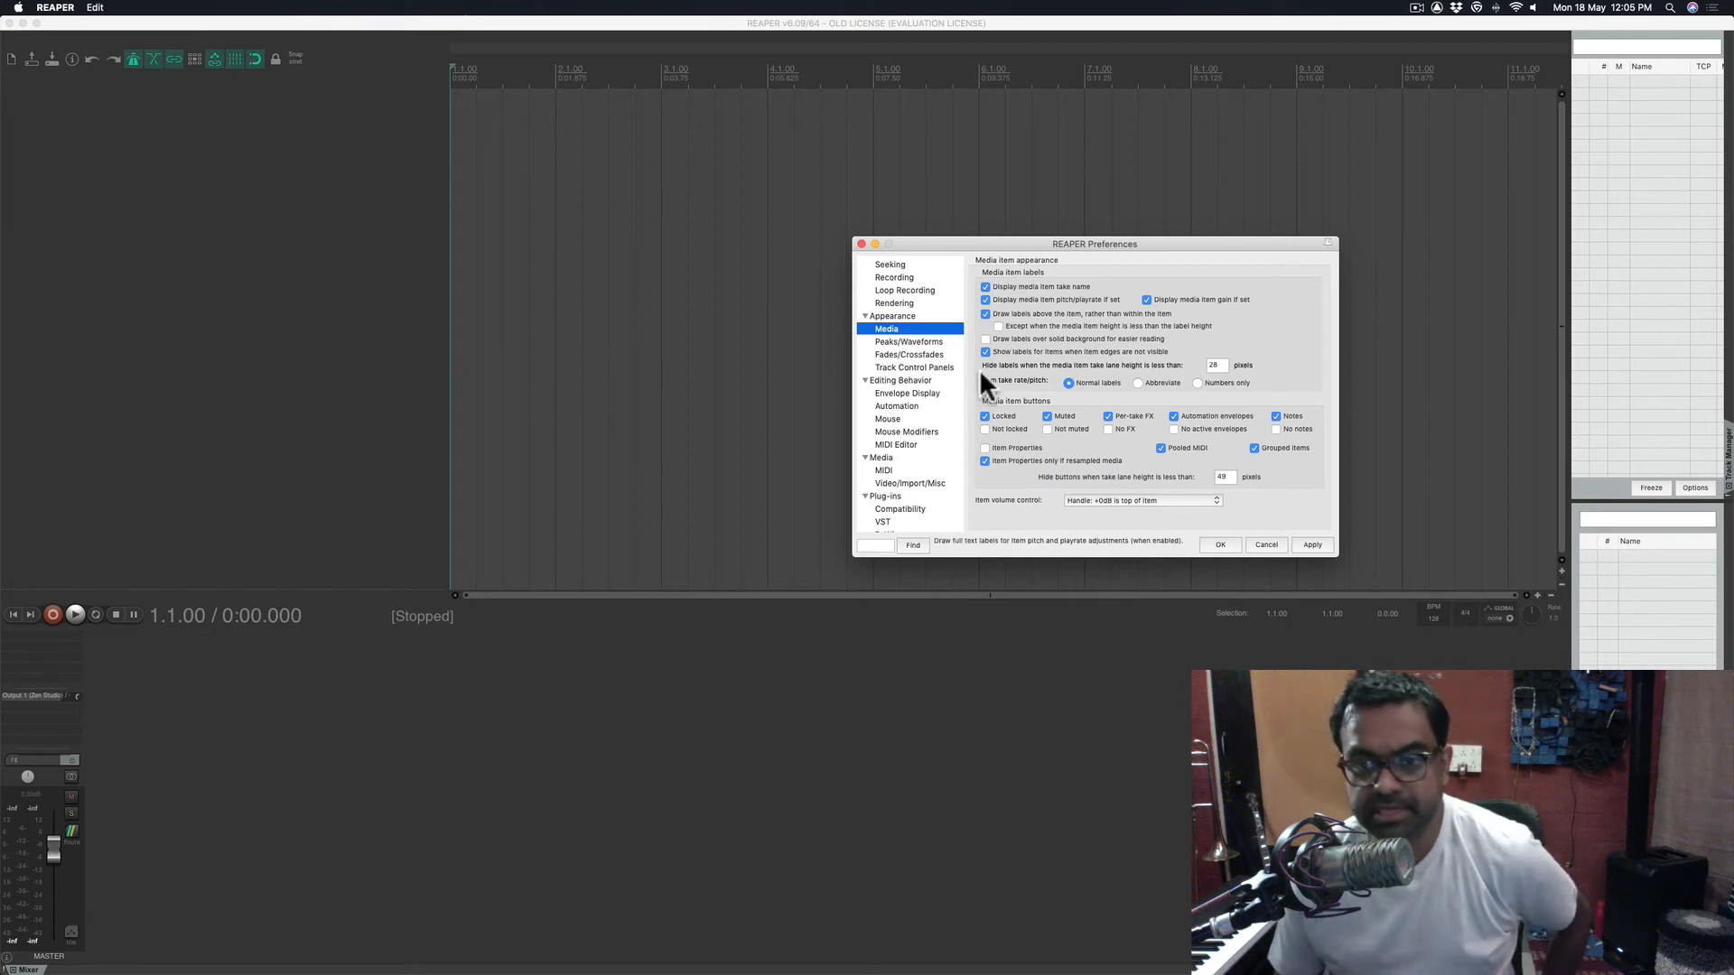
{"action": "left_click", "coordinate": [912, 342]}
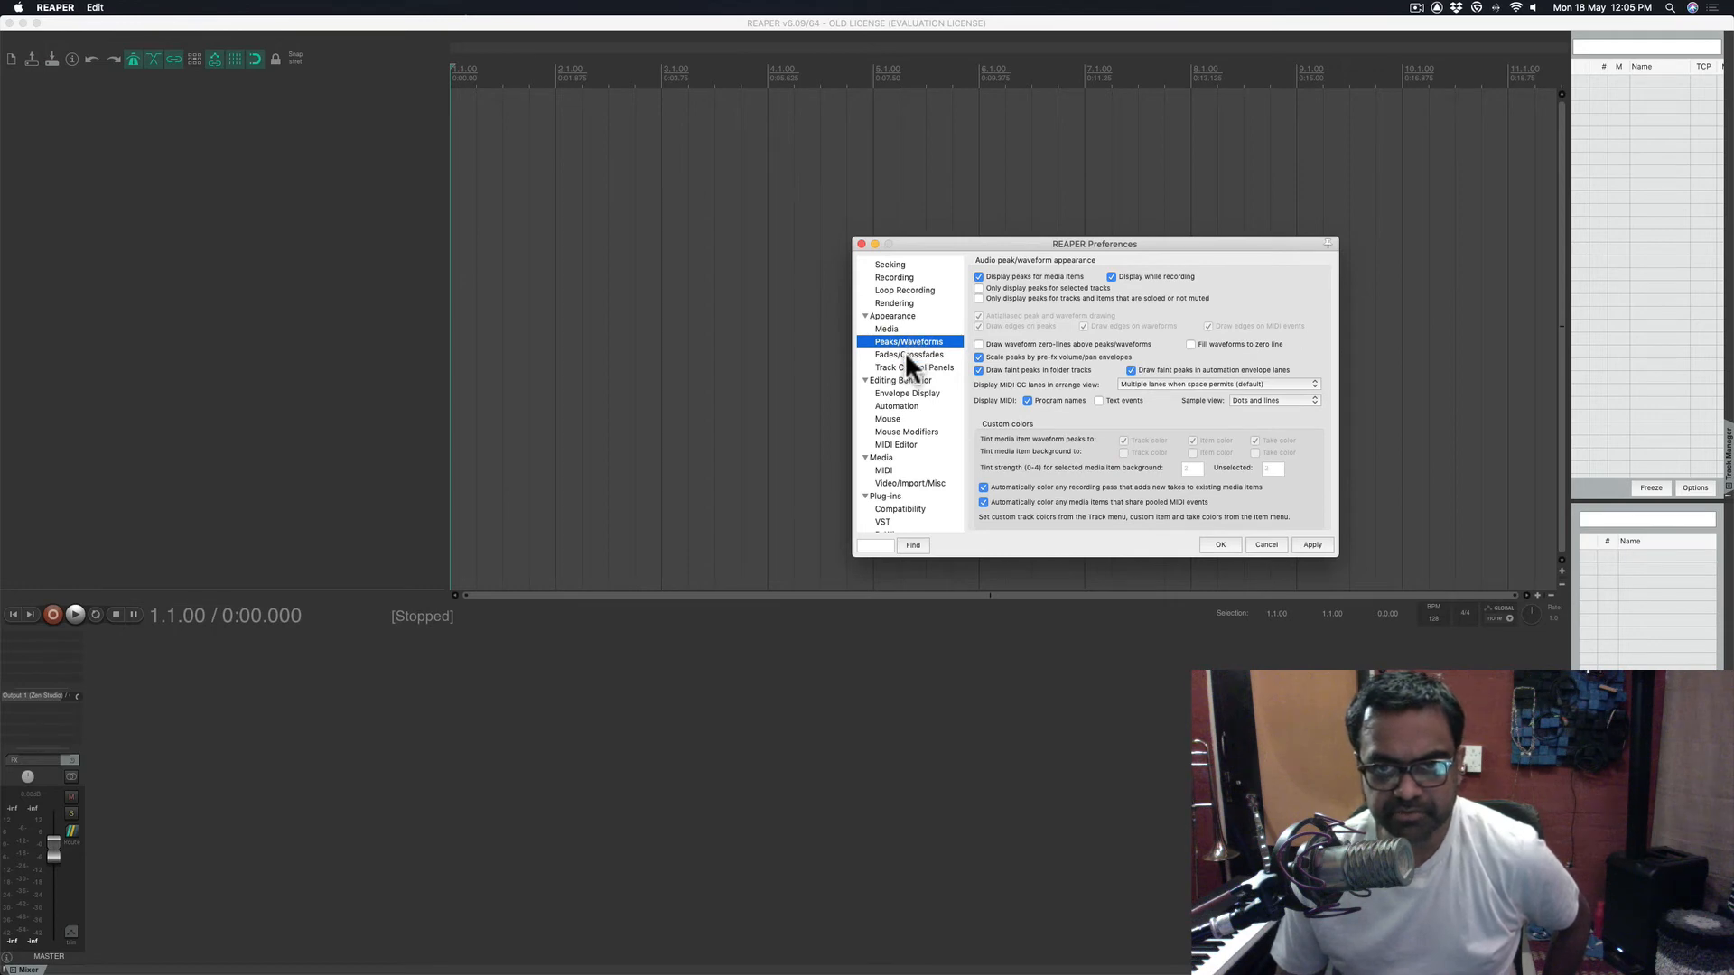
{"action": "left_click", "coordinate": [907, 352]}
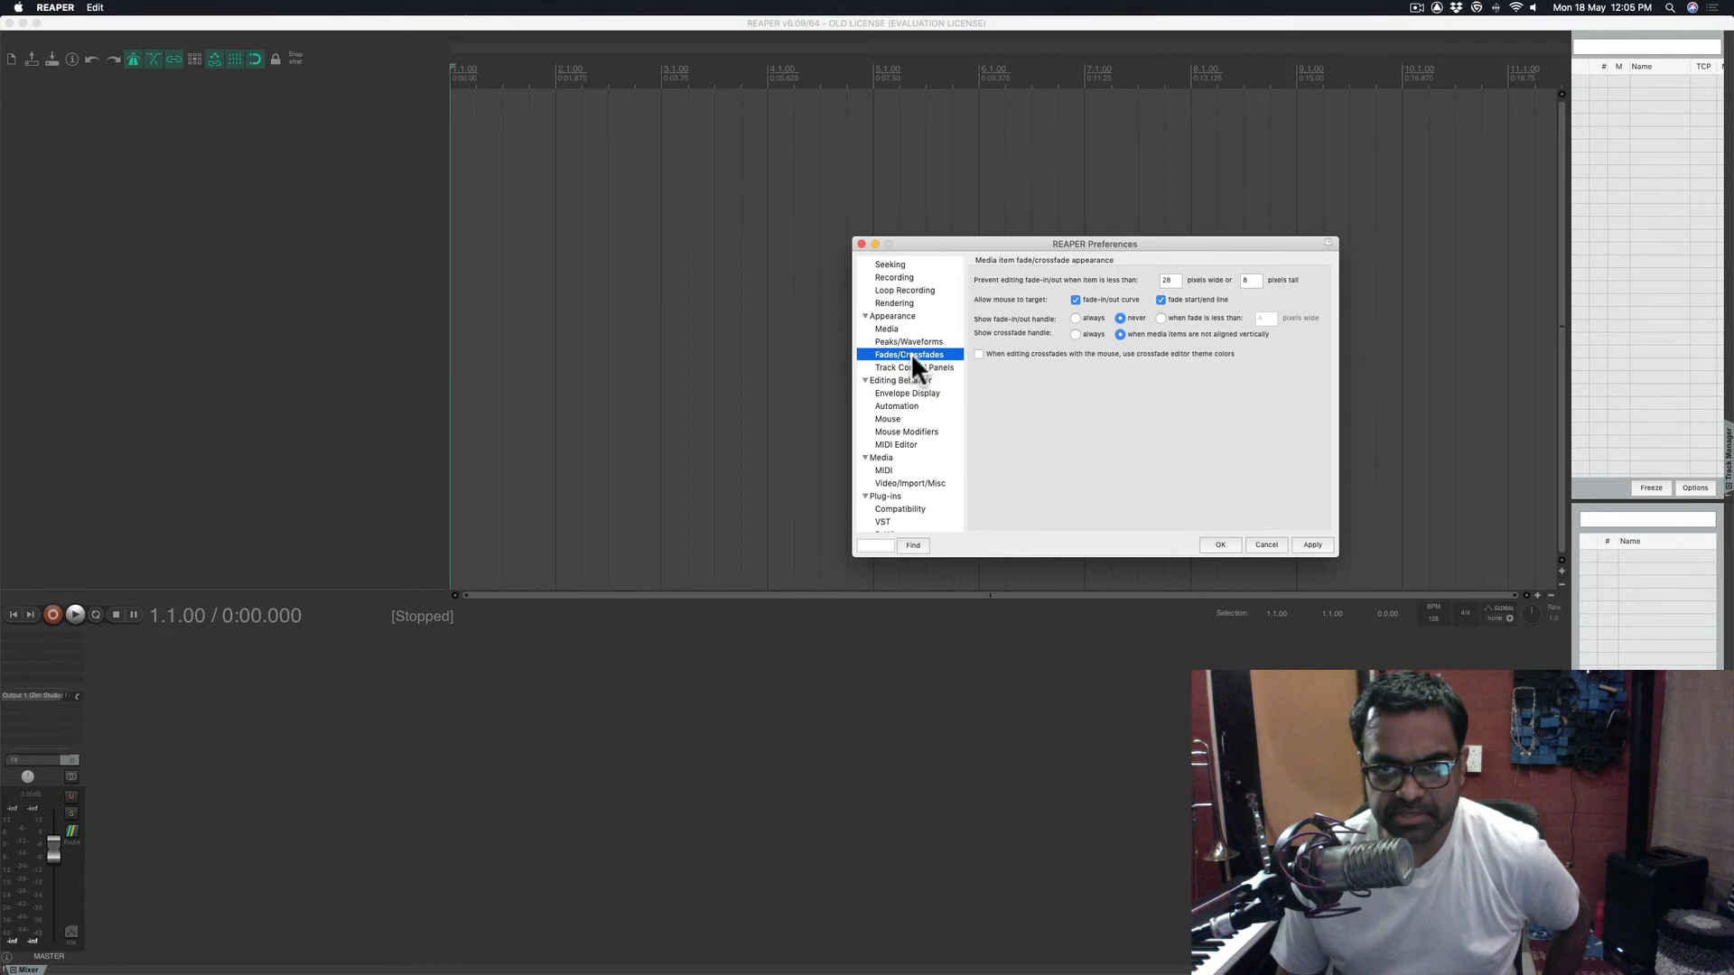
{"action": "left_click", "coordinate": [921, 368]}
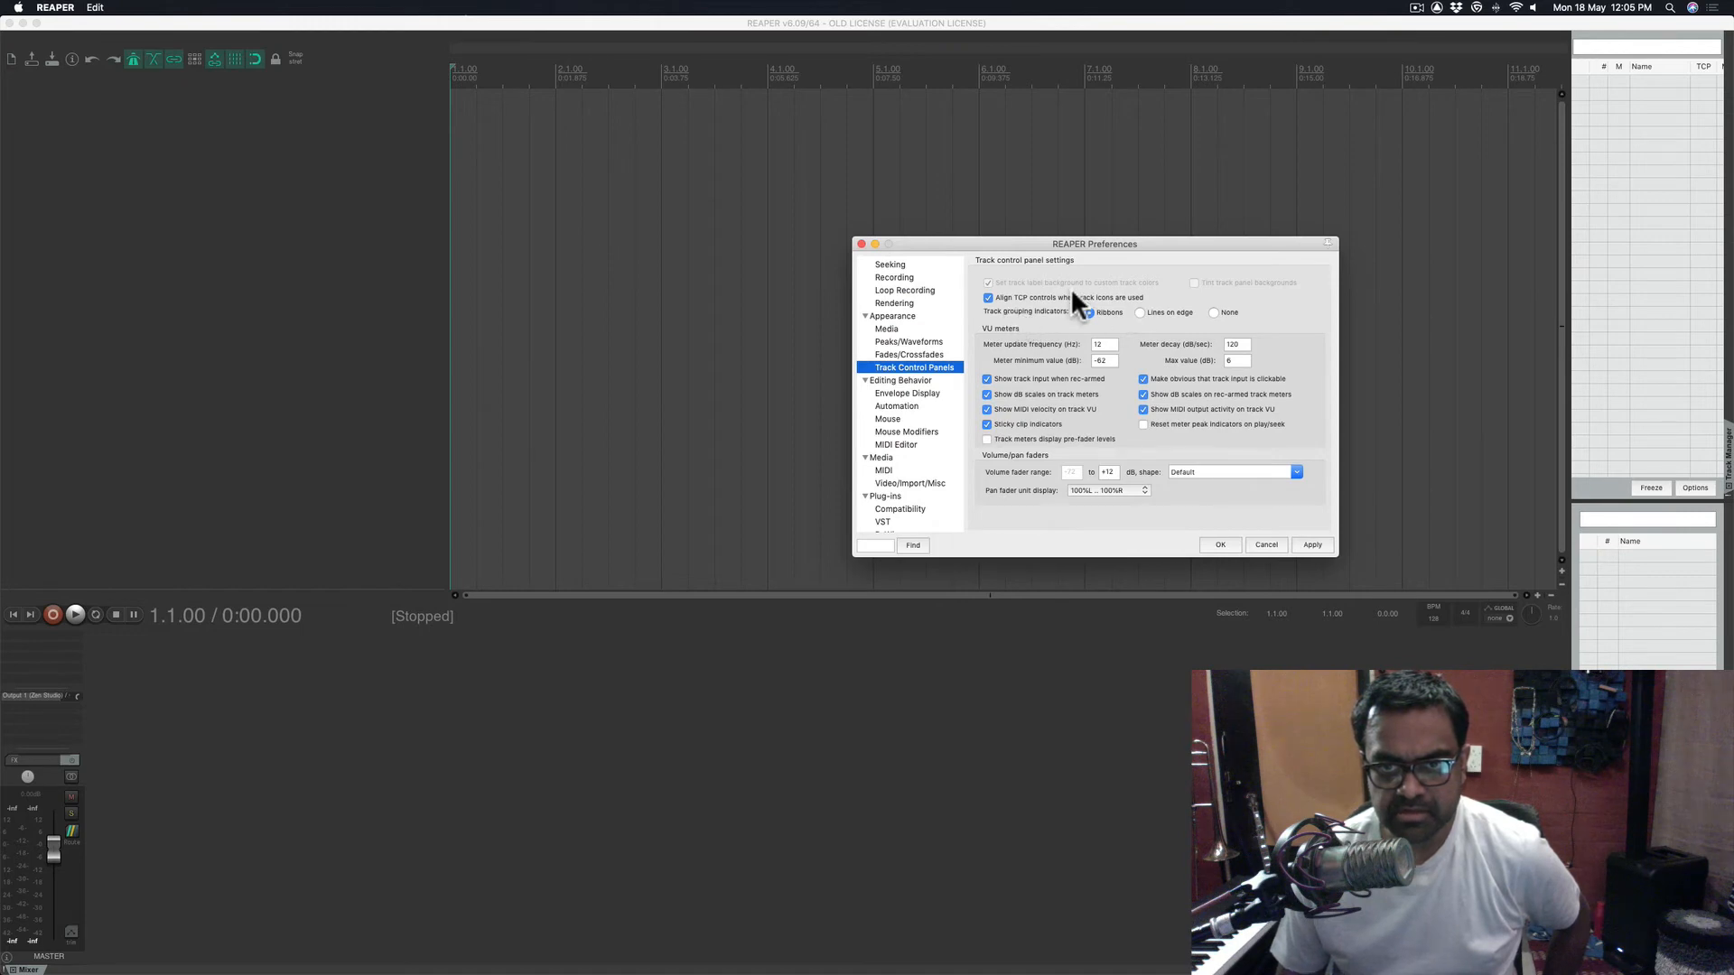
- In Editing Behavior, keep horizontal zoom on the edit cursor and vertical zoom on the middle track
{"action": "left_click", "coordinate": [896, 382]}
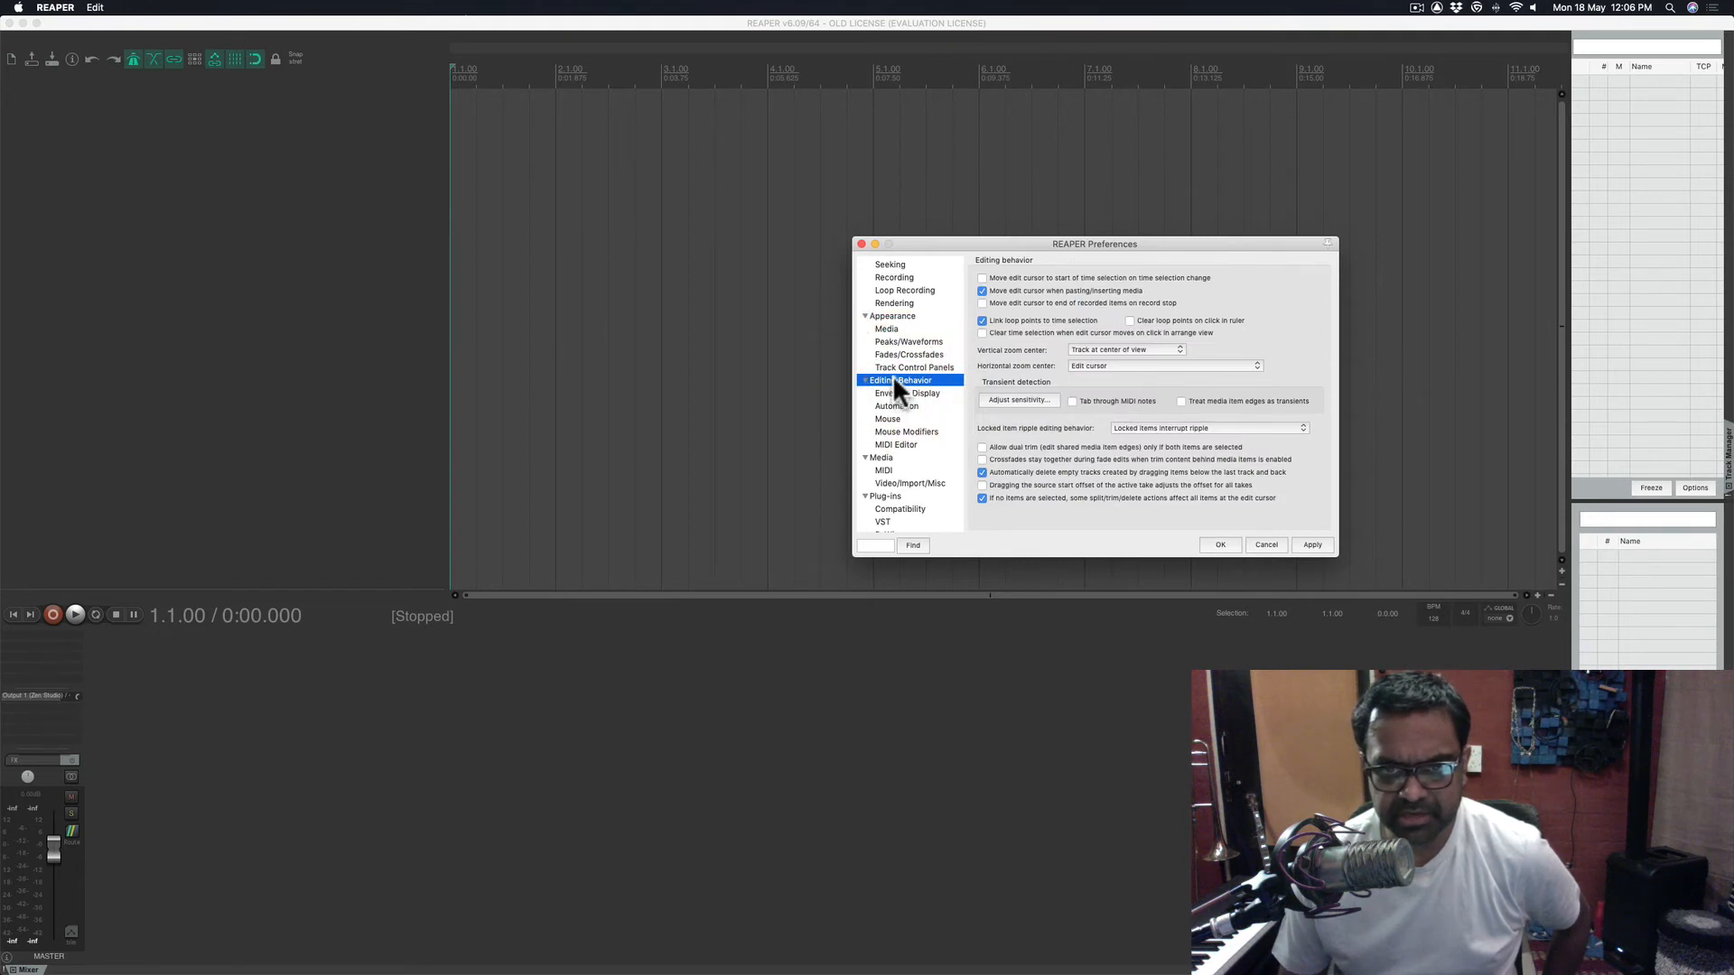
{"action": "left_click", "coordinate": [1143, 361]}
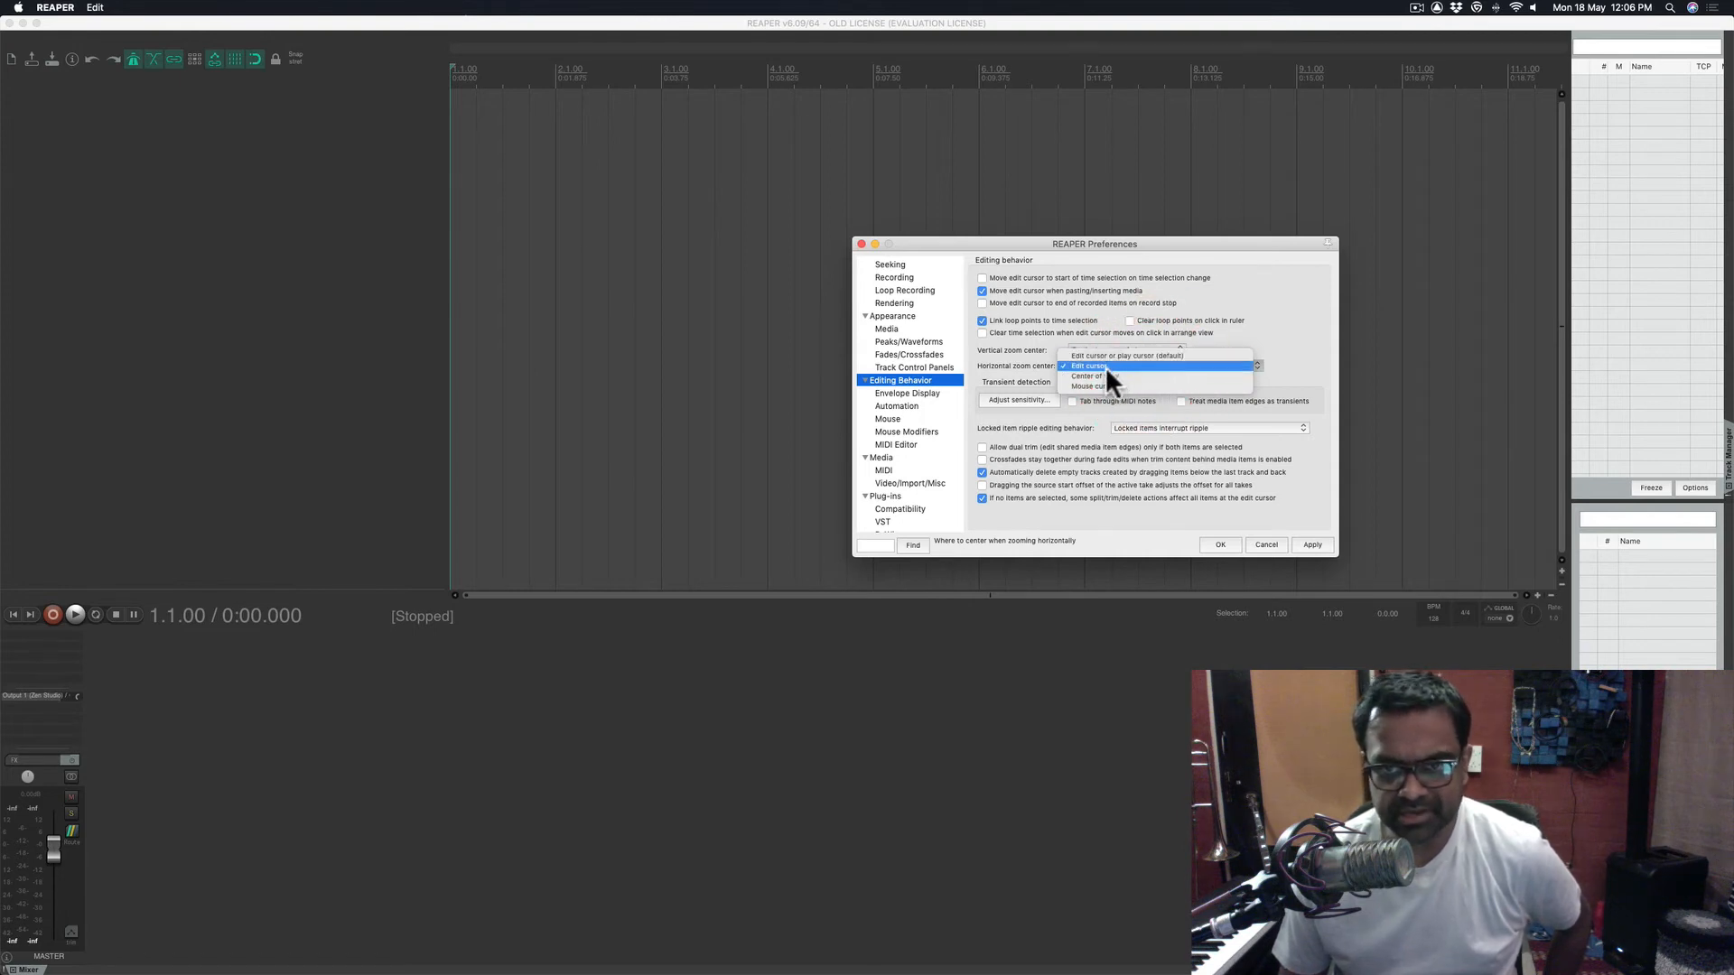
{"action": "left_click", "coordinate": [1103, 363]}
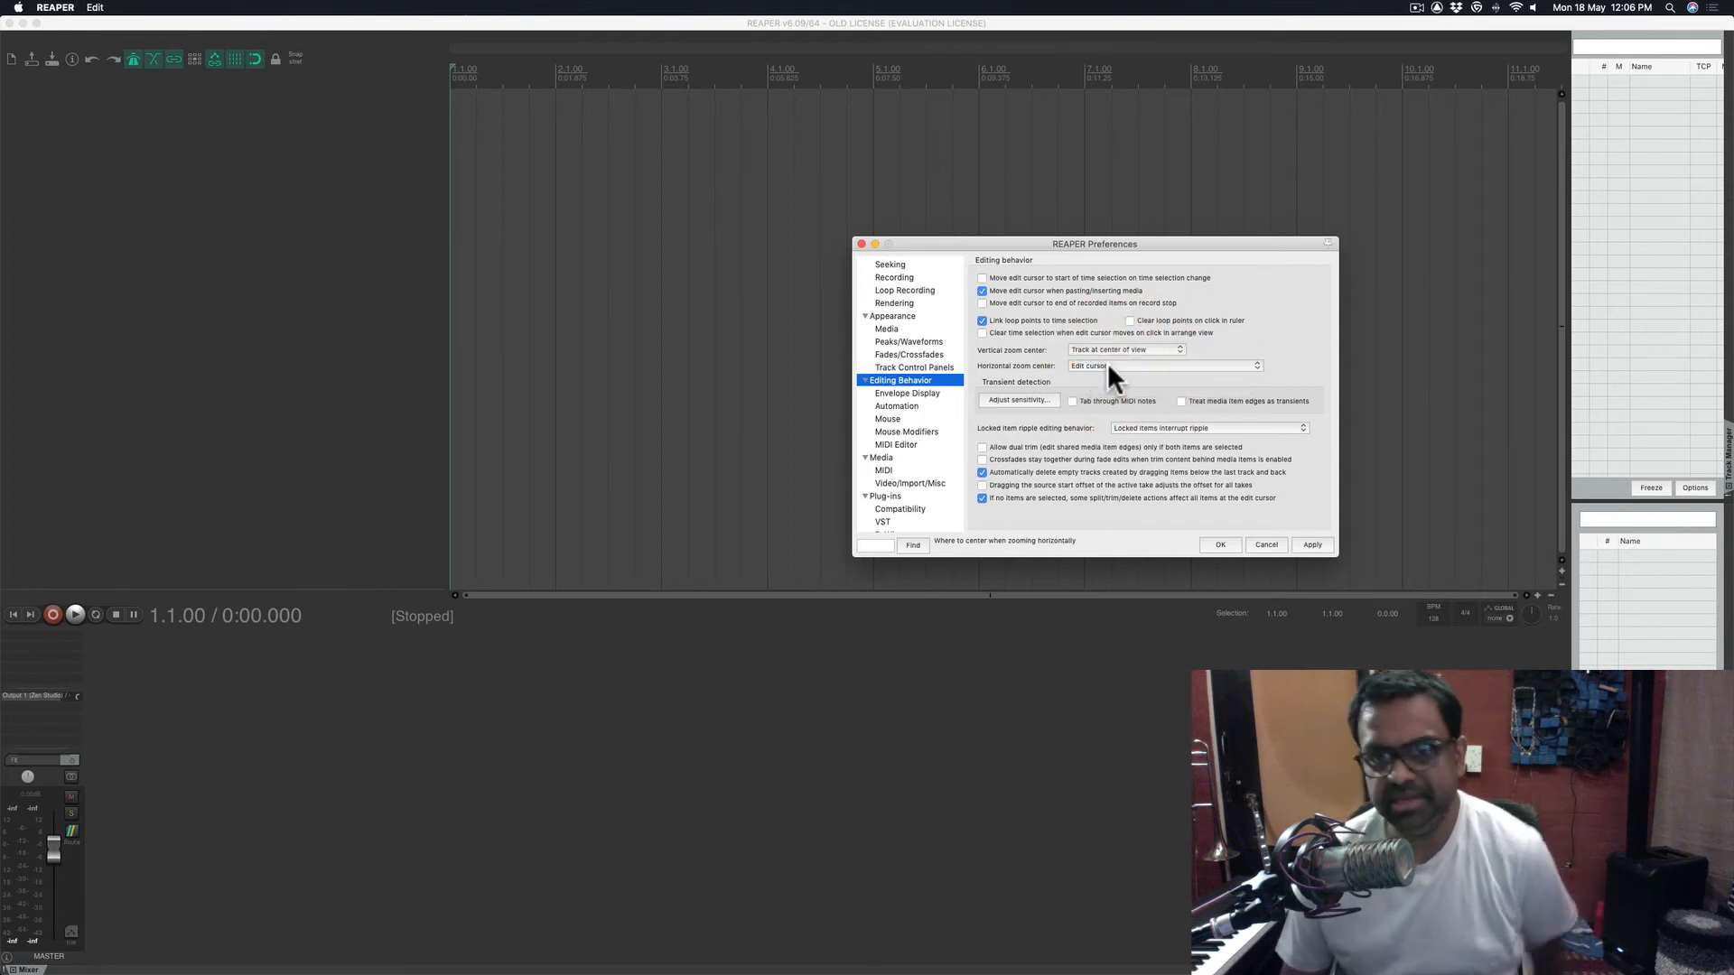
{"action": "left_click", "coordinate": [1116, 349]}
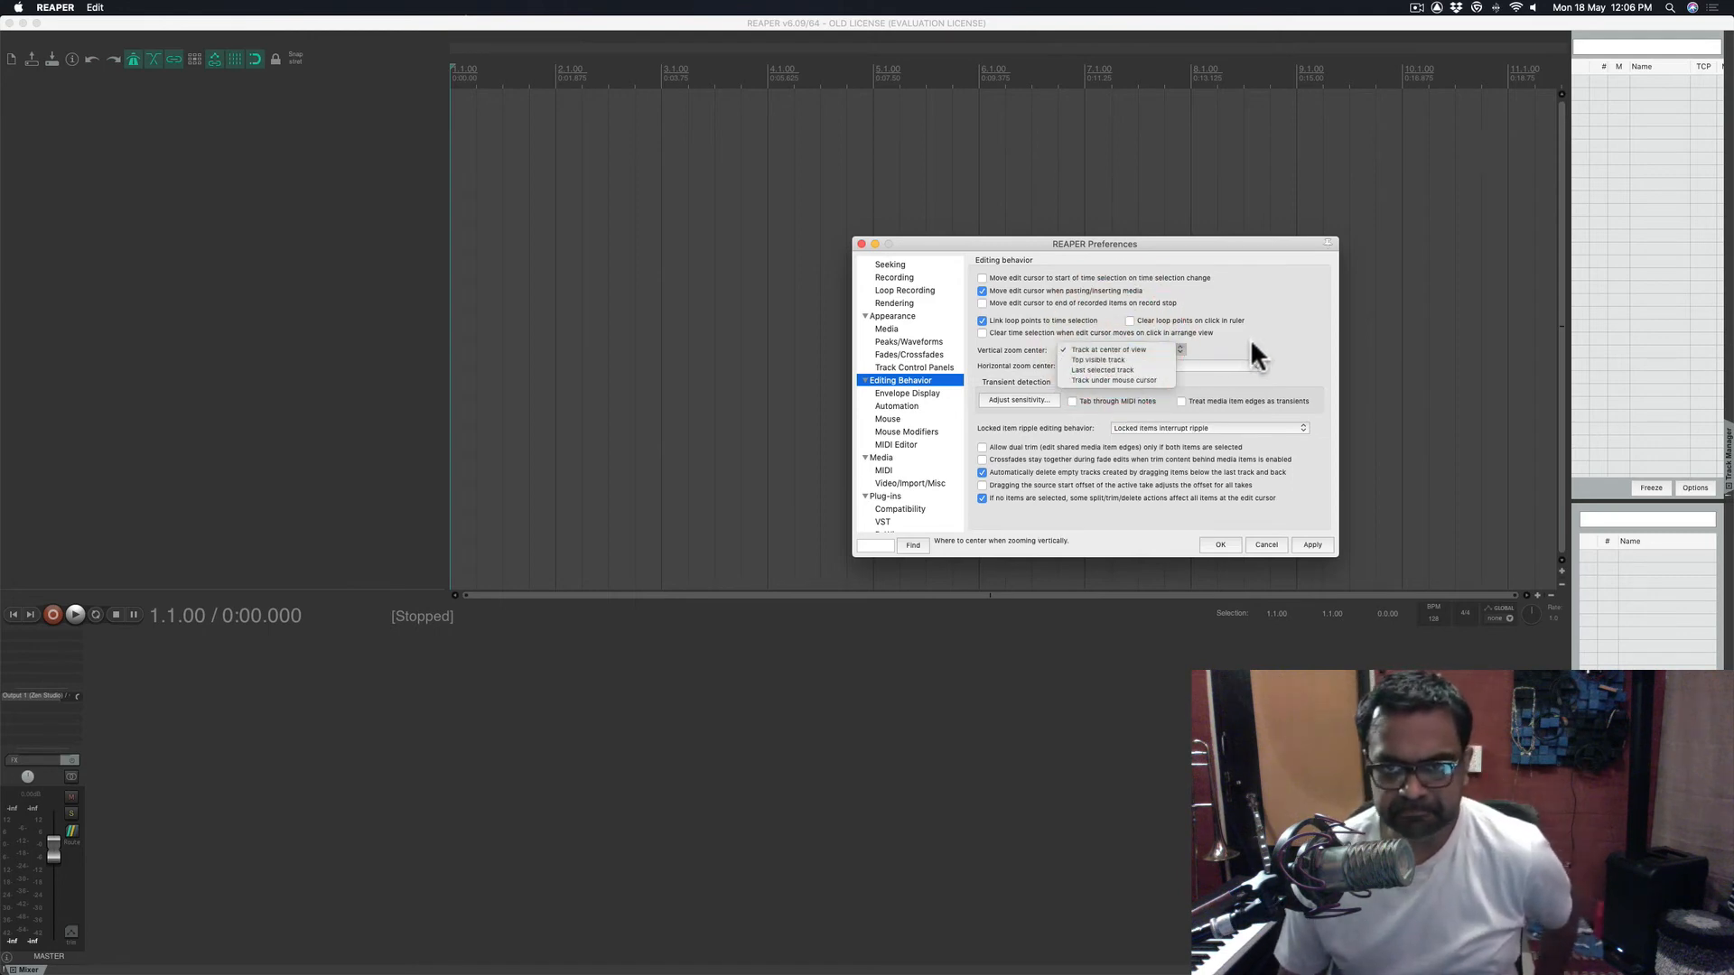
{"action": "left_click", "coordinate": [1309, 348]}
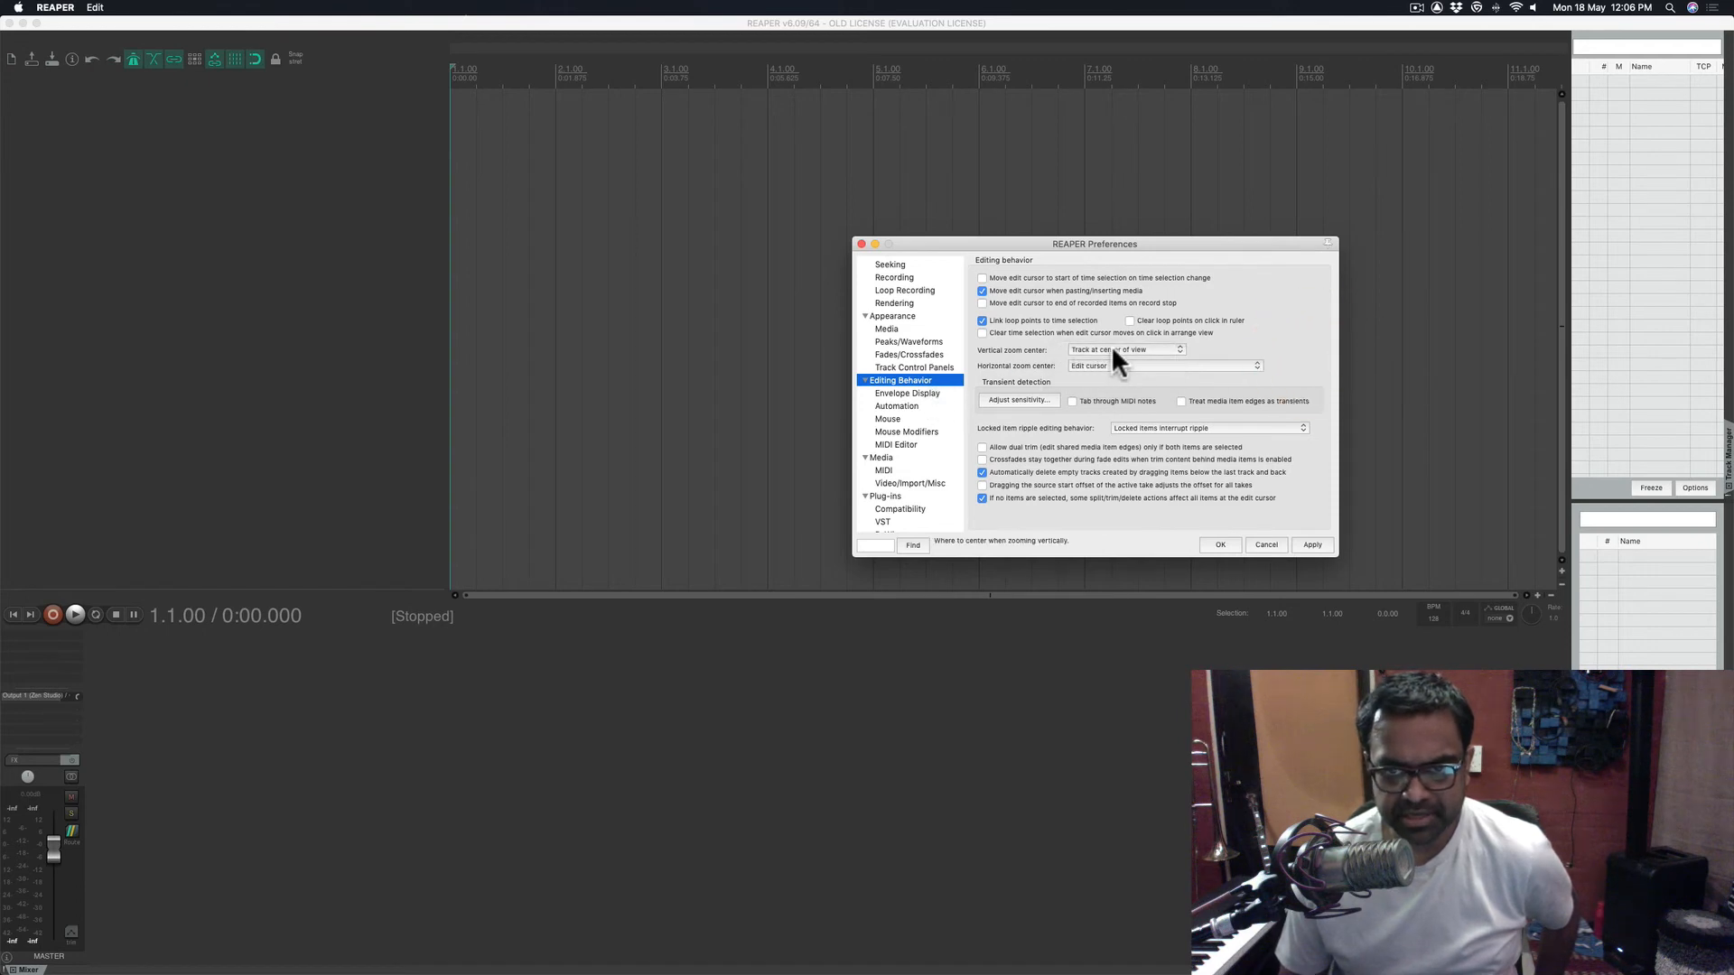
{"action": "left_click", "coordinate": [912, 392]}
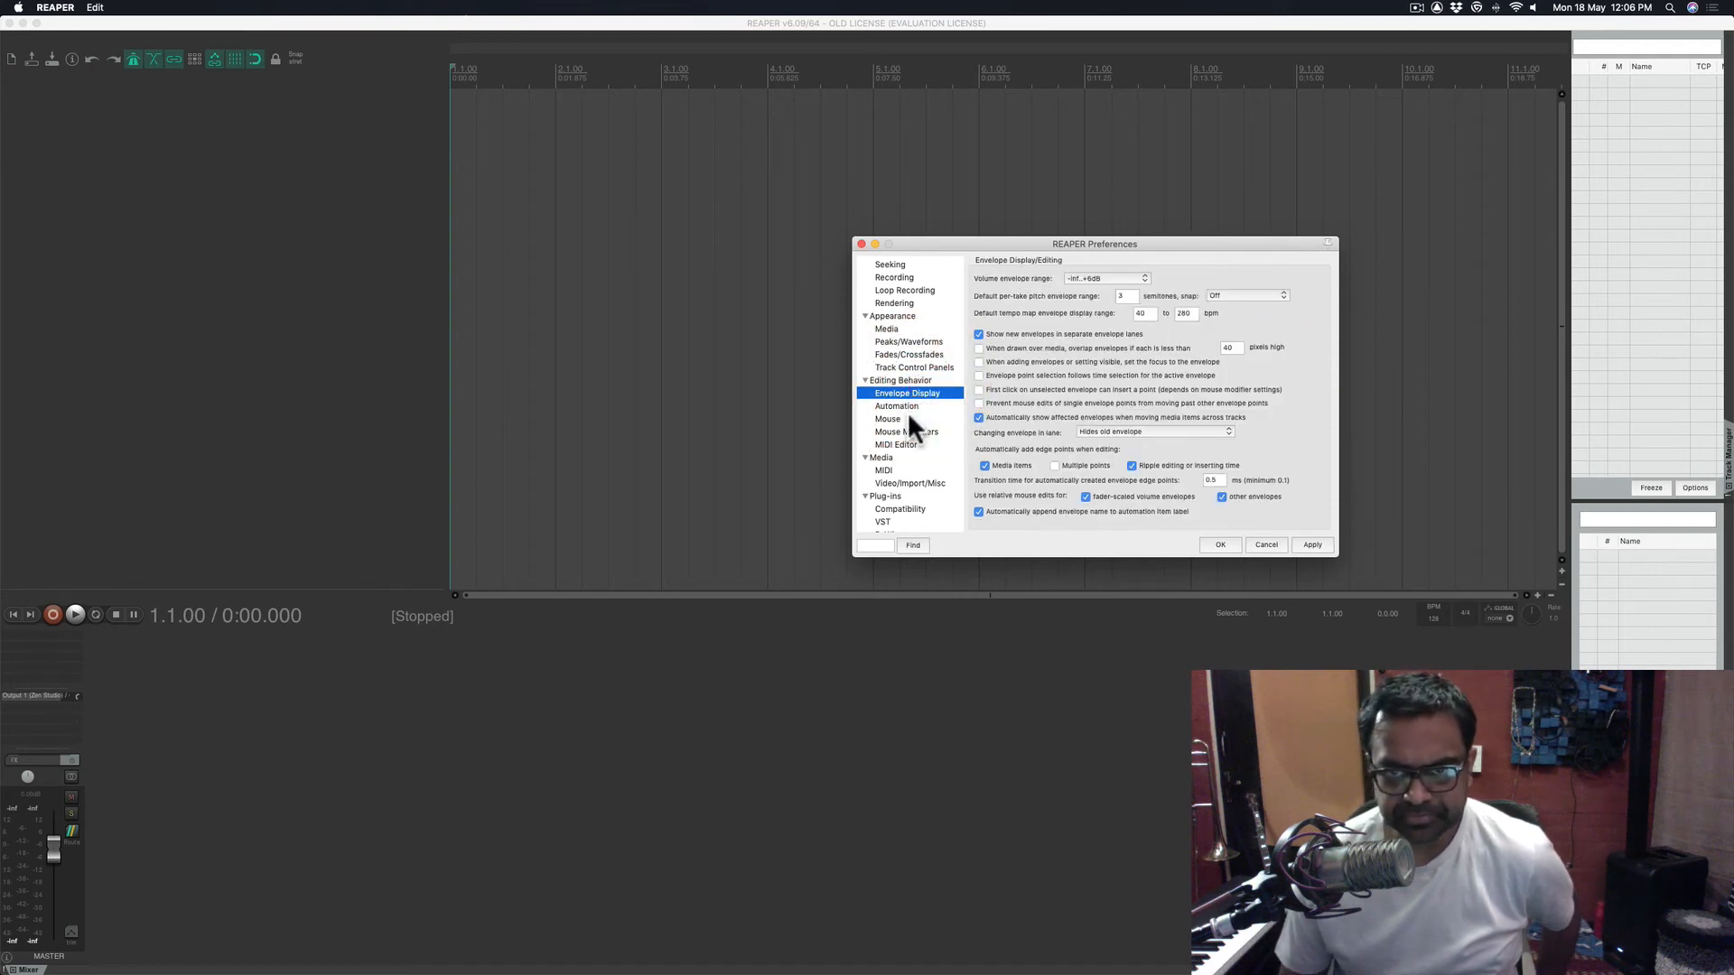
- In Mouse preferences, tick 'Ignore mousewheel on all faders' and keep the mousewheel target
{"action": "left_click", "coordinate": [919, 404]}
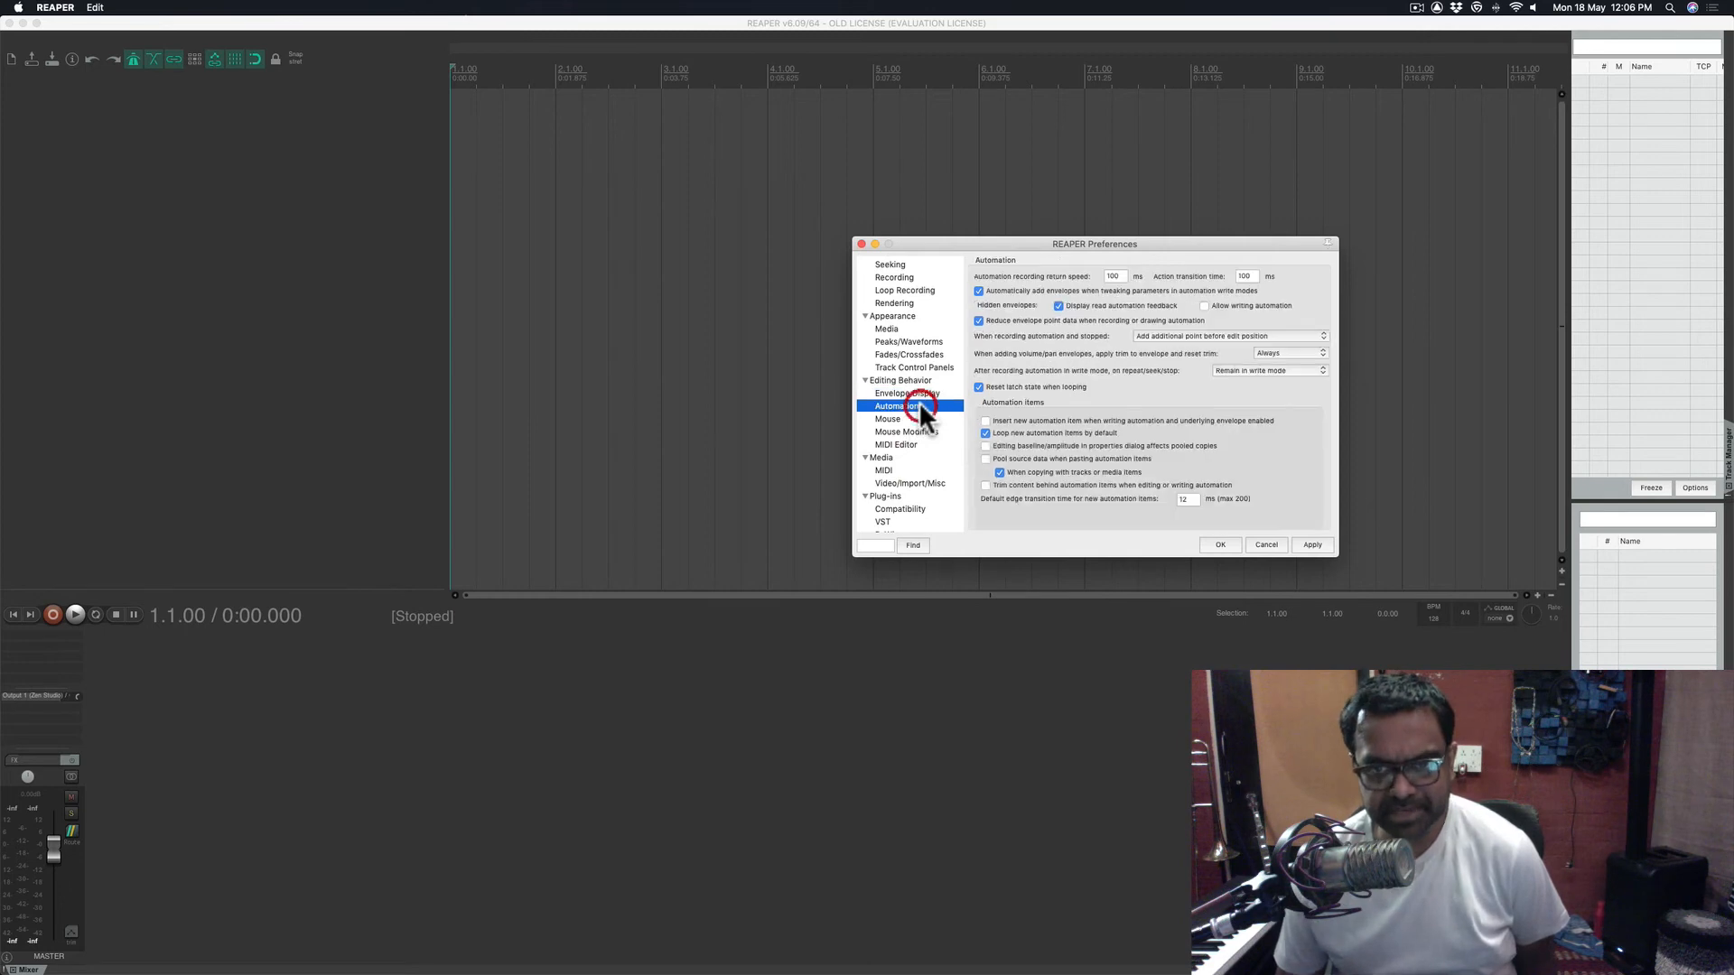
{"action": "left_click", "coordinate": [905, 419]}
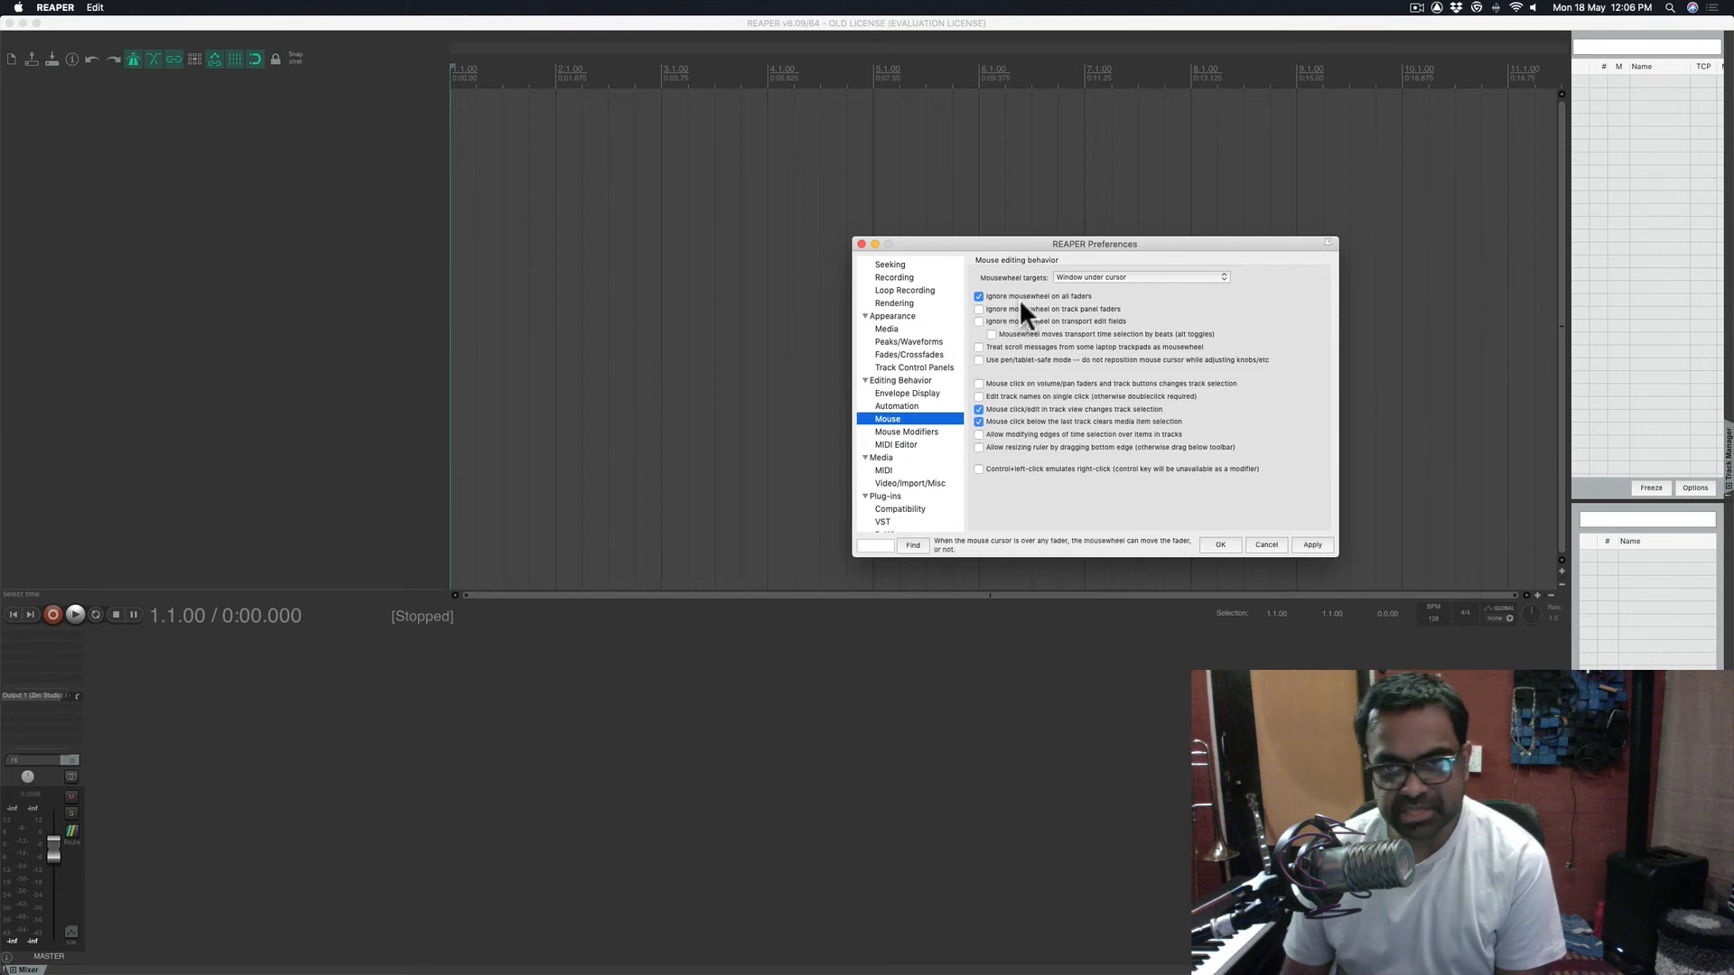
{"action": "left_click", "coordinate": [977, 296]}
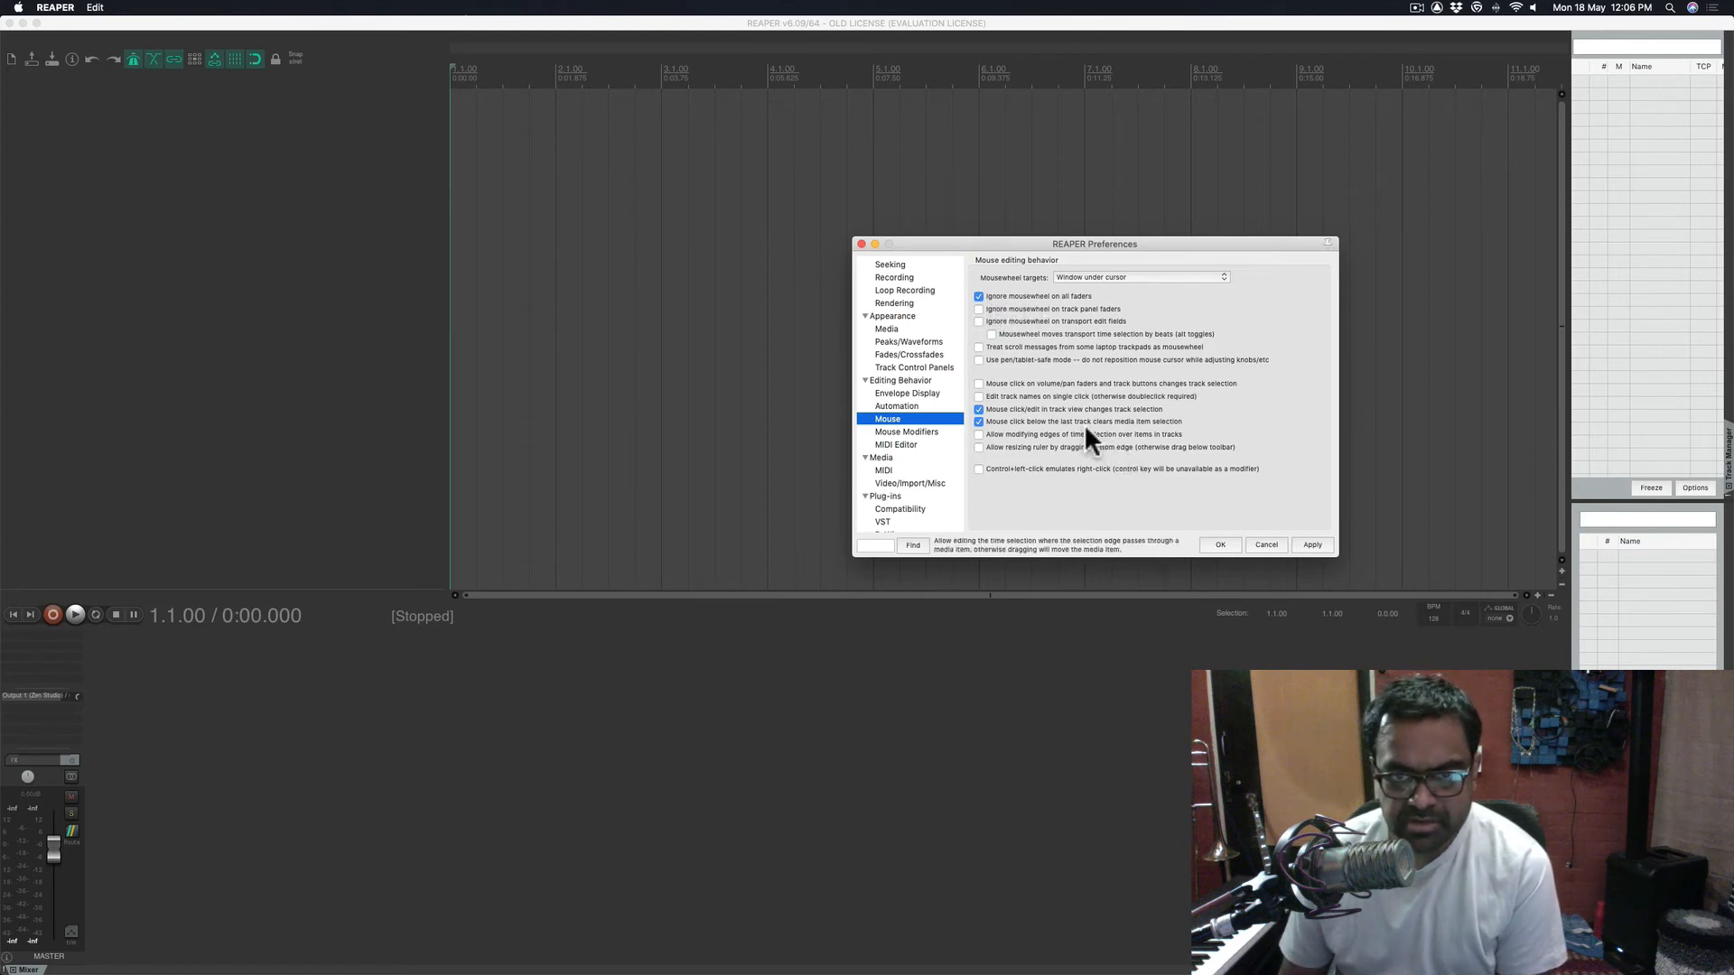
{"action": "left_click", "coordinate": [1098, 273]}
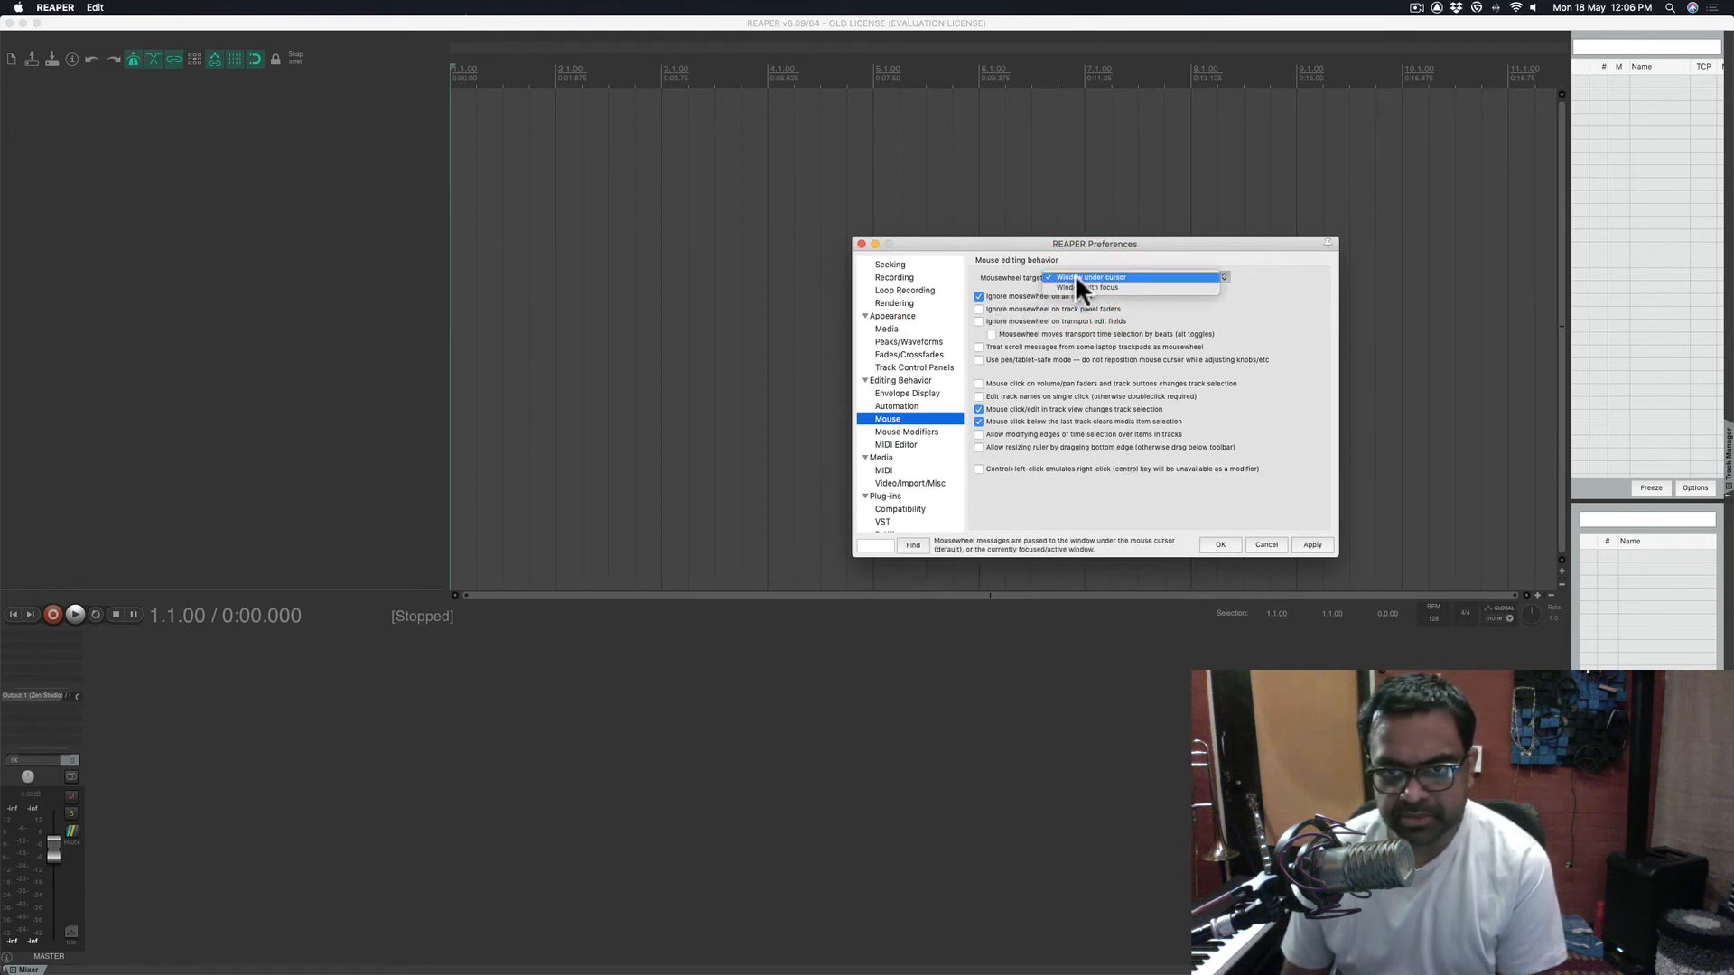
{"action": "left_click", "coordinate": [1075, 273]}
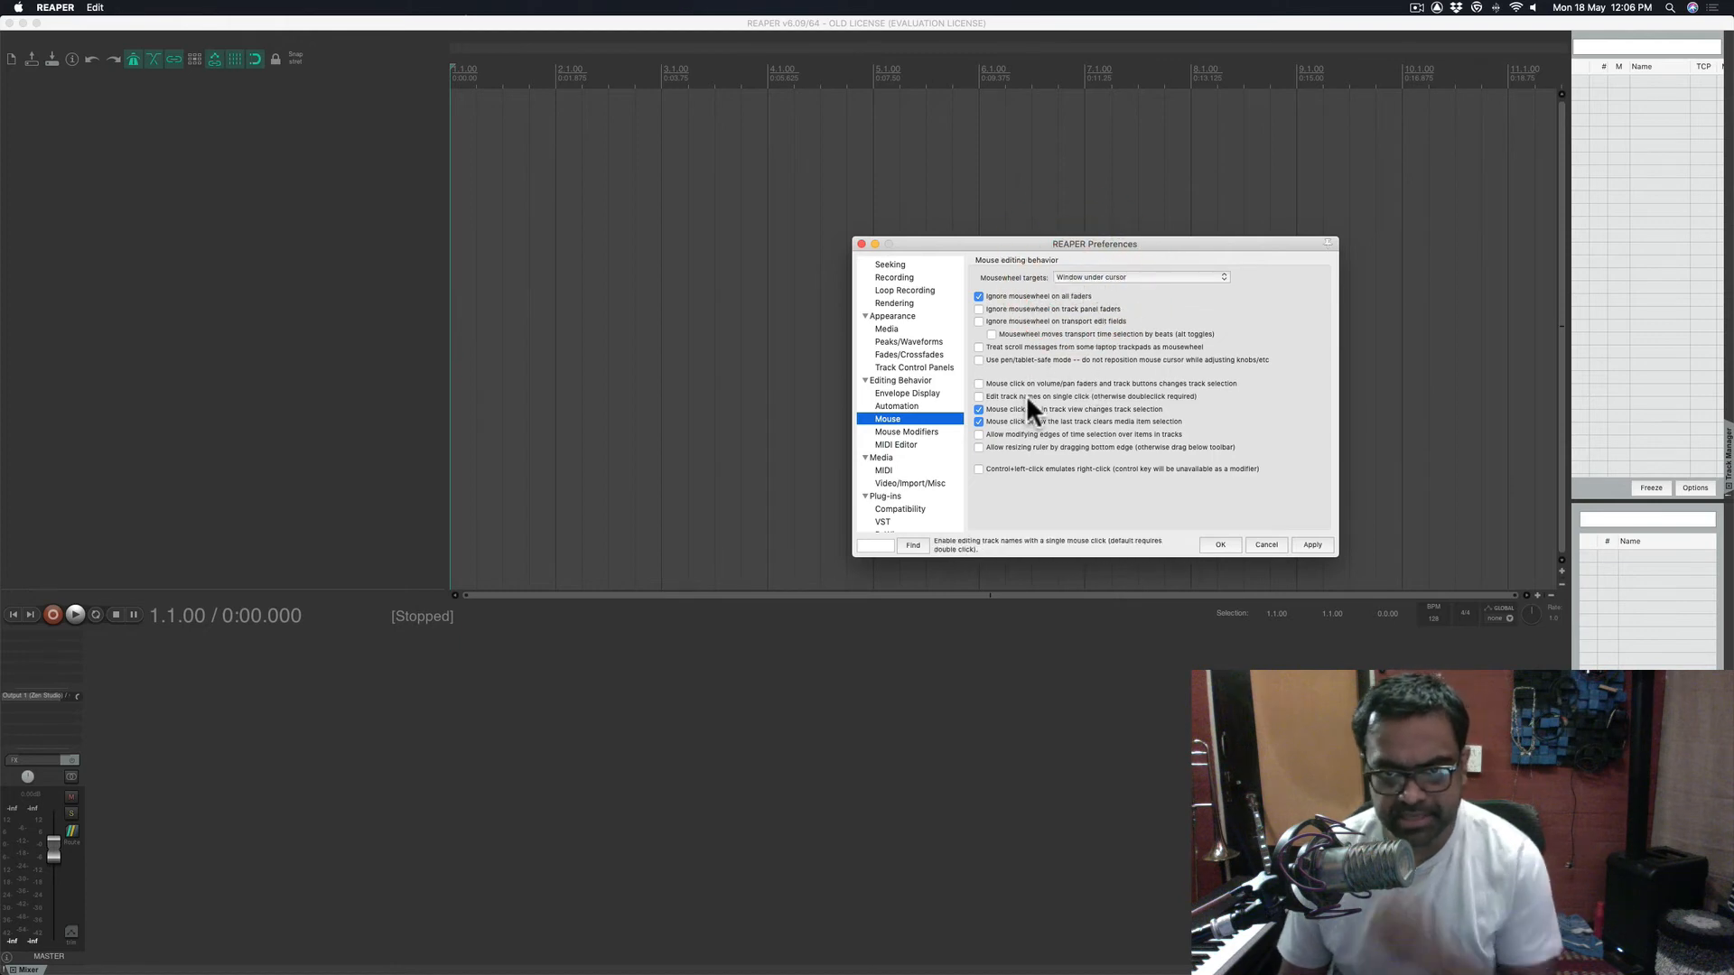
- Look over the Mouse Modifiers and MIDI Editor pages, then go to Media
{"action": "left_click", "coordinate": [909, 430]}
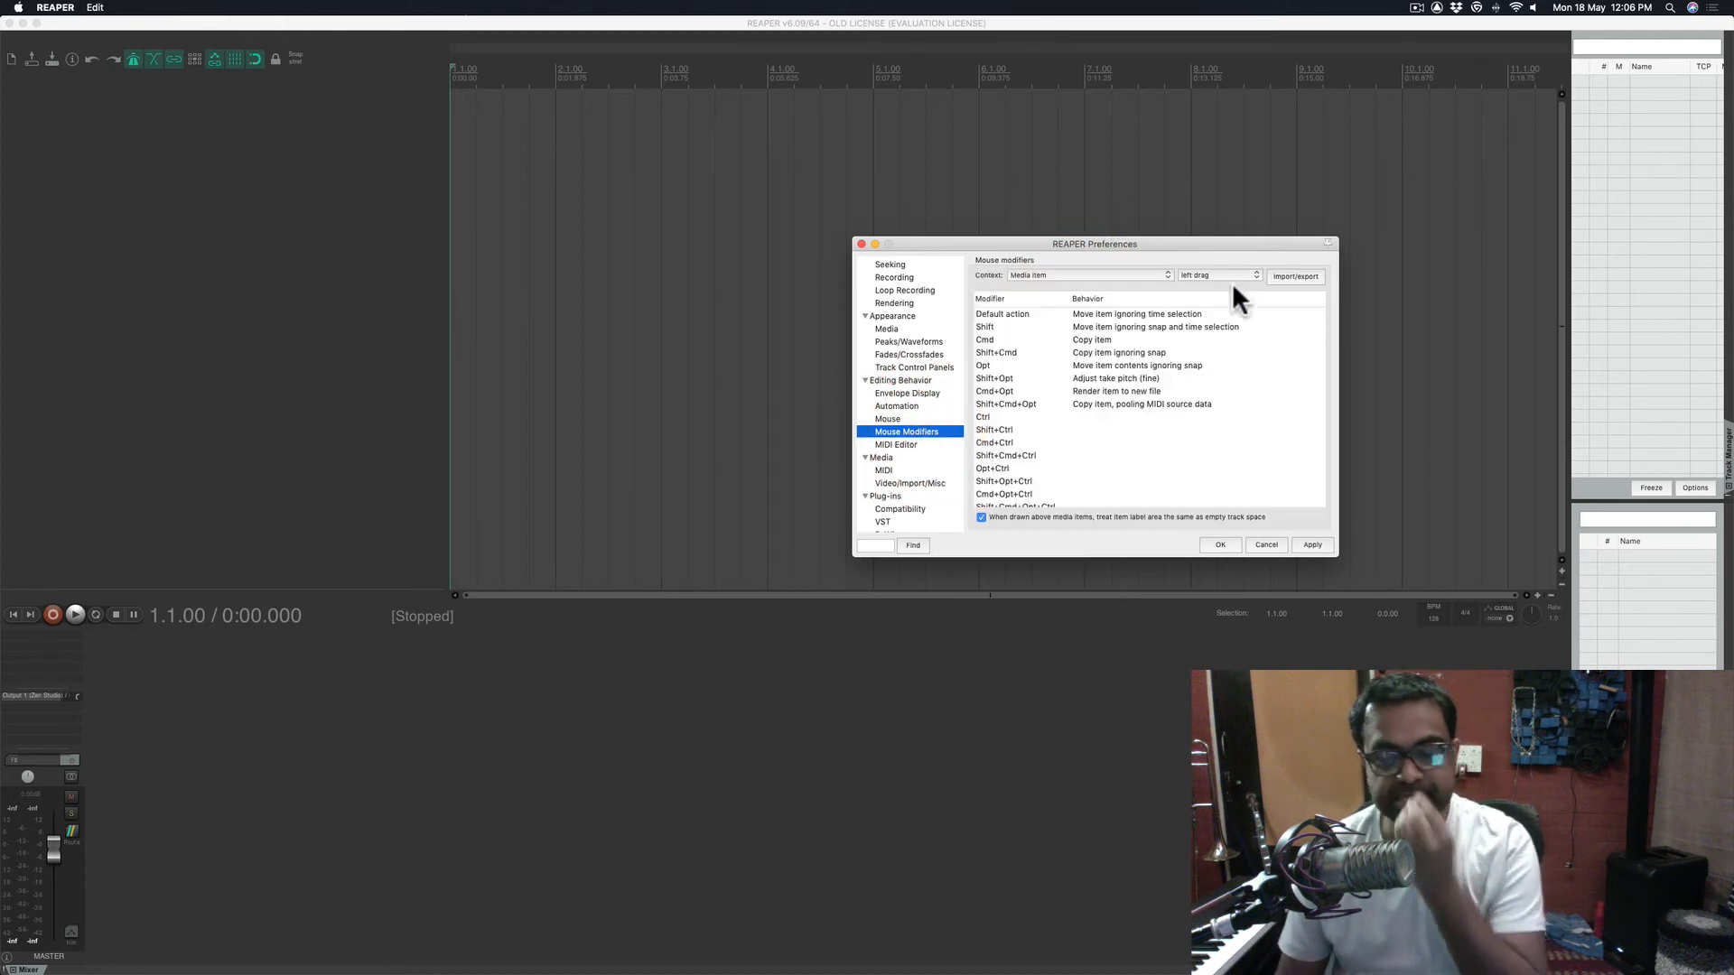
{"action": "left_click", "coordinate": [917, 443]}
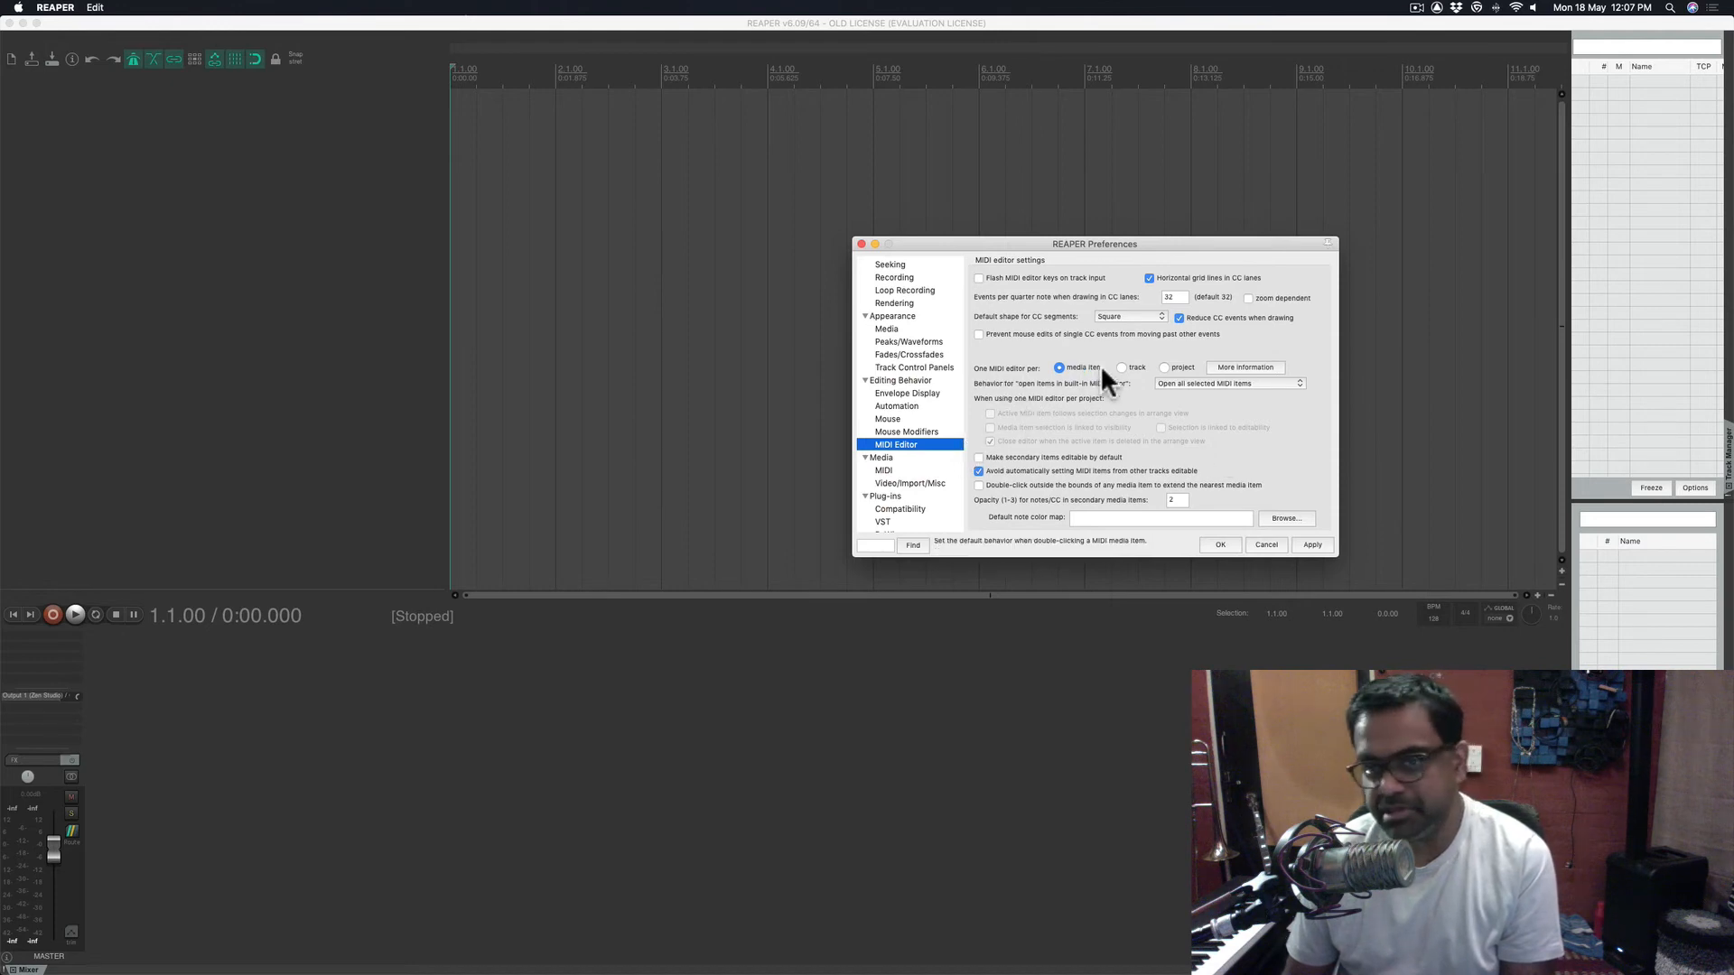
{"action": "scroll", "coordinate": [935, 417], "scroll_direction": "down", "scroll_amount": 3}
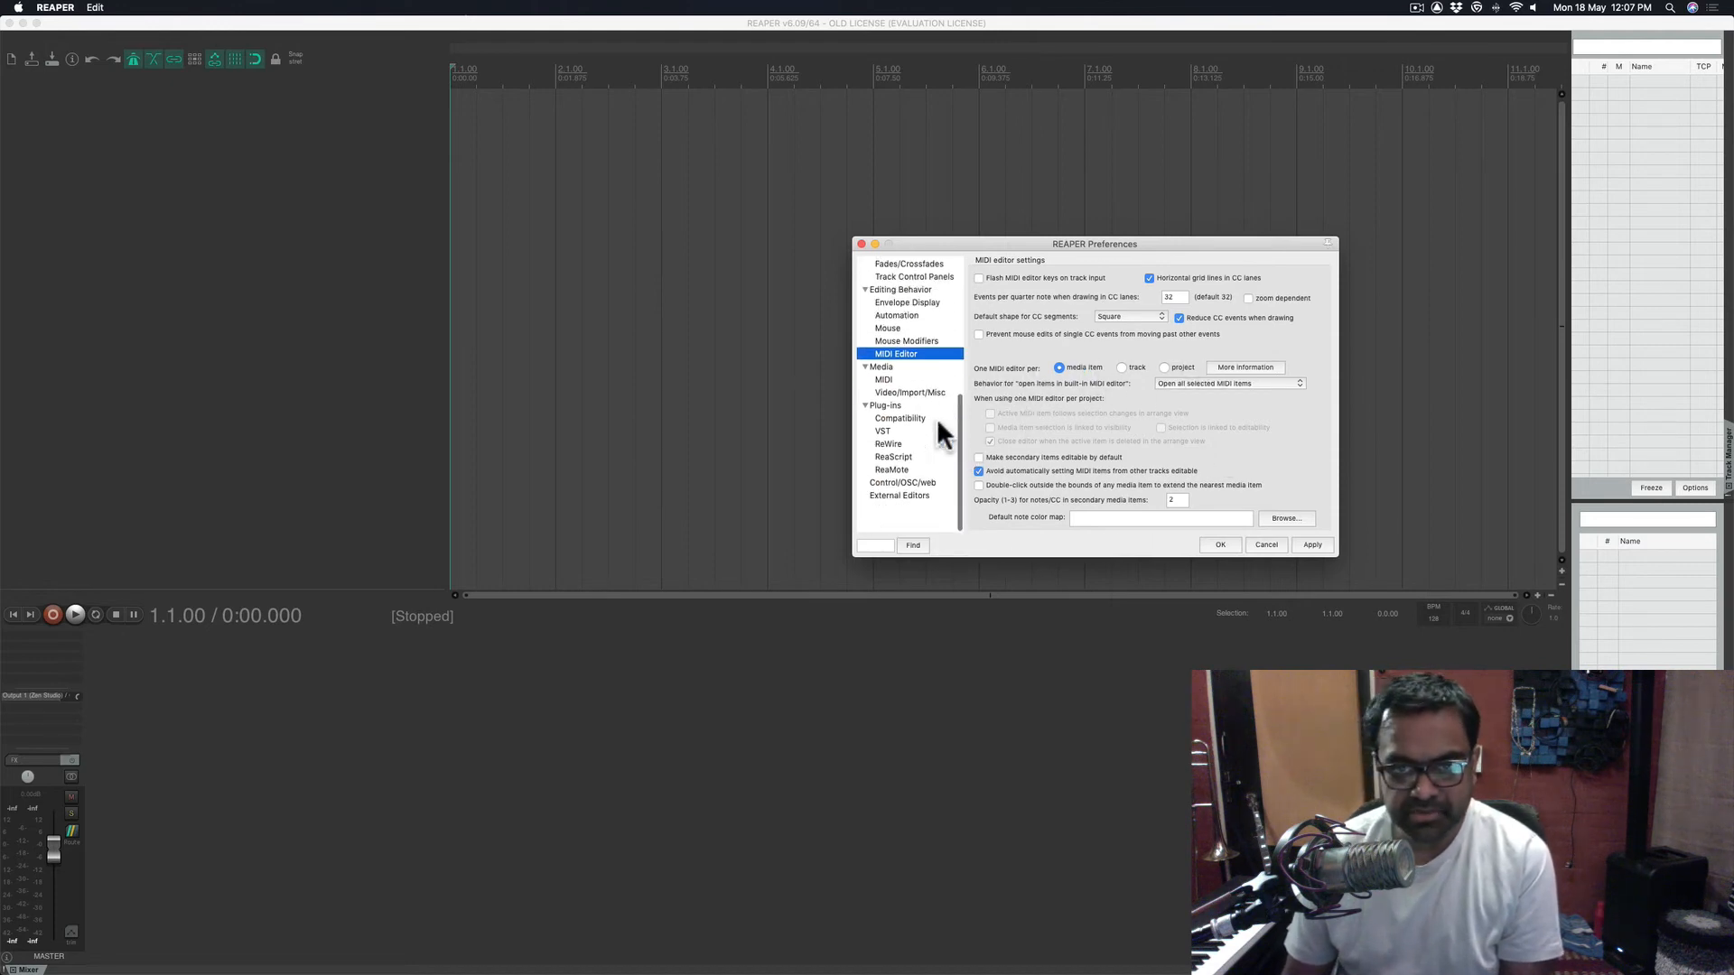
{"action": "left_click", "coordinate": [895, 397]}
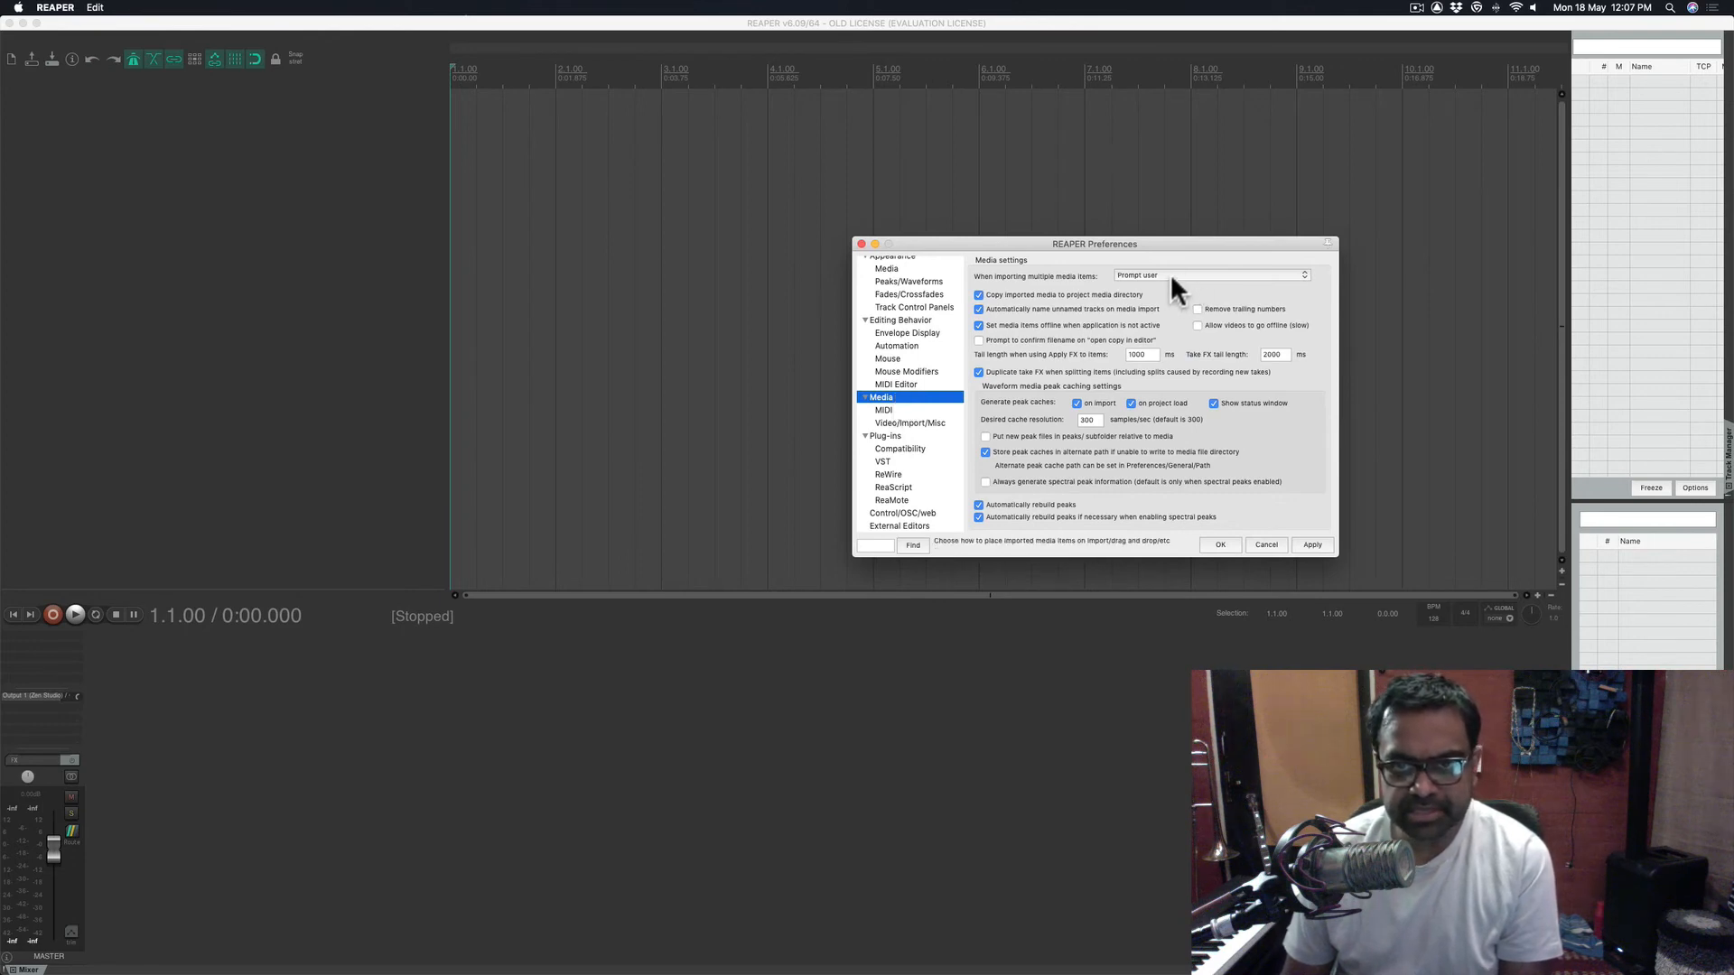
- Keep multiple-item imports on Prompt user and 'Copy imported media' ticked
{"action": "left_click", "coordinate": [1143, 274]}
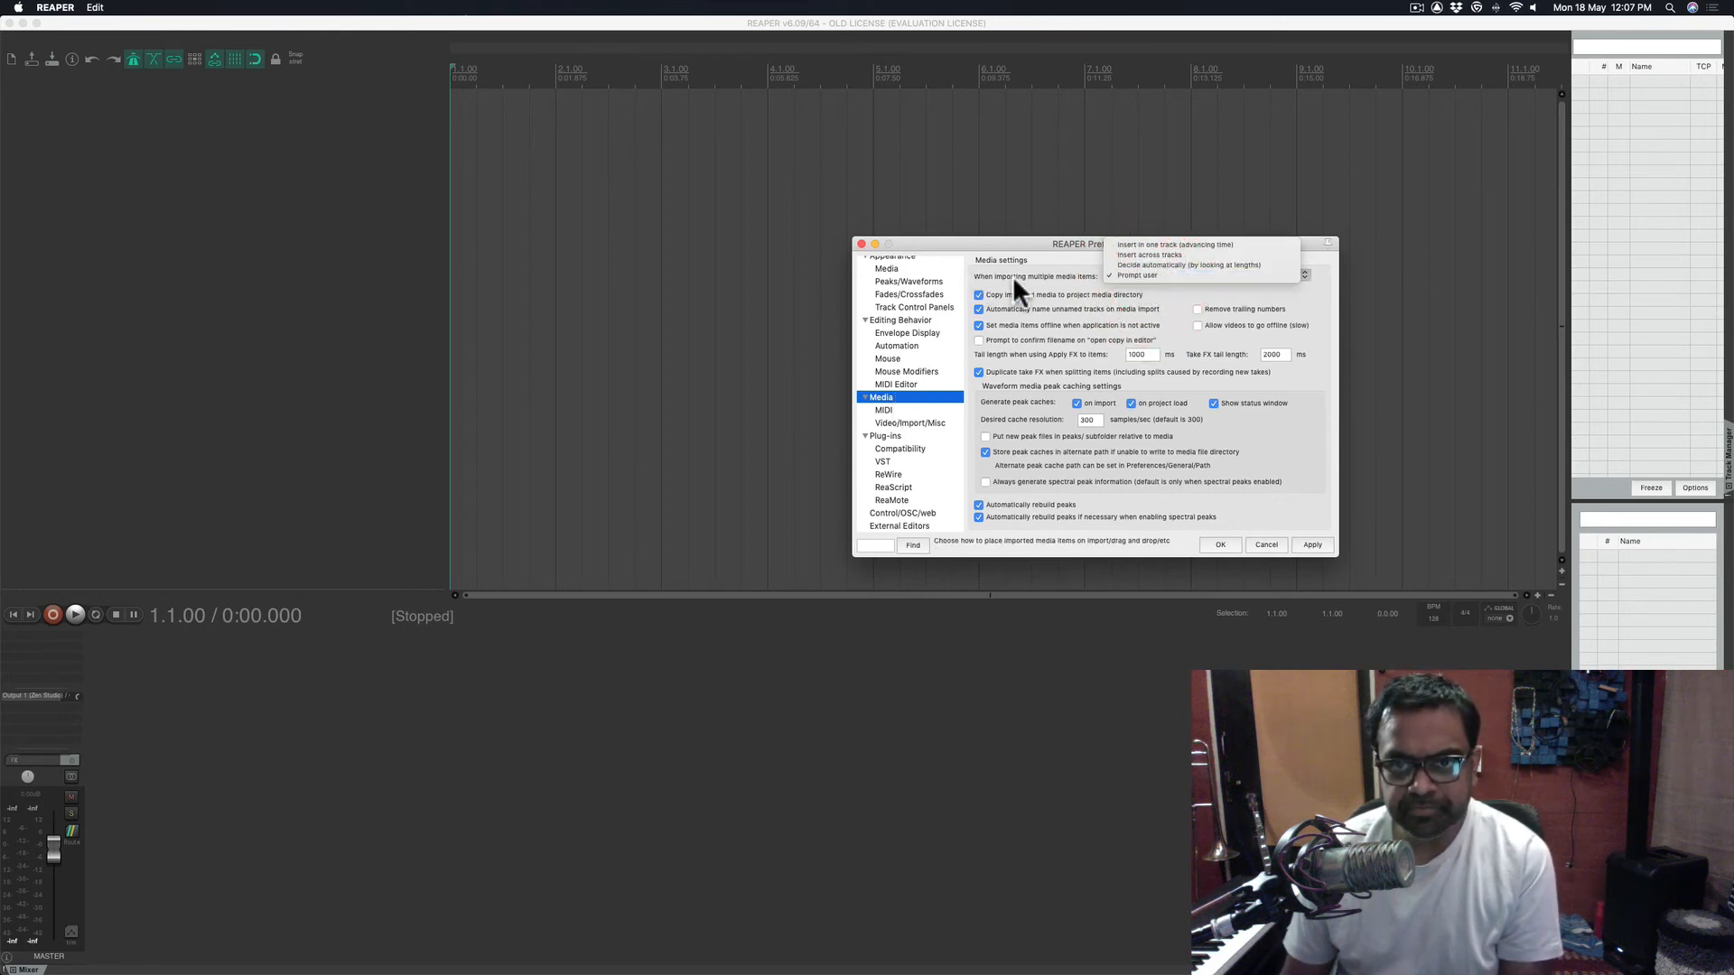
{"action": "left_click", "coordinate": [1011, 275]}
{"action": "left_click", "coordinate": [1153, 272]}
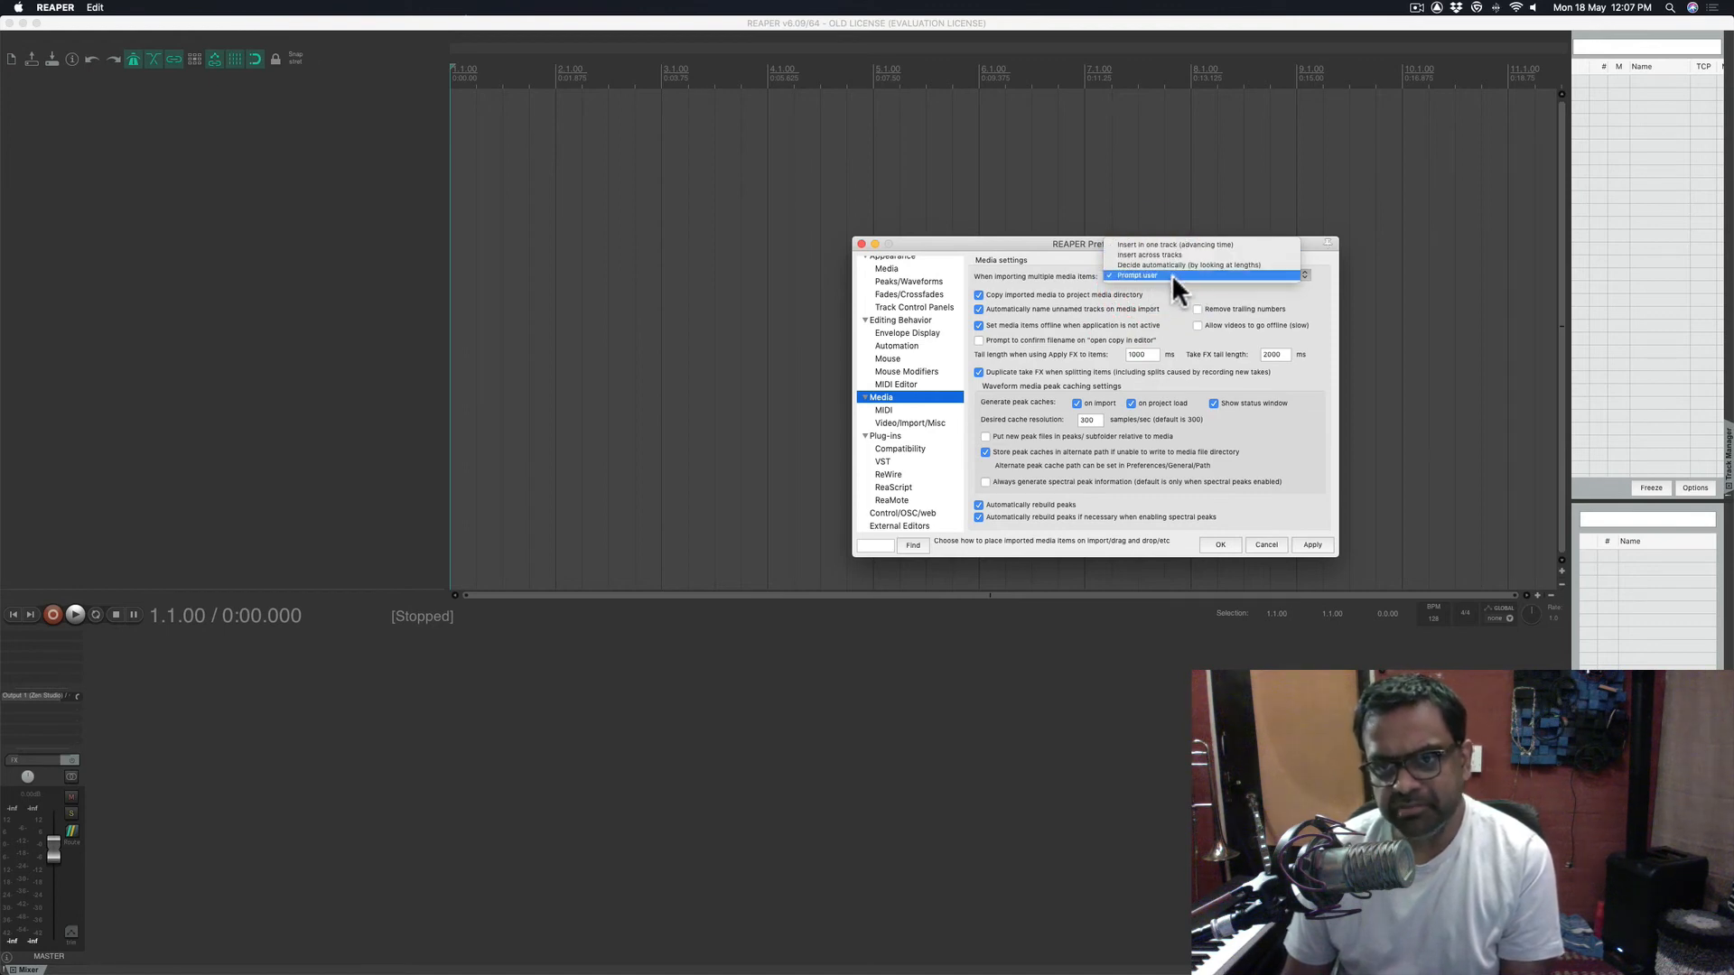
{"action": "left_click", "coordinate": [1180, 291]}
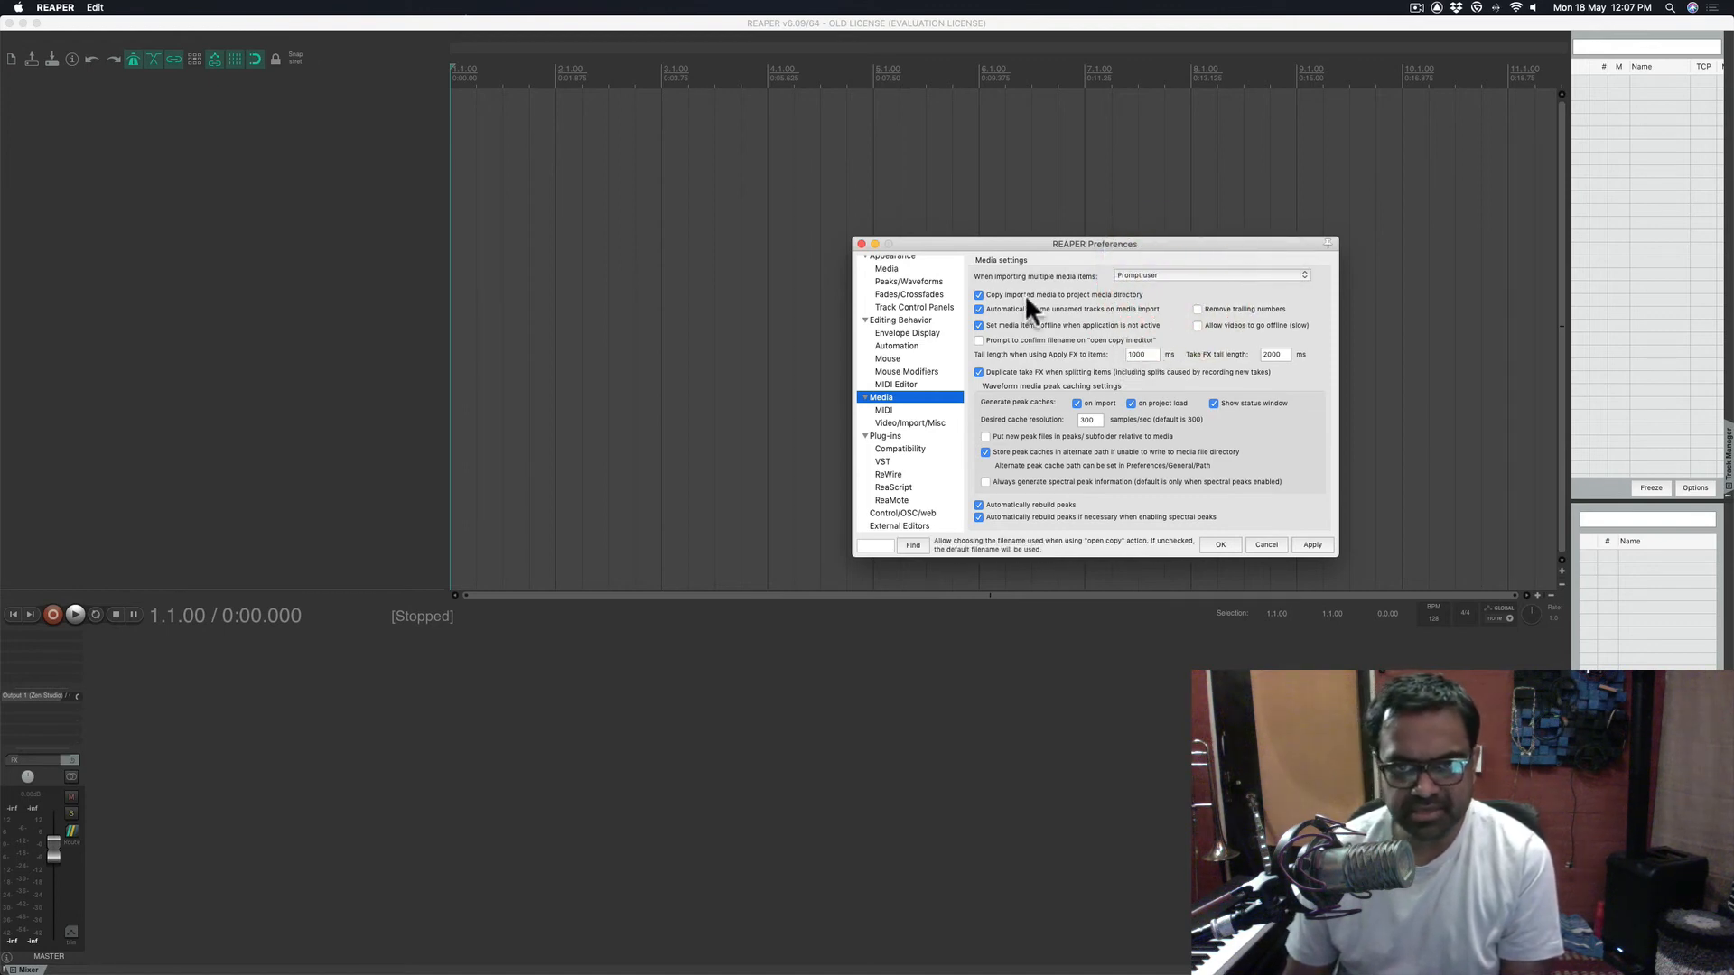
{"action": "left_click", "coordinate": [978, 295]}
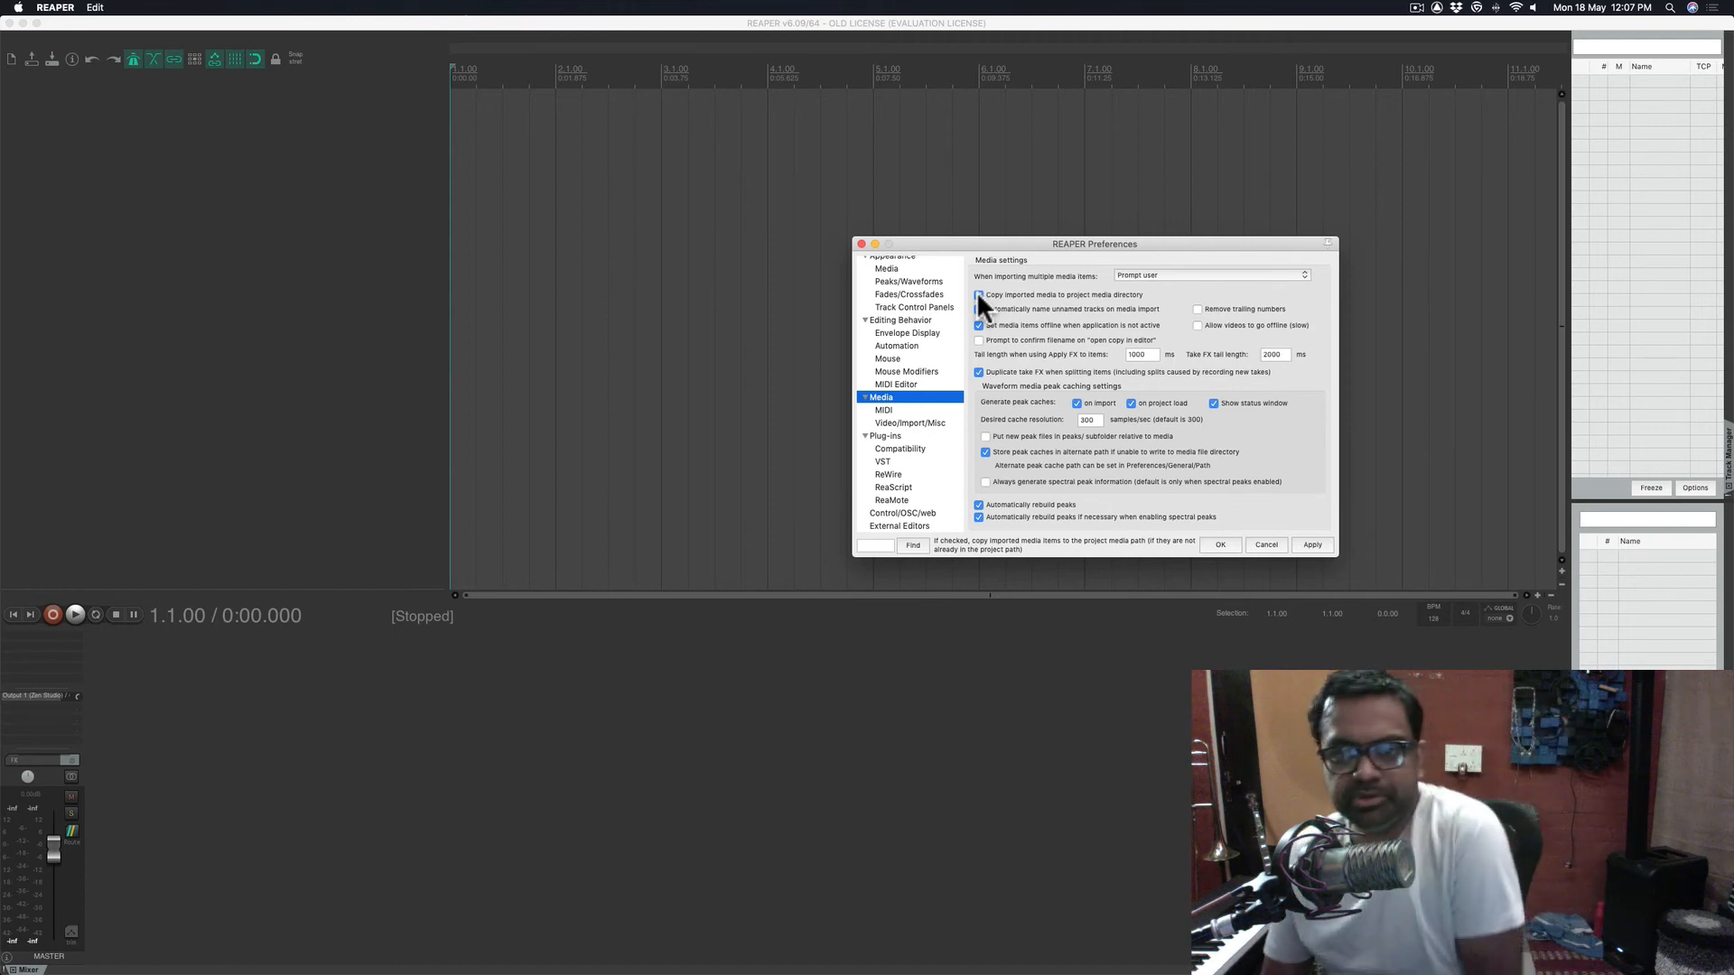
{"action": "left_click", "coordinate": [978, 294]}
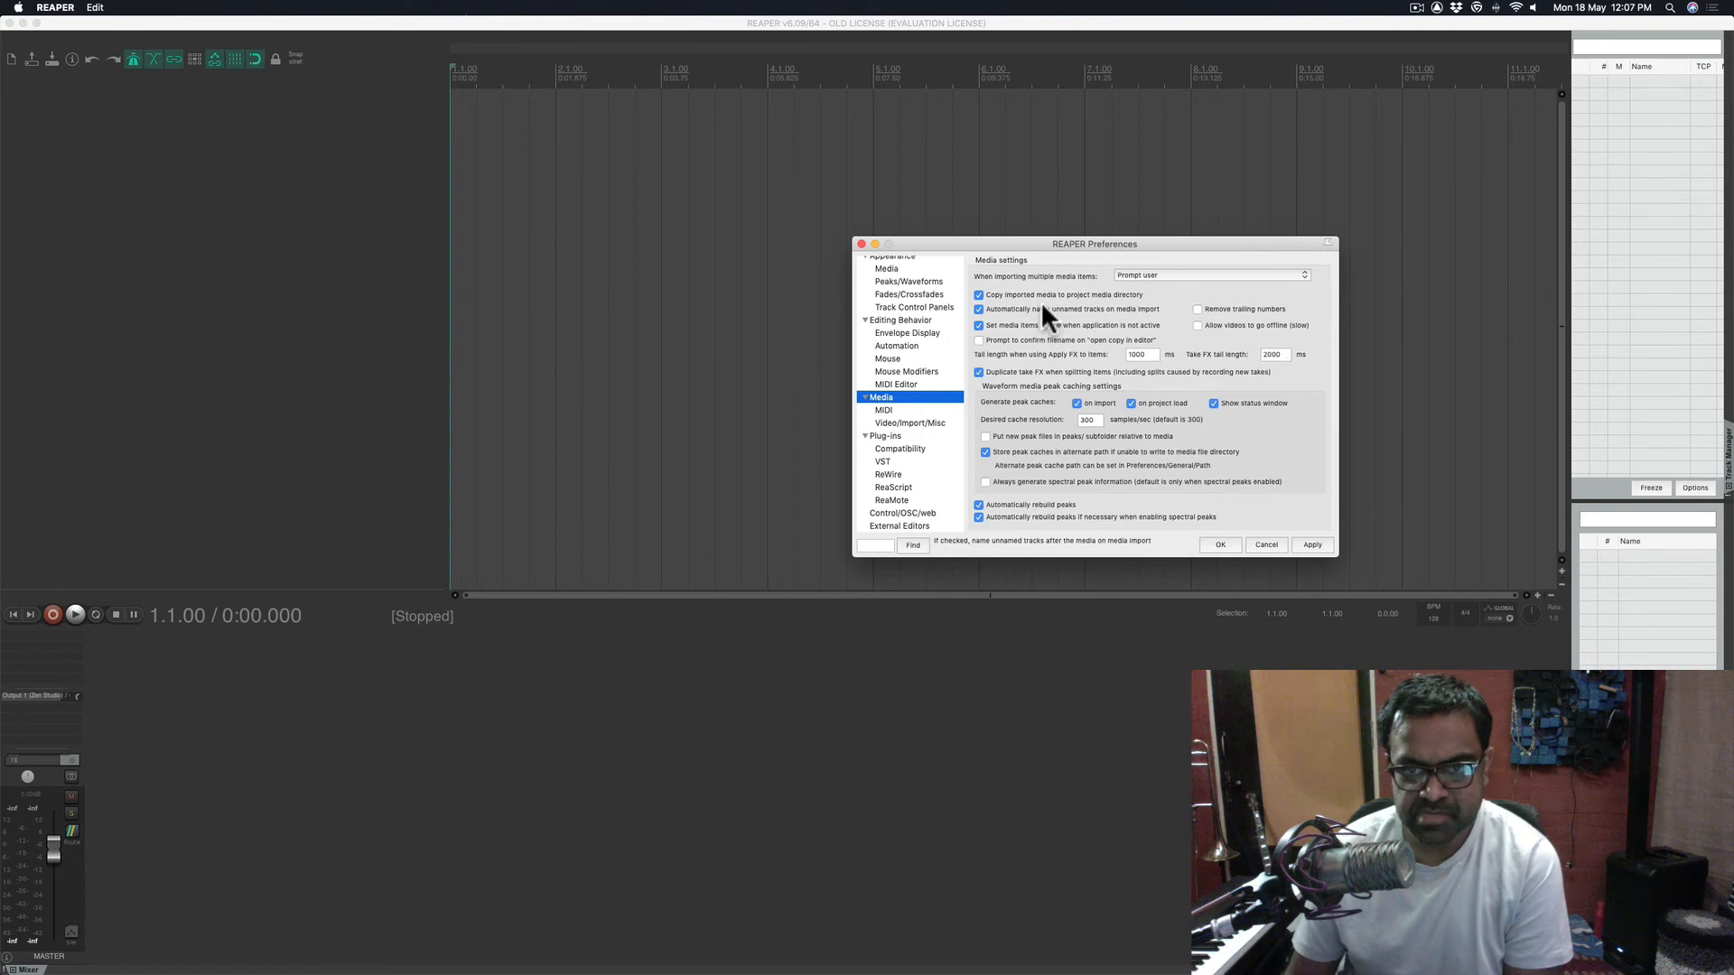
- Review the MIDI, plug-in, VST and ReWire pages, then apply and close Preferences
{"action": "left_click", "coordinate": [908, 410]}
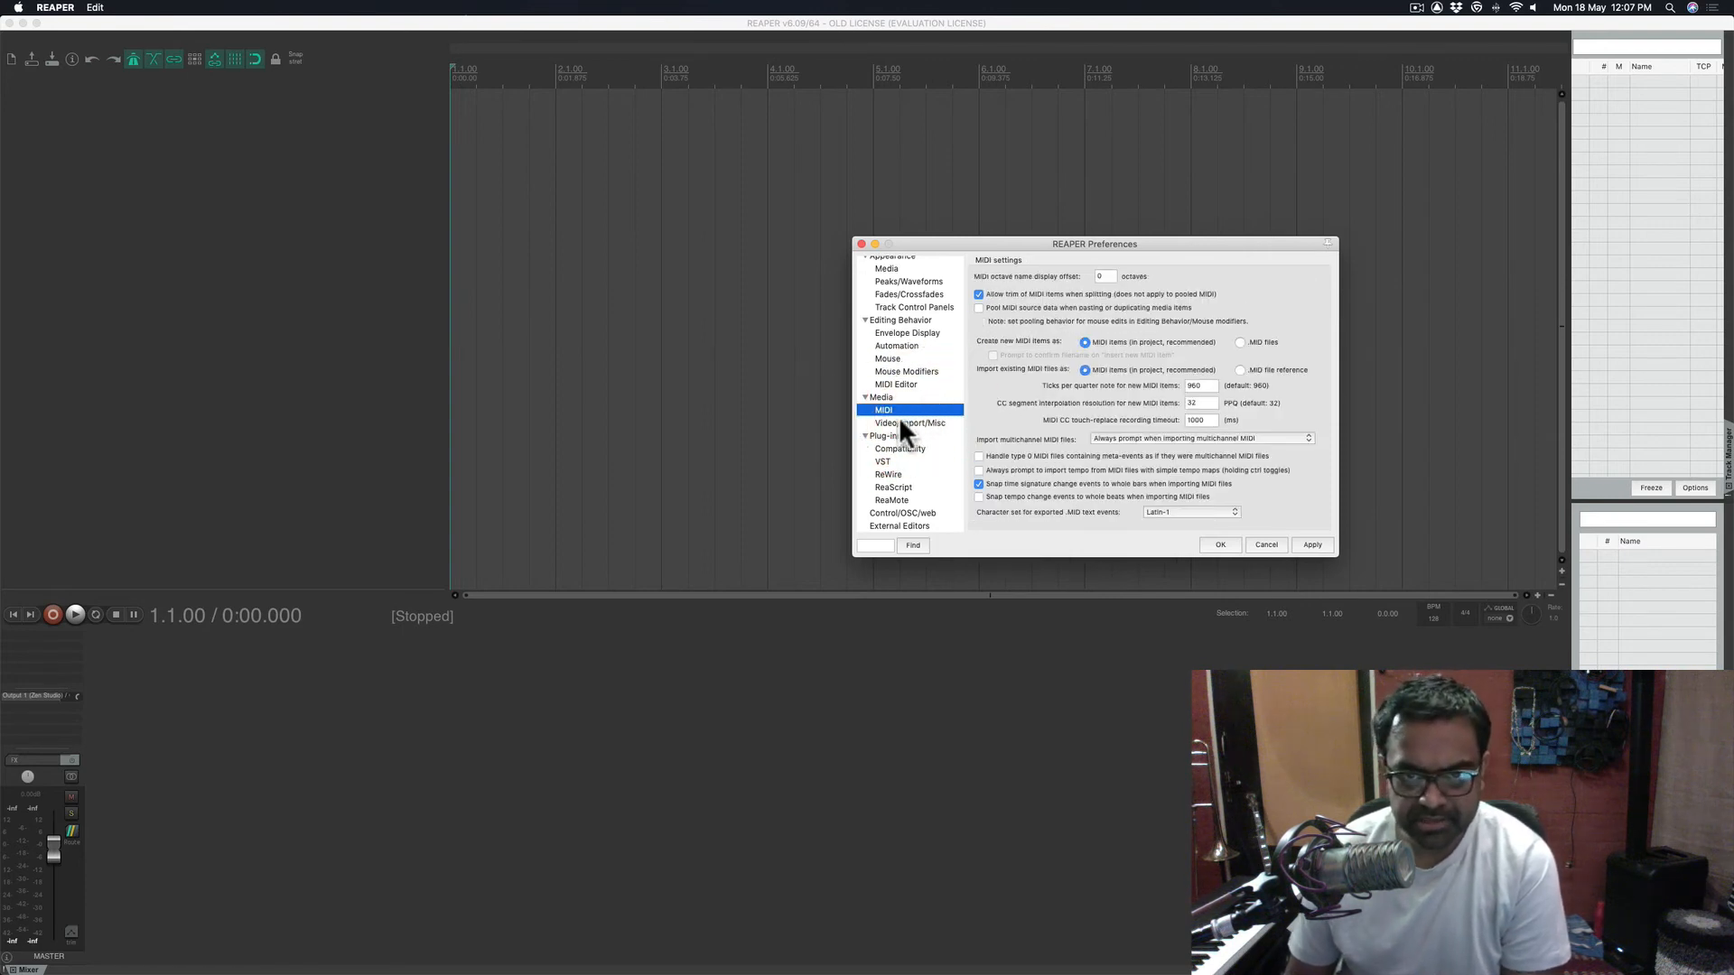
{"action": "left_click", "coordinate": [907, 421]}
{"action": "left_click", "coordinate": [897, 435]}
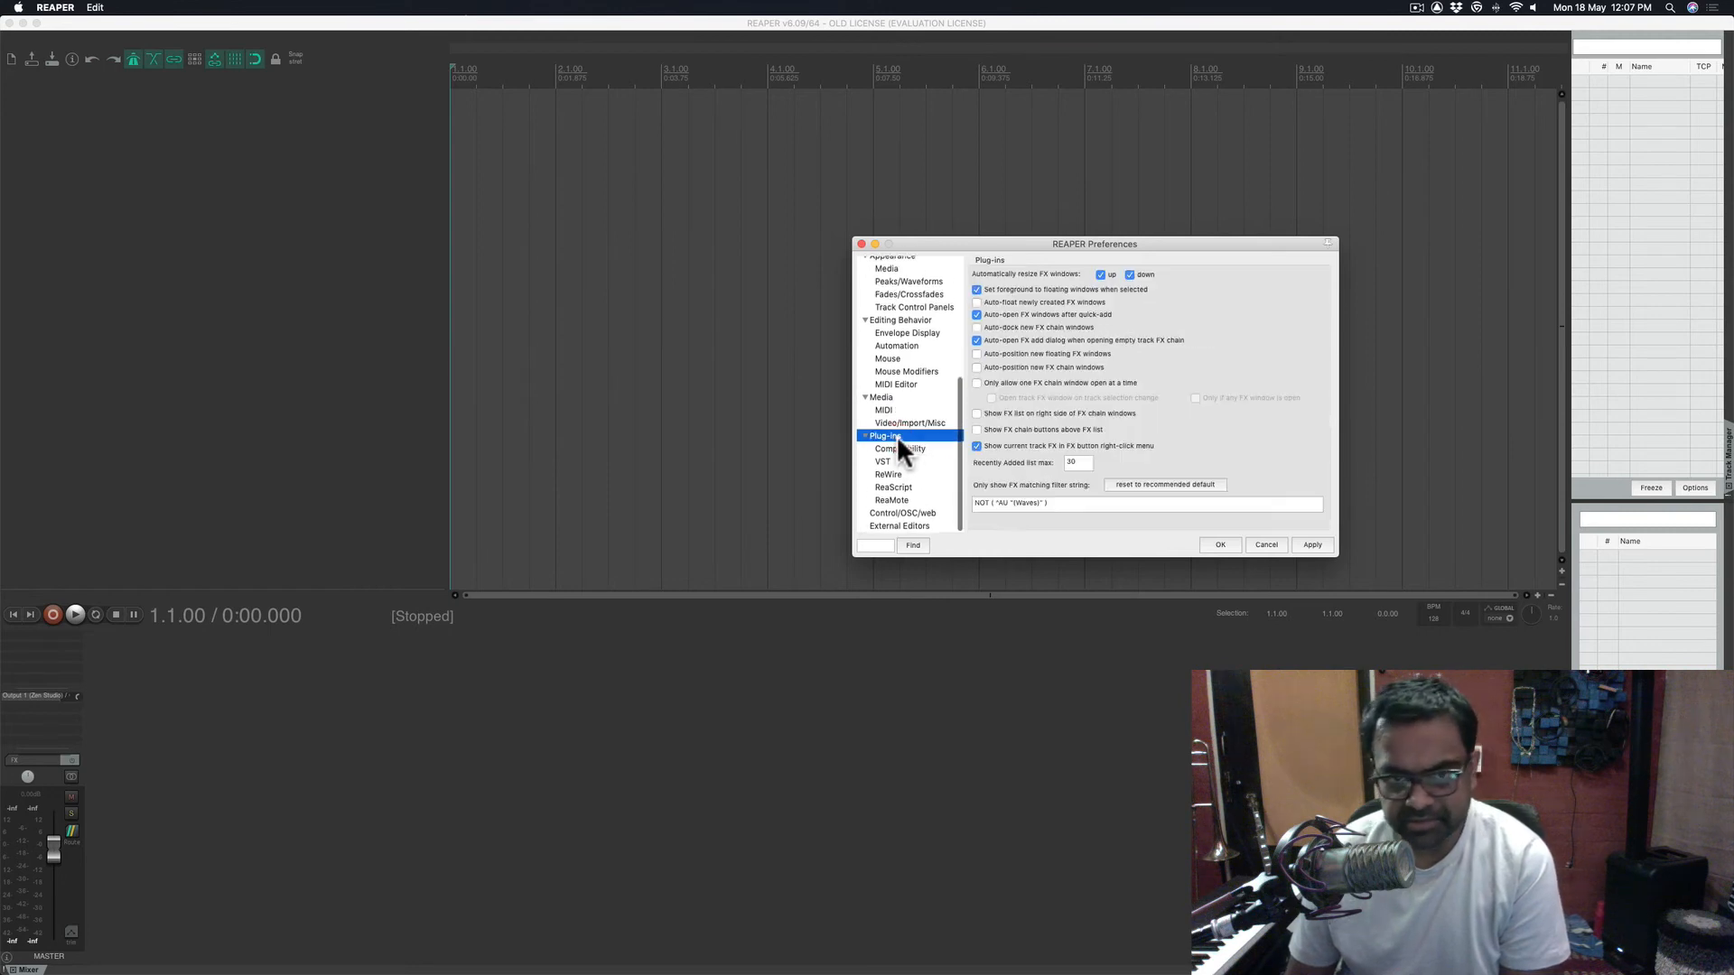
{"action": "left_click", "coordinate": [898, 448]}
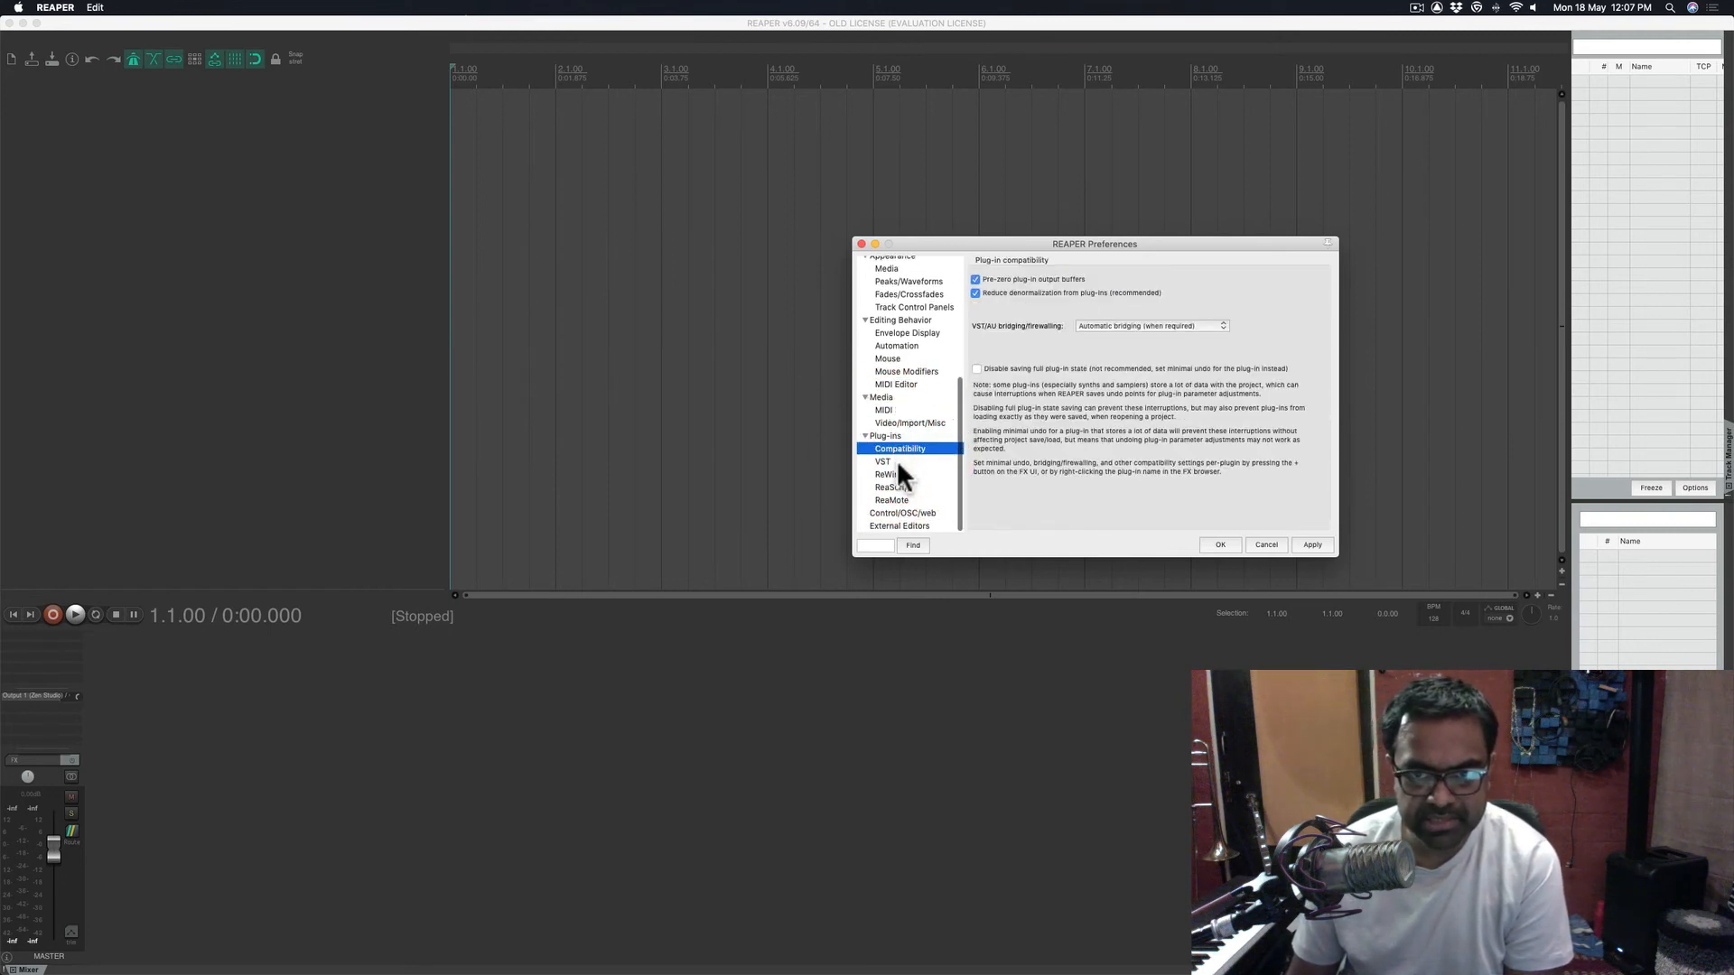
{"action": "left_click", "coordinate": [894, 461]}
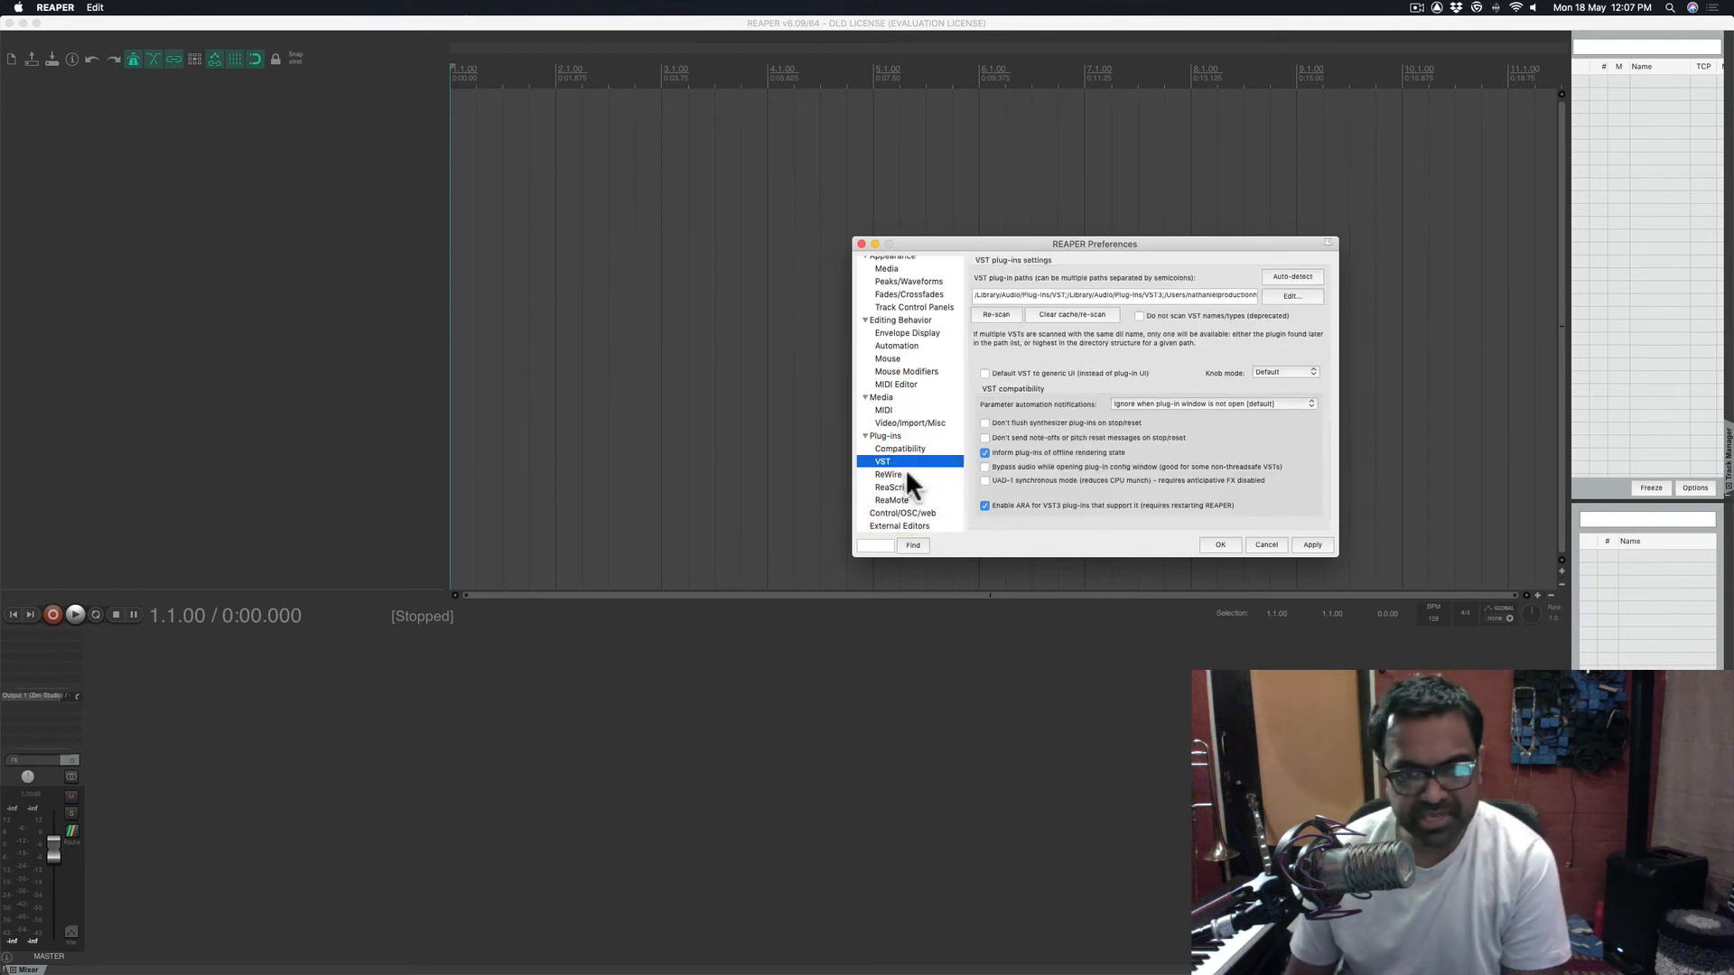
{"action": "left_click", "coordinate": [904, 470]}
{"action": "scroll", "coordinate": [905, 469], "scroll_direction": "up", "scroll_amount": 5}
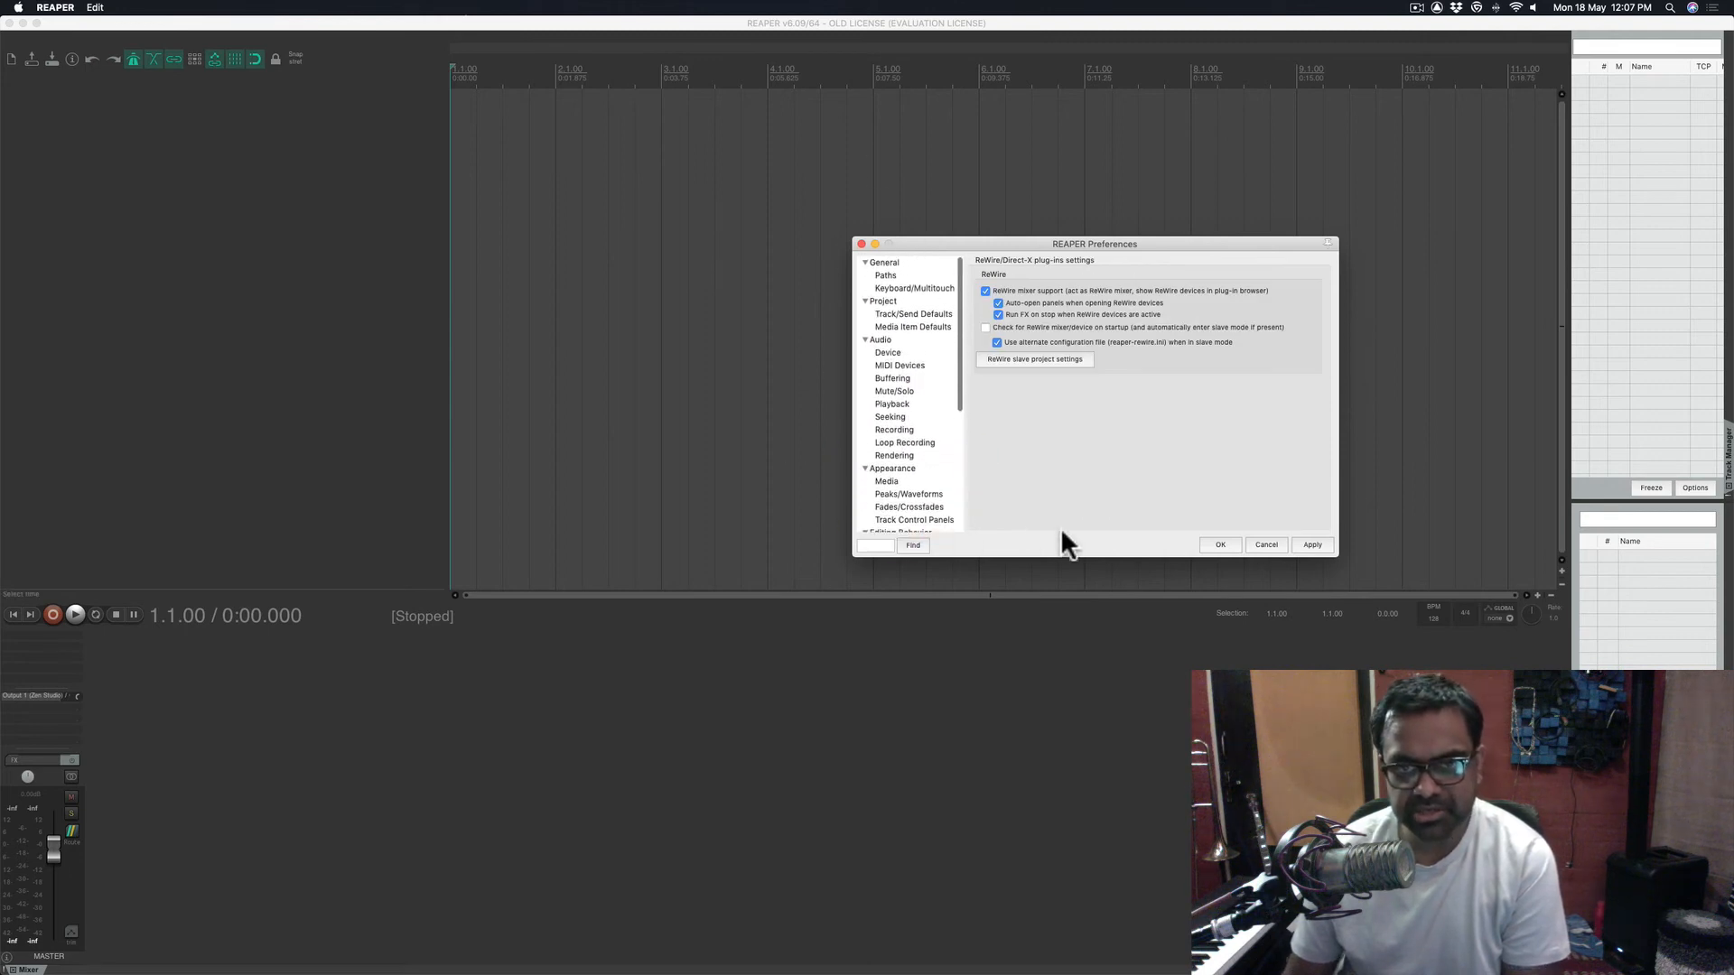
{"action": "left_click", "coordinate": [1307, 540]}
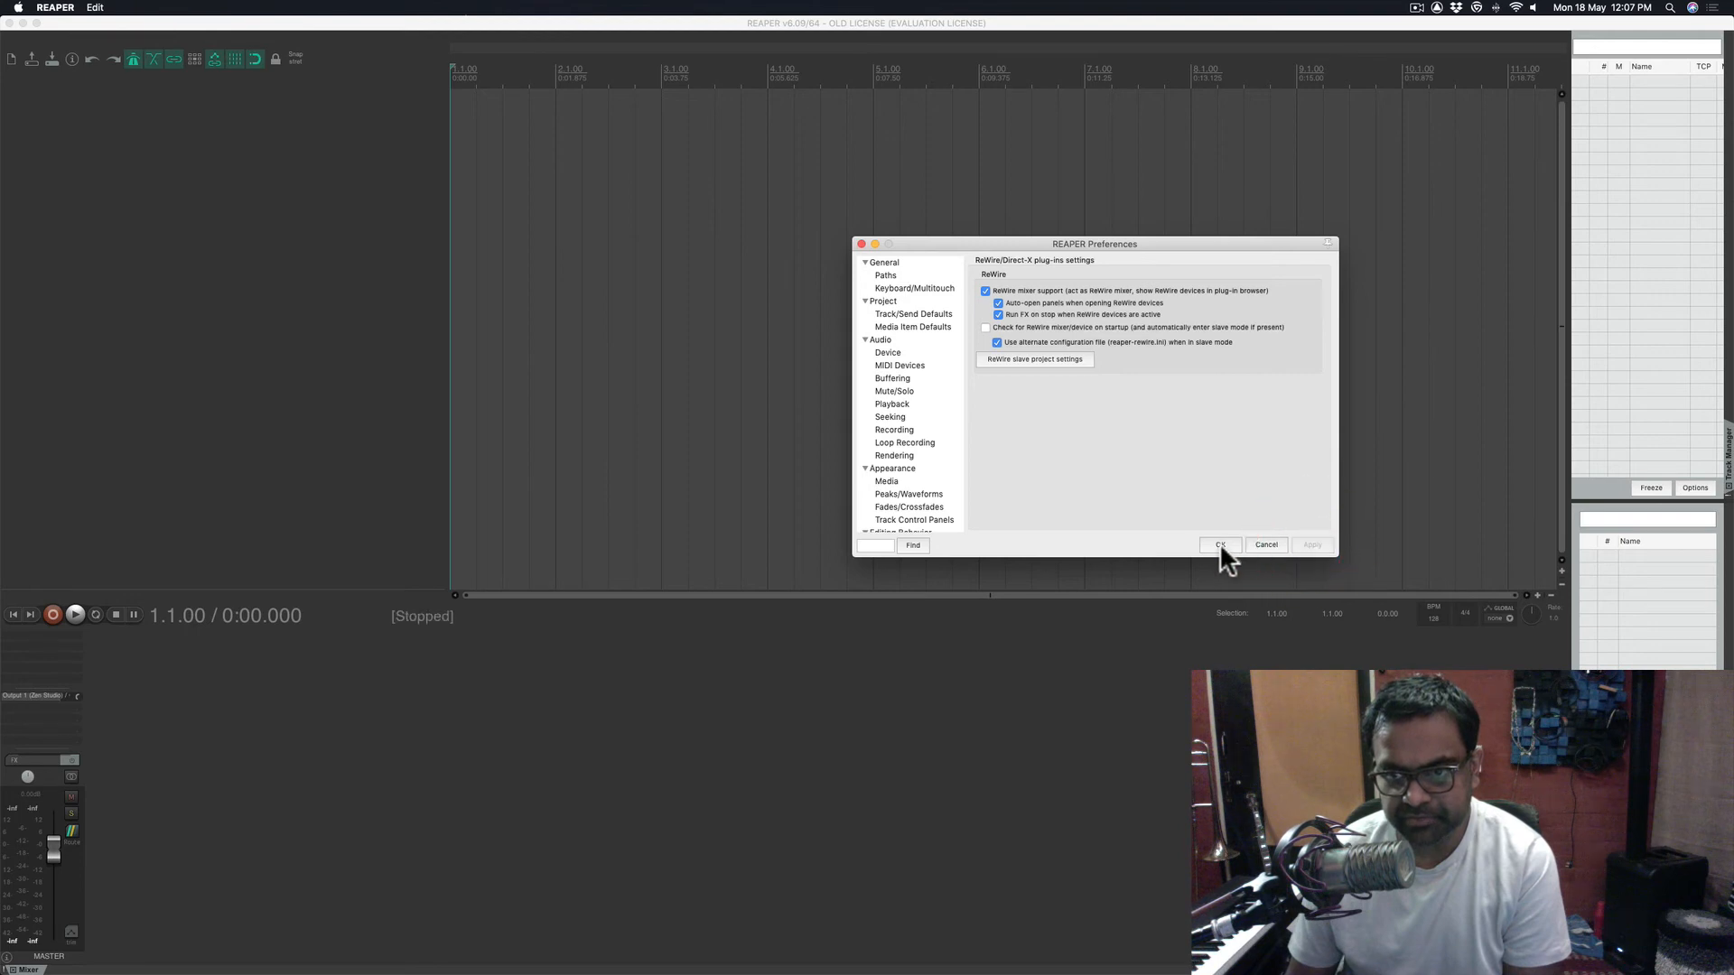
{"action": "left_click", "coordinate": [1217, 545]}
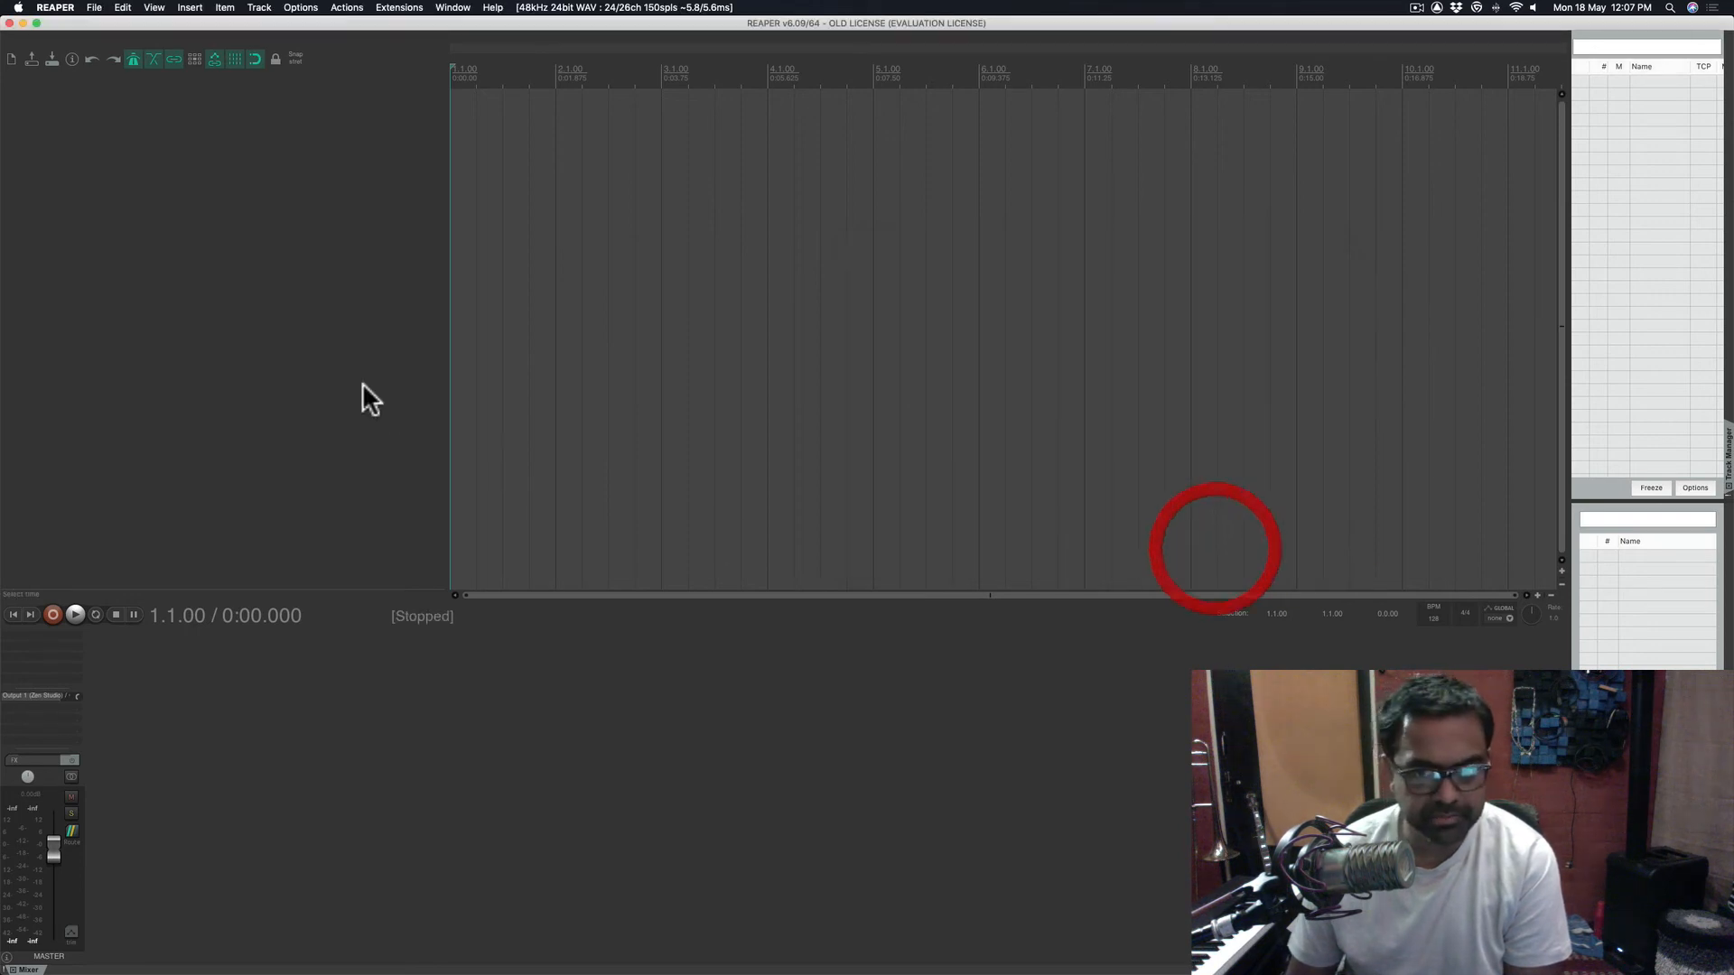
{"action": "left_click", "coordinate": [297, 7]}
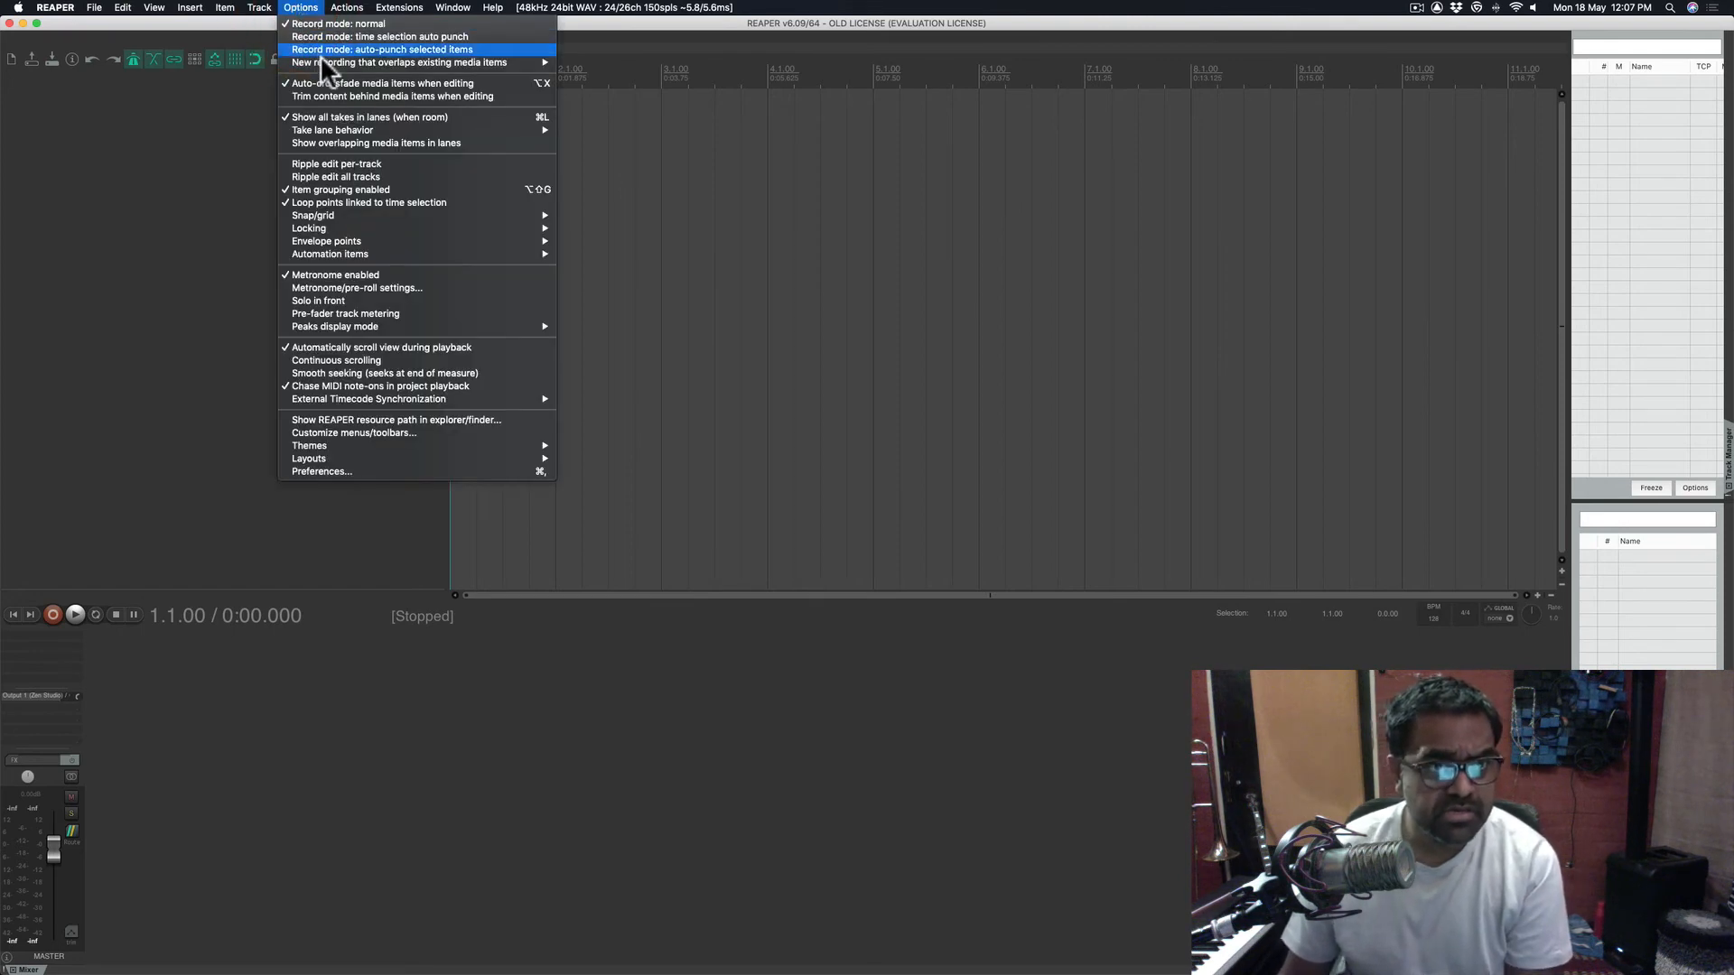
{"action": "mouse_move", "coordinate": [338, 60]}
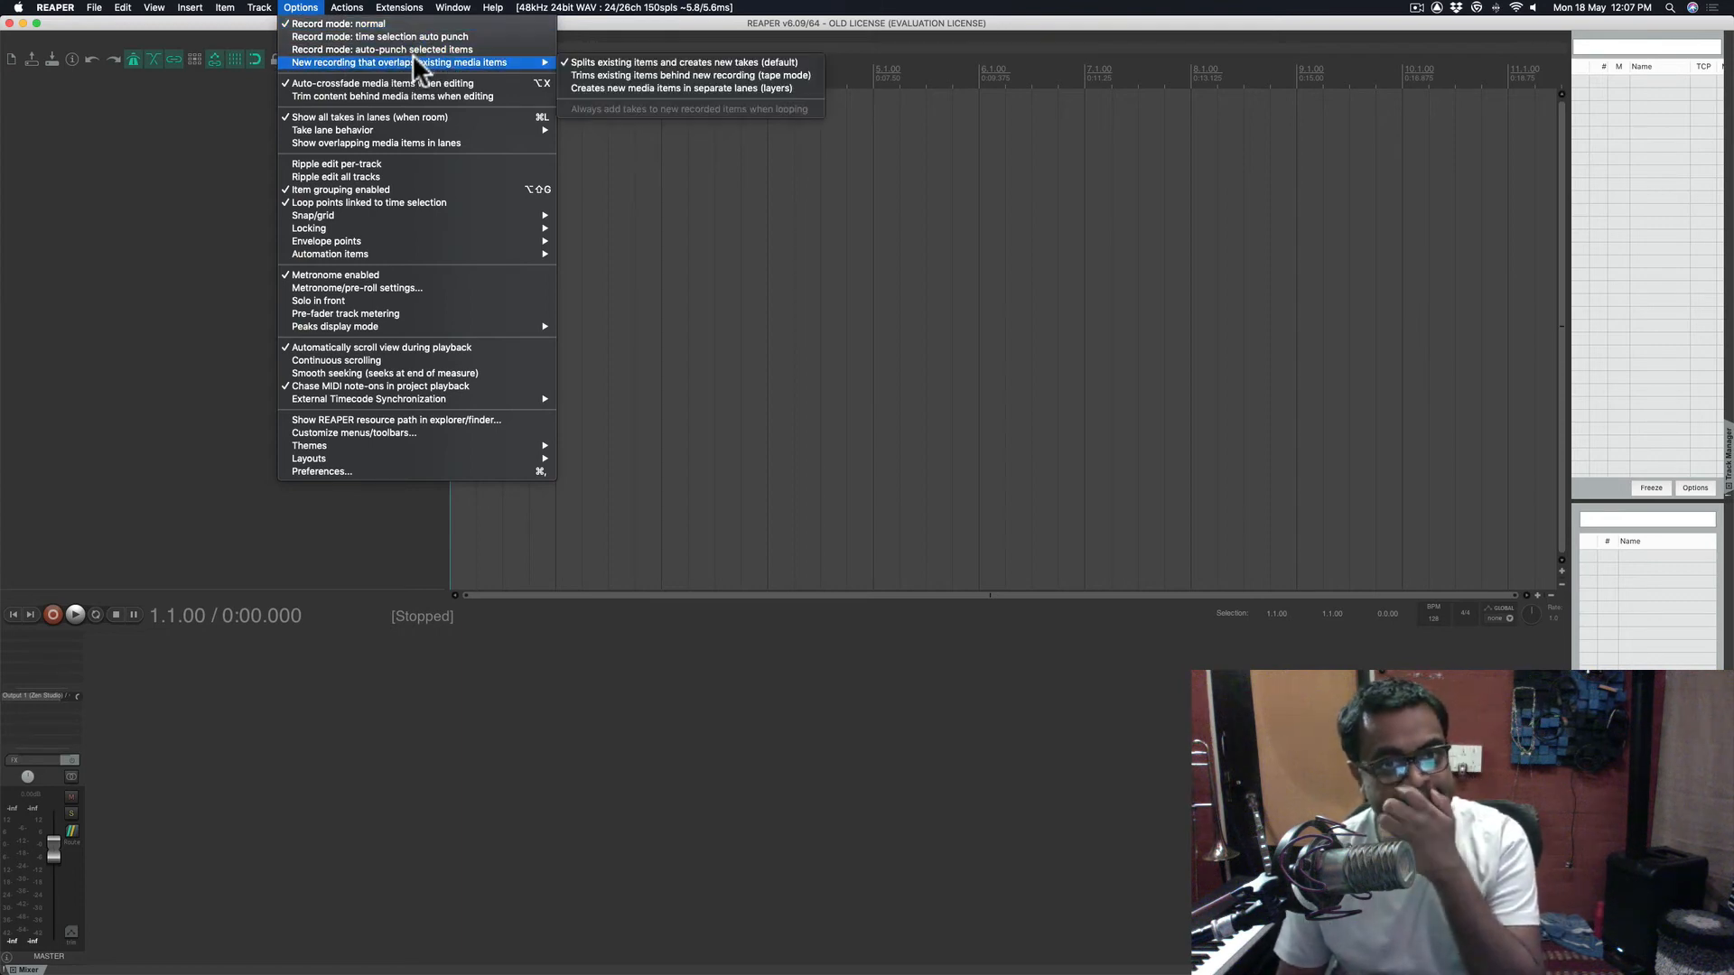
{"action": "left_click", "coordinate": [594, 74]}
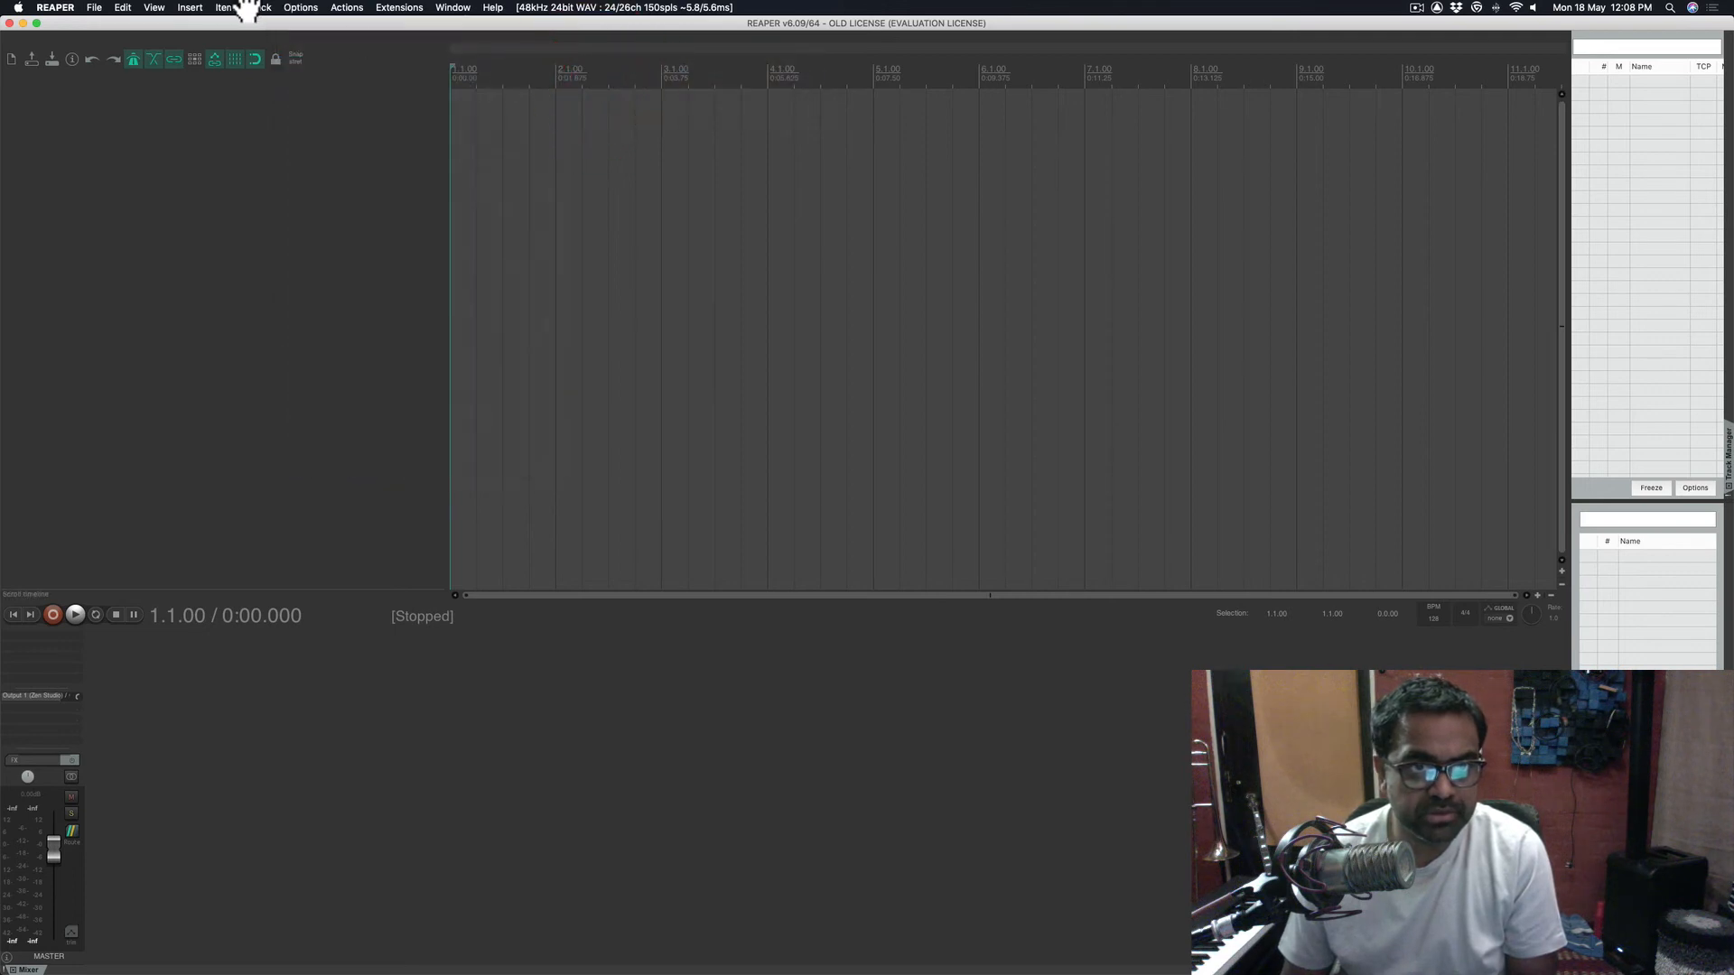
{"action": "left_click", "coordinate": [300, 7]}
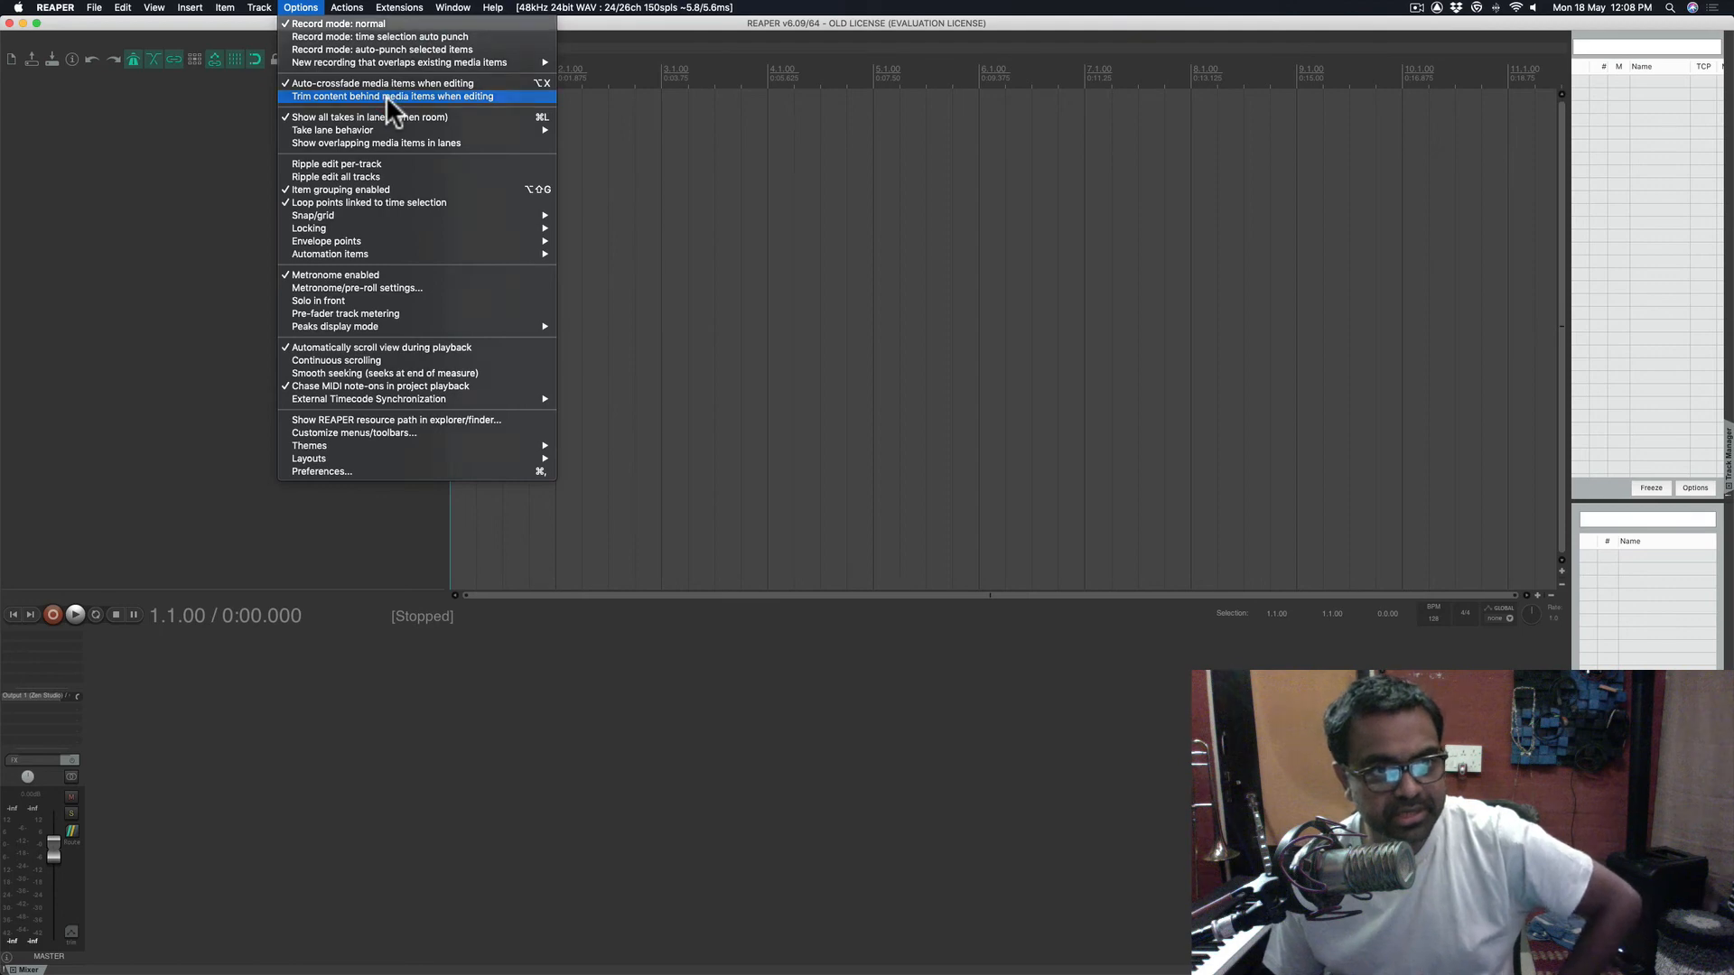
{"action": "left_click", "coordinate": [291, 5]}
{"action": "left_click", "coordinate": [291, 5]}
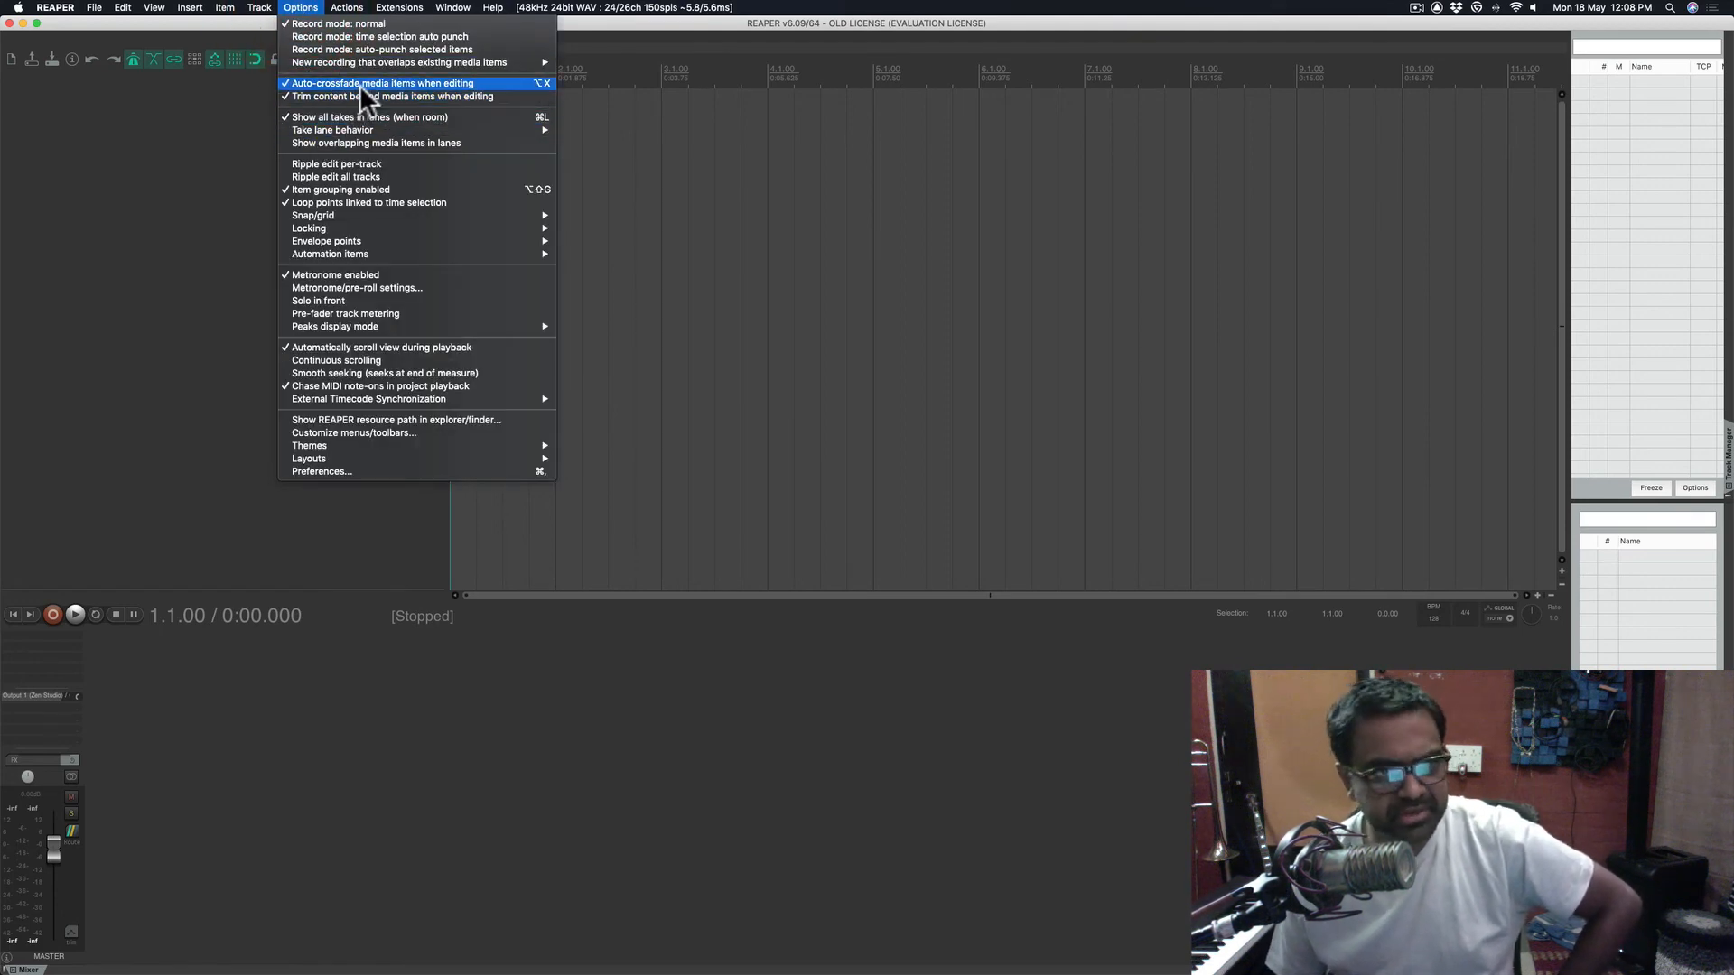
{"action": "left_click", "coordinate": [122, 208]}
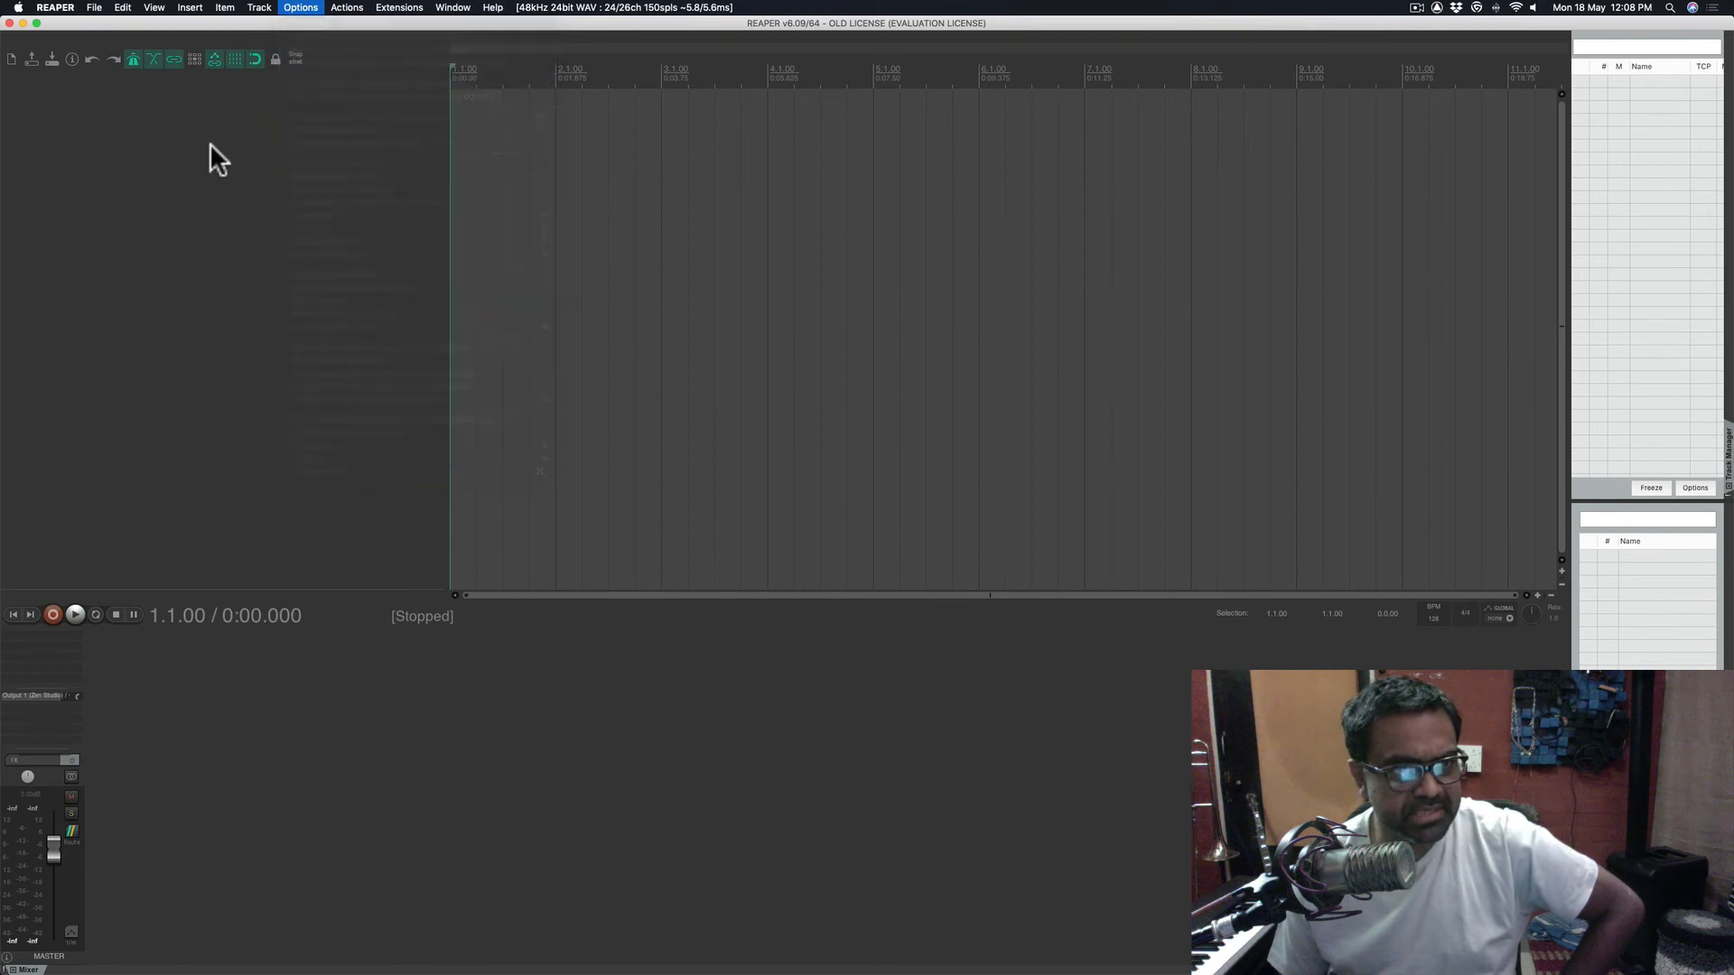
{"action": "left_click", "coordinate": [388, 8]}
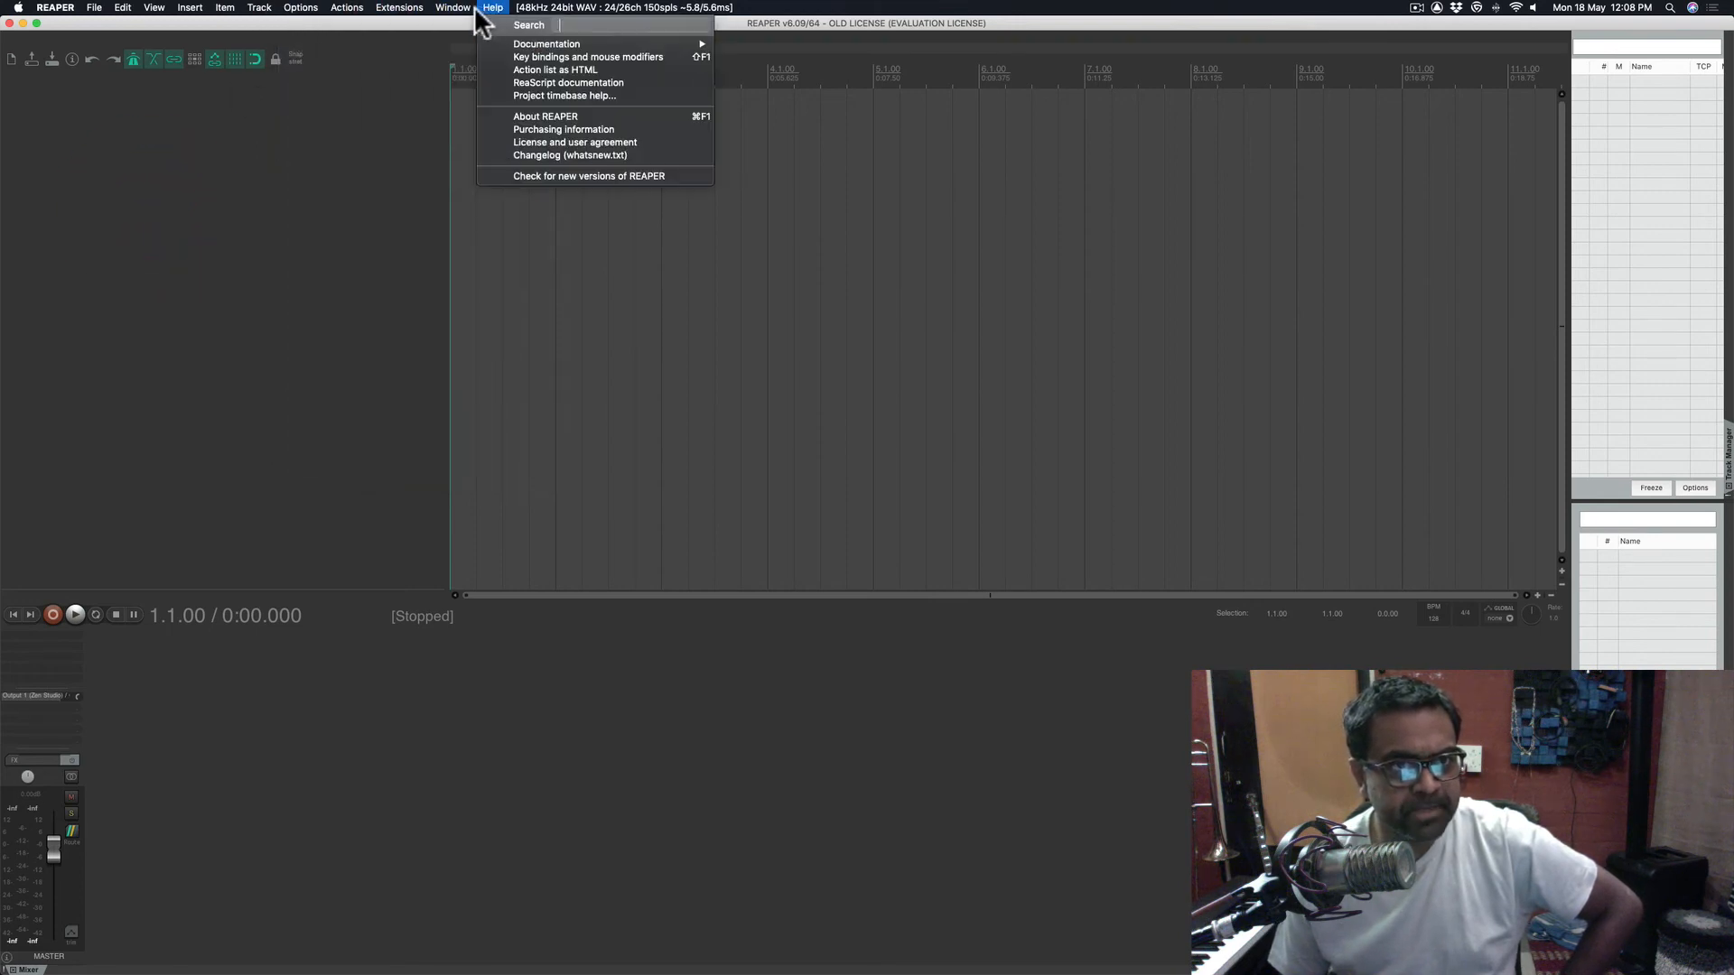
{"action": "mouse_move", "coordinate": [344, 7]}
{"action": "mouse_move", "coordinate": [225, 9]}
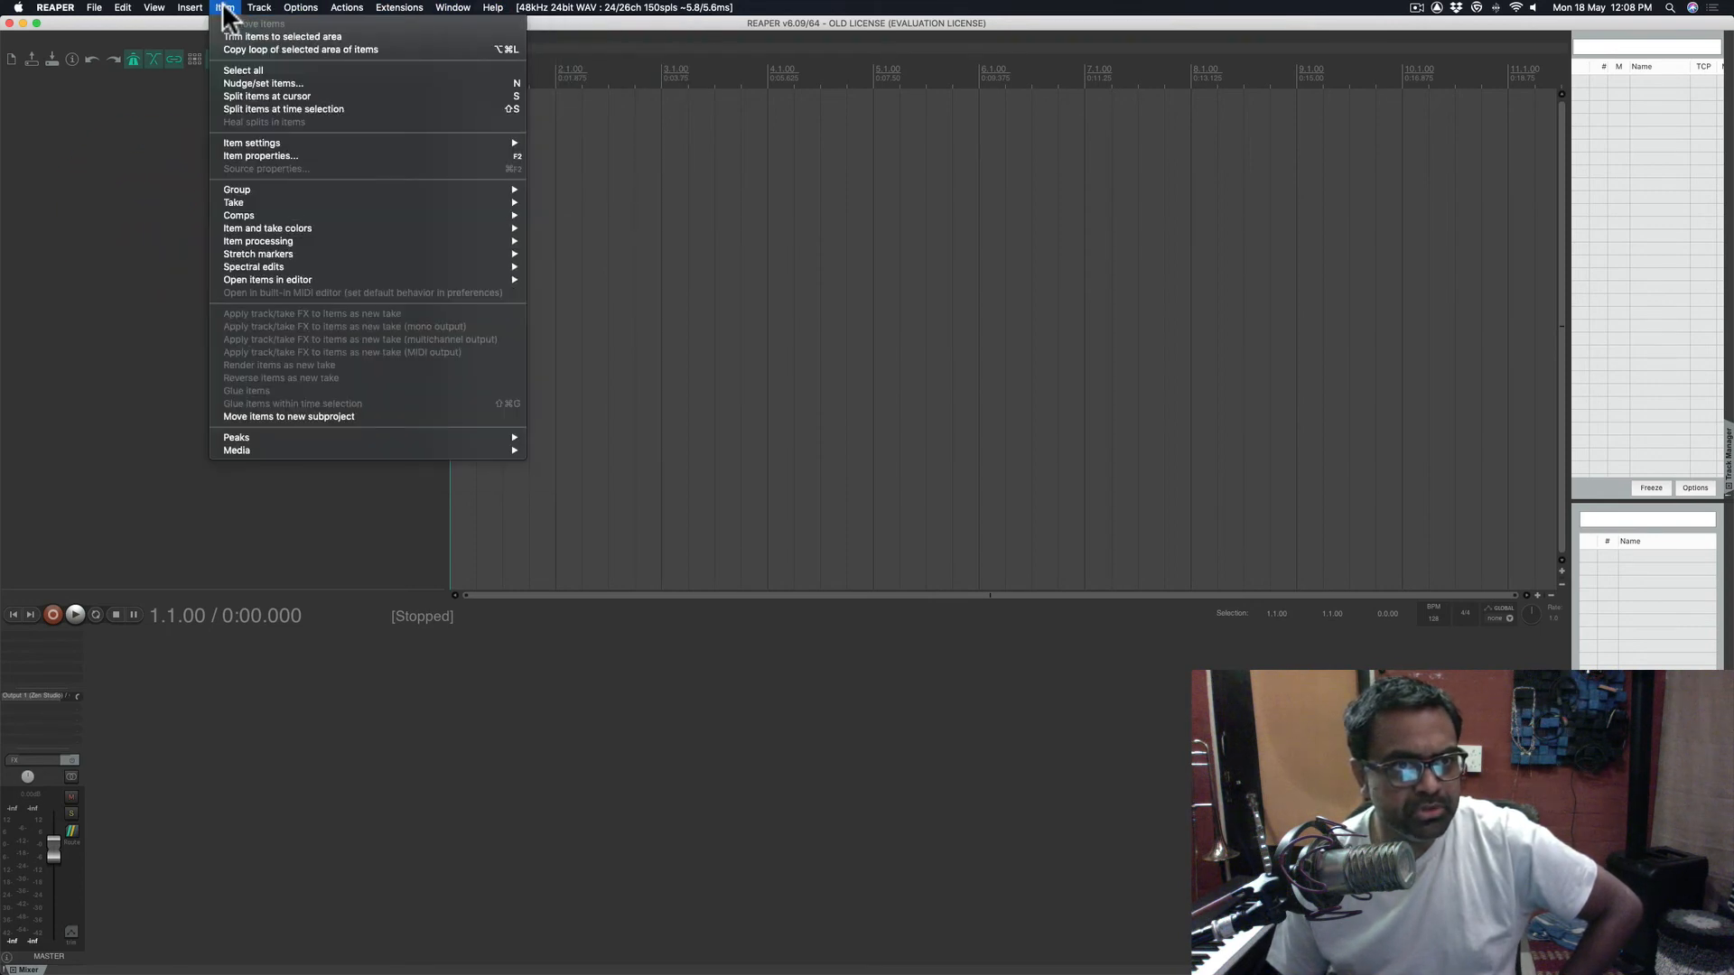
{"action": "left_click", "coordinate": [136, 214]}
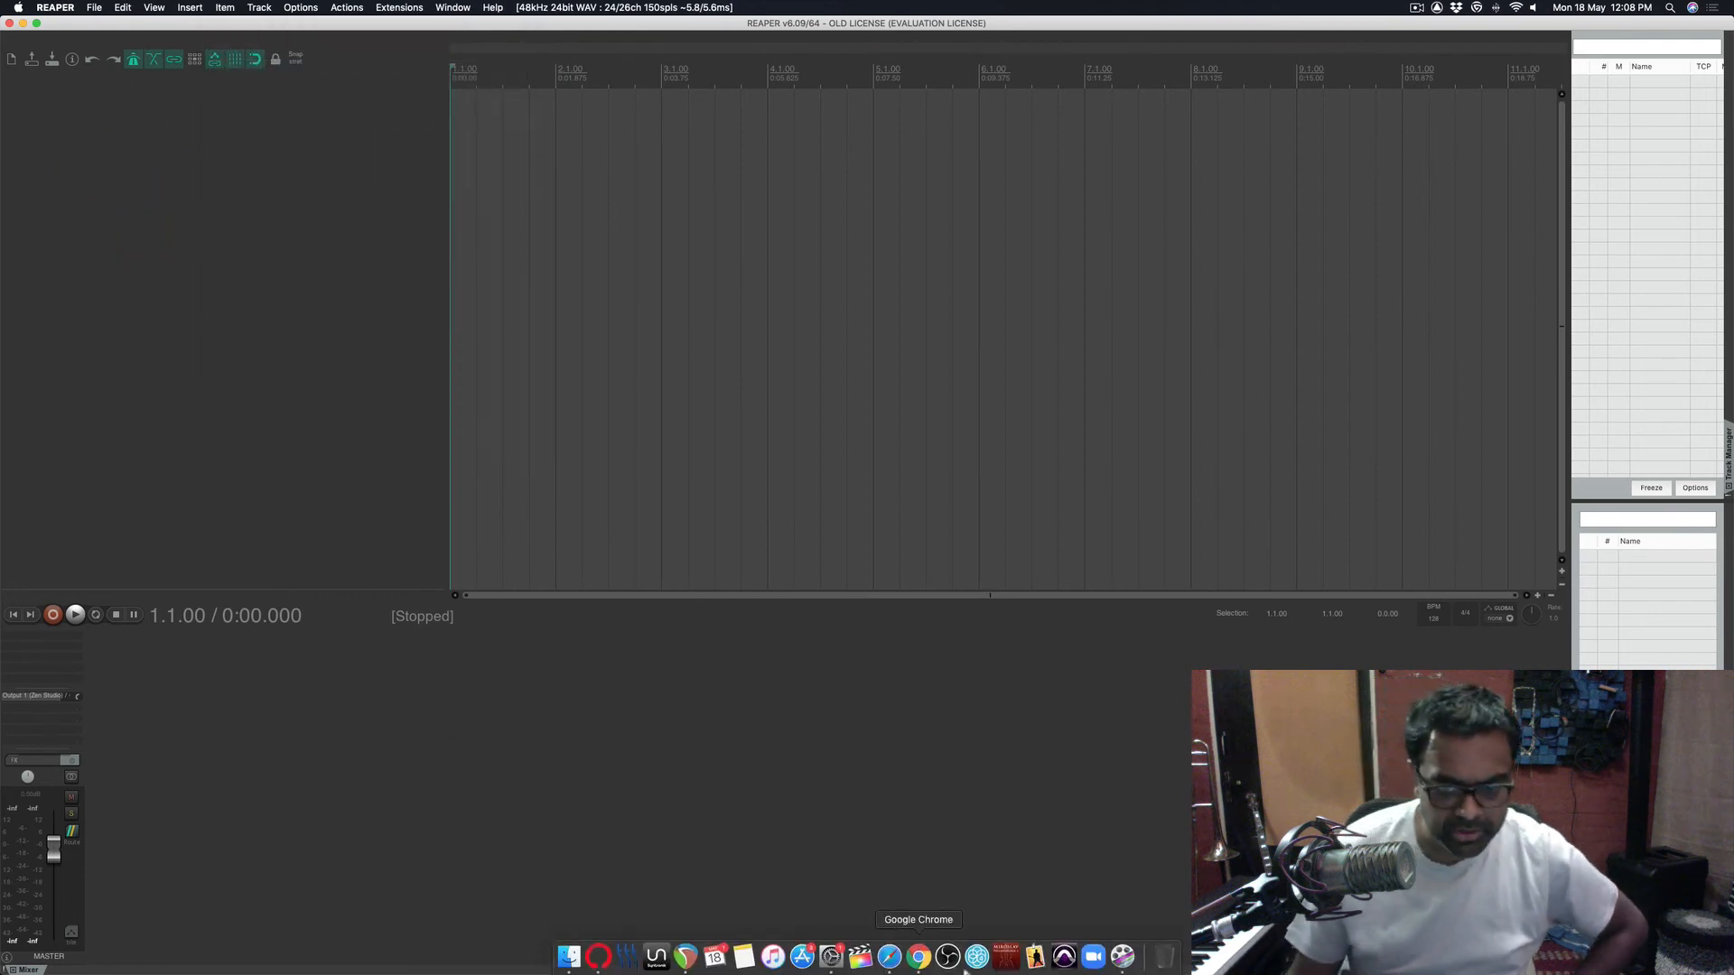
- Search Chrome for 'sws extension' and open the SWS / S&M Extension site
{"action": "left_click", "coordinate": [920, 960]}
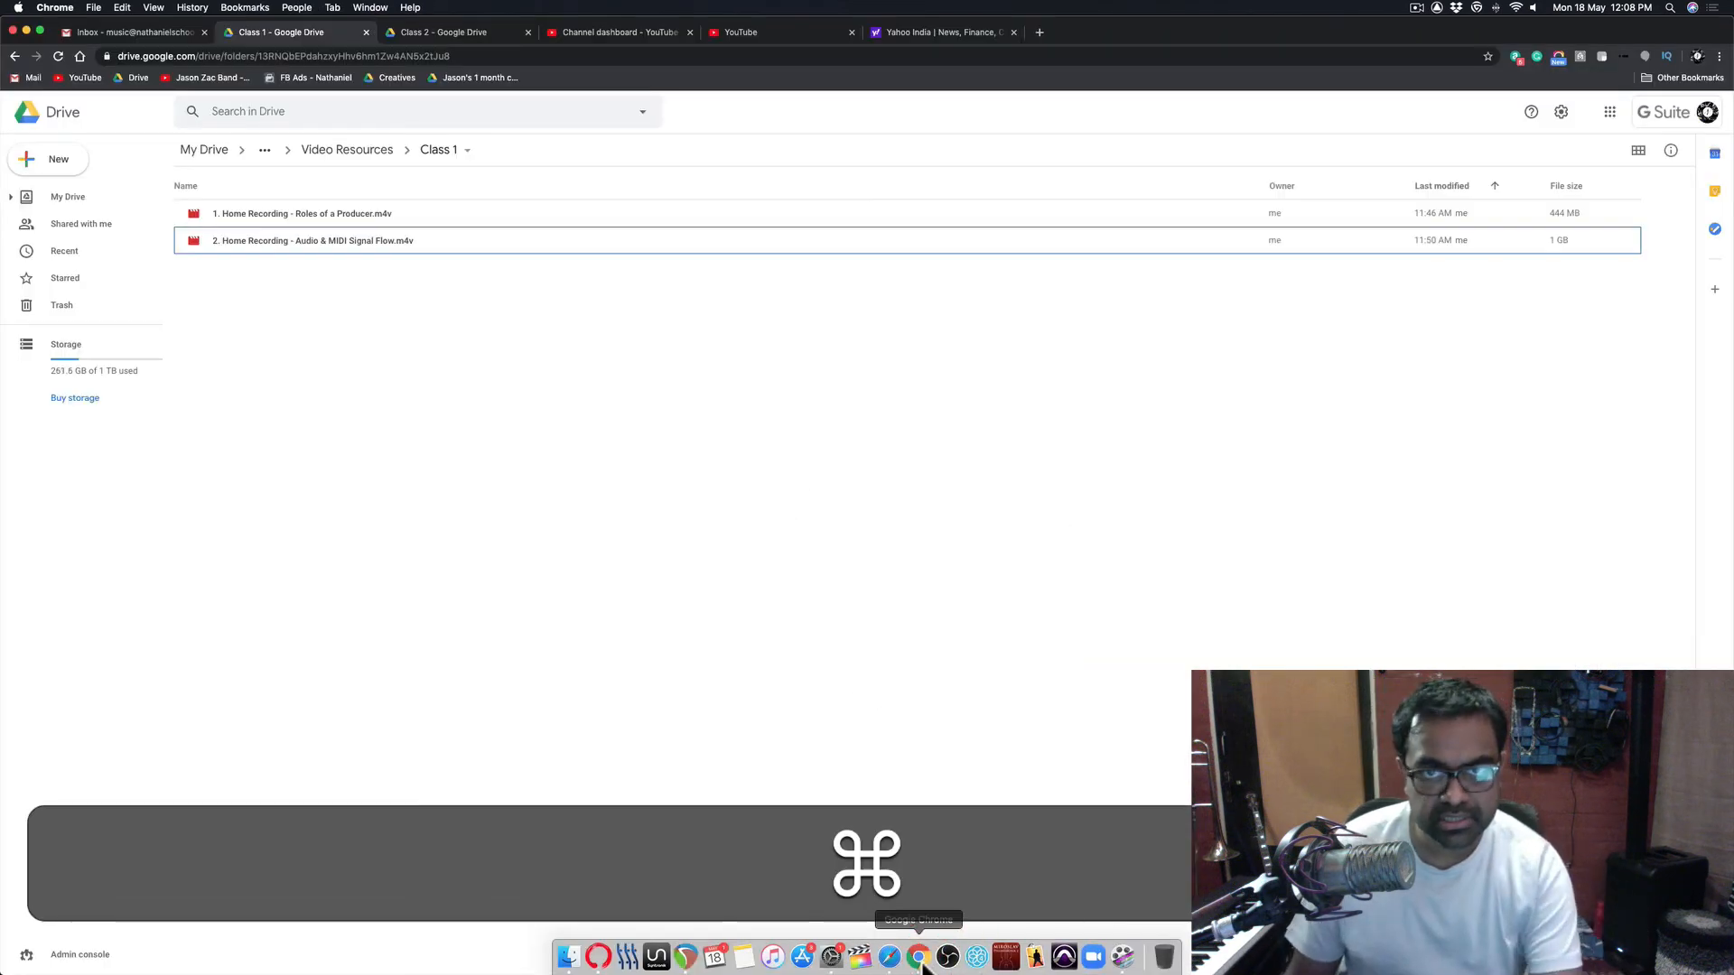
{"action": "key", "text": "super+t"}
{"action": "type", "text": "sws"}
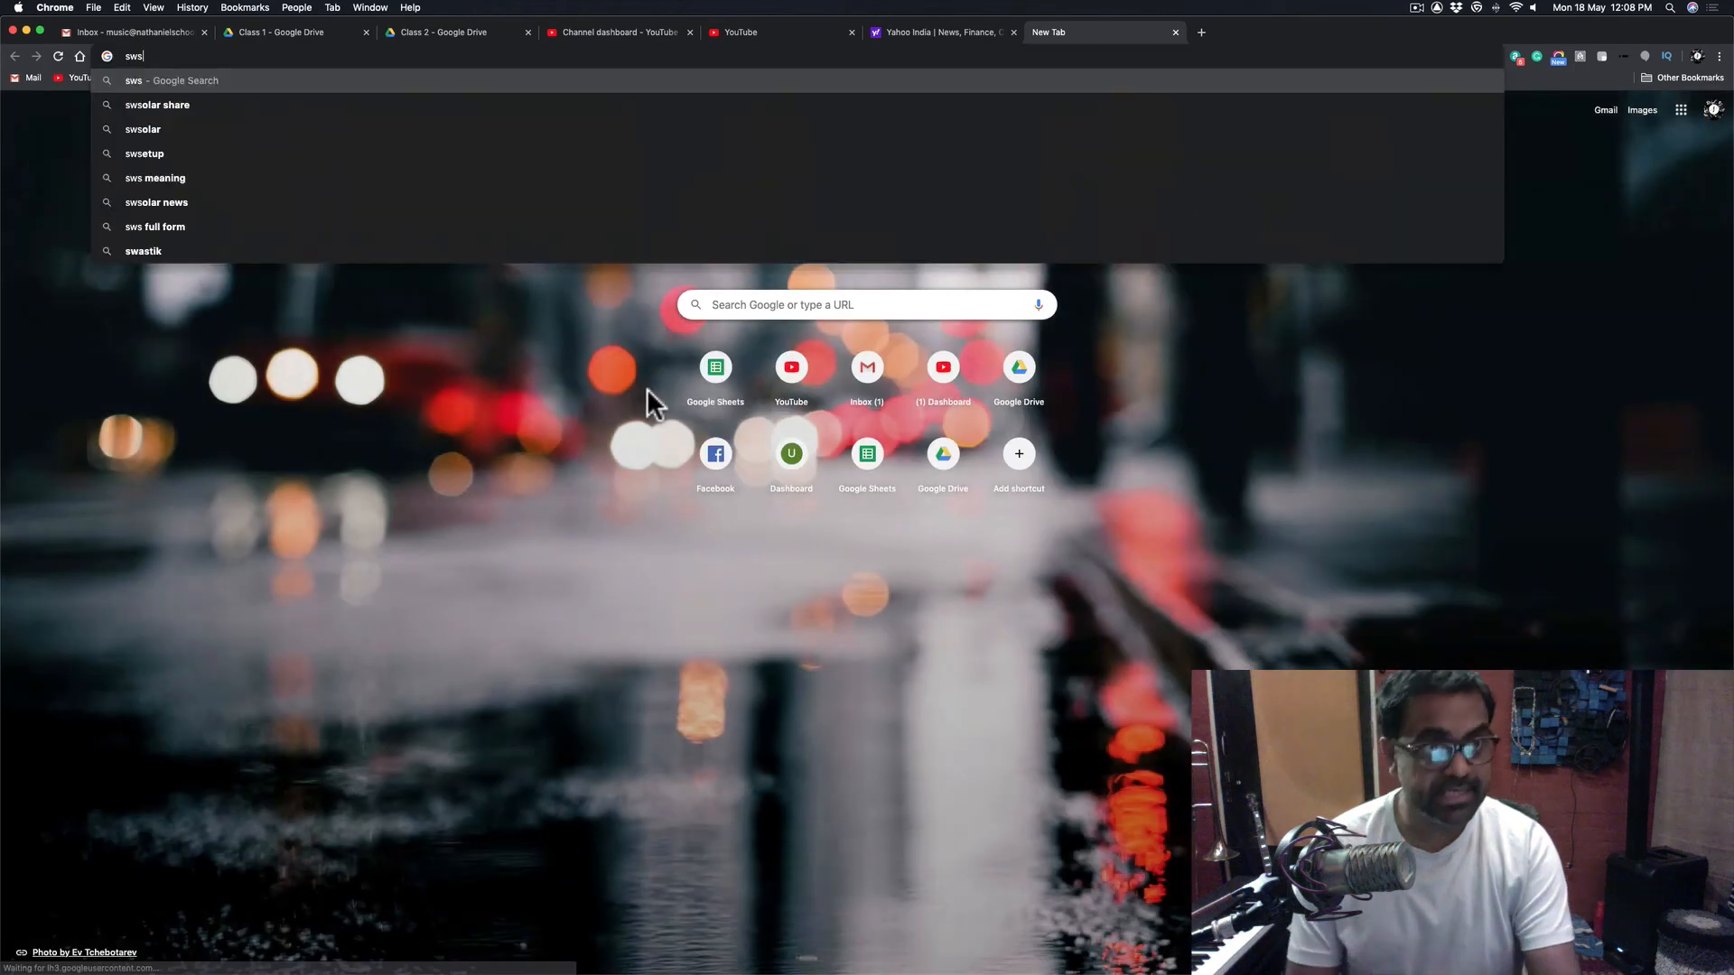
{"action": "type", "text": " exten"}
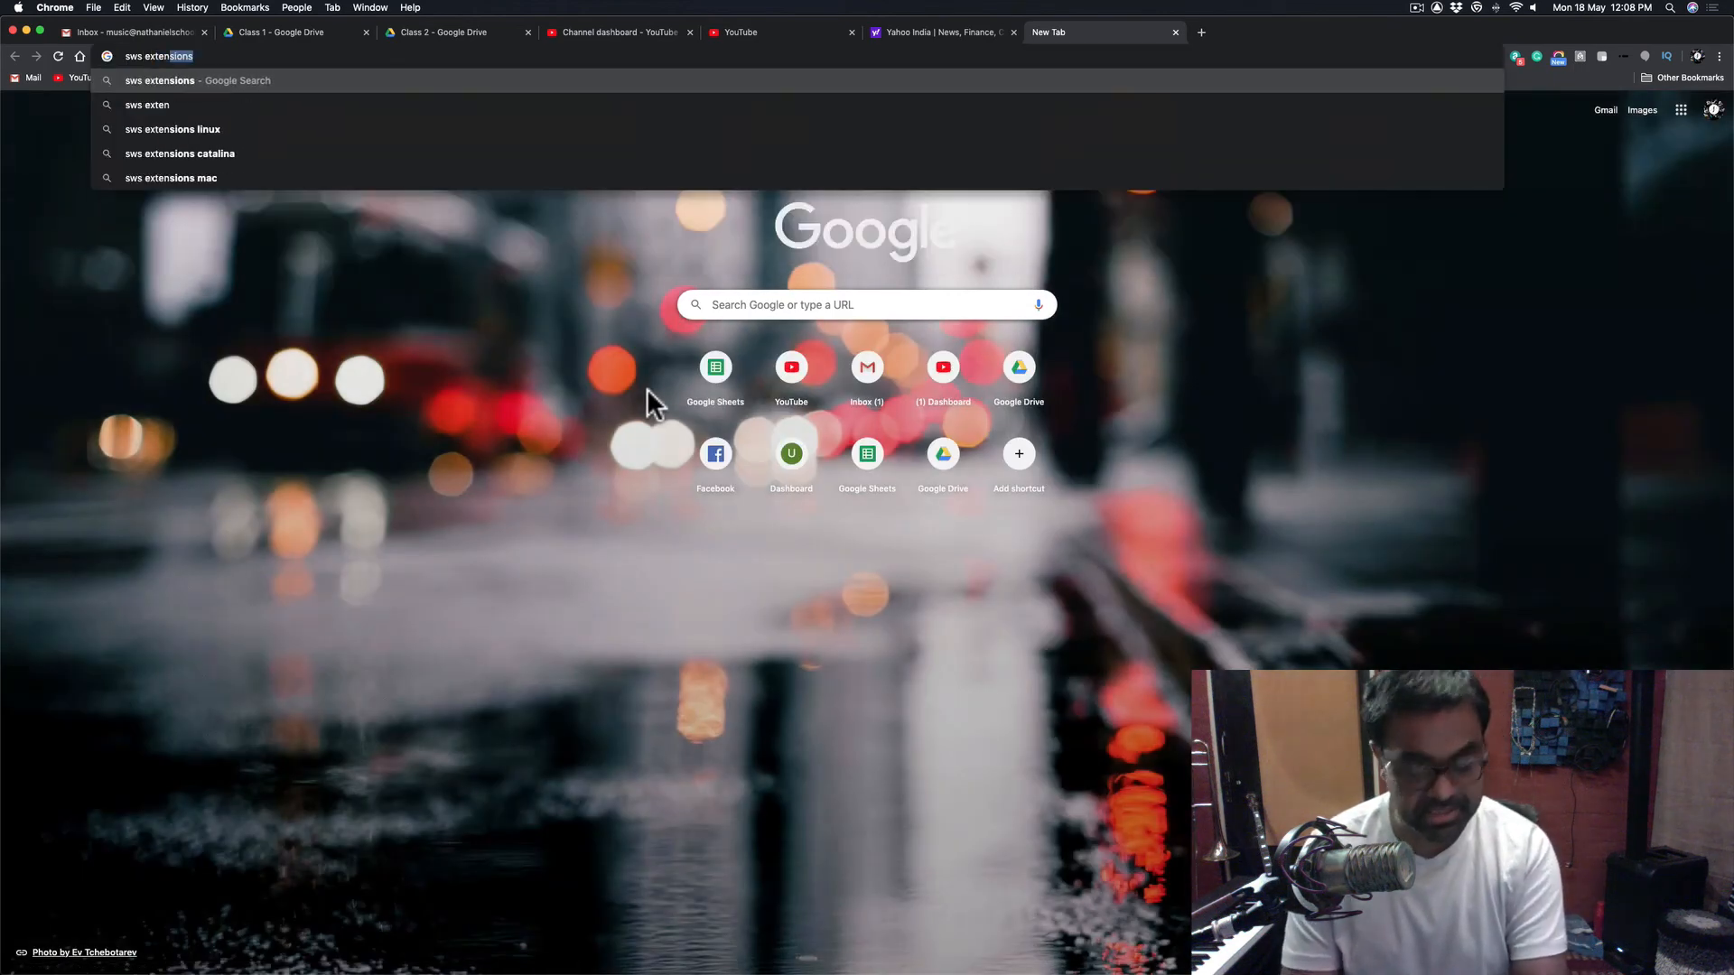
{"action": "type", "text": "sion"}
{"action": "key", "text": "Return"}
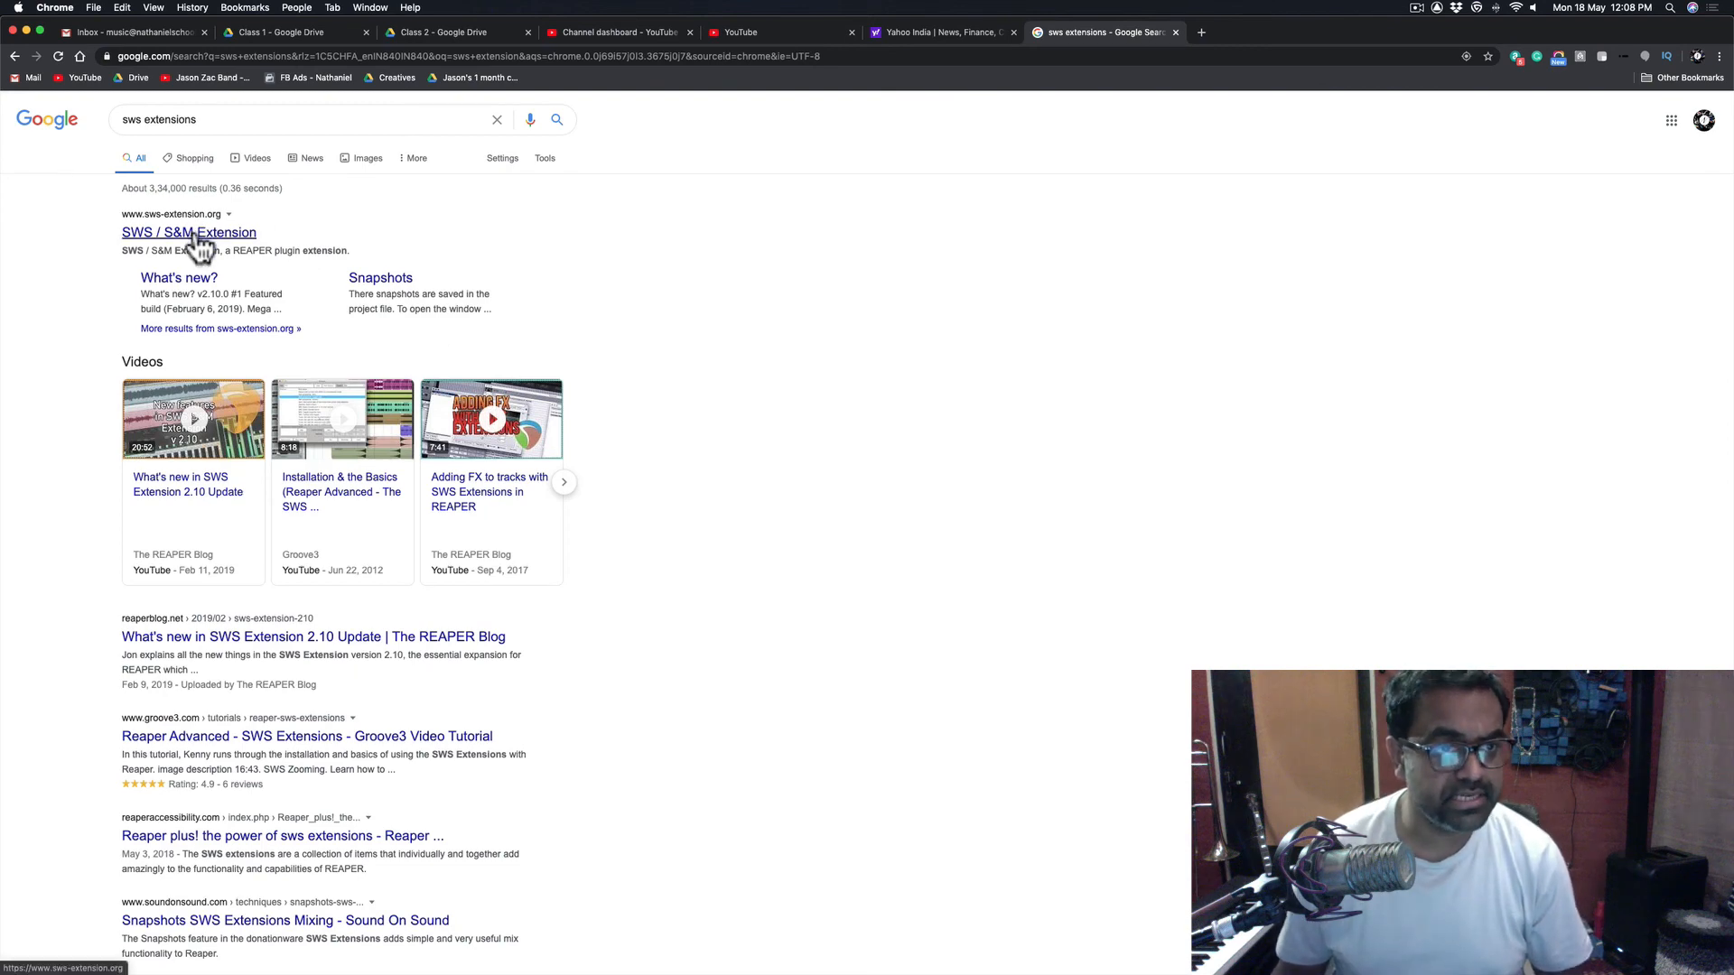
{"action": "left_click", "coordinate": [195, 235]}
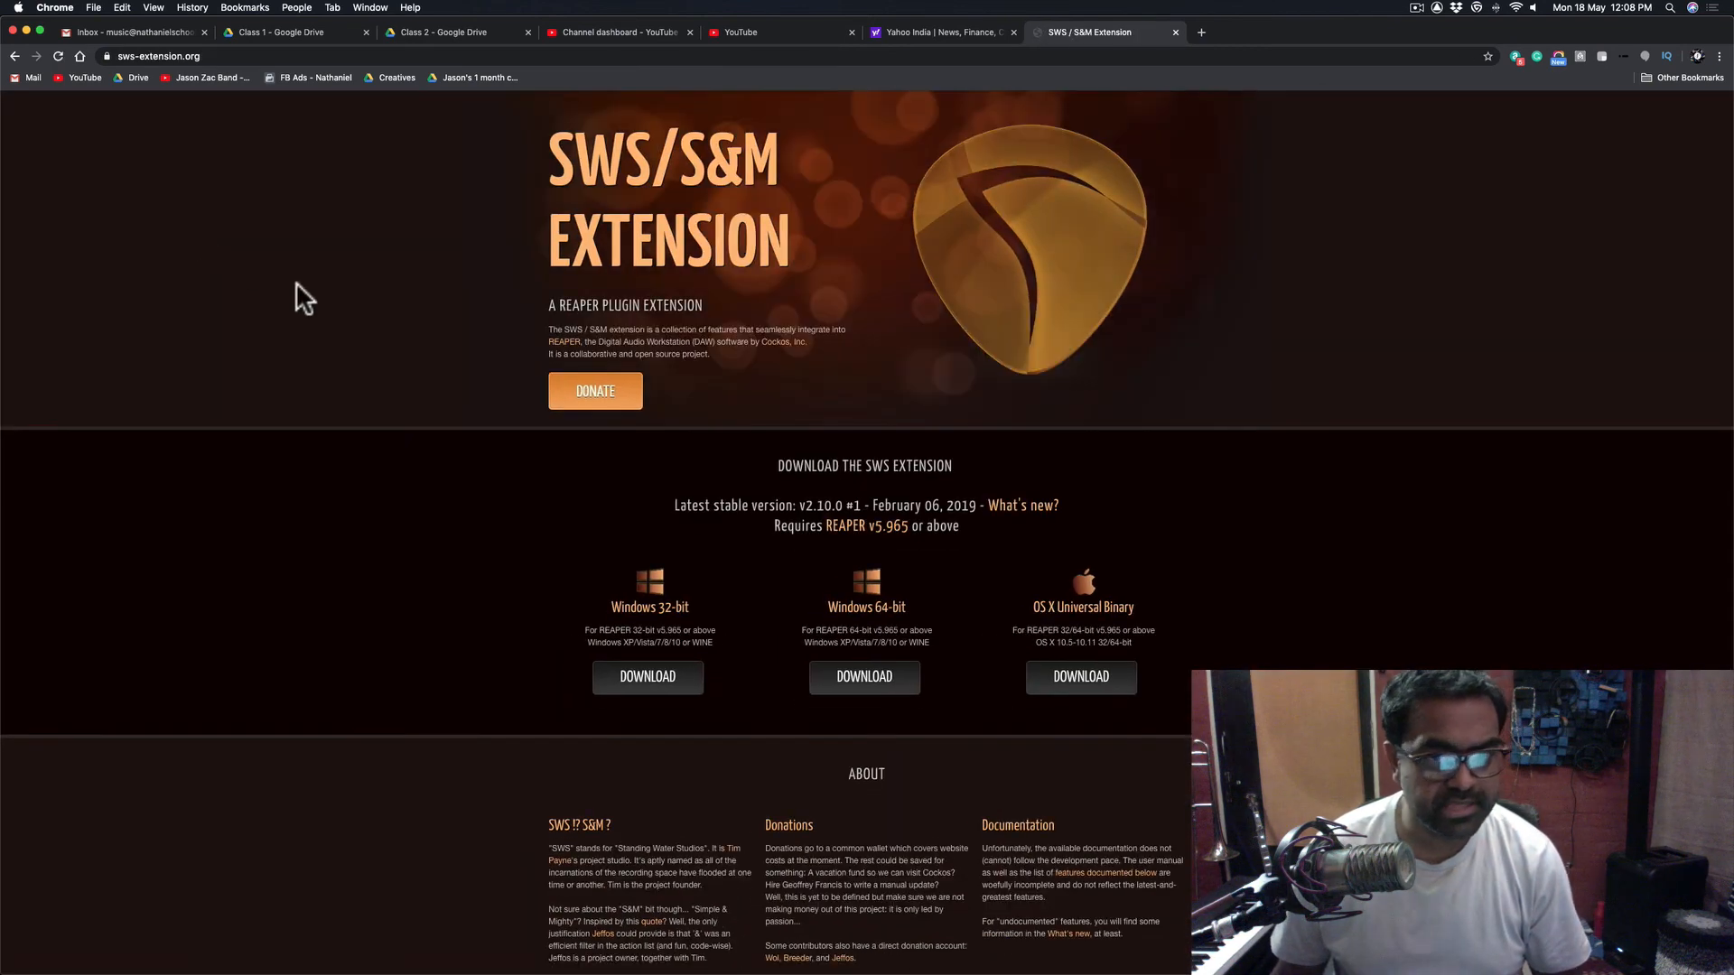
- Look over the SWS download options and switch back to REAPER
{"action": "scroll", "coordinate": [695, 704], "scroll_direction": "down", "scroll_amount": 2}
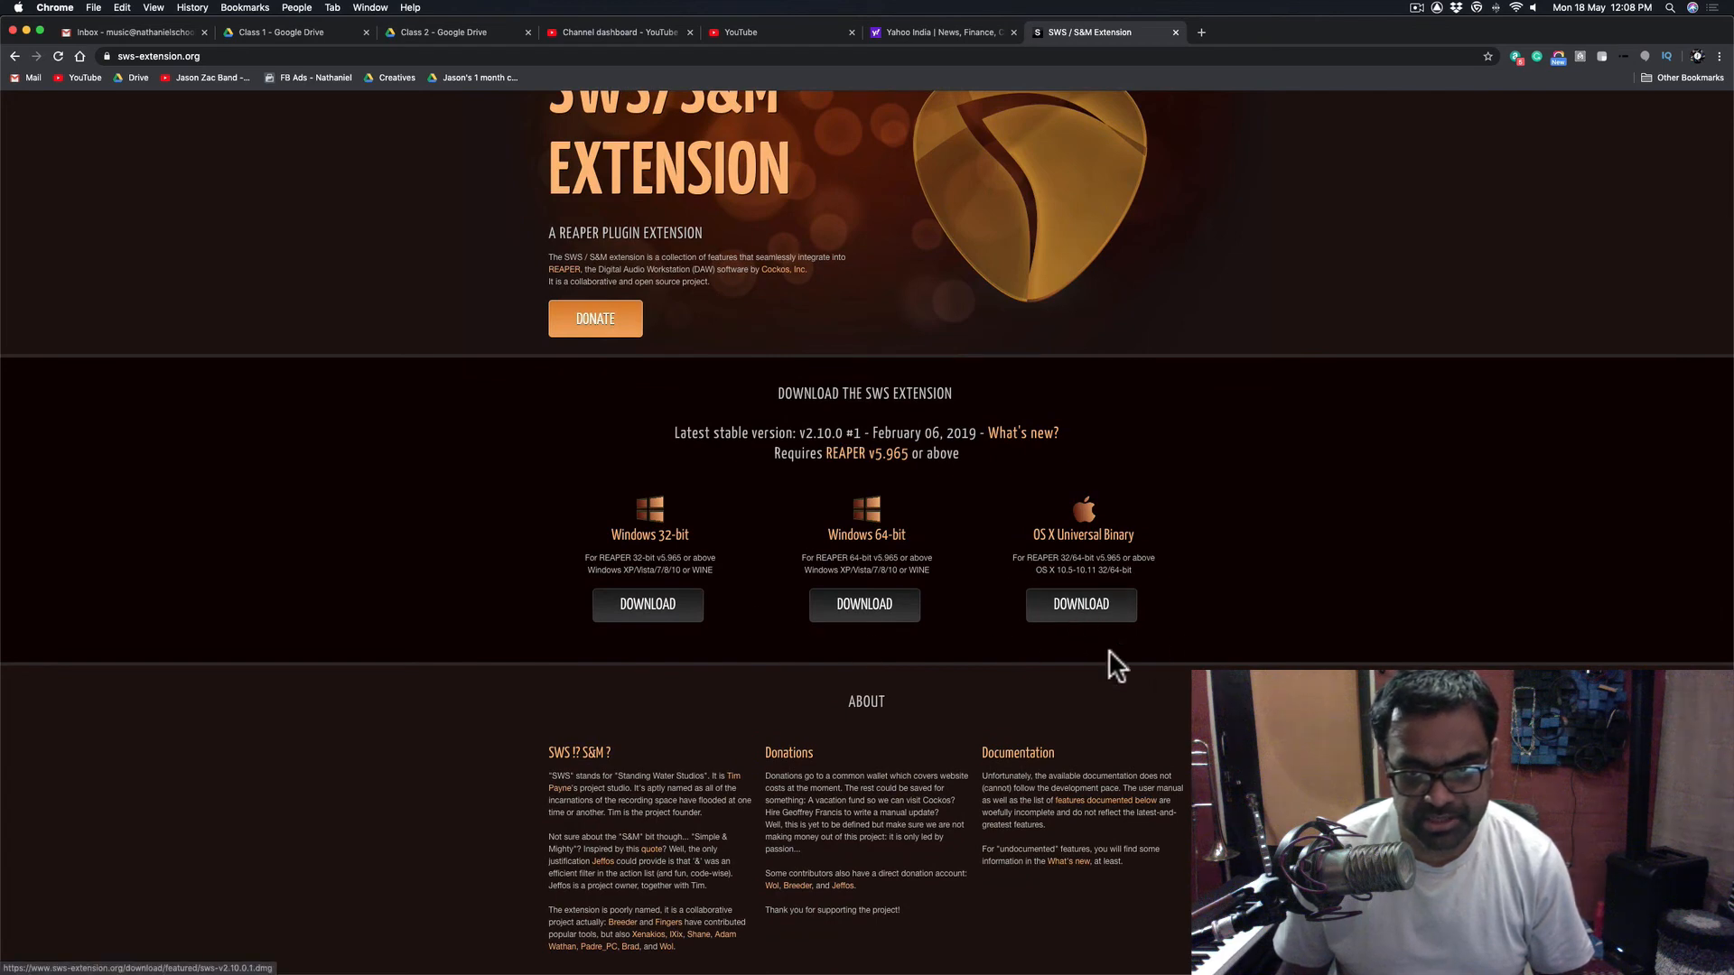
{"action": "mouse_move", "coordinate": [1097, 971]}
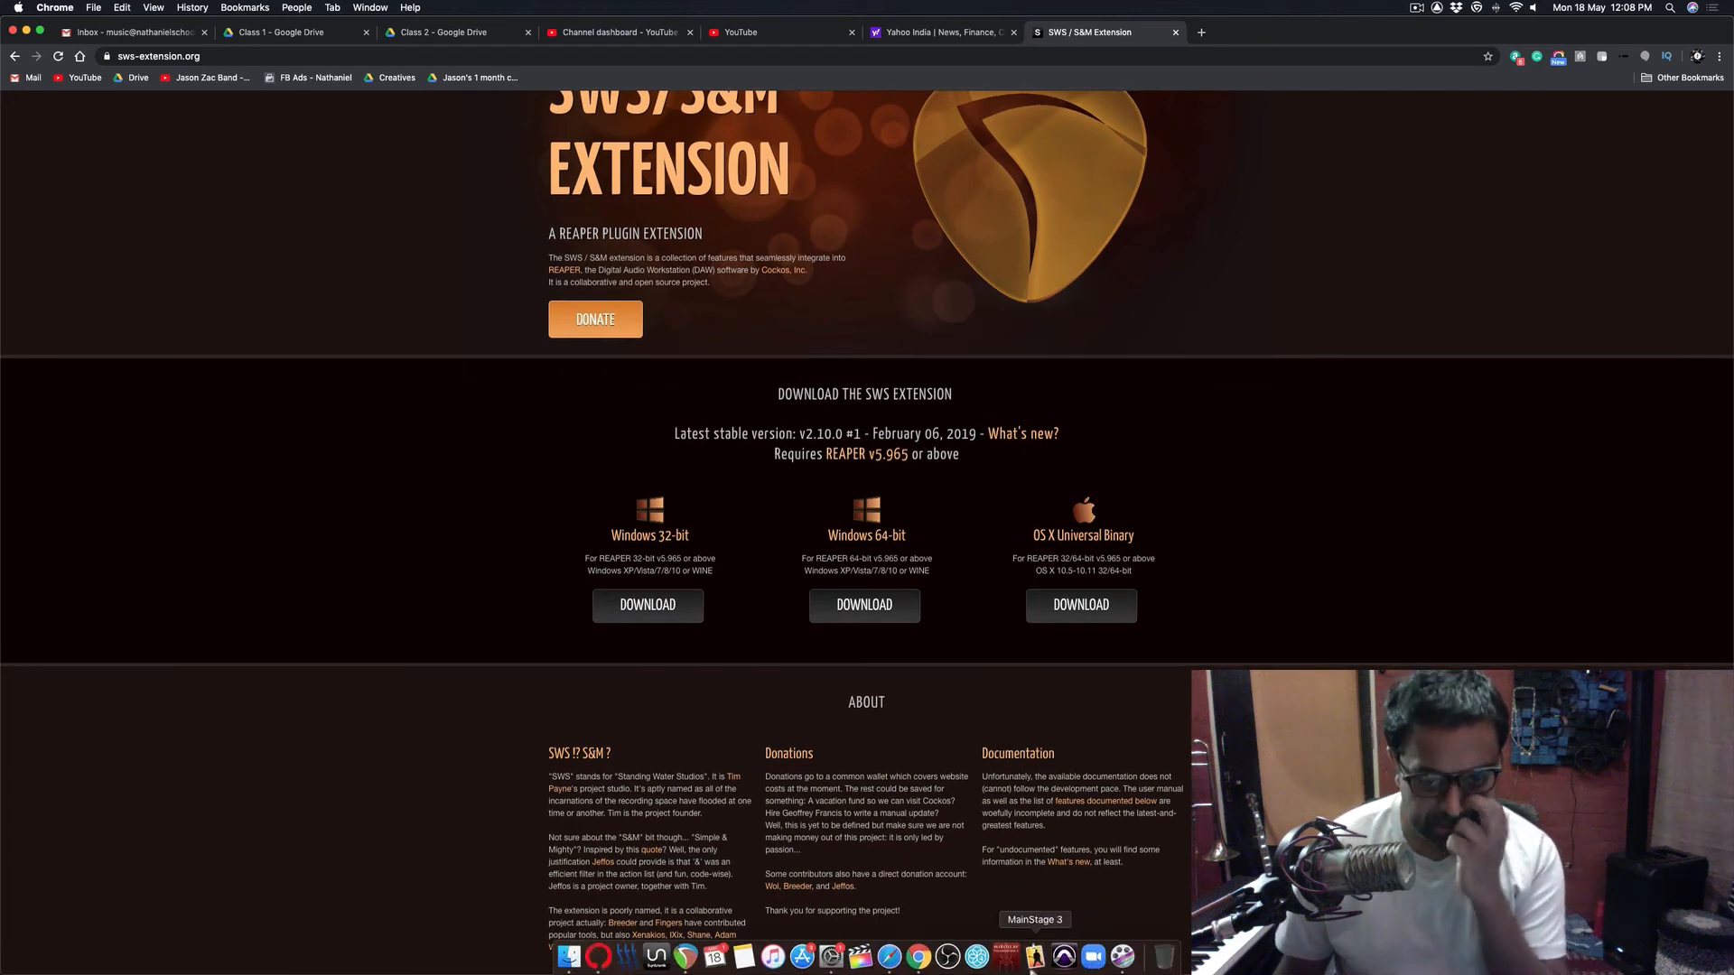
{"action": "left_click", "coordinate": [685, 959]}
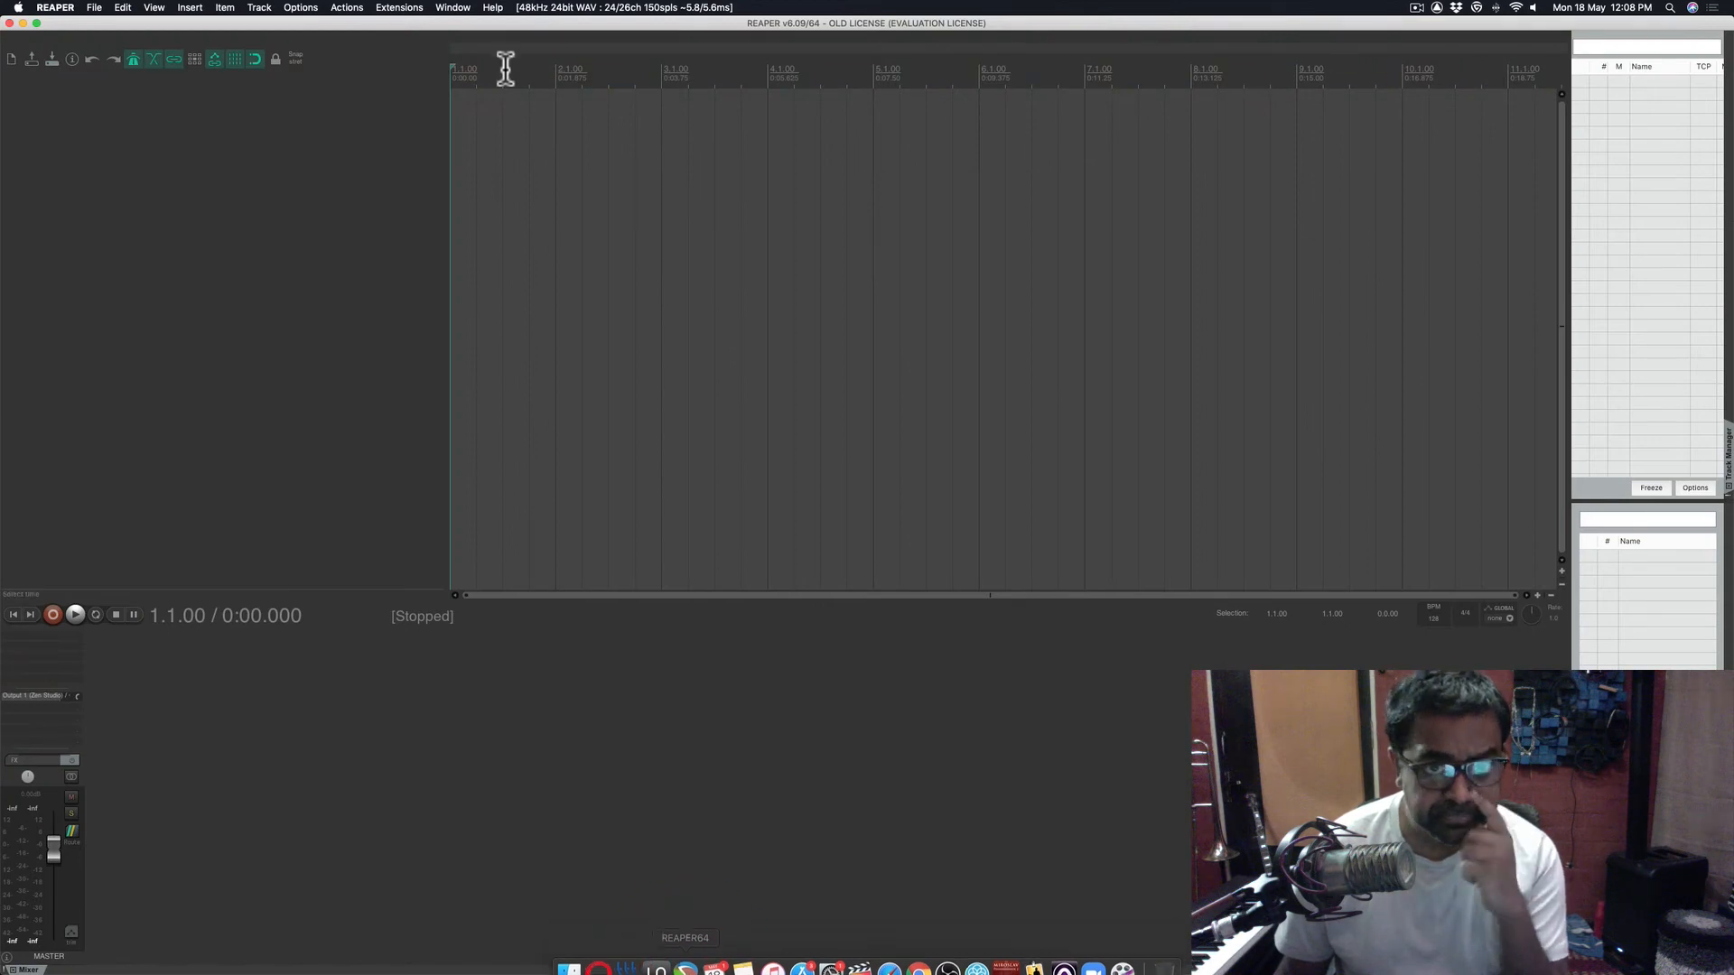
- Check the Extensions menu for SWS commands, then open Project Settings
{"action": "left_click", "coordinate": [391, 8]}
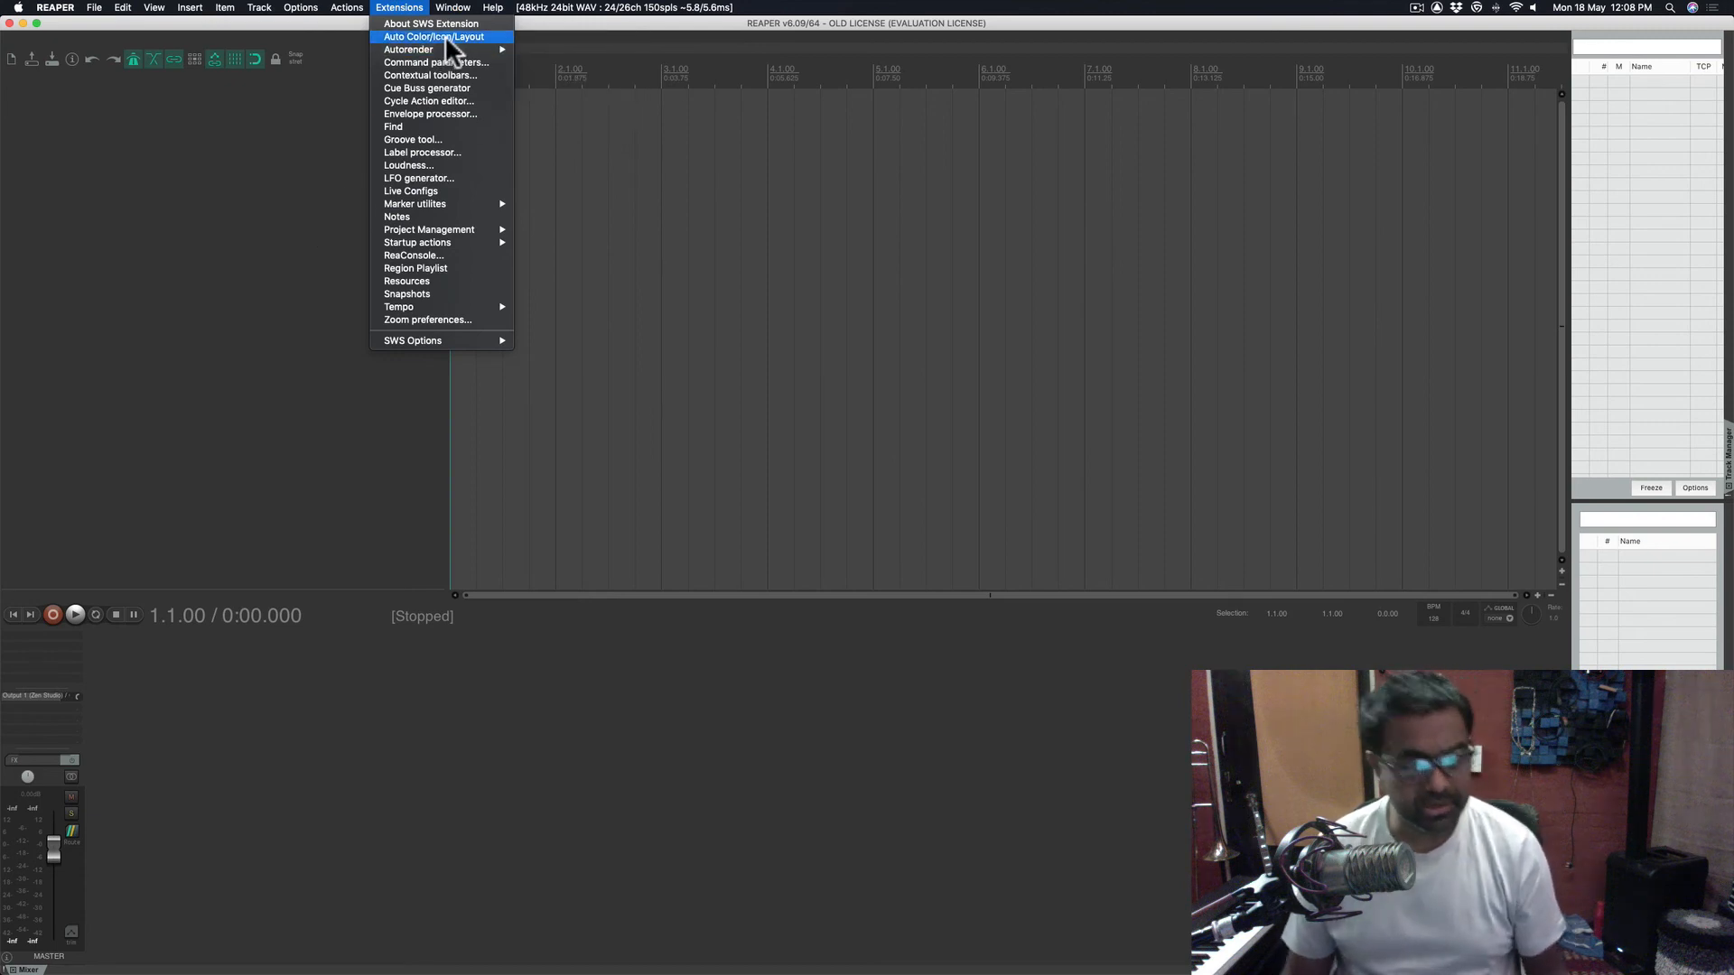
{"action": "left_click", "coordinate": [230, 305]}
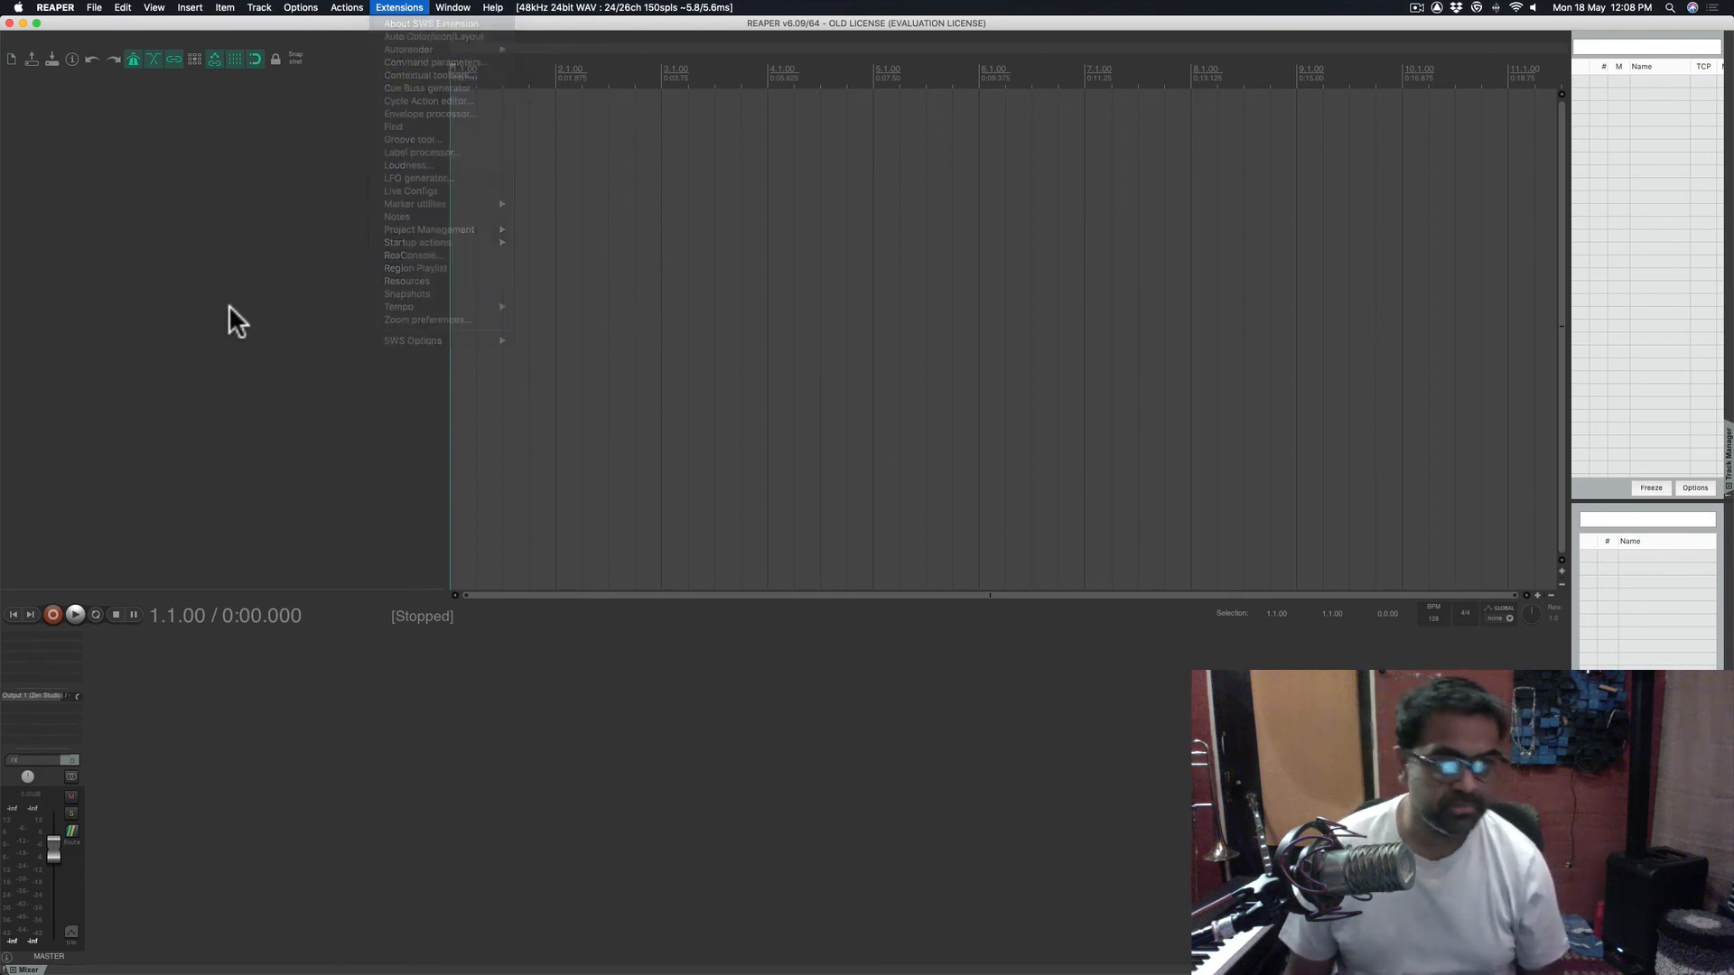
{"action": "left_click", "coordinate": [73, 59]}
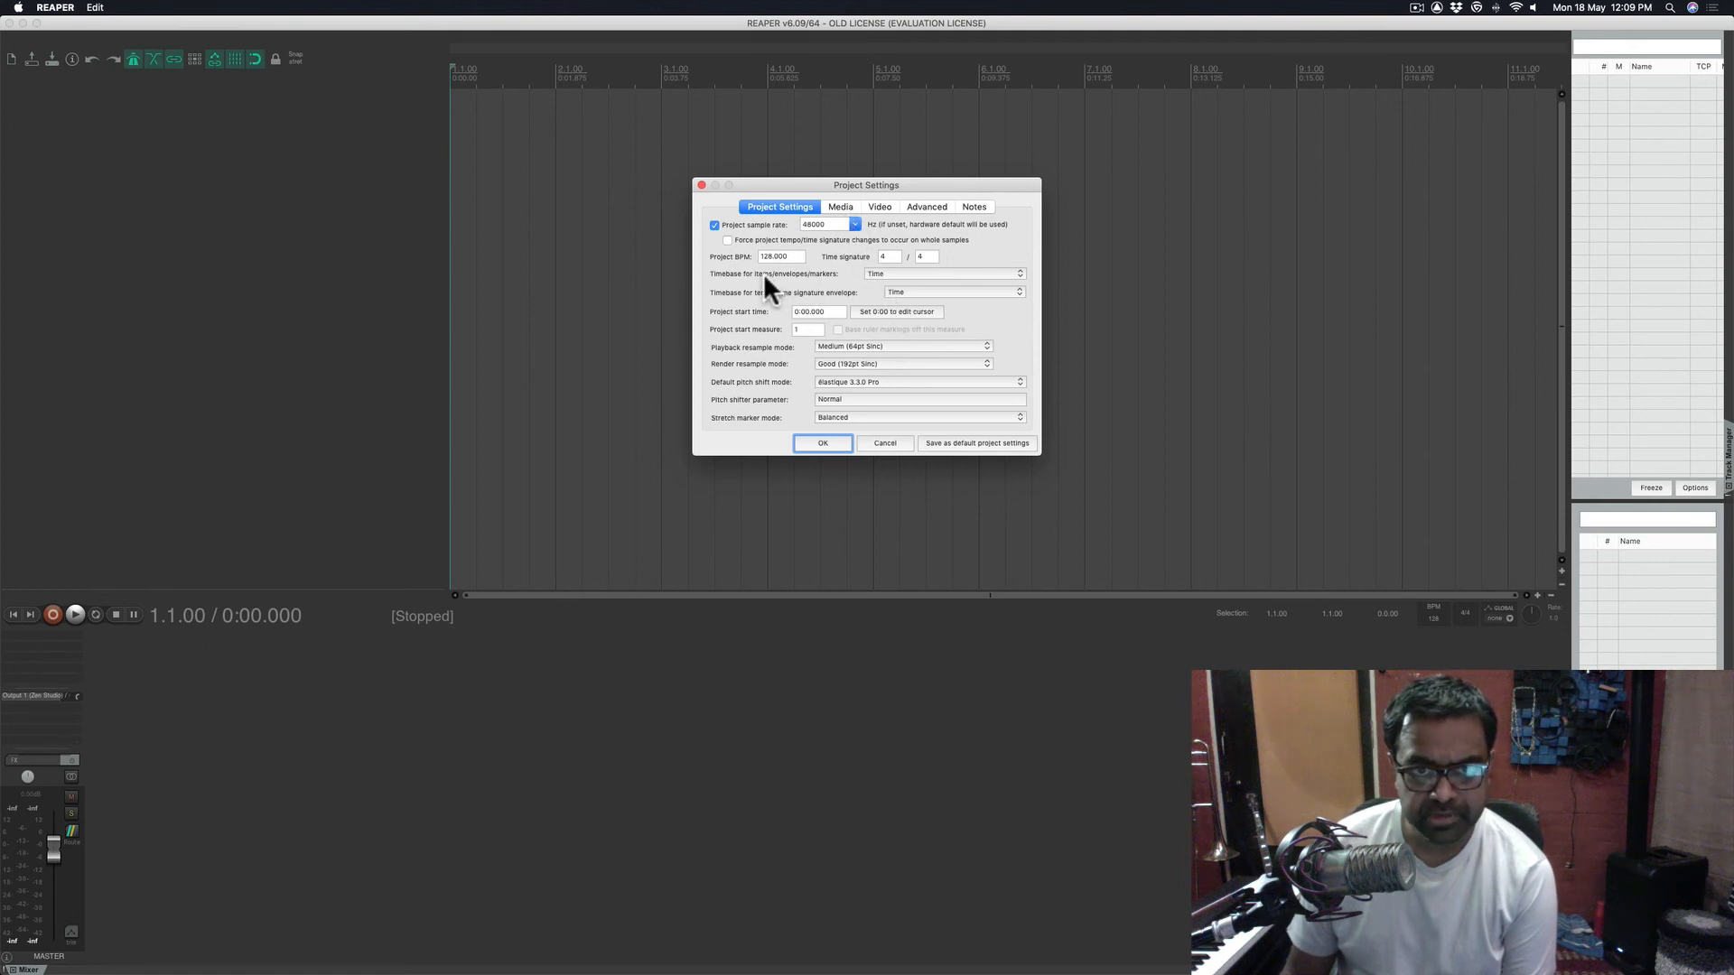
- Keep the items and tempo envelope timebases at Time
{"action": "left_click", "coordinate": [885, 273]}
{"action": "left_click", "coordinate": [893, 276]}
{"action": "left_click", "coordinate": [908, 292]}
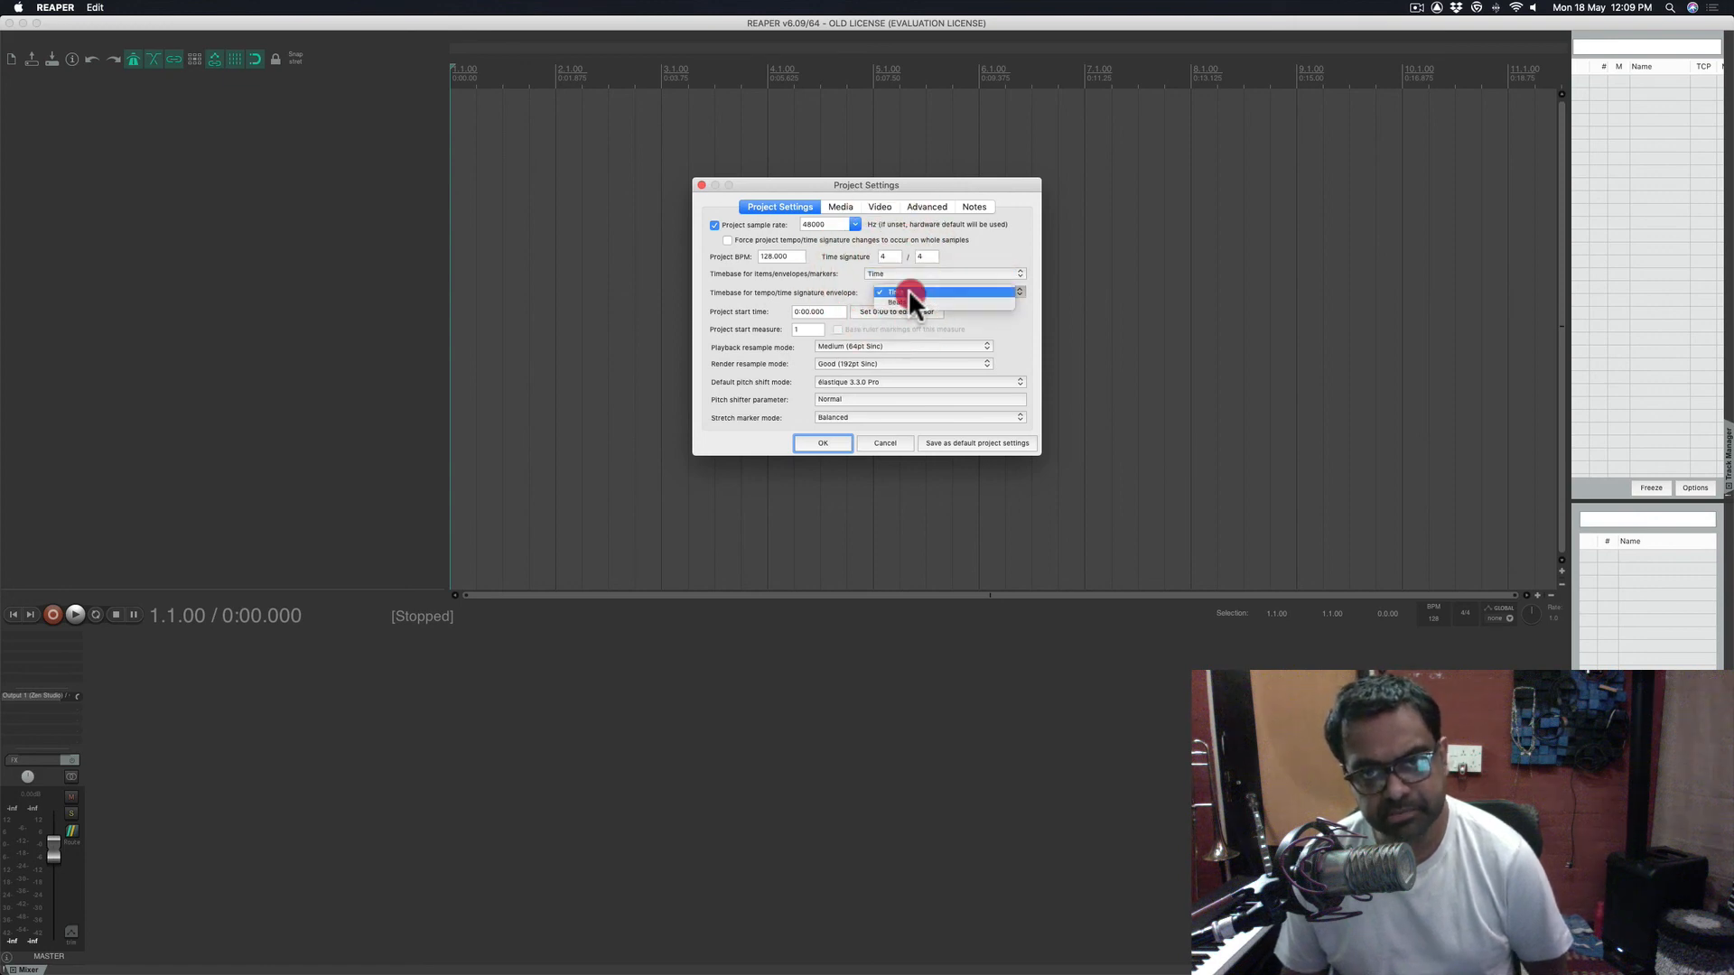
{"action": "left_click", "coordinate": [869, 291]}
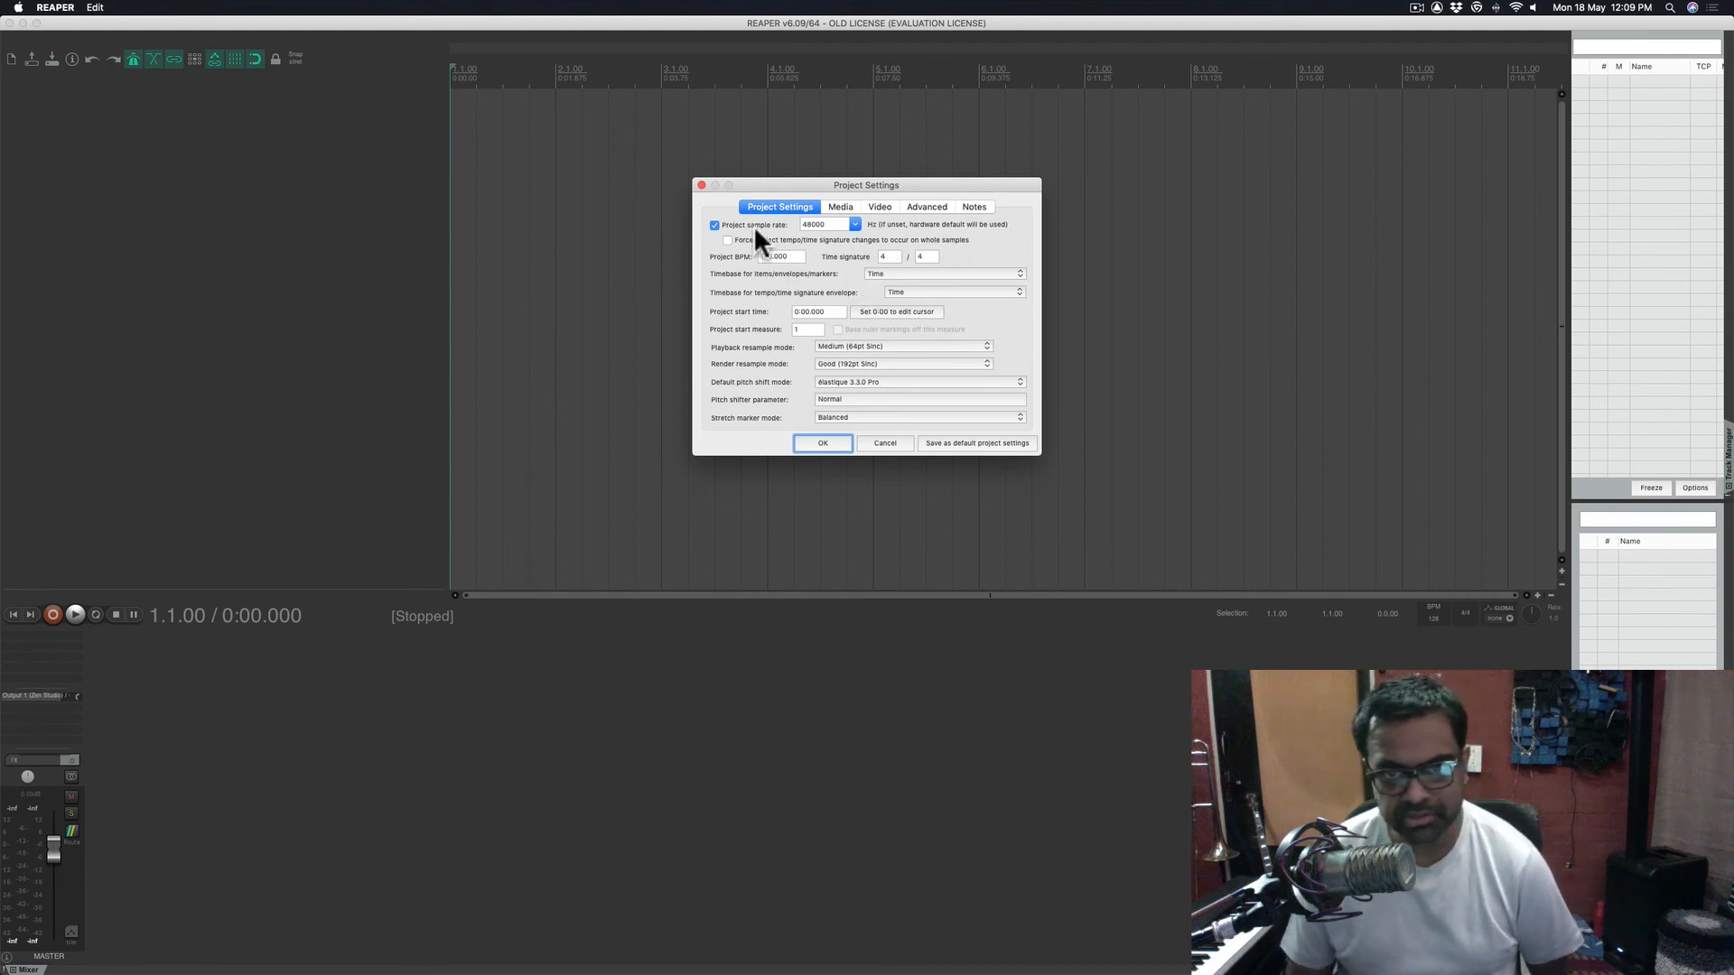
- On the Media tab, keep recording format WAV at 24 bit PCM
{"action": "left_click", "coordinate": [846, 207]}
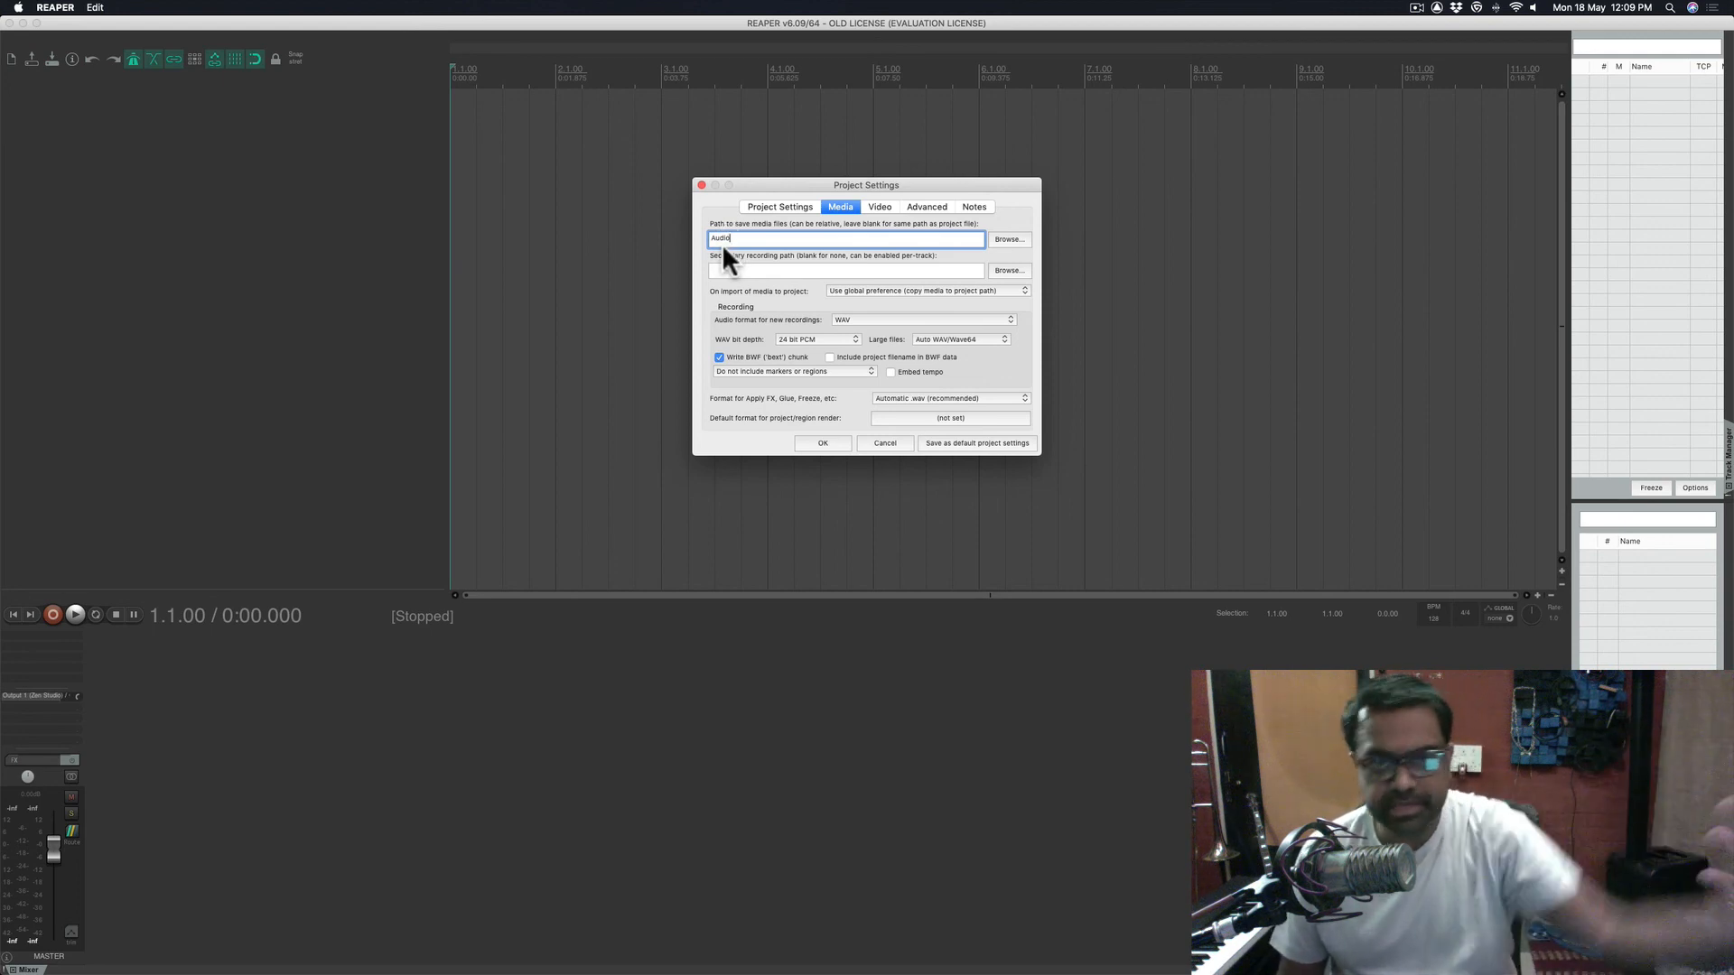
{"action": "left_click", "coordinate": [859, 320]}
{"action": "left_click", "coordinate": [799, 322]}
{"action": "left_click", "coordinate": [787, 339]}
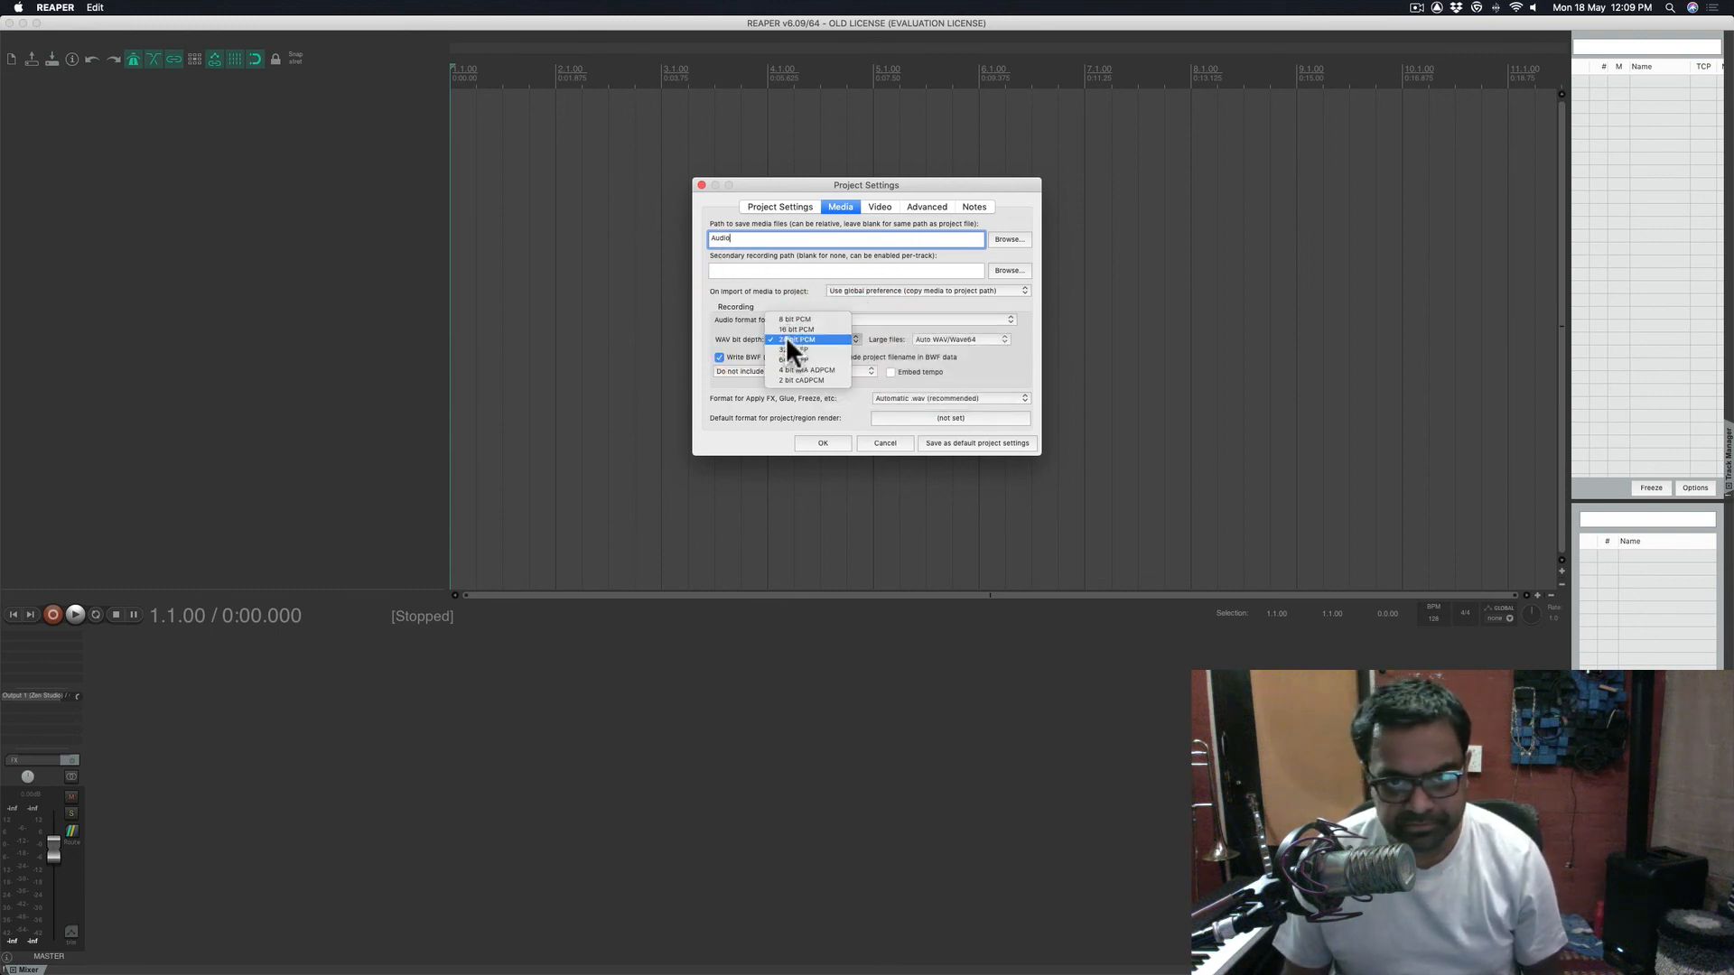
{"action": "left_click", "coordinate": [726, 333]}
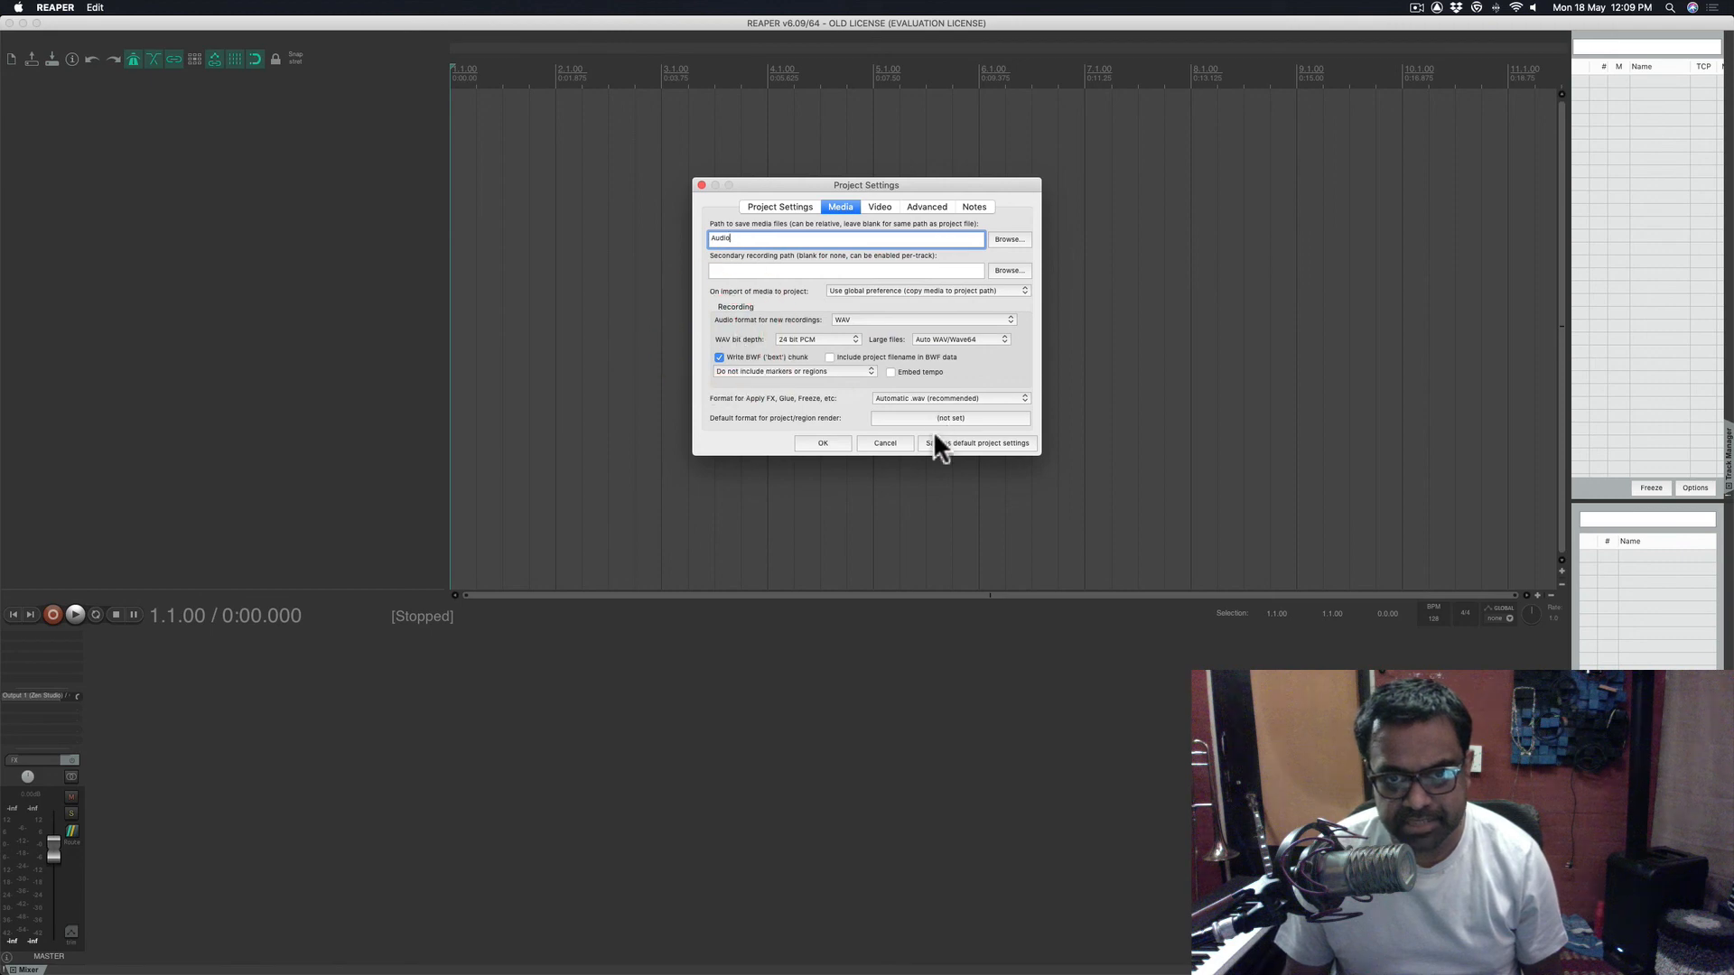
- Look over the Video, Advanced and Notes tabs, then save as default project settings
{"action": "left_click", "coordinate": [887, 205]}
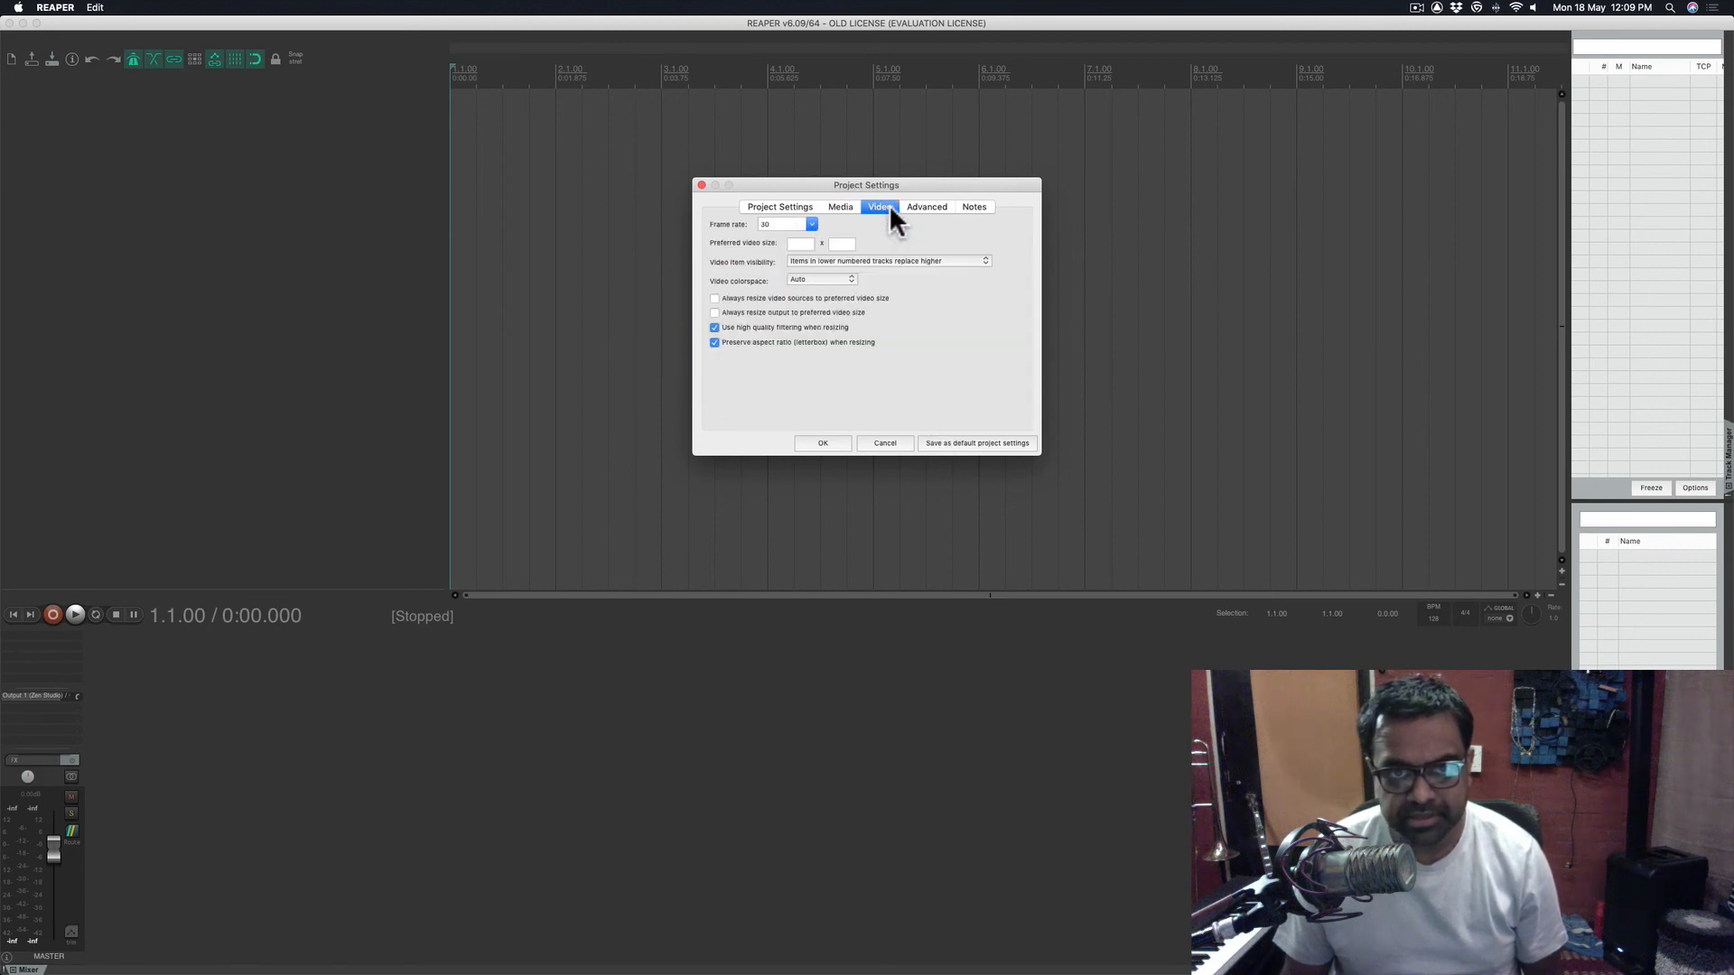
{"action": "left_click", "coordinate": [939, 206]}
{"action": "left_click", "coordinate": [987, 207]}
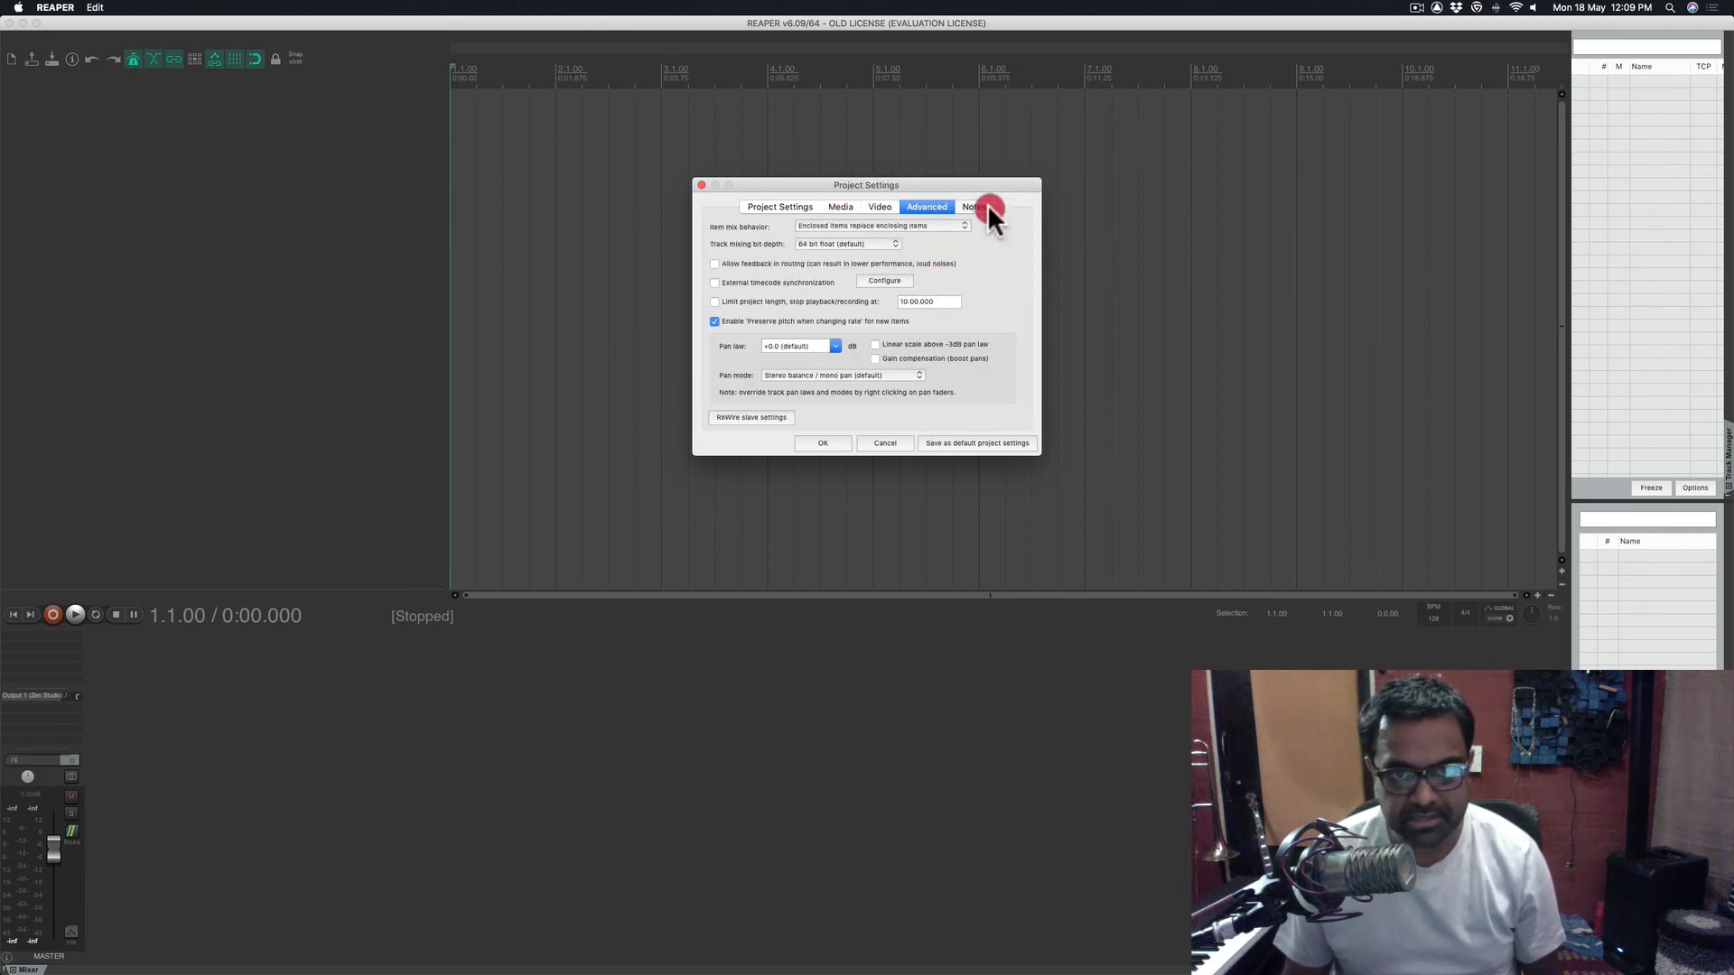
{"action": "left_click", "coordinate": [842, 206]}
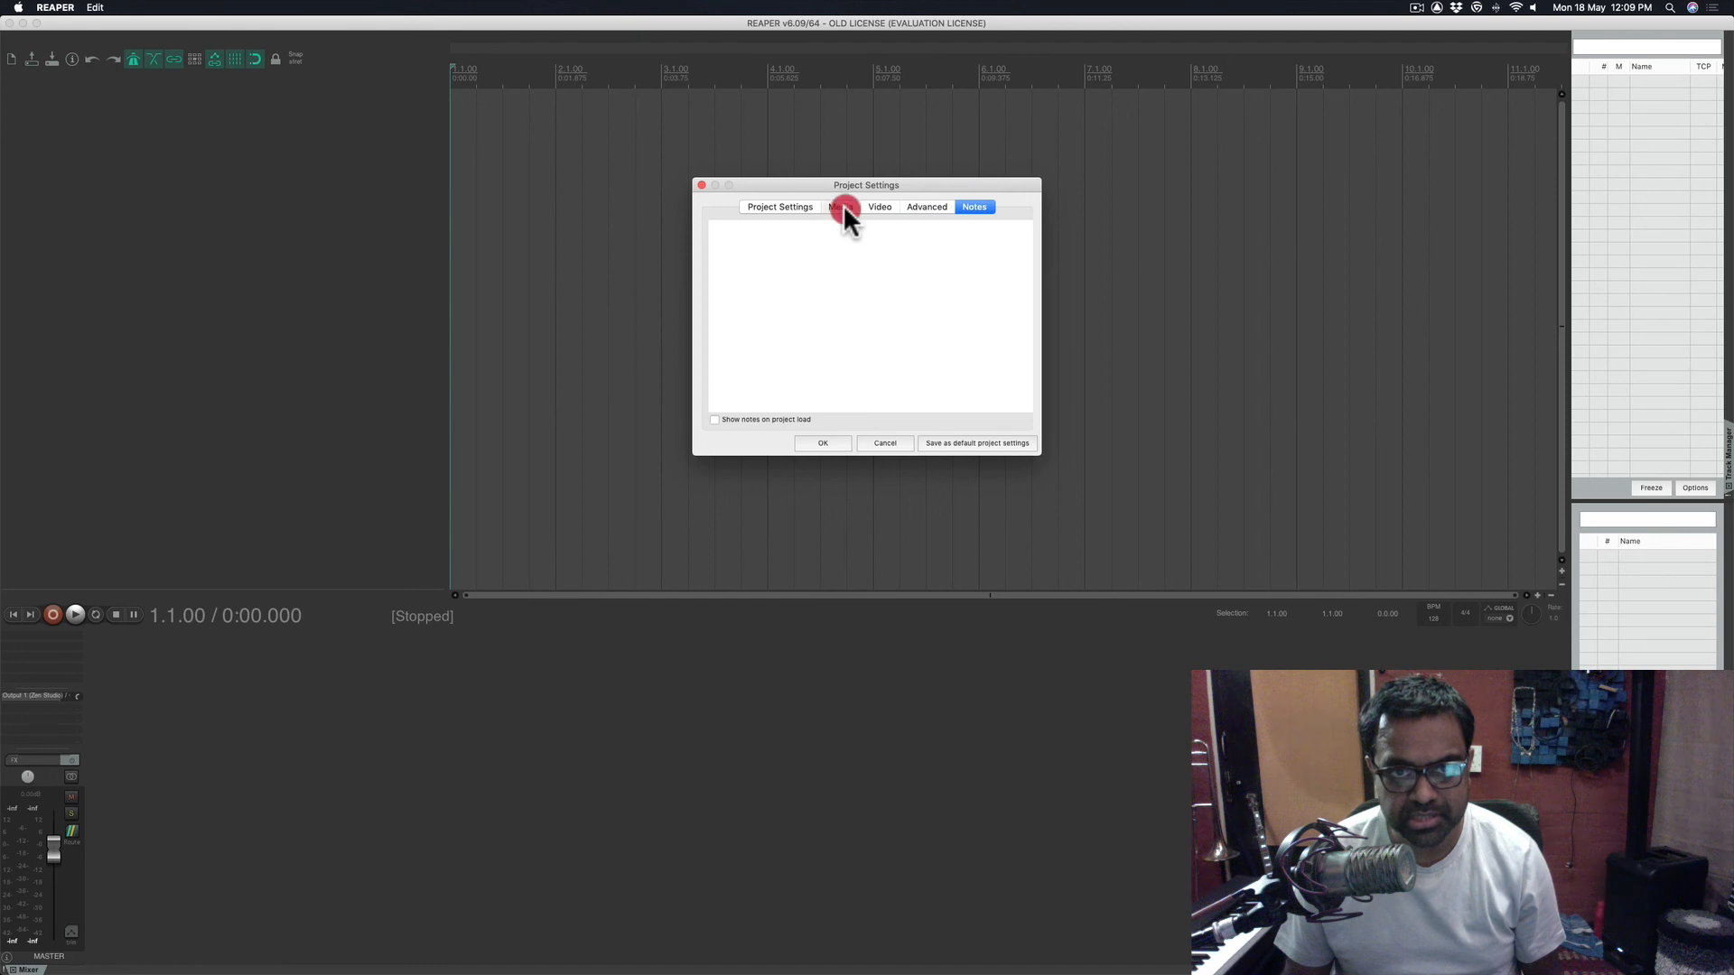
{"action": "left_click", "coordinate": [955, 438]}
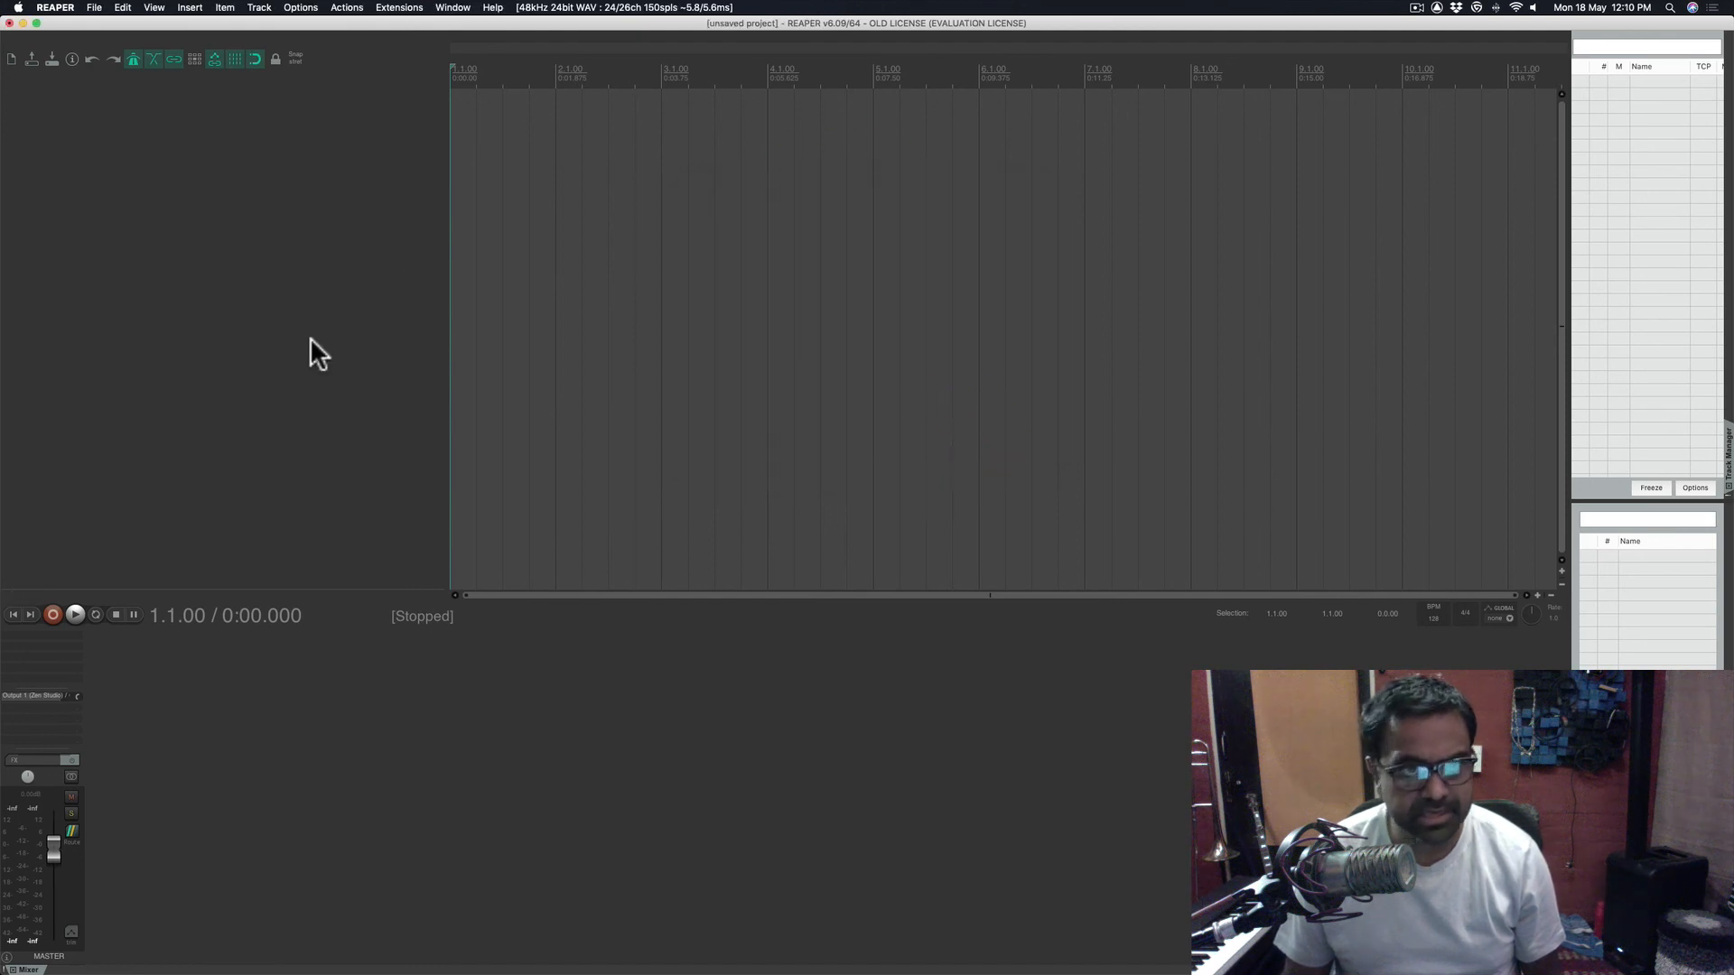
- Save the project as Untitled with 'Create subdirectory for project' kept on
{"action": "left_click", "coordinate": [162, 207]}
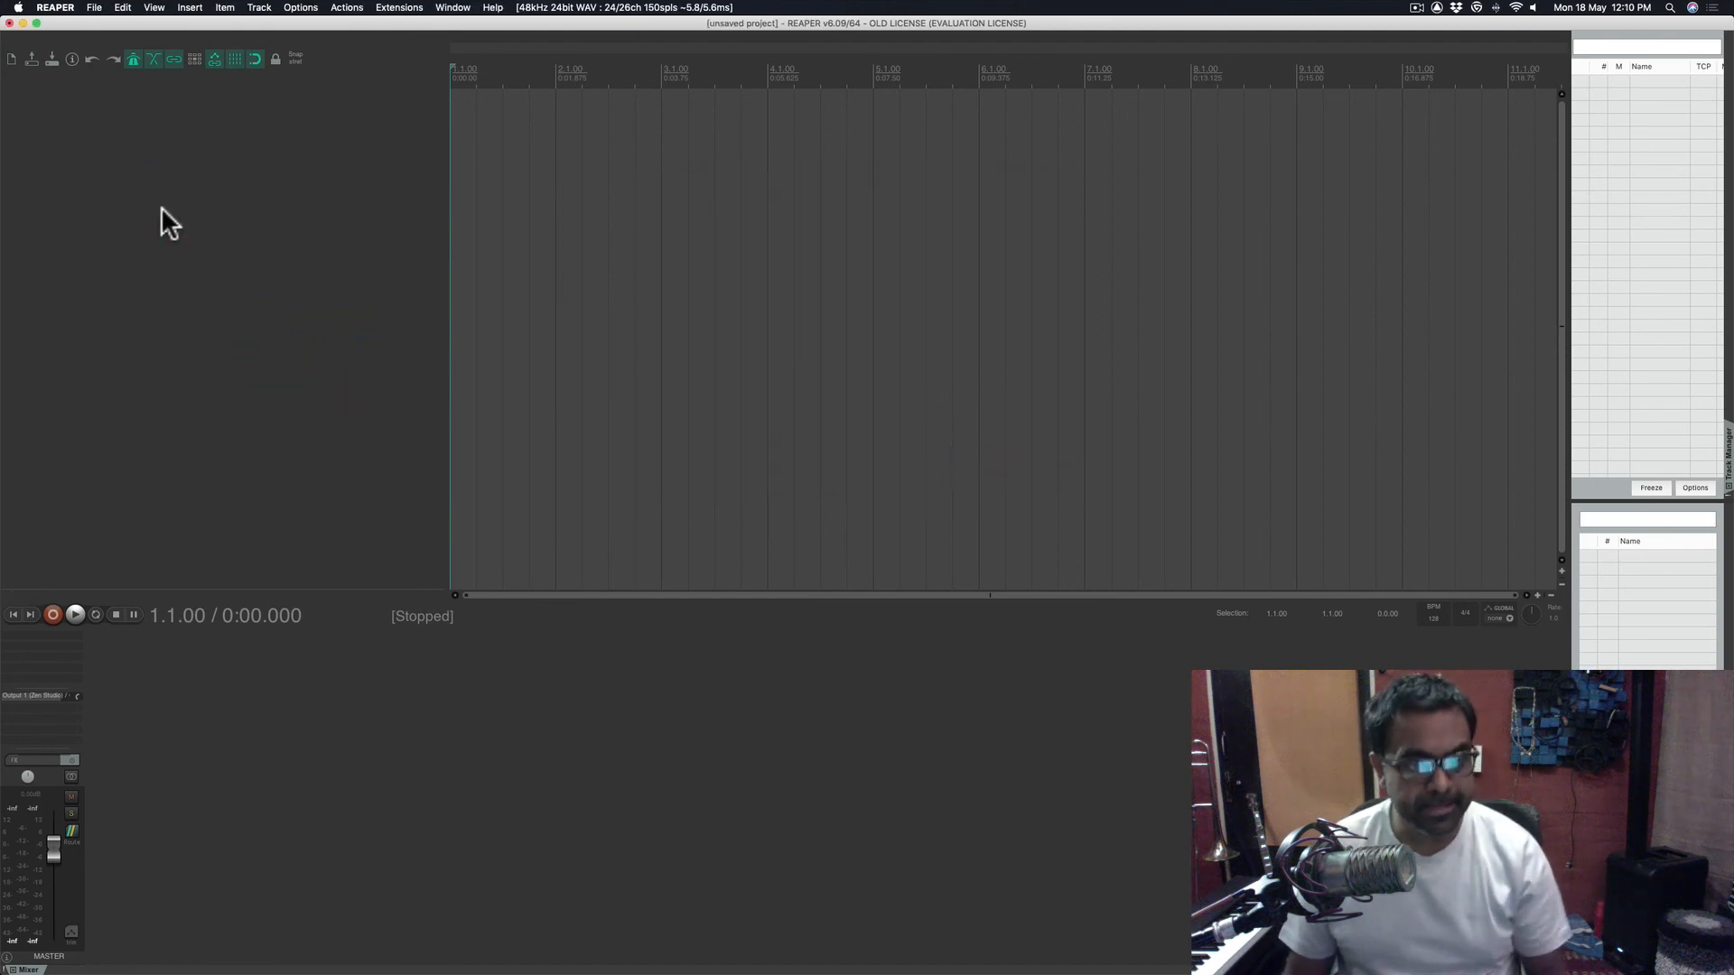
{"action": "key", "text": "super+s"}
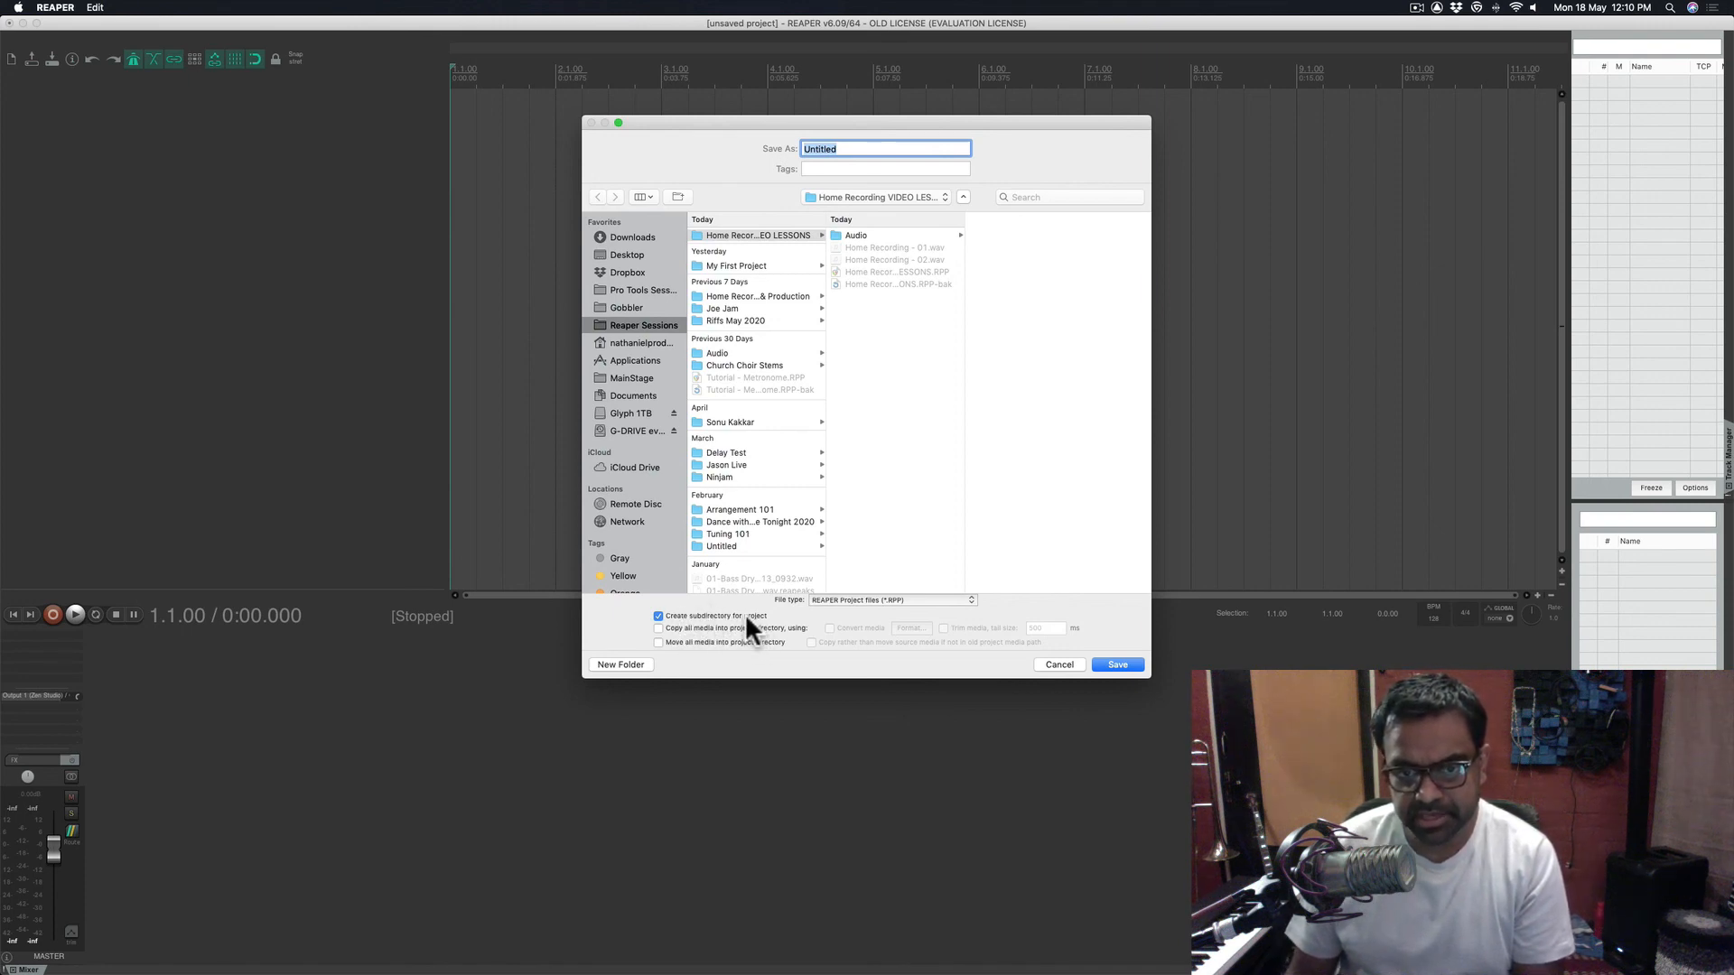
{"action": "left_click", "coordinate": [1117, 664]}
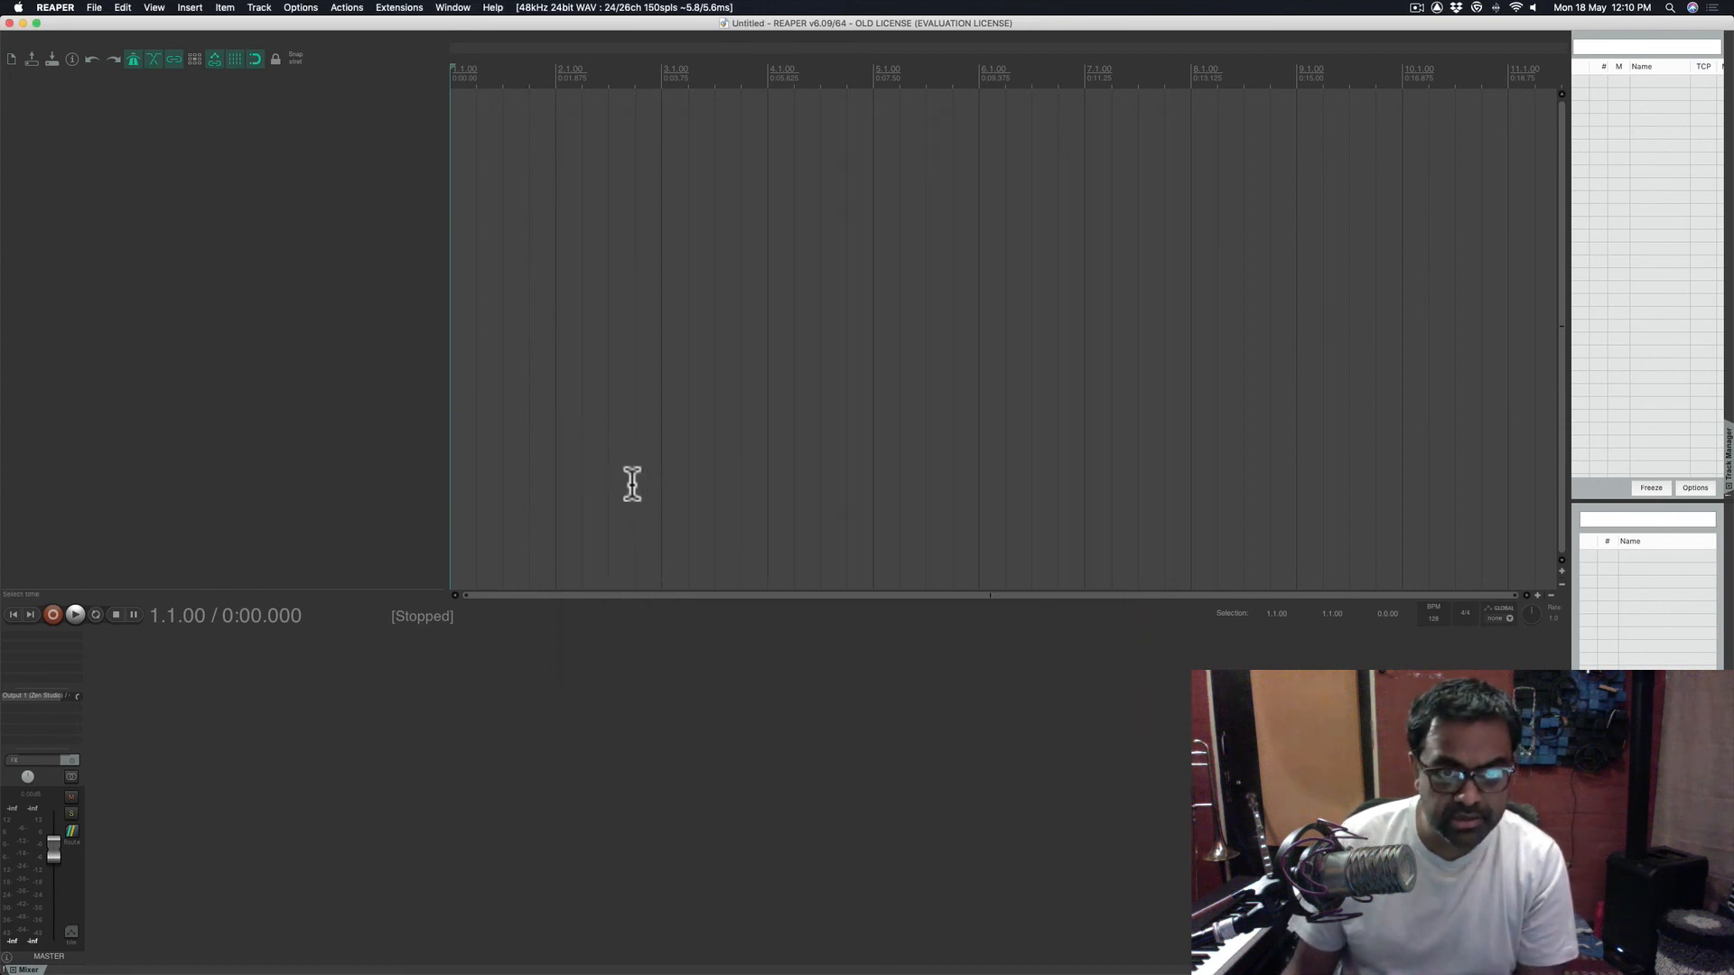
{"action": "left_click", "coordinate": [301, 382]}
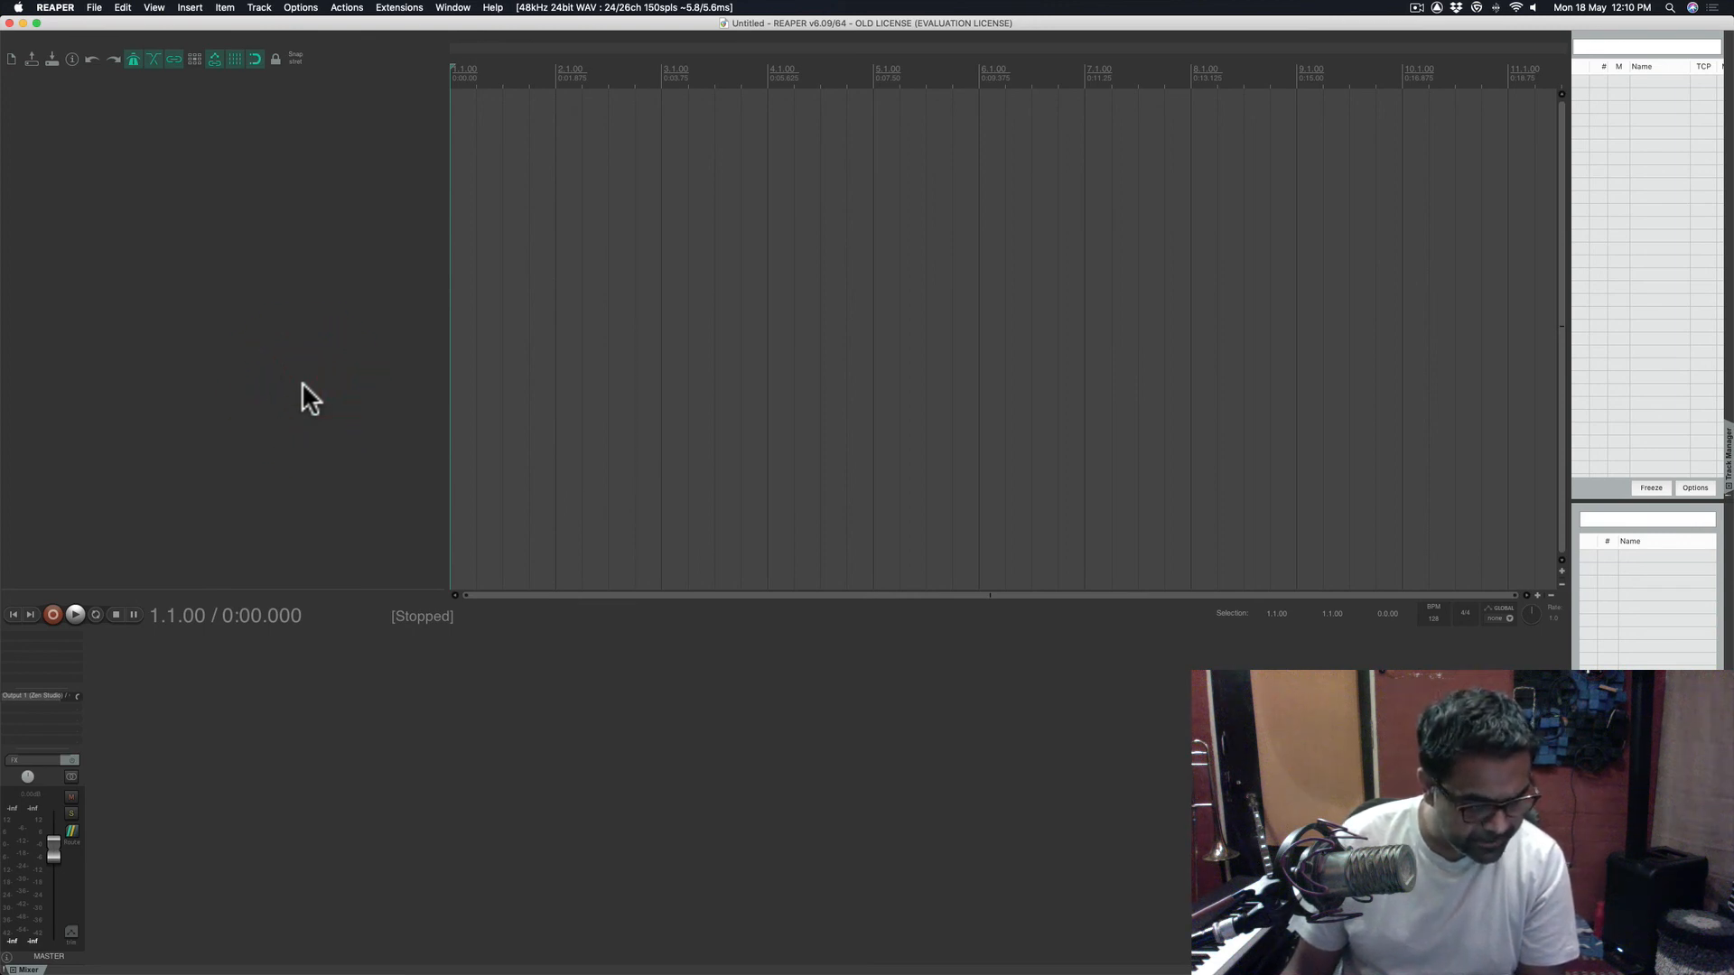